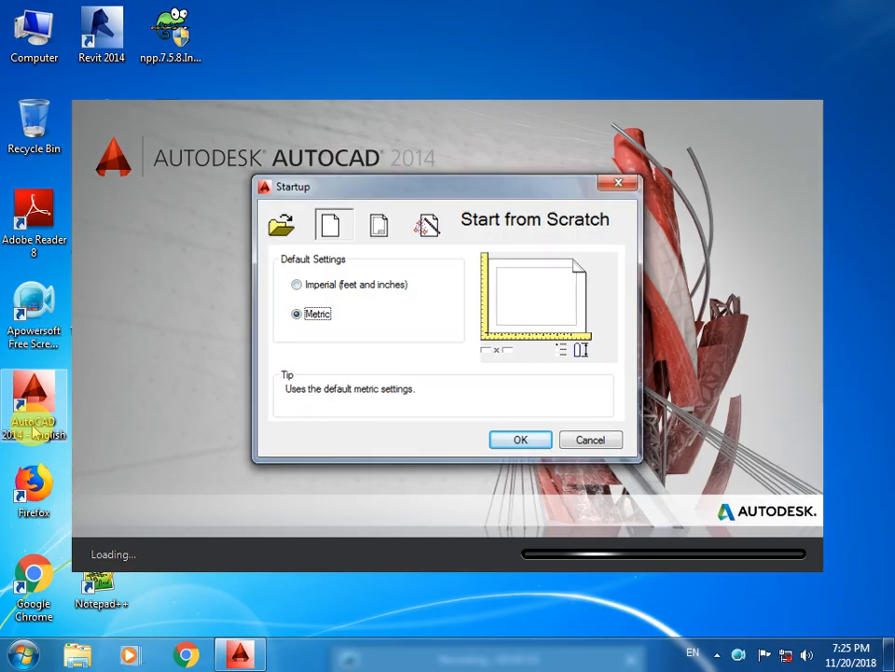
Step: Start a new metric drawing from scratch, maximize the window and switch to the Autocad 3d Classic workspace
key(Return)
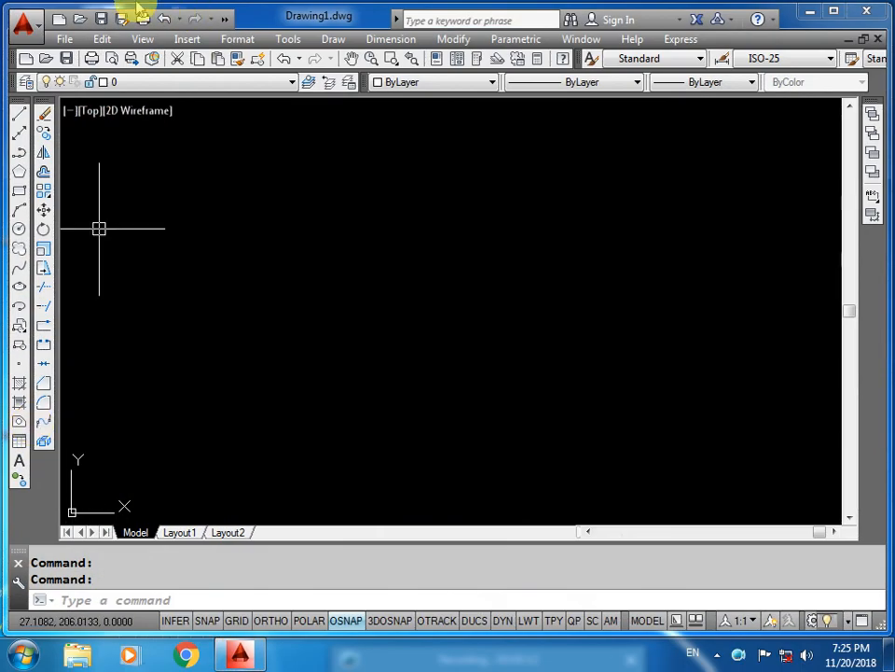
click(833, 10)
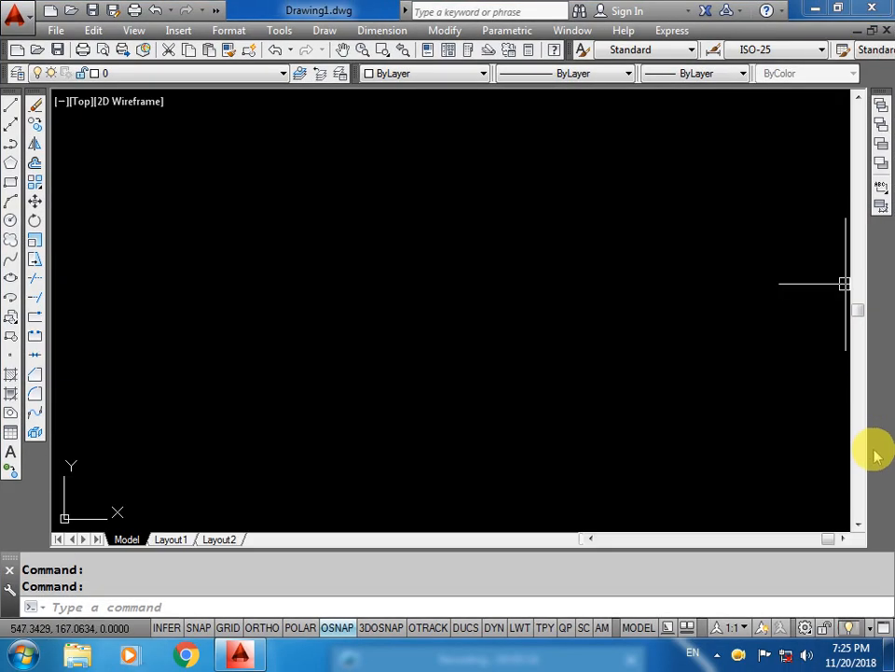
click(805, 627)
click(780, 534)
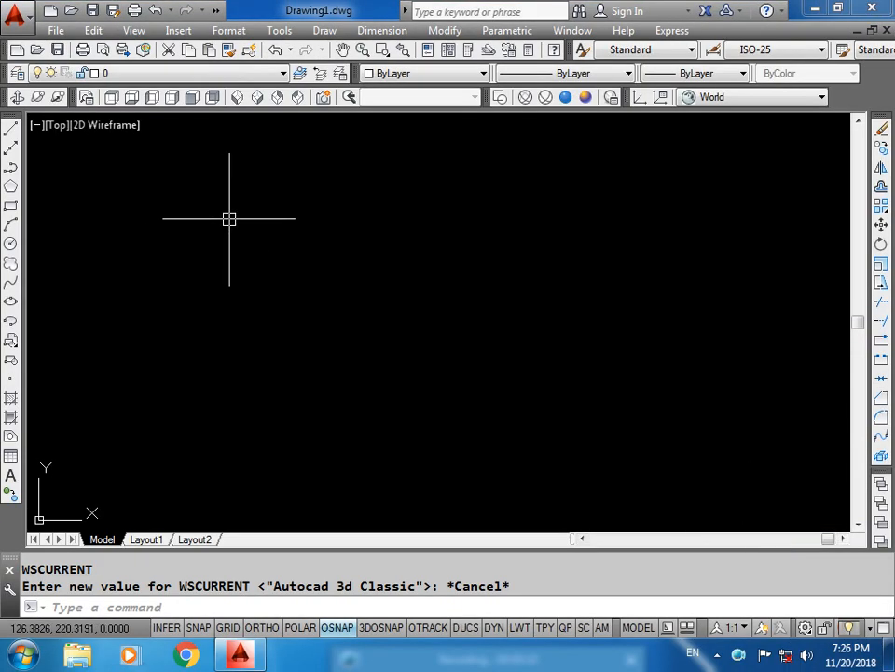
Step: Open "very new book dark-30-march-2016" from Local Disk (D:) in Adobe Reader, close the file browser and maximize the PDF window
key(super+e)
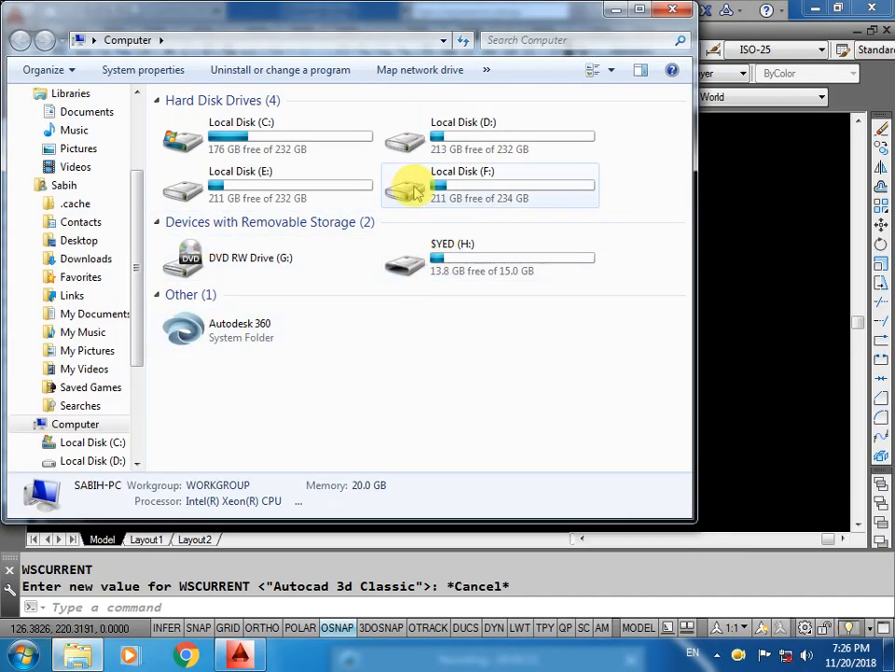
click(452, 136)
double_click(452, 136)
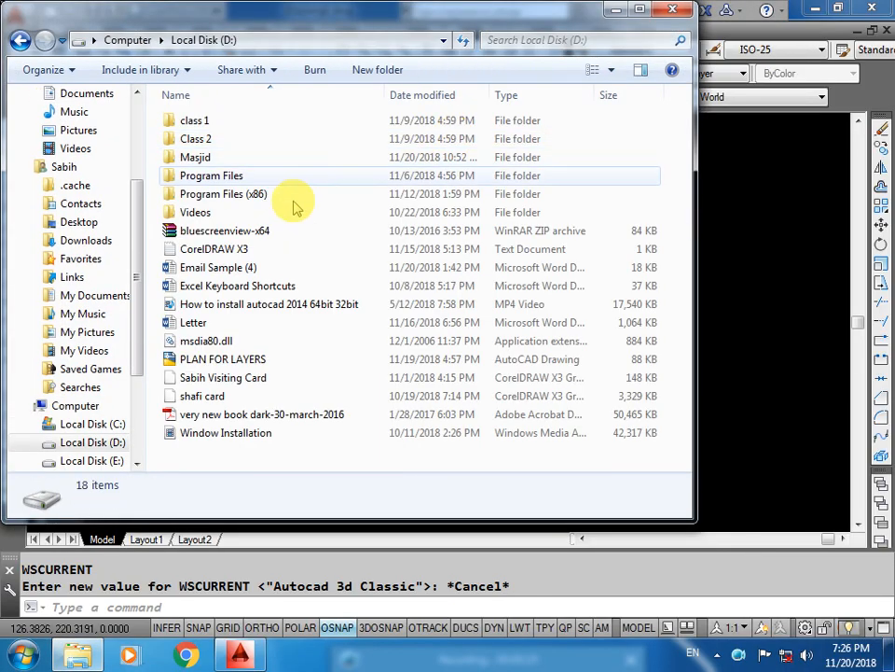
double_click(225, 414)
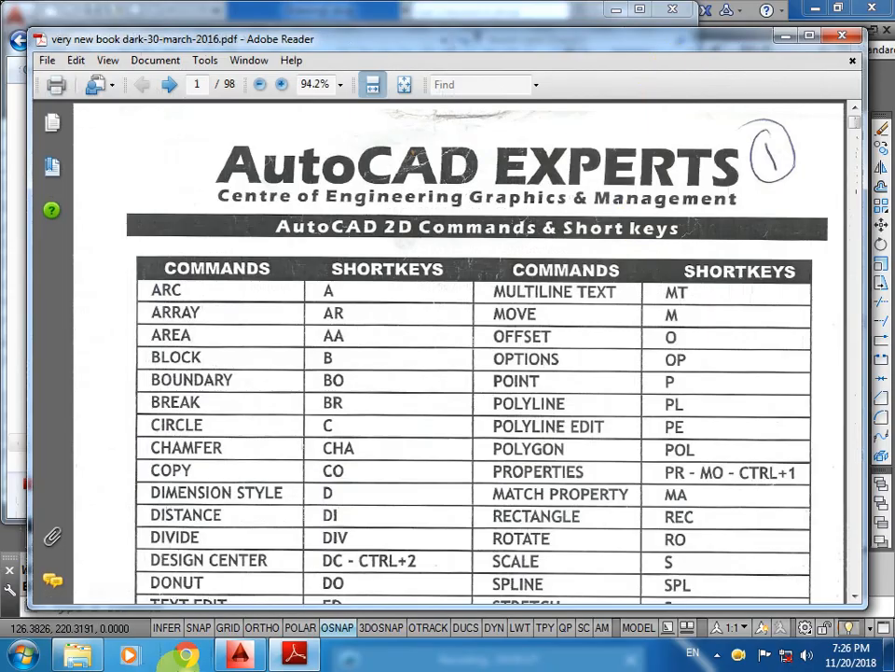
right_click(78, 656)
click(48, 656)
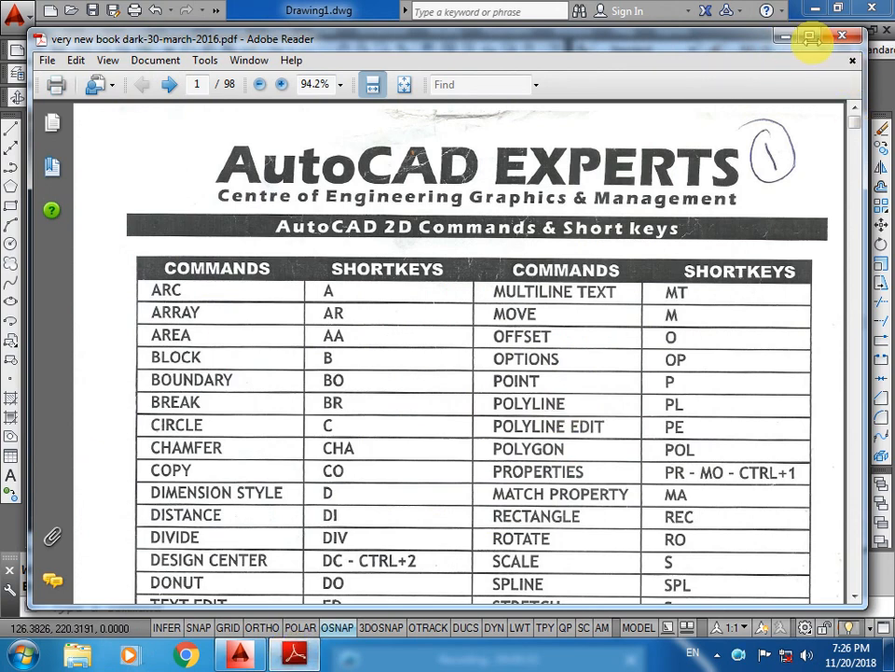
click(299, 654)
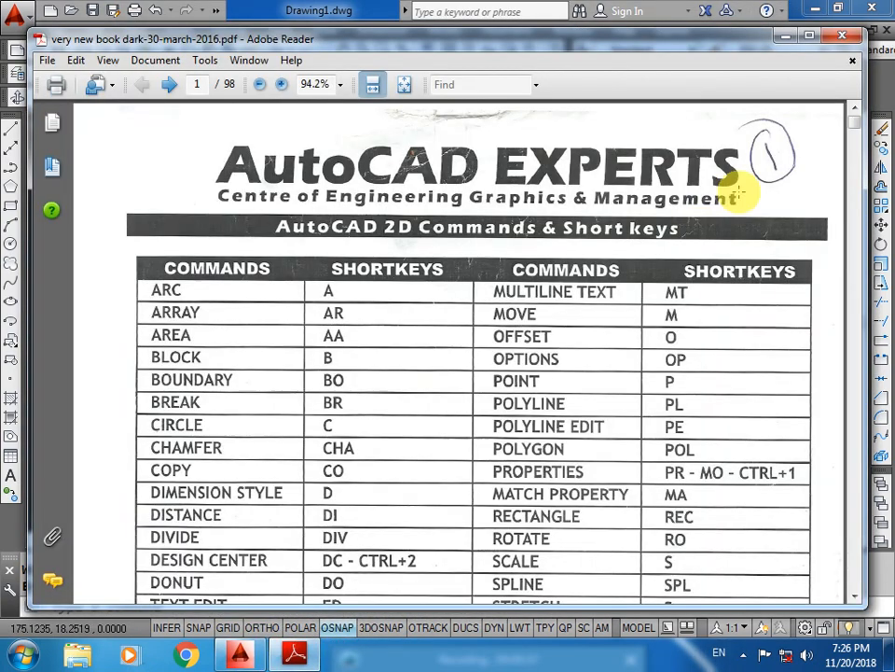
click(809, 40)
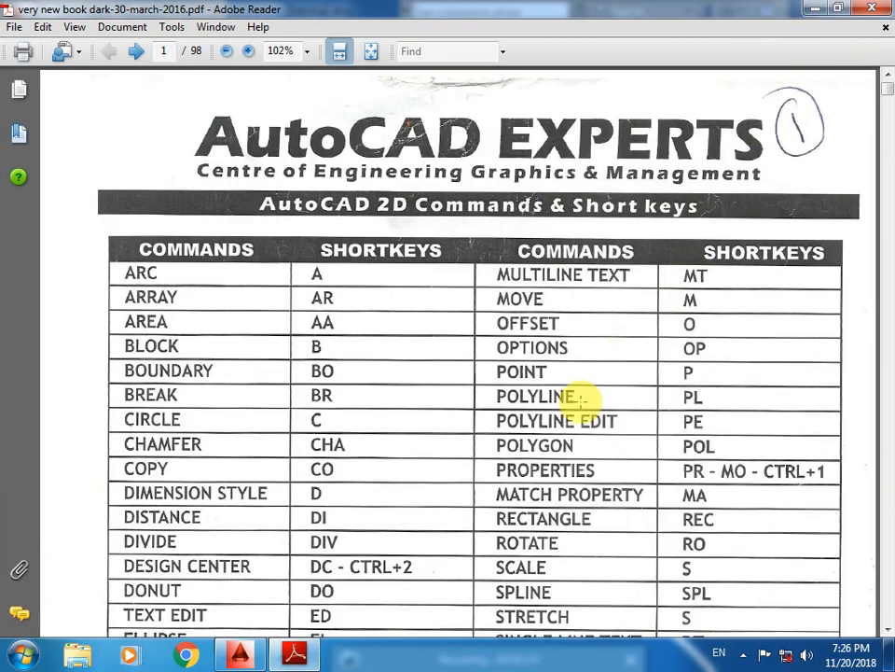
Step: Fit one full page of the PDF in the window and go to page 50
click(370, 49)
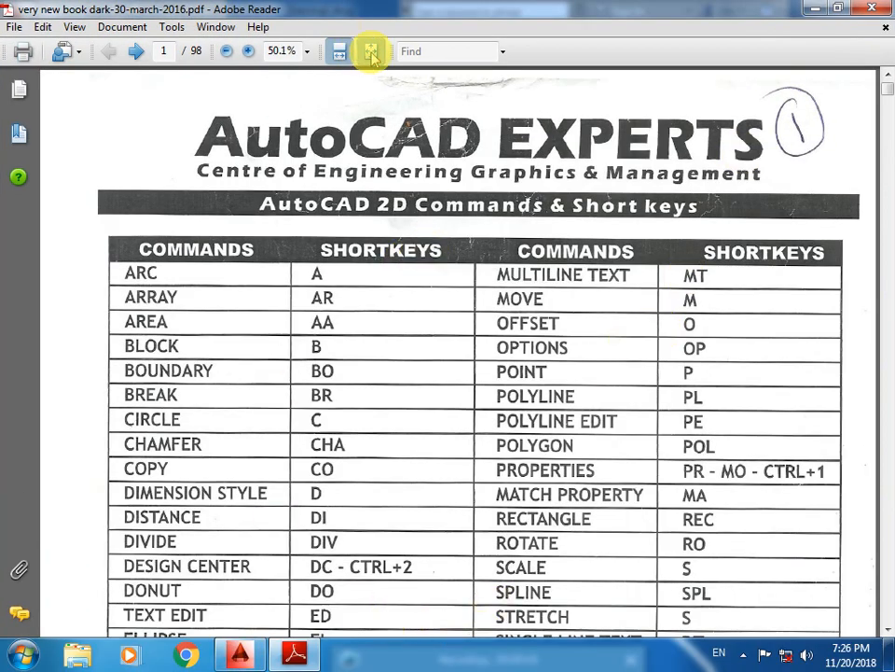
click(171, 50)
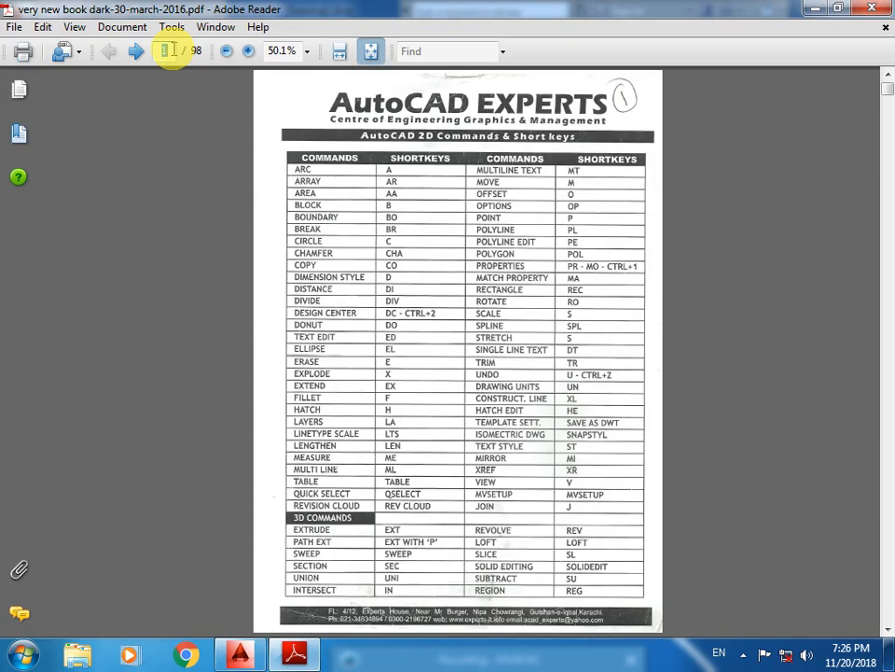
text(50)
key(Return)
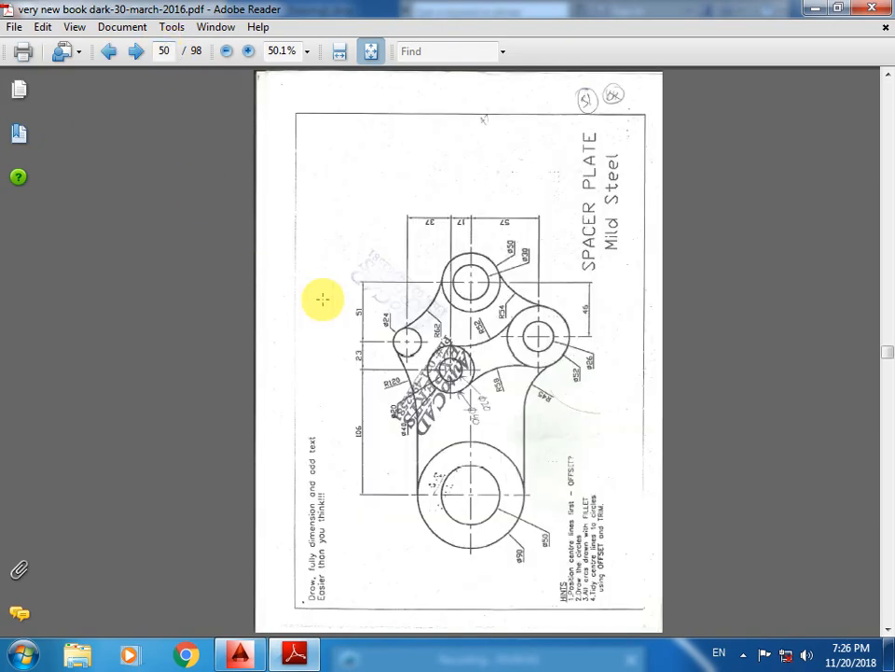
Step: Browse the exercise pages to page 81 and enlarge it to 125% to examine block figure 1
scroll(531, 427, down, 2)
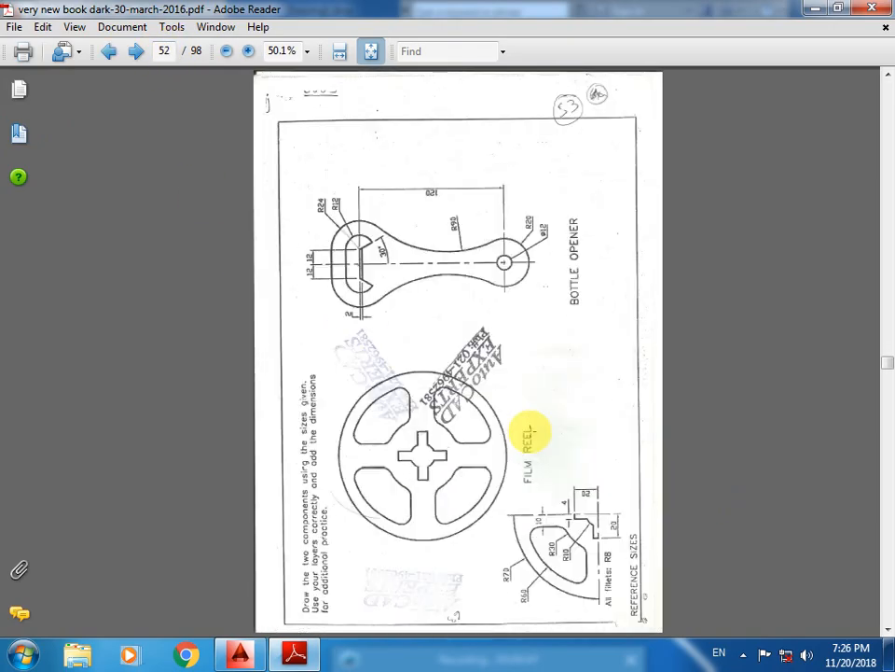
scroll(449, 417, down, 1)
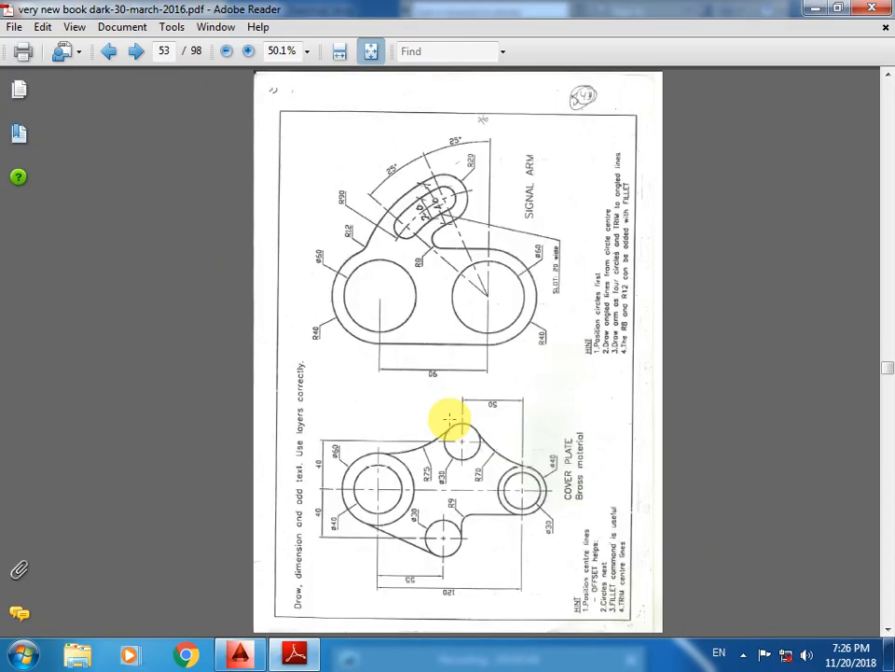
scroll(448, 419, down, 1)
scroll(400, 423, down, 8)
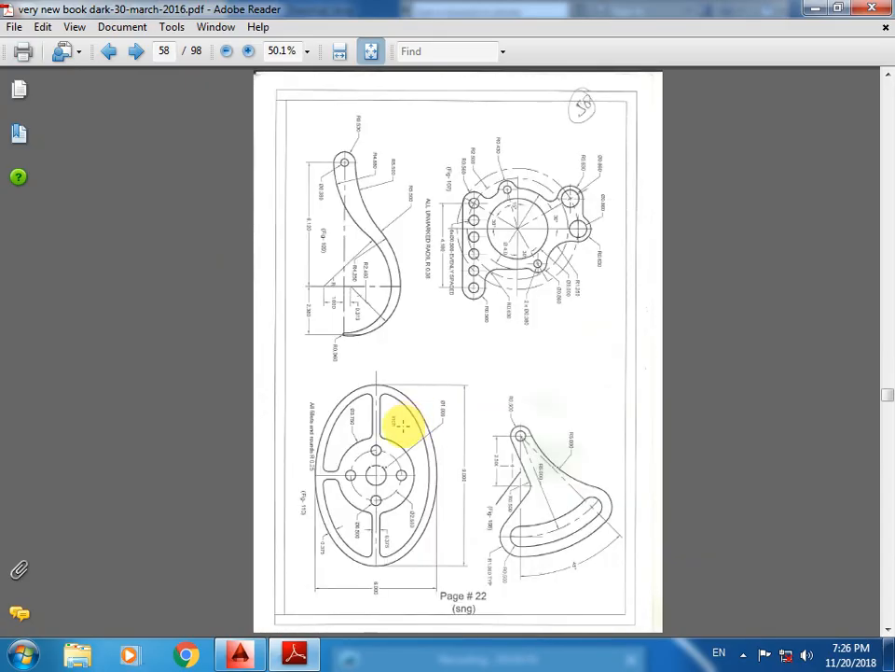
scroll(396, 425, down, 4)
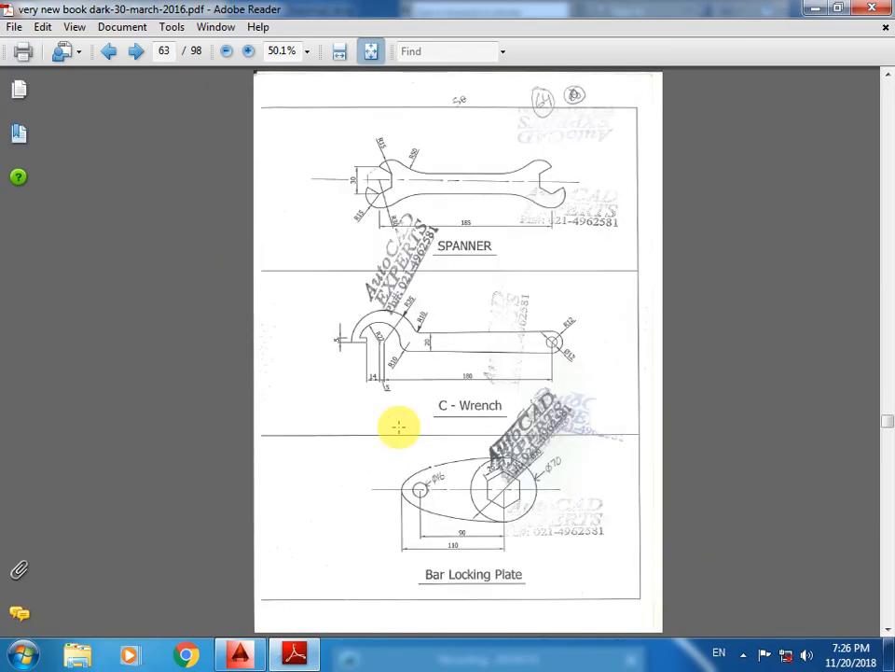
scroll(399, 426, down, 3)
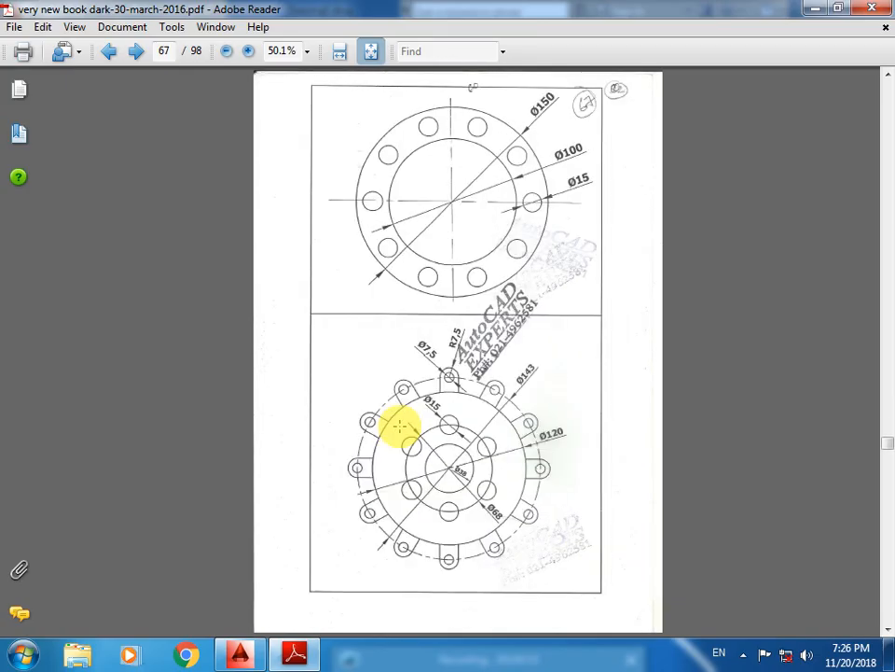
scroll(402, 426, down, 7)
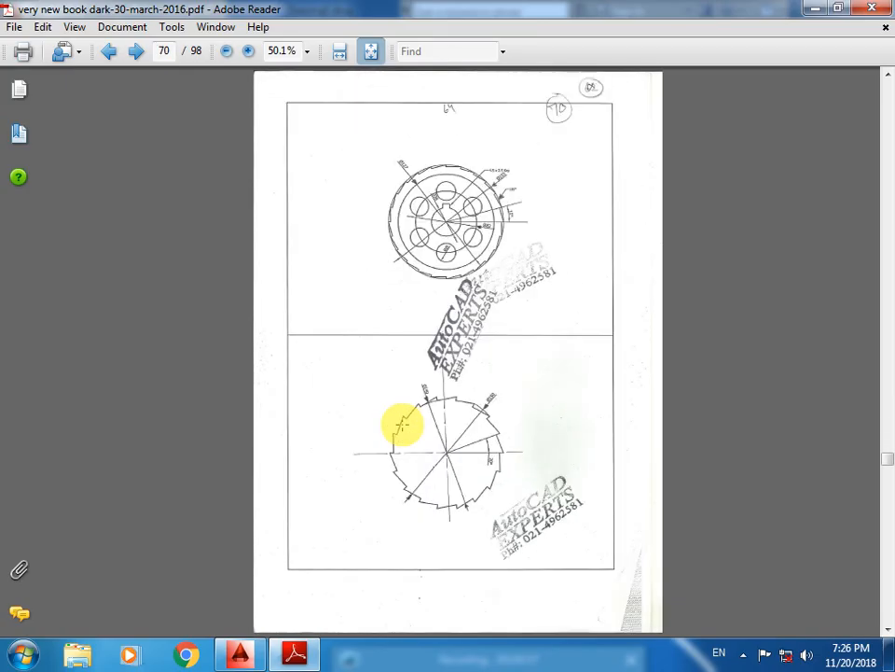
scroll(402, 426, down, 4)
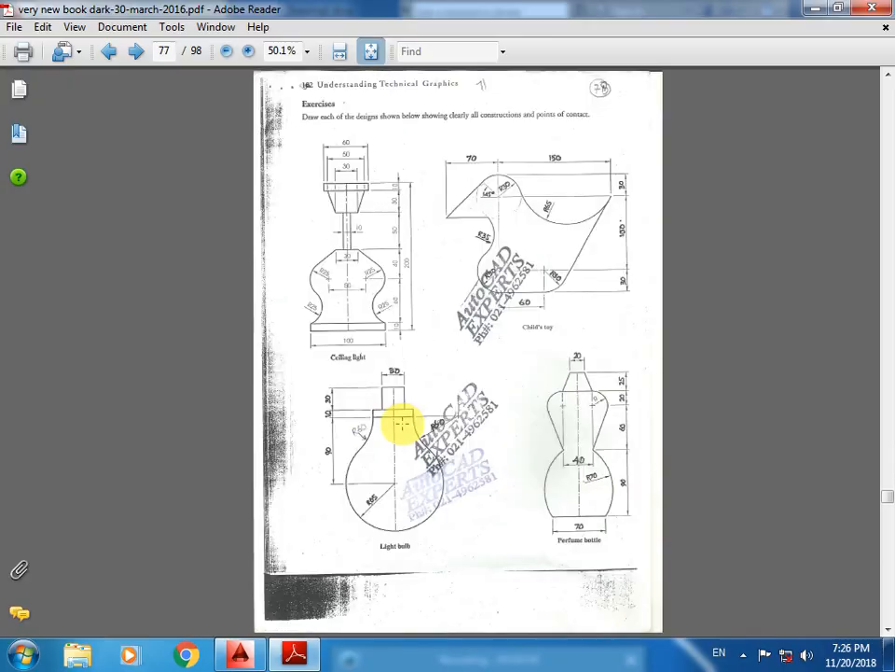
scroll(401, 424, down, 1)
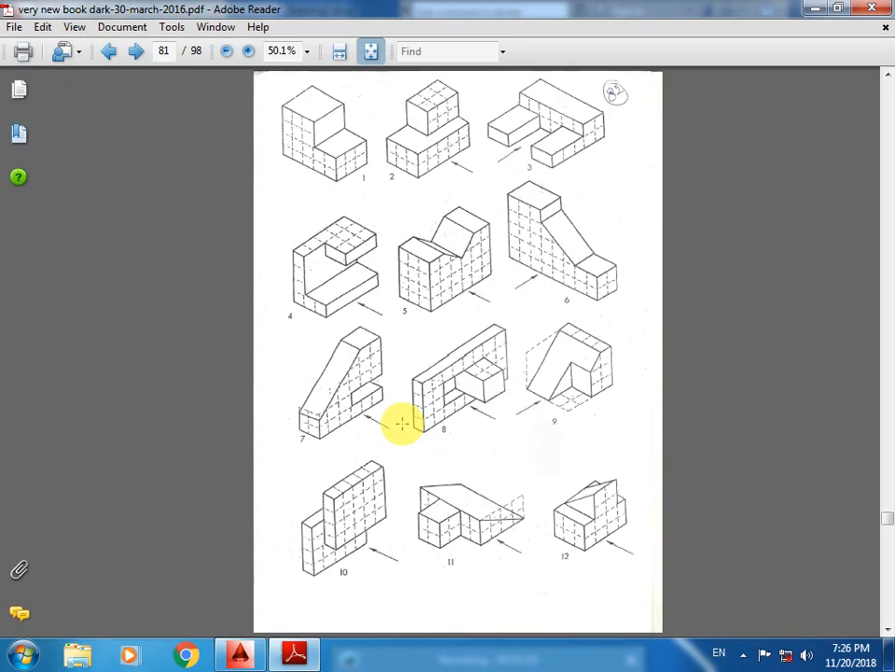
click(340, 51)
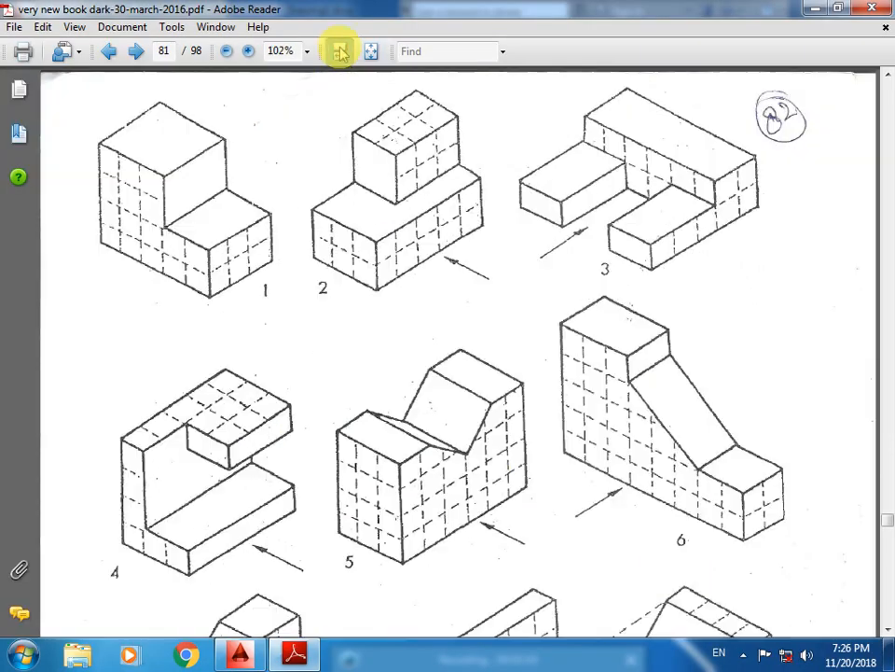
click(246, 52)
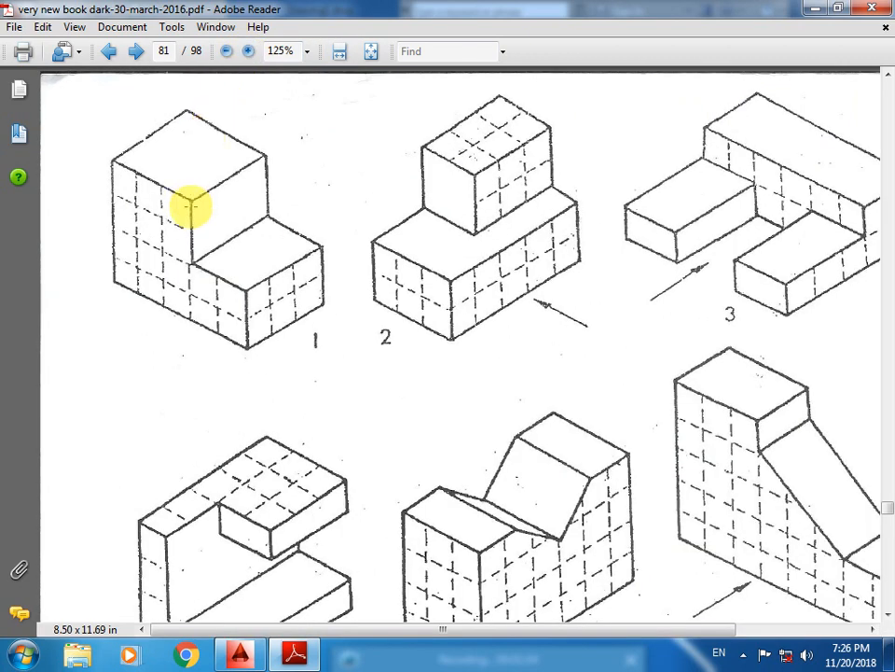
scroll(386, 240, up, 3)
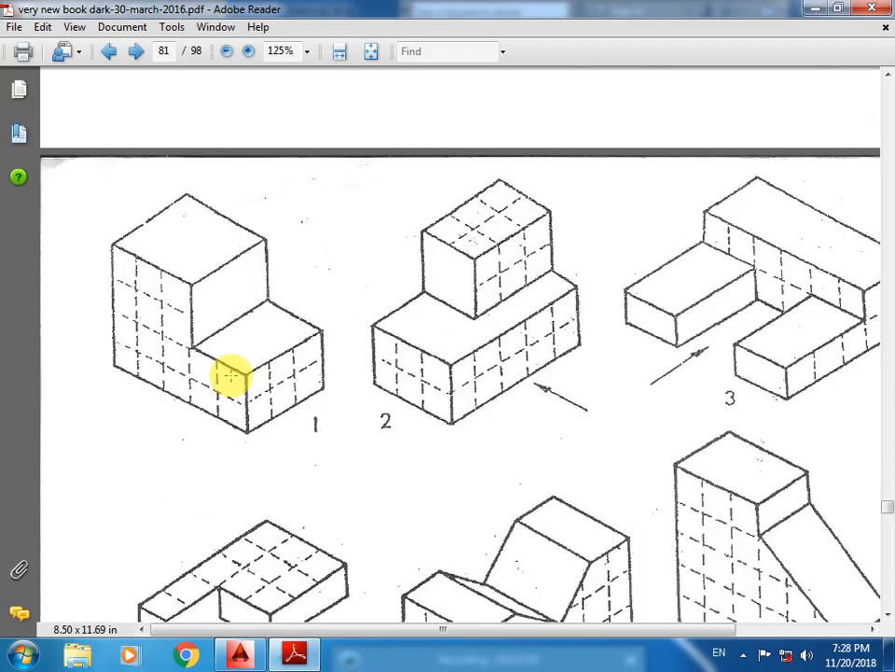
Step: Switch to AutoCAD and set the drawing to the Left view
click(238, 654)
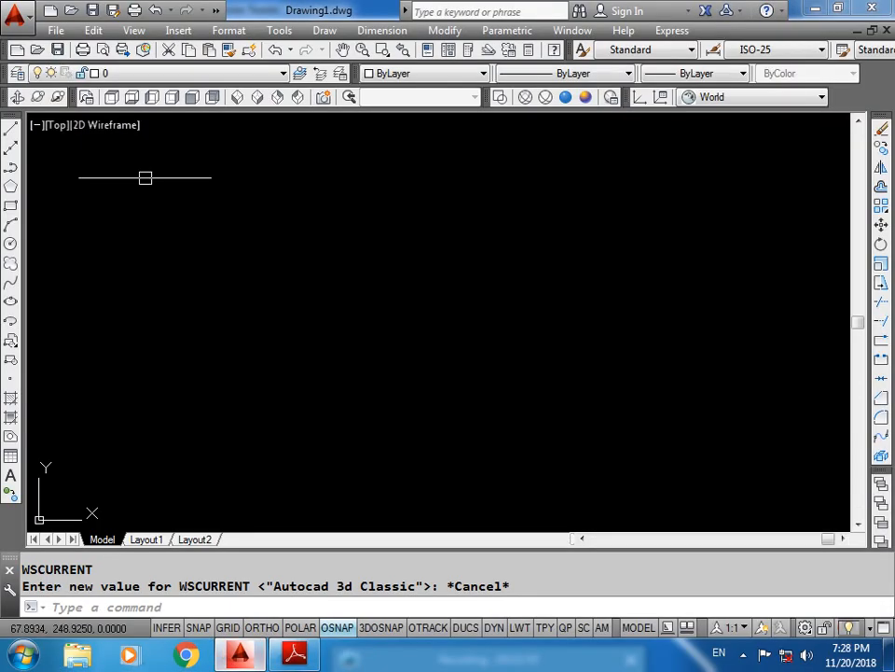
click(152, 97)
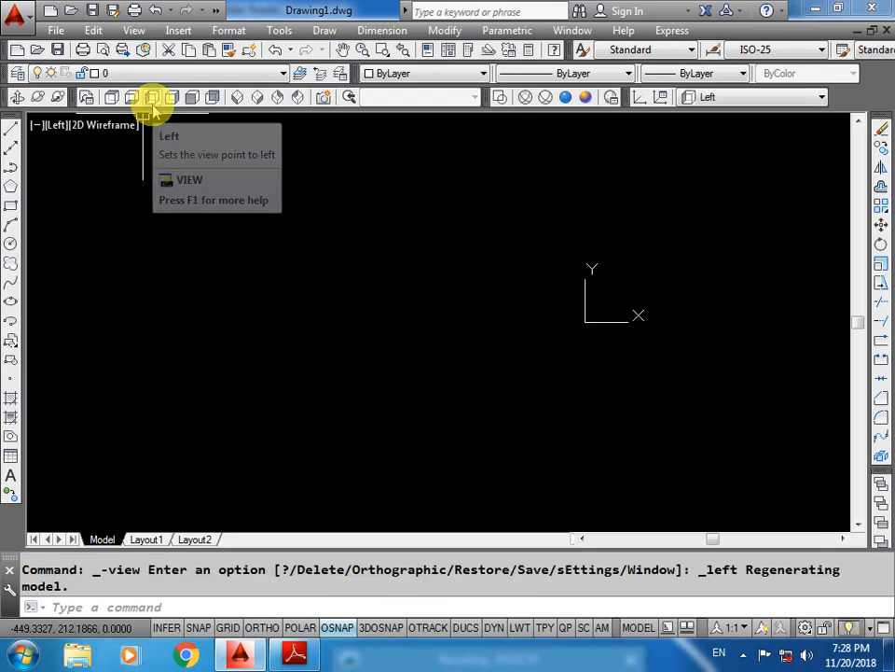
middle_drag(435, 362, 89, 425)
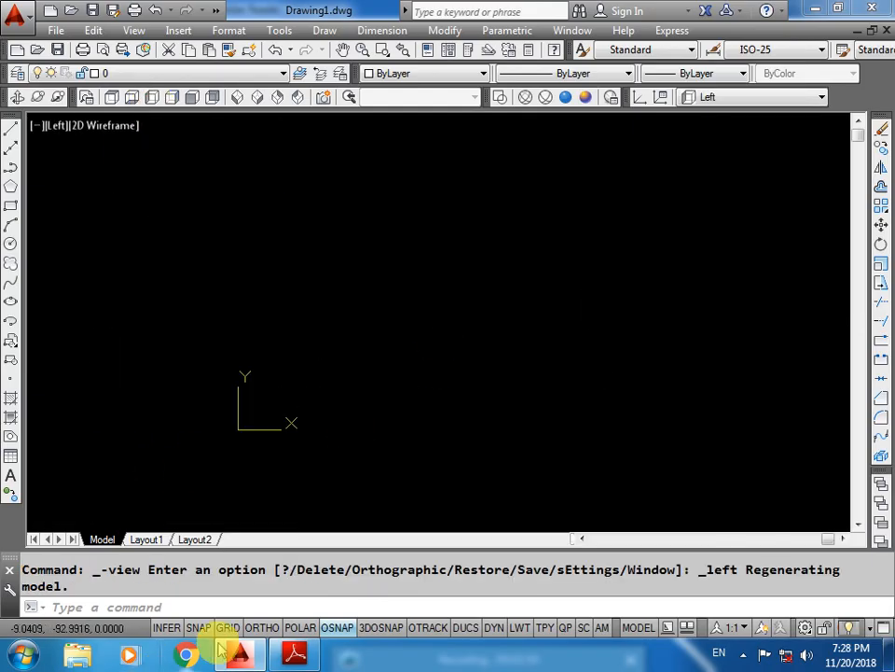
Step: Check block figure 1 in the PDF, return to AutoCAD and start an orthogonal polyline going 30 left and 40 down
click(294, 654)
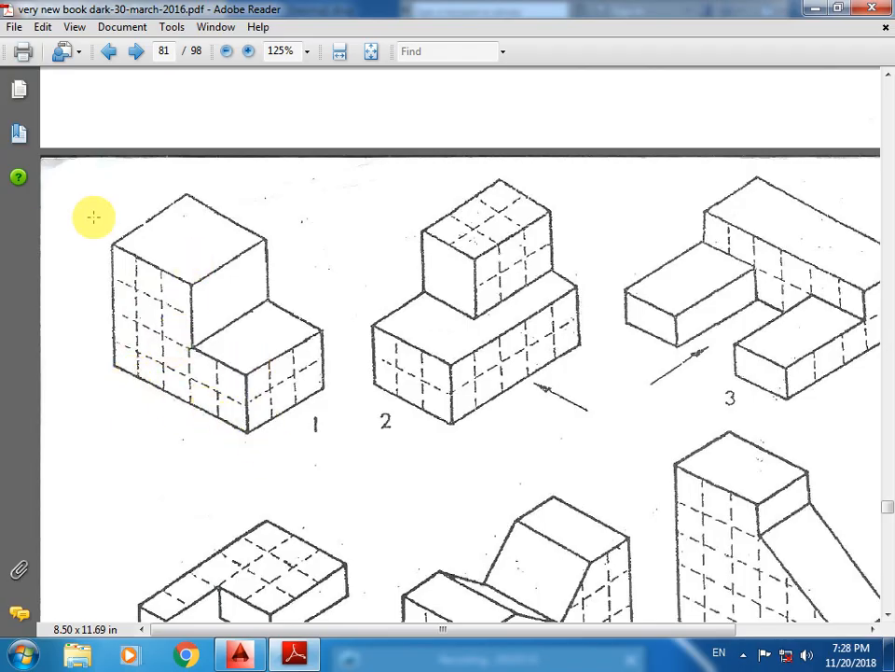
click(239, 655)
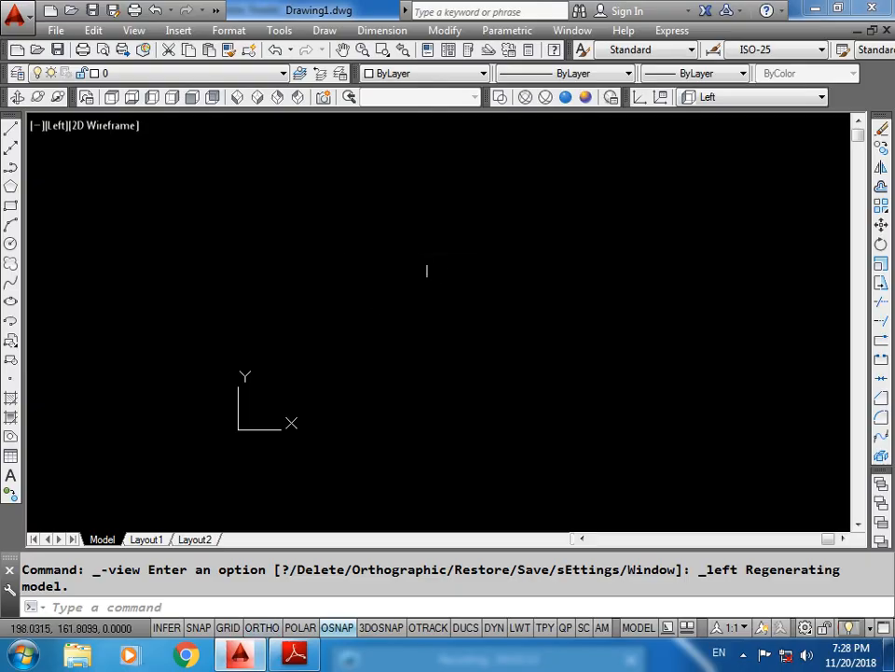
text(pl)
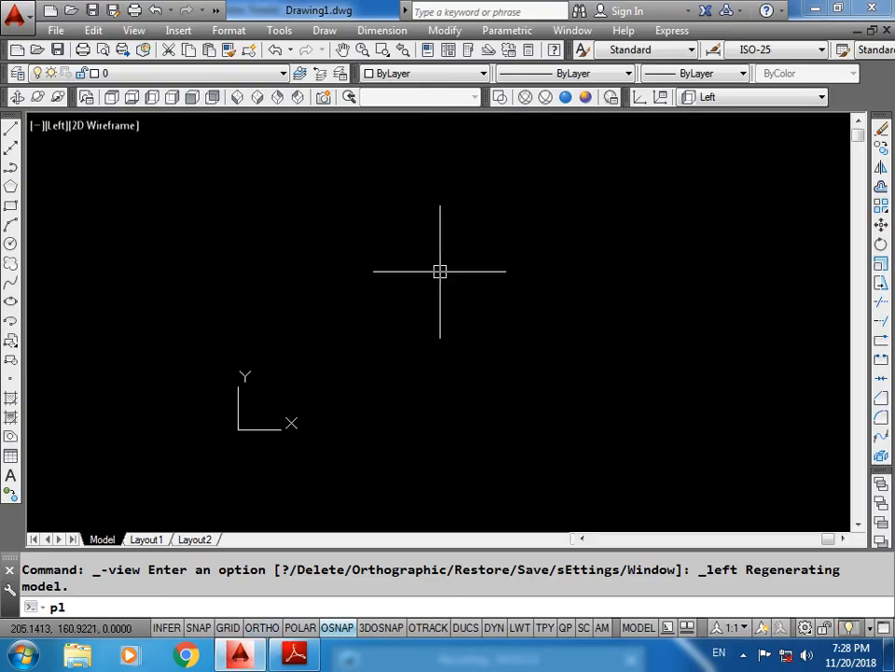
key(Return)
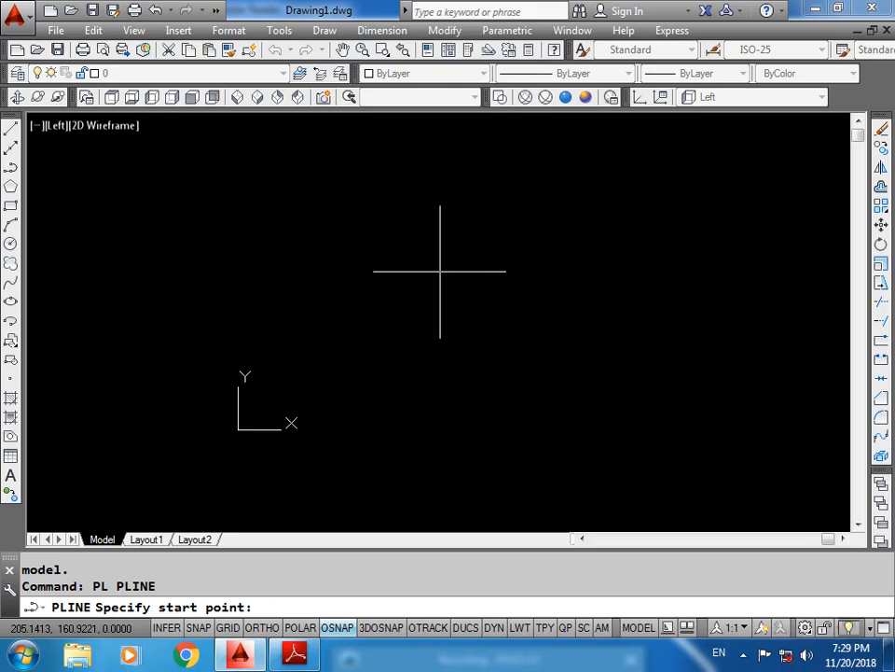
click(445, 270)
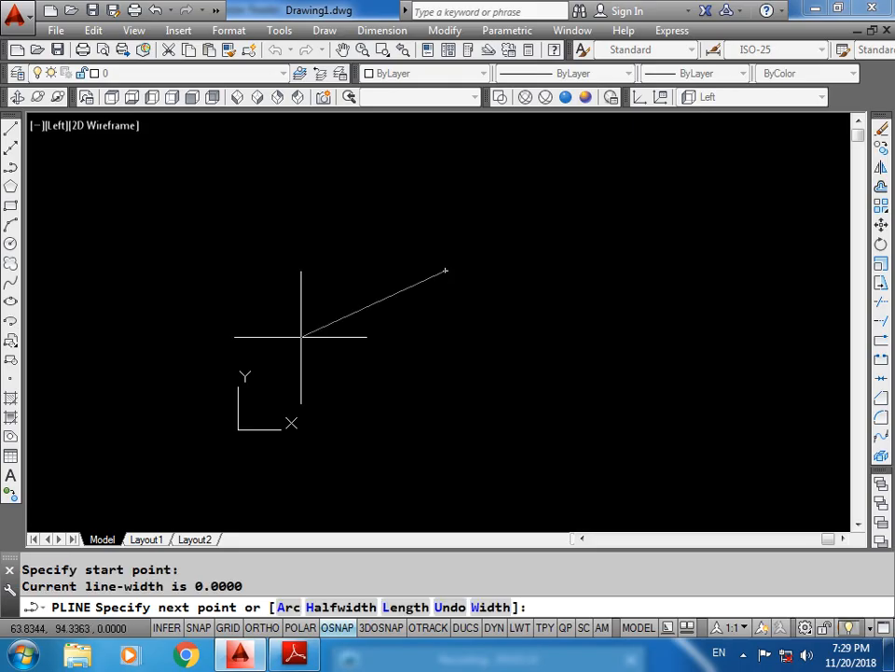
key(F8)
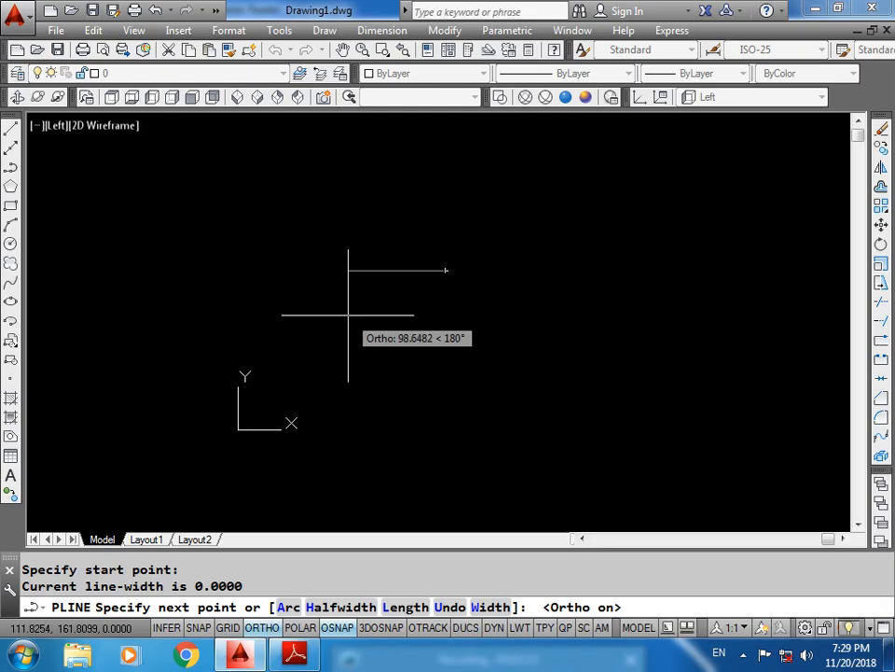
text(30)
key(Return)
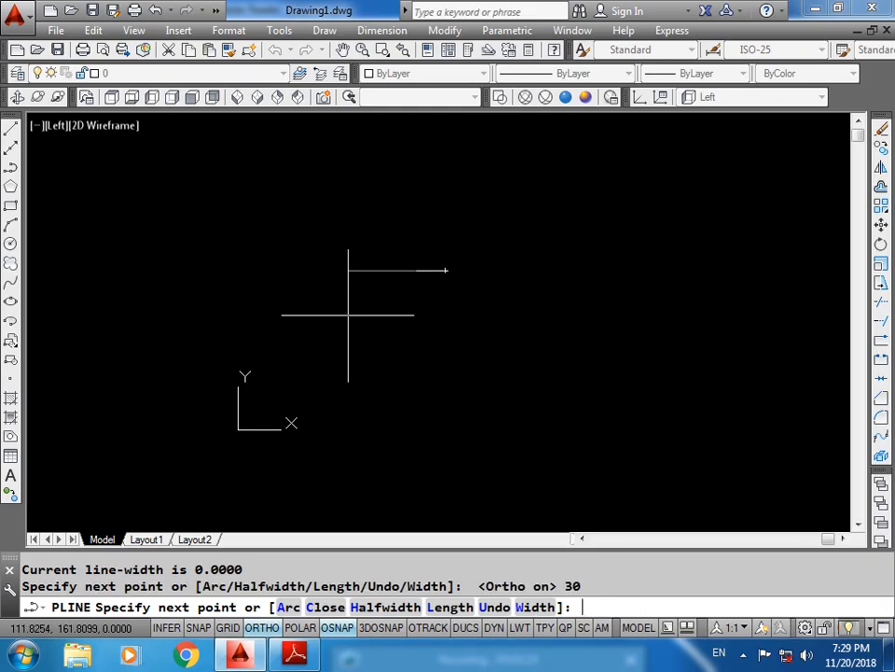
text(40)
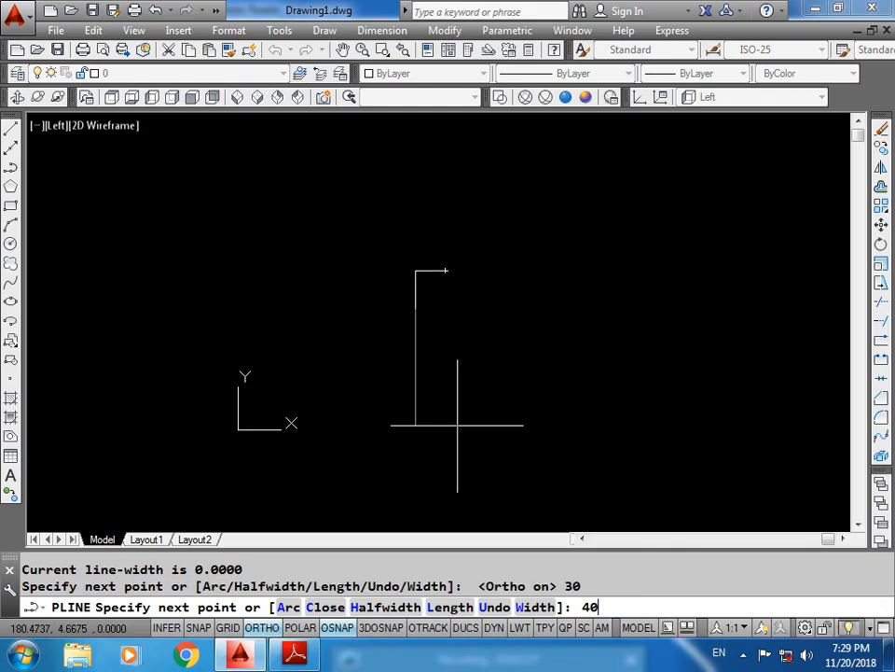
key(Return)
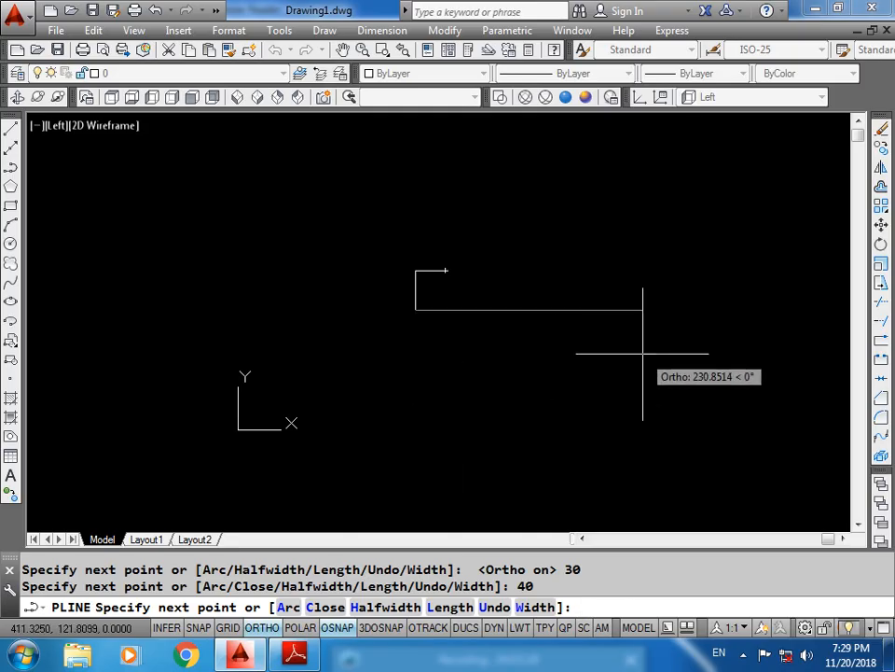
Step: Continue the polyline 50 right, 20 up and 20 left, and close it to complete the L-shaped profile
text(50)
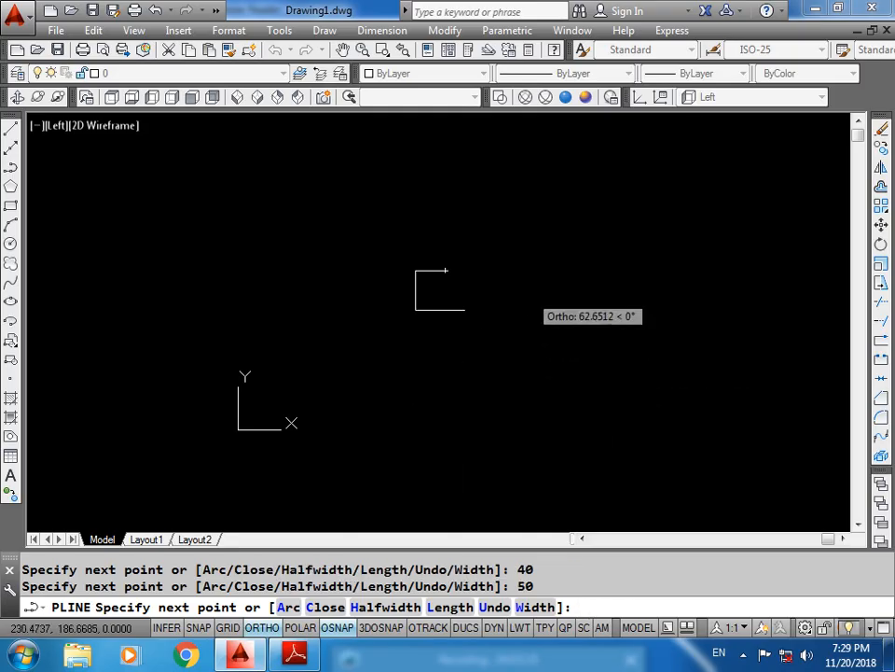
key(Return)
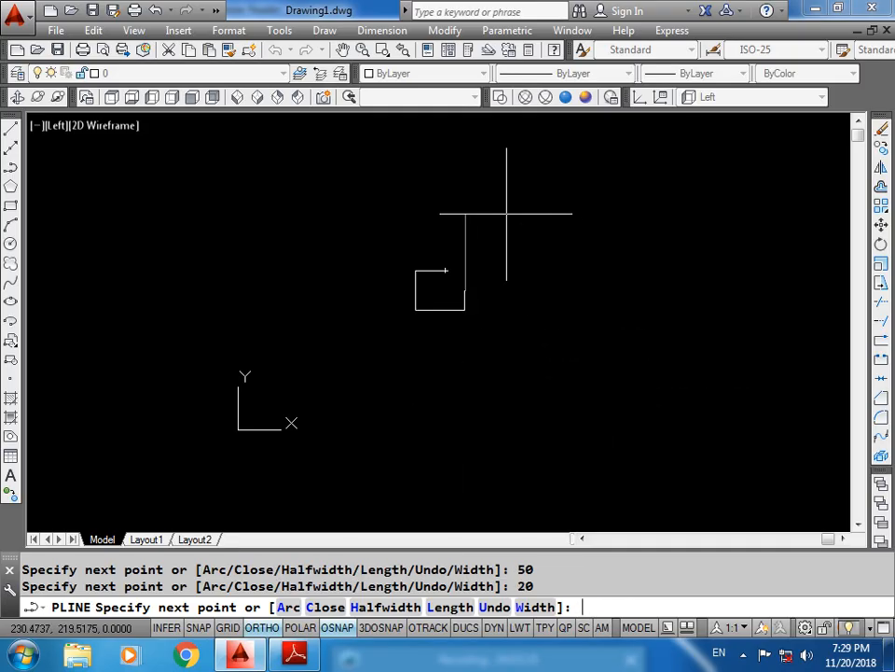
text(2)
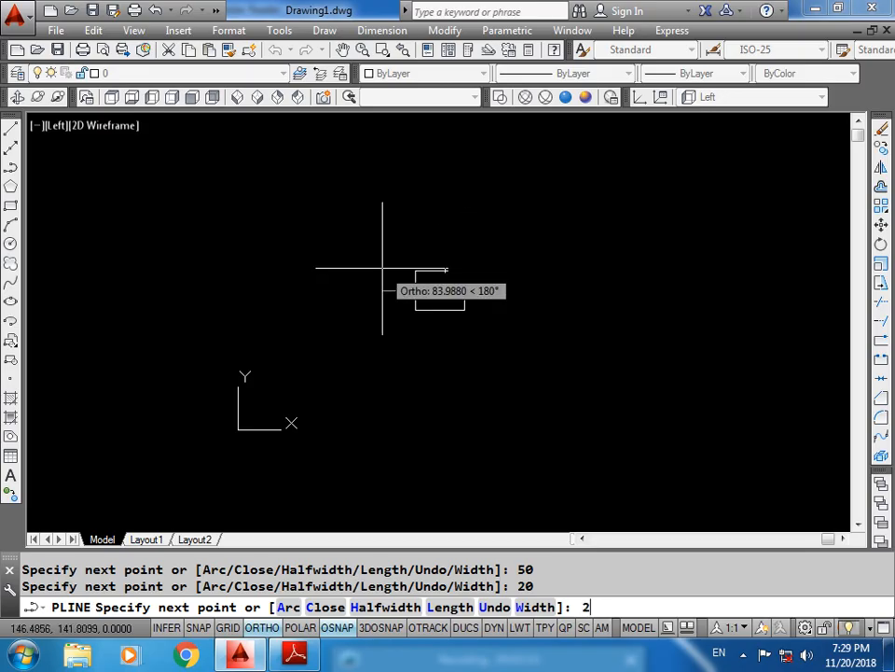
text(0)
key(Return)
text(c)
key(Return)
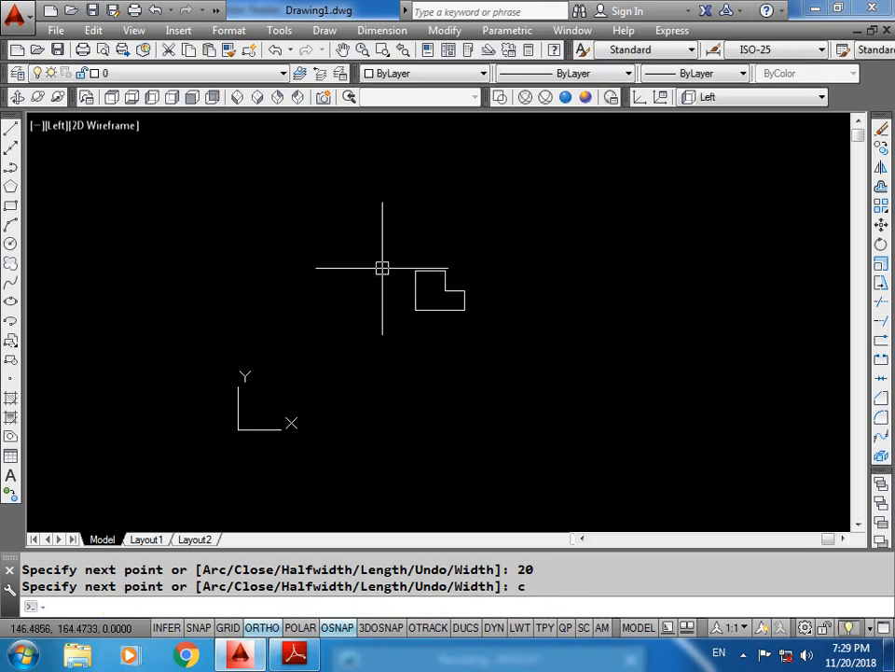
Step: Check the depth of block figure 1 in the PDF, return to AutoCAD and extrude the L-shaped profile to a height of 30
scroll(402, 233, up, 2)
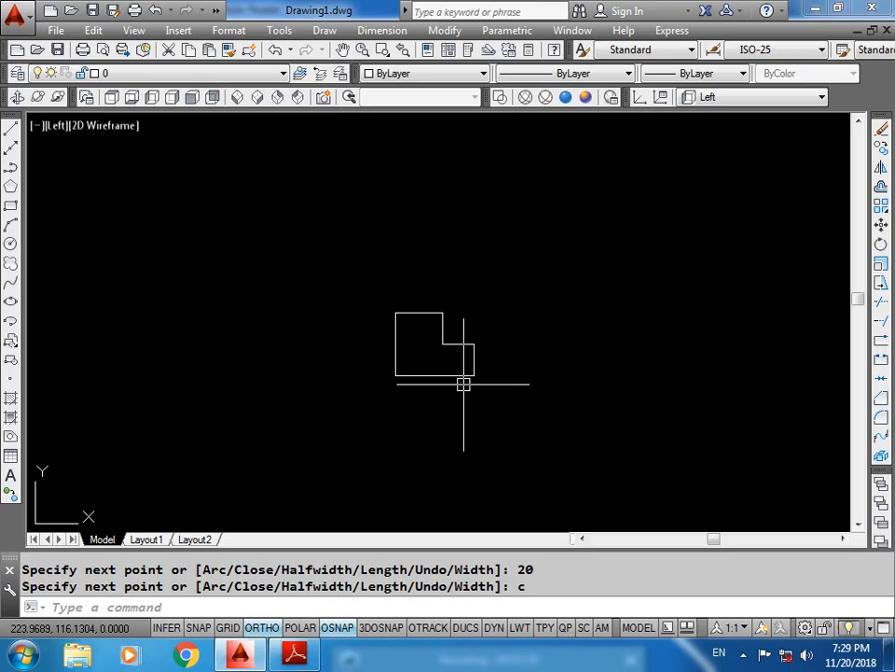
middle_drag(464, 385, 393, 398)
scroll(390, 399, up, 2)
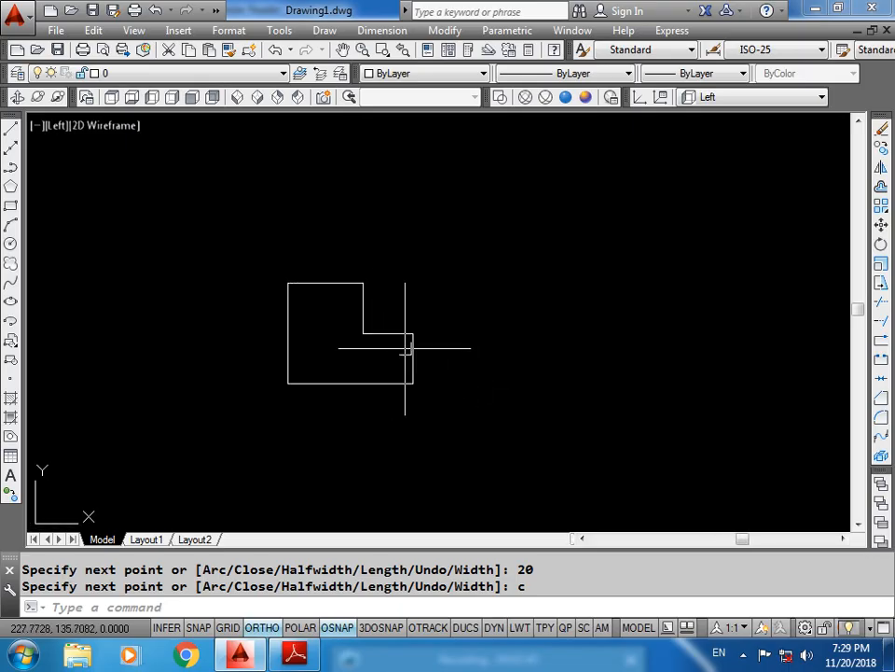
click(294, 653)
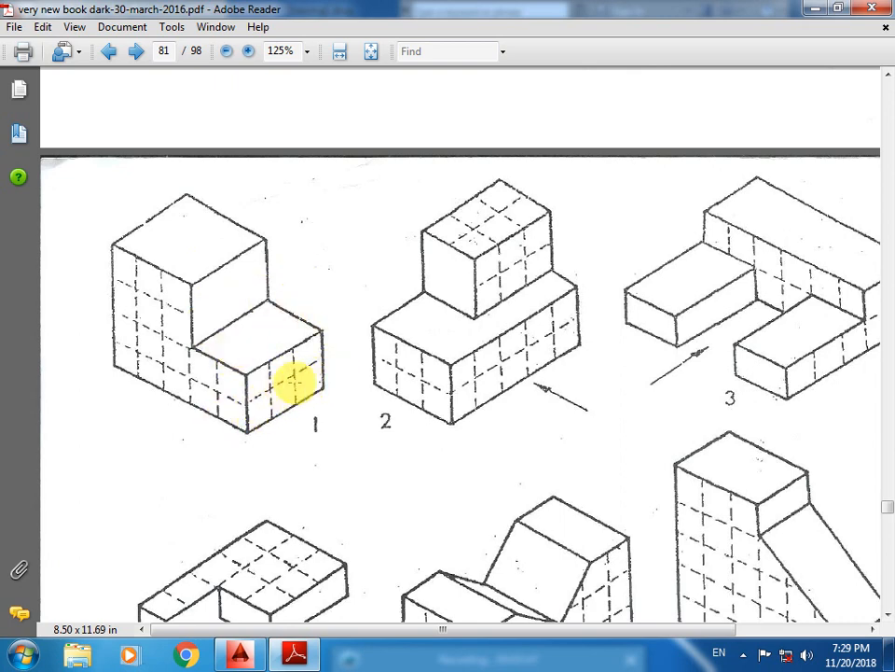
click(239, 653)
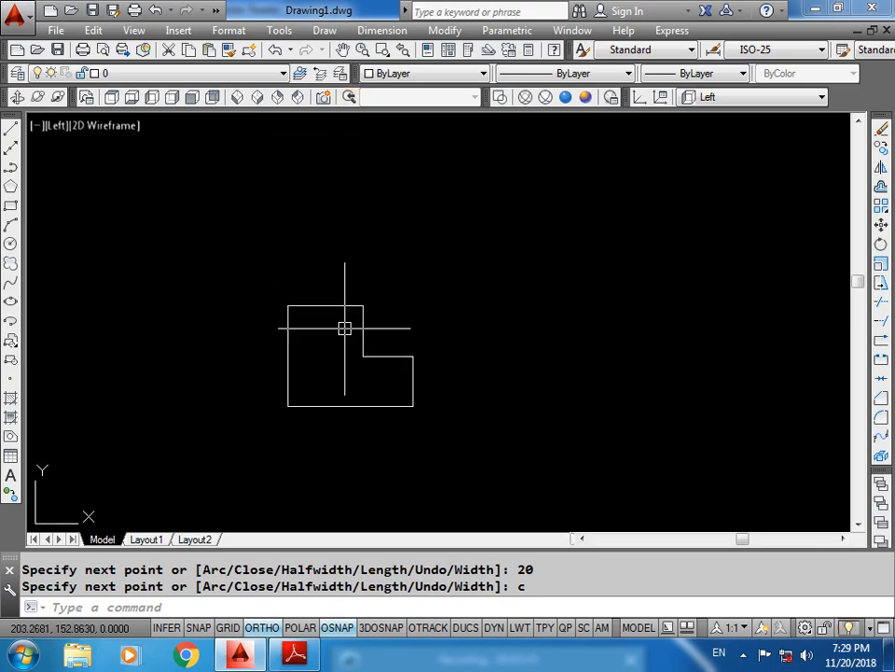
key(Return)
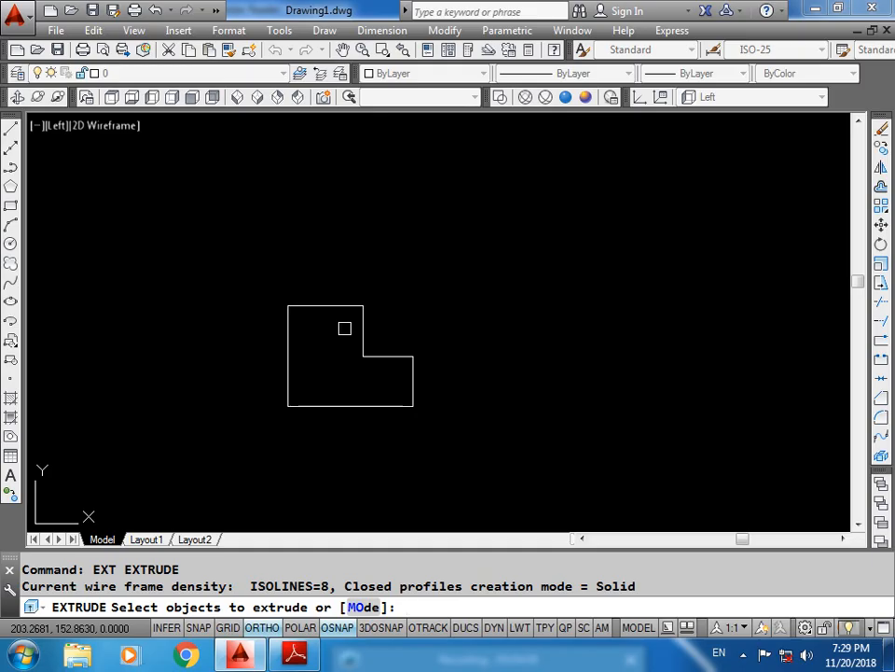
click(364, 348)
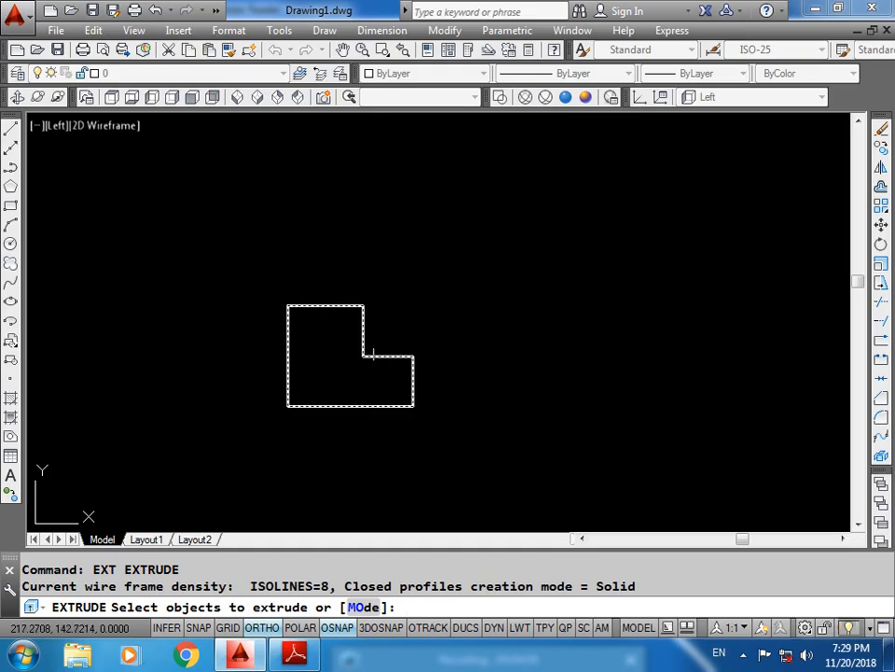
key(Return)
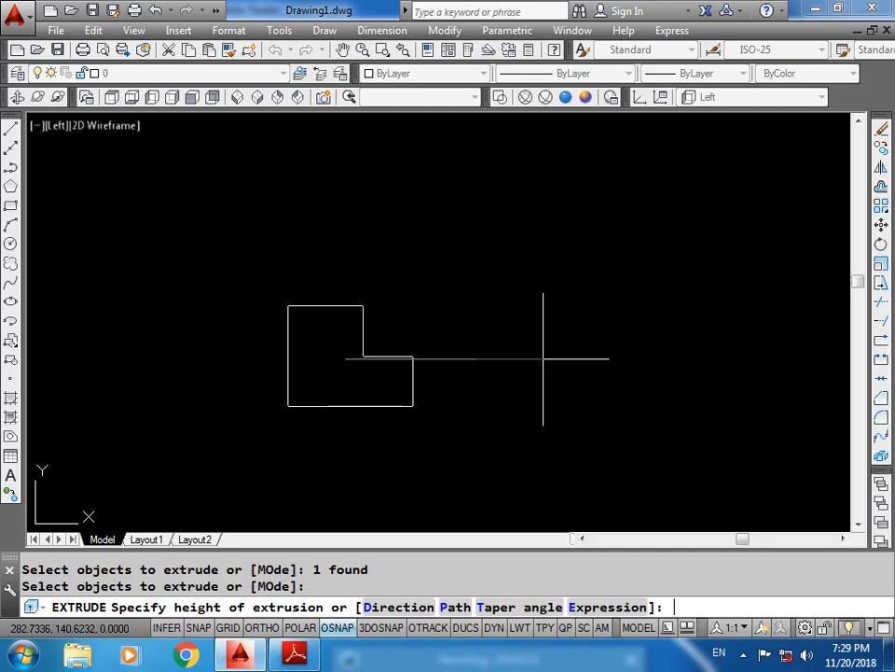
key(Return)
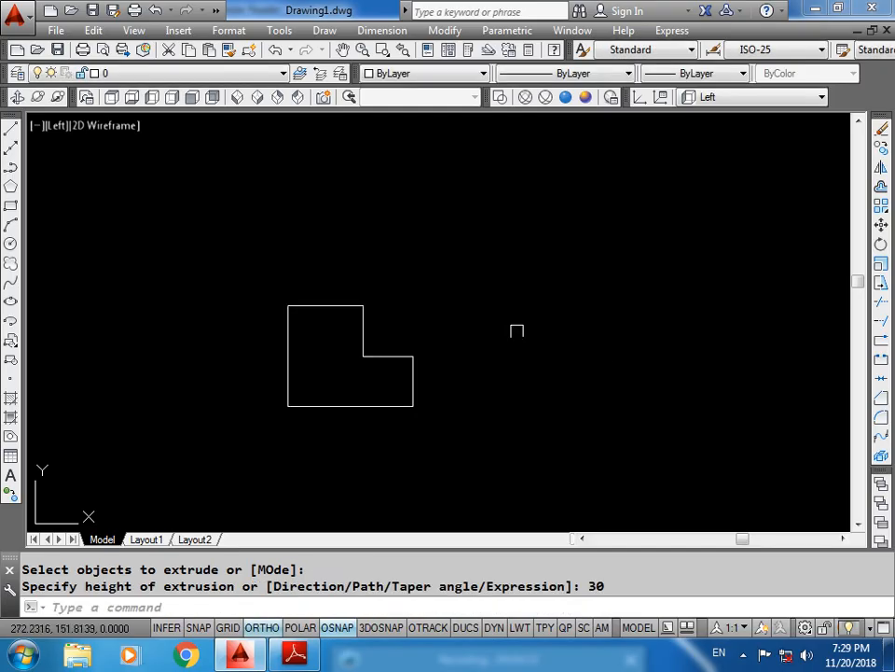
key(F8)
Step: Display the extruded block in the SW Isometric view with the Realistic visual style, leaving free space to its right
click(112, 97)
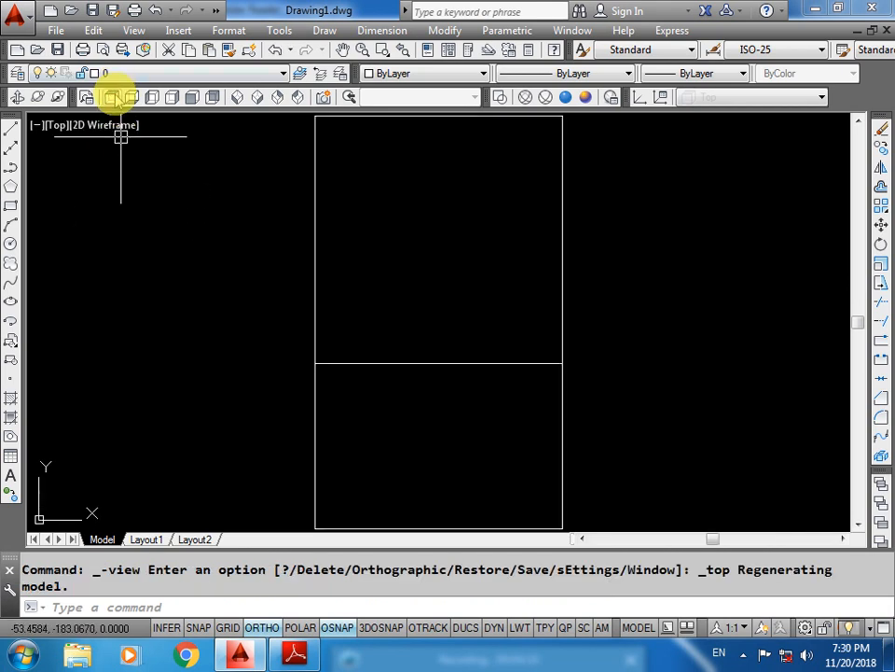
click(192, 97)
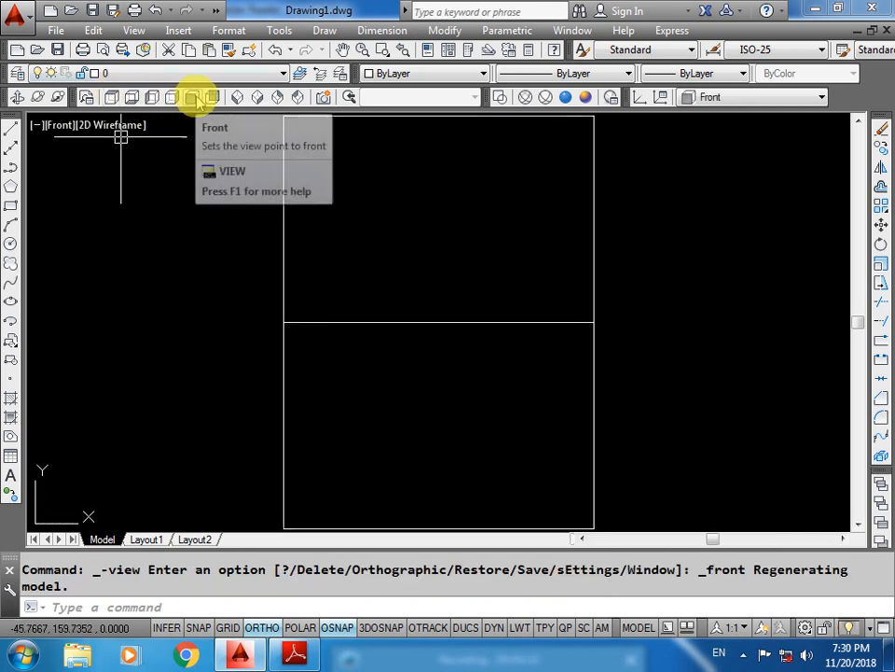
click(237, 97)
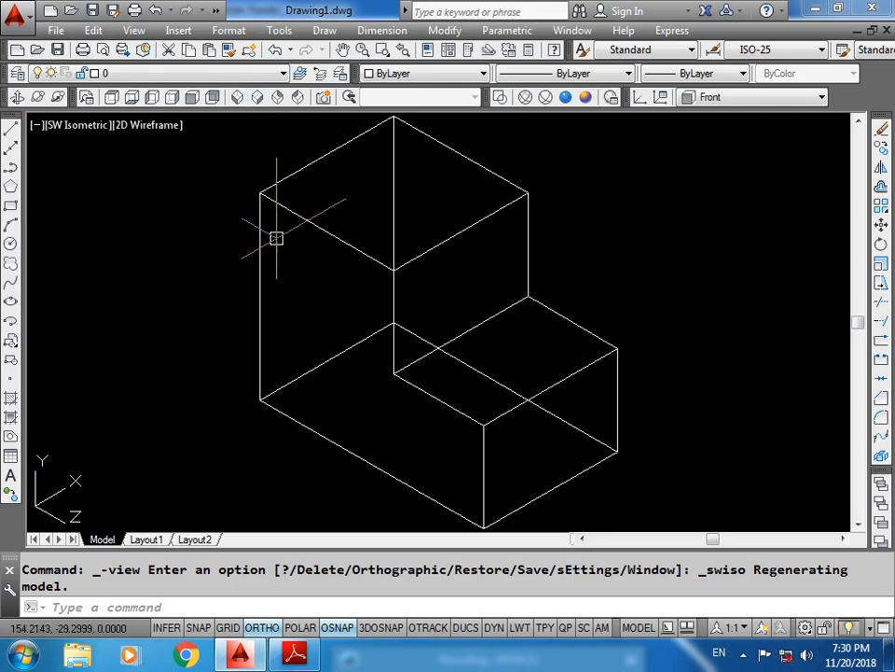
click(565, 97)
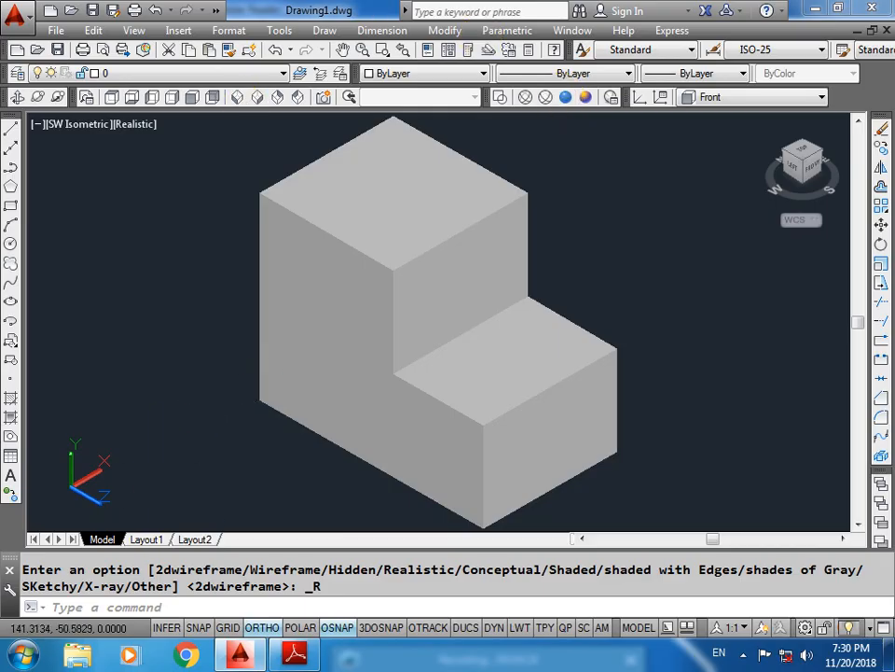
scroll(322, 436, down, 4)
middle_drag(322, 436, 258, 407)
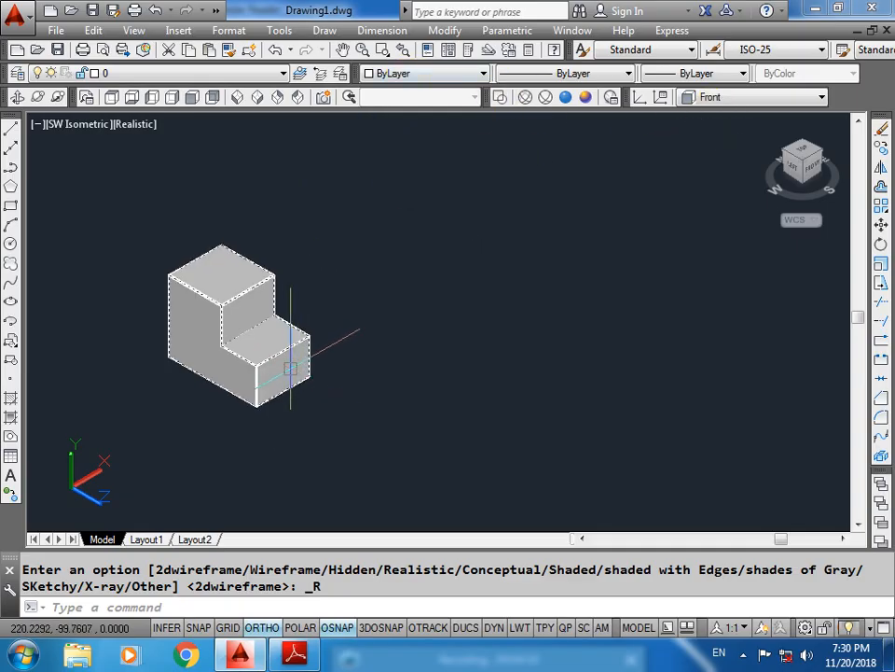
Step: Look at block figure 2 in the PDF, return to AutoCAD and set the UCS to Top
click(295, 655)
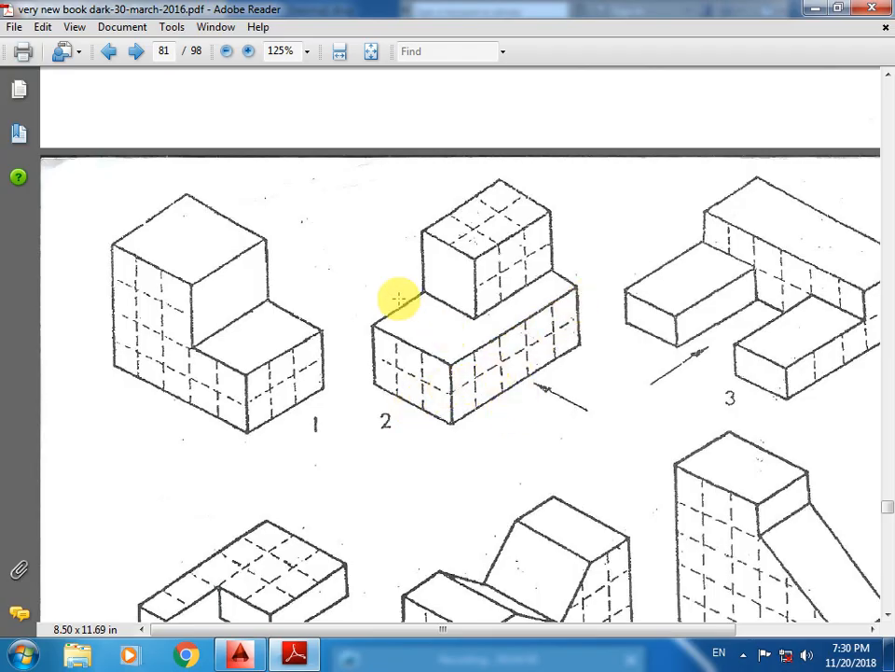
click(239, 655)
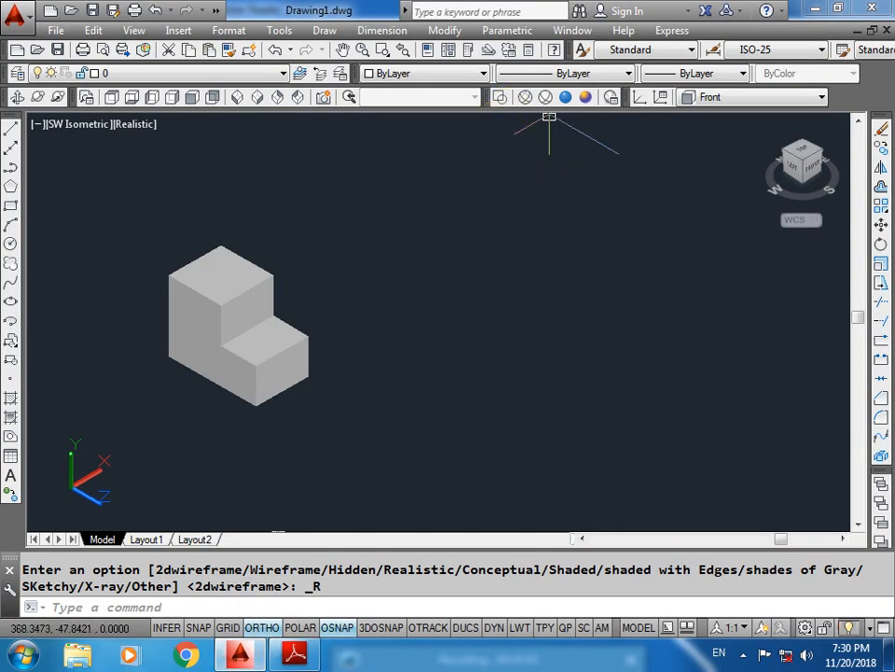
click(701, 97)
click(704, 133)
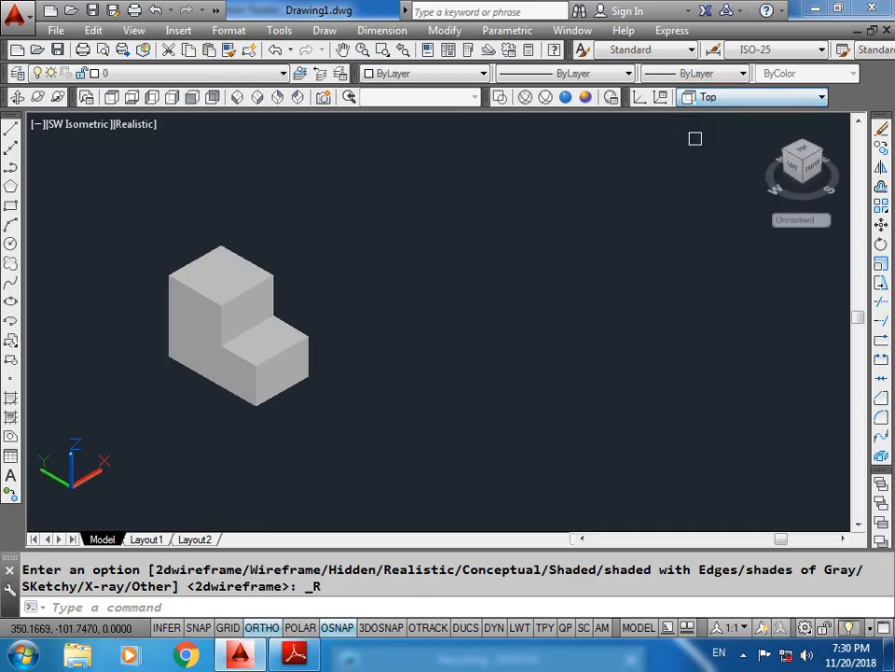
Step: Draw a rectangle of 20 in X by 30 in Y in the free space right of the block
text(rec)
key(Return)
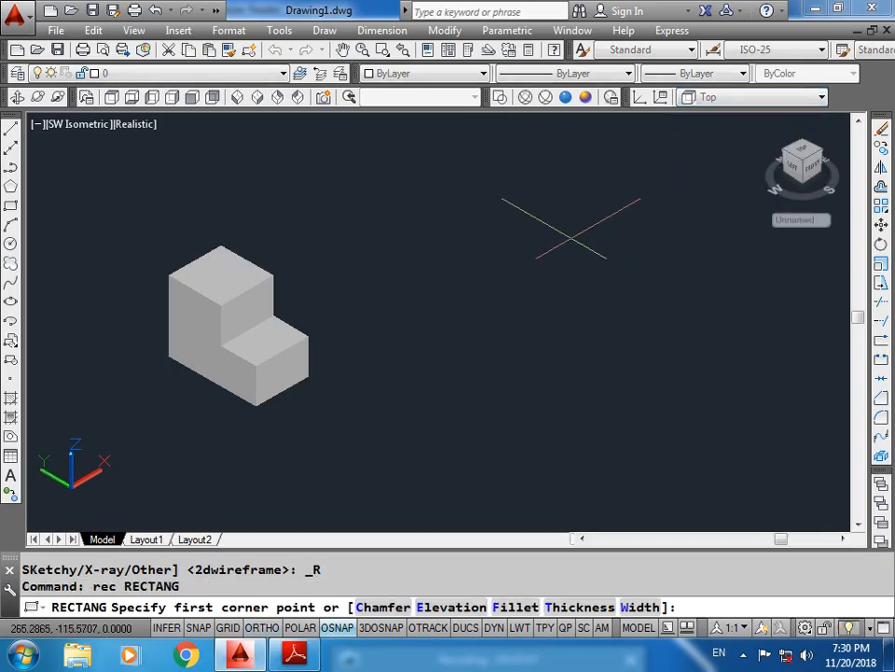
click(574, 237)
text(@20,30)
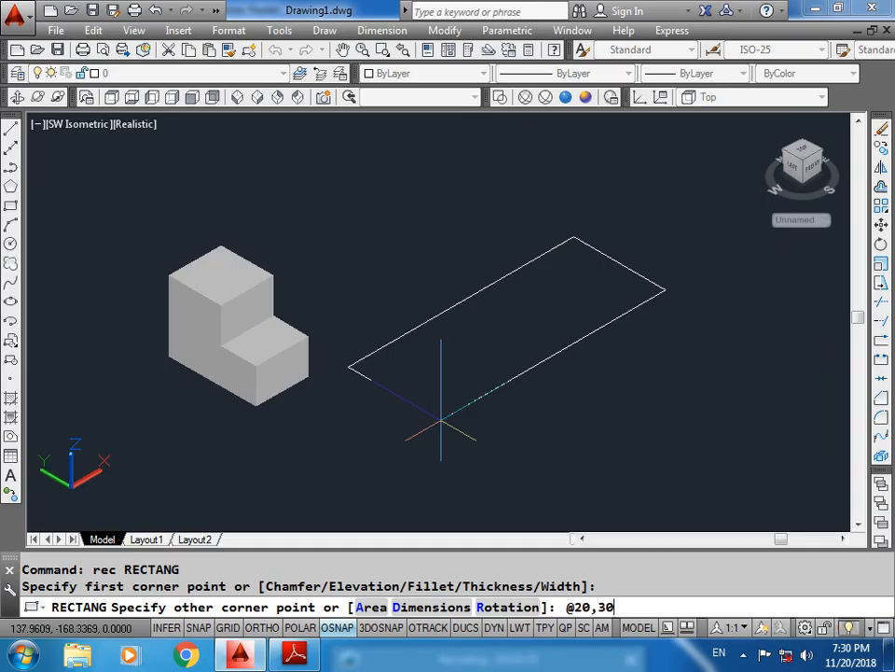
key(Return)
Step: Draw a second rectangle of 30 in X by 50 in Y between the block and the first rectangle
key(Return)
click(496, 277)
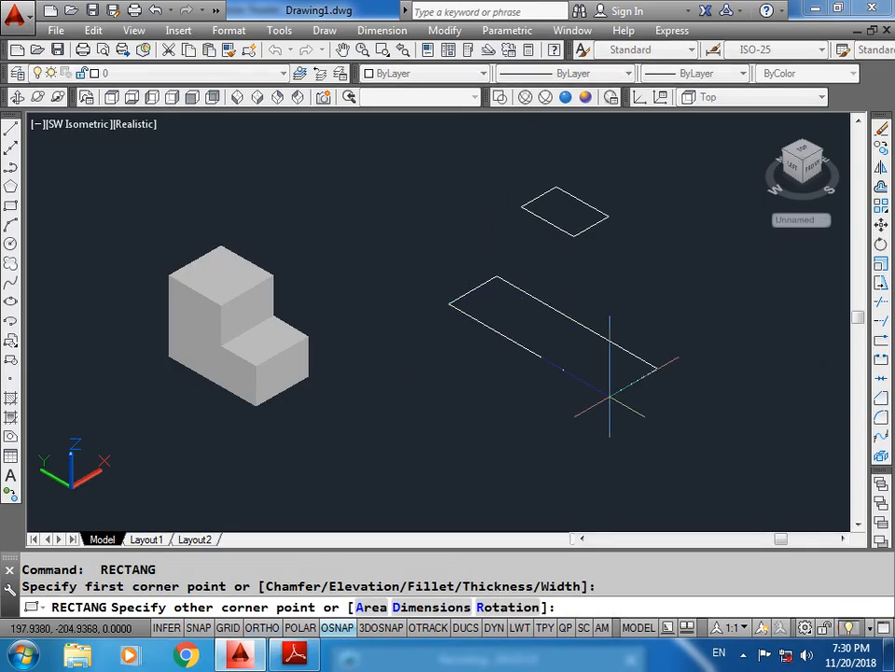
text(@30,50)
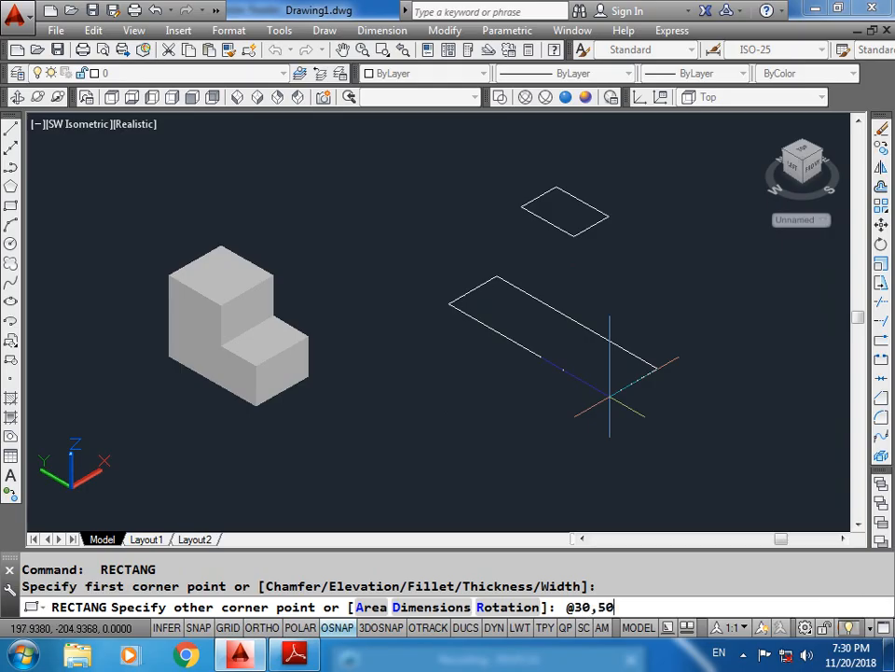
key(Return)
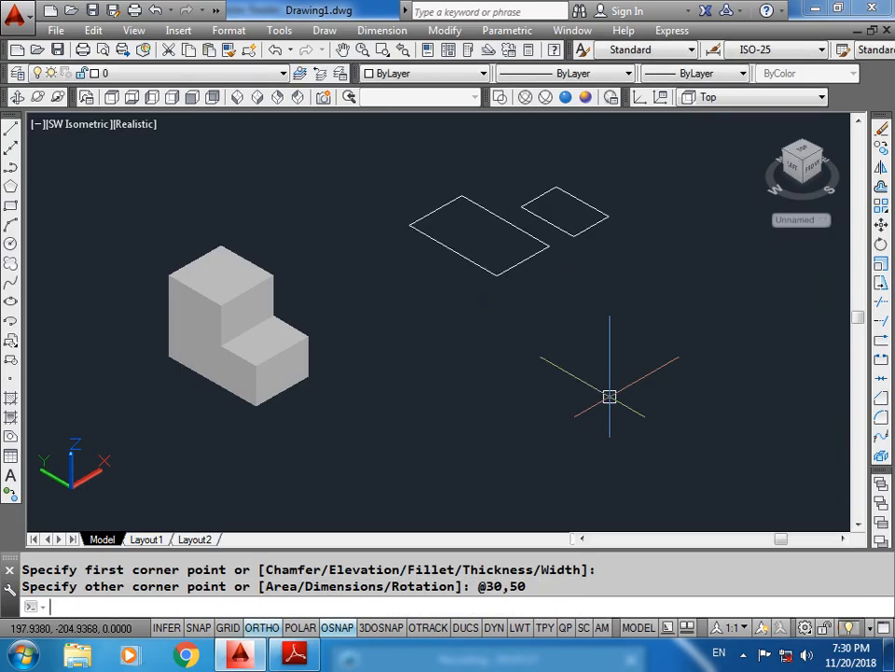
middle_drag(585, 410, 574, 449)
key(Escape)
Step: Check figure 2 in the PDF, return to AutoCAD and extrude both rectangles to a height of 20
click(295, 655)
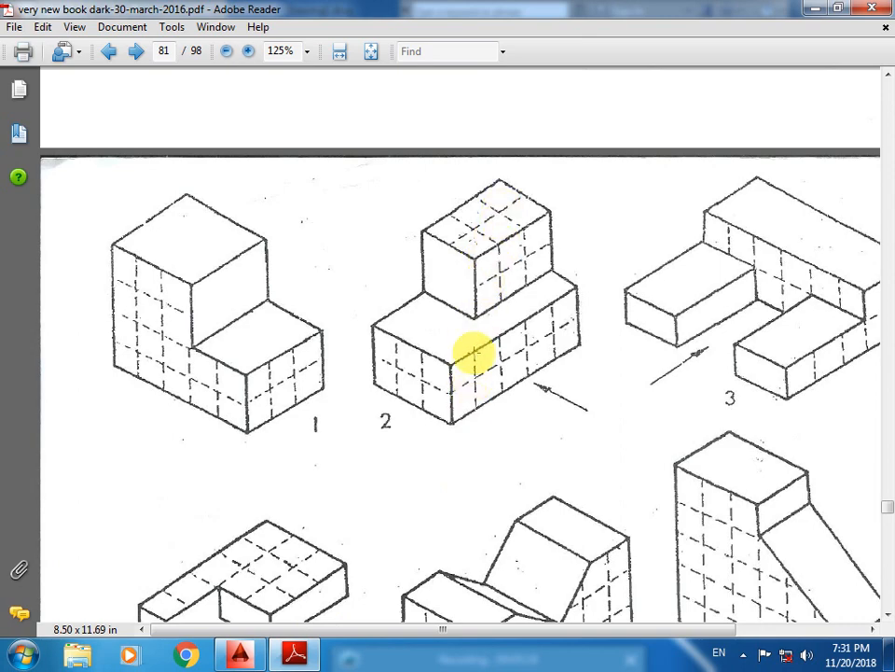
click(245, 654)
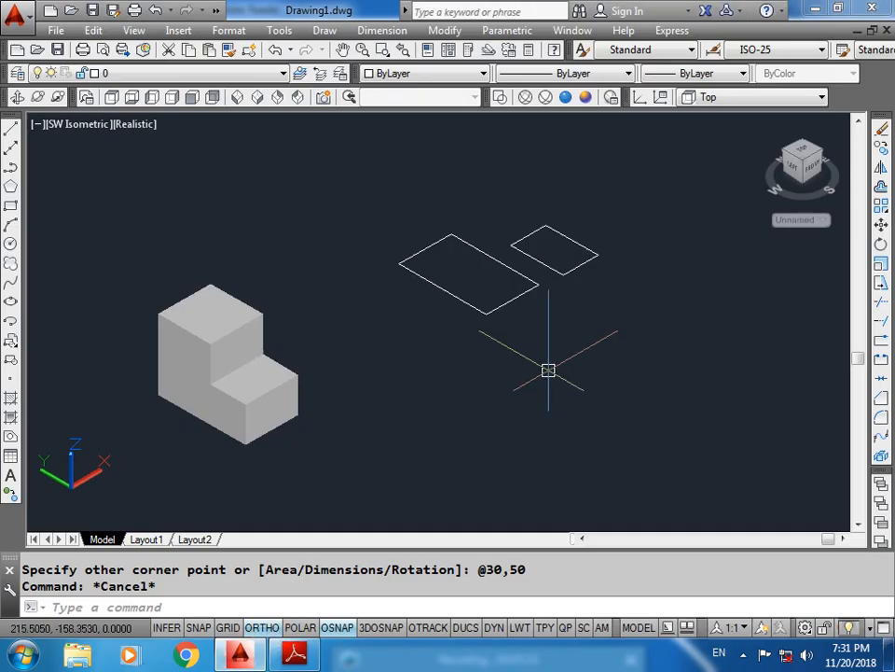
text(ext)
key(Return)
click(608, 316)
click(465, 220)
key(Return)
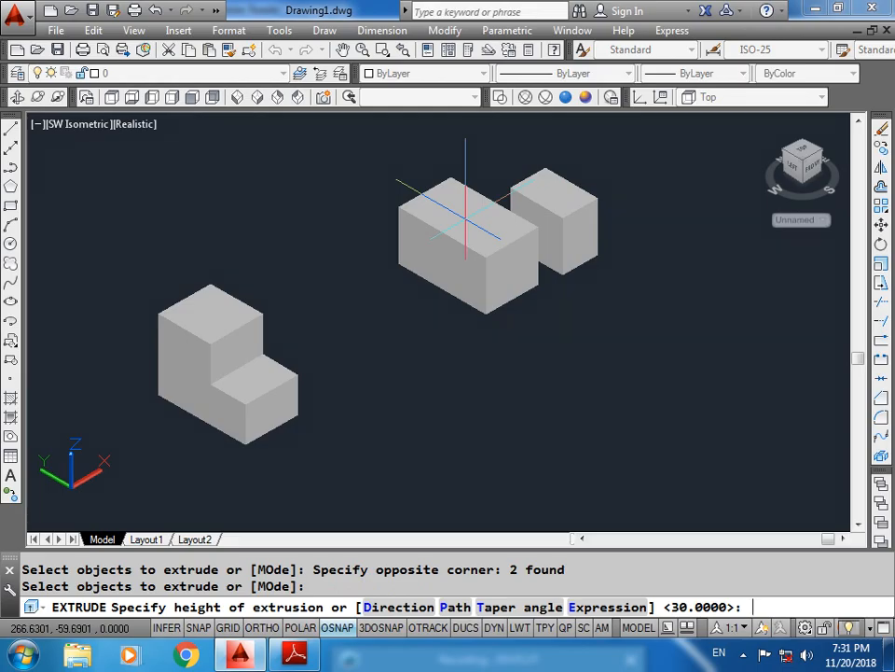
text(3)
key(BackSpace)
key(Return)
click(525, 241)
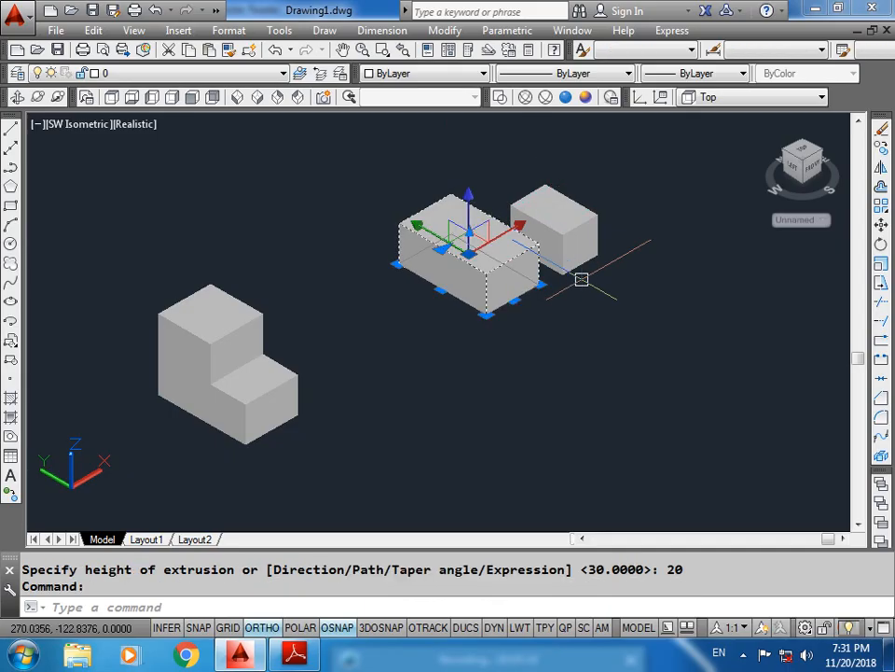
key(Escape)
Step: Move the smaller block onto the larger one, placing its lower rear-left corner on the larger block's upper rear-left corner
scroll(570, 228, up, 2)
click(572, 227)
text(m)
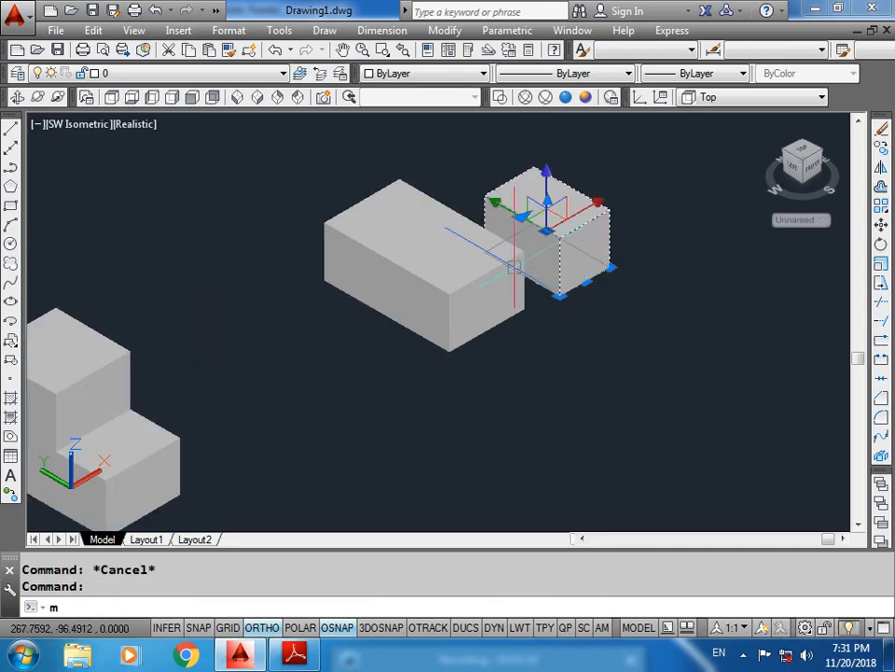
key(Return)
click(484, 252)
click(392, 246)
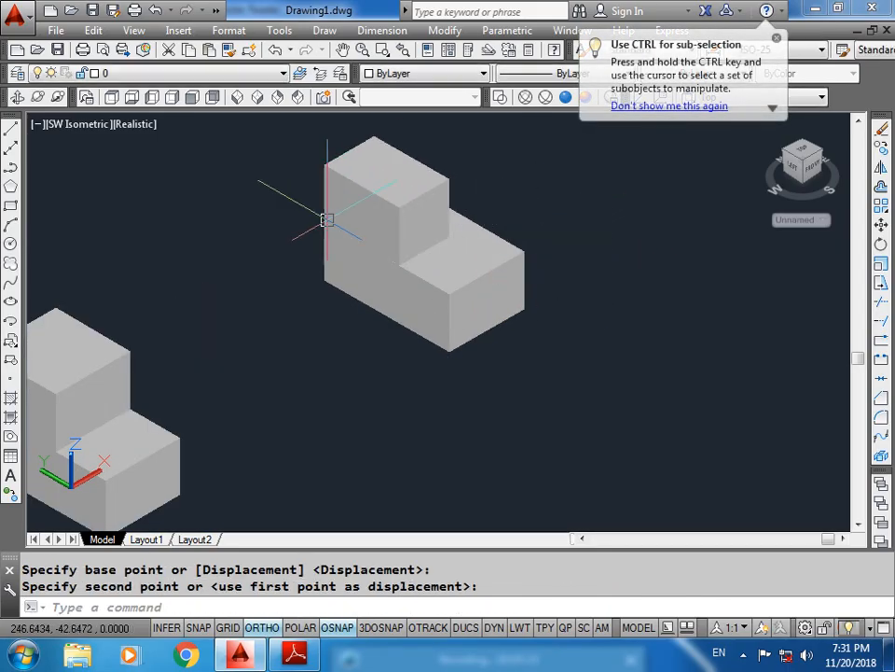
key(Escape)
Step: Compare the stacked blocks with figure 2 in the PDF, return to AutoCAD and set the UCS to Top
scroll(421, 395, down, 2)
scroll(400, 316, up, 2)
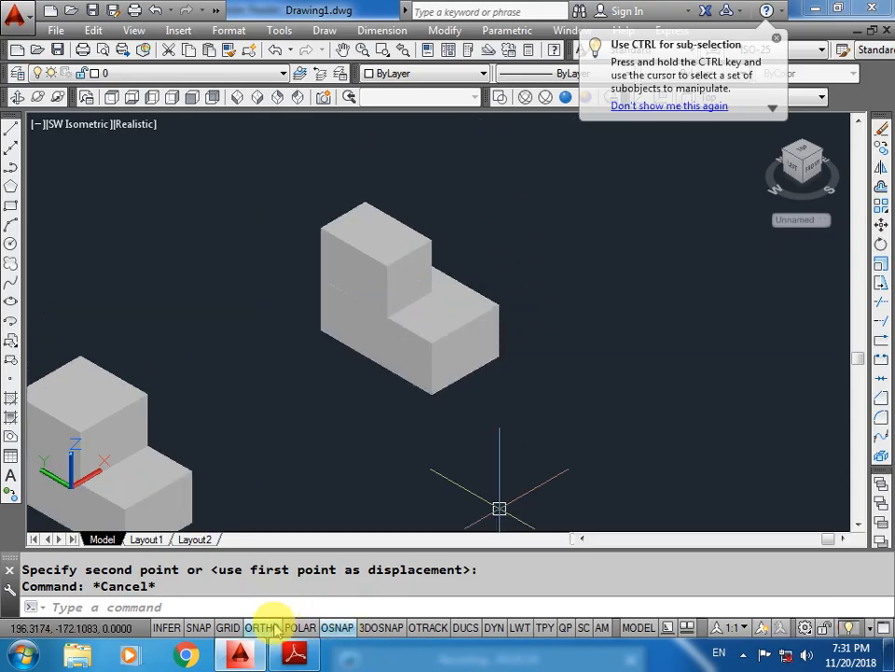
click(295, 655)
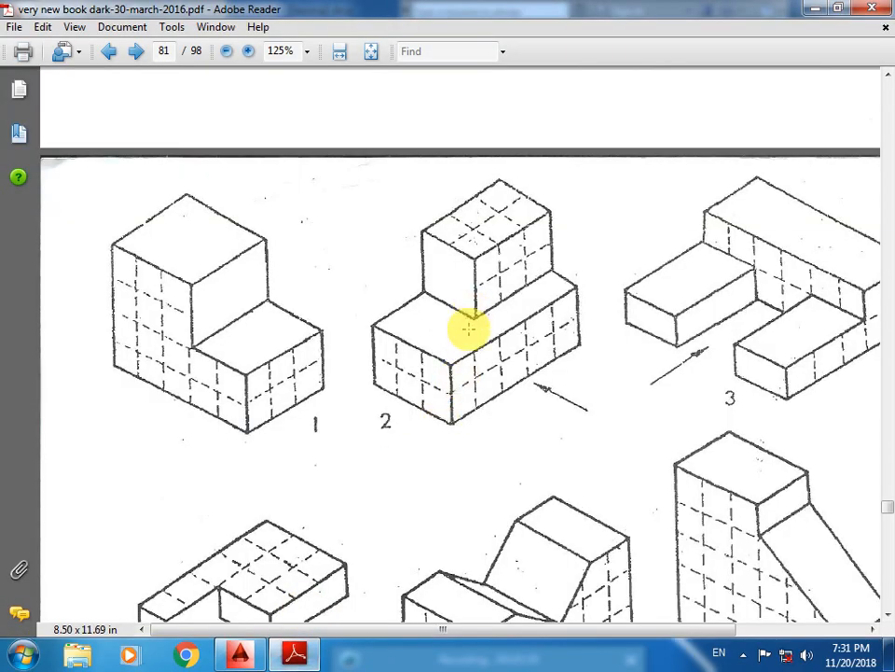
click(239, 655)
key(Escape)
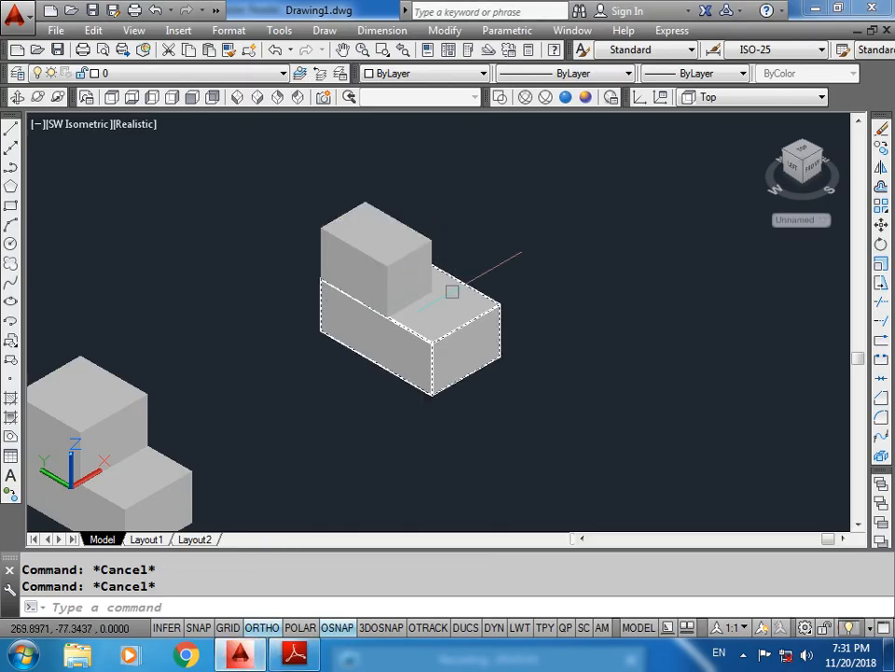
click(732, 97)
click(704, 144)
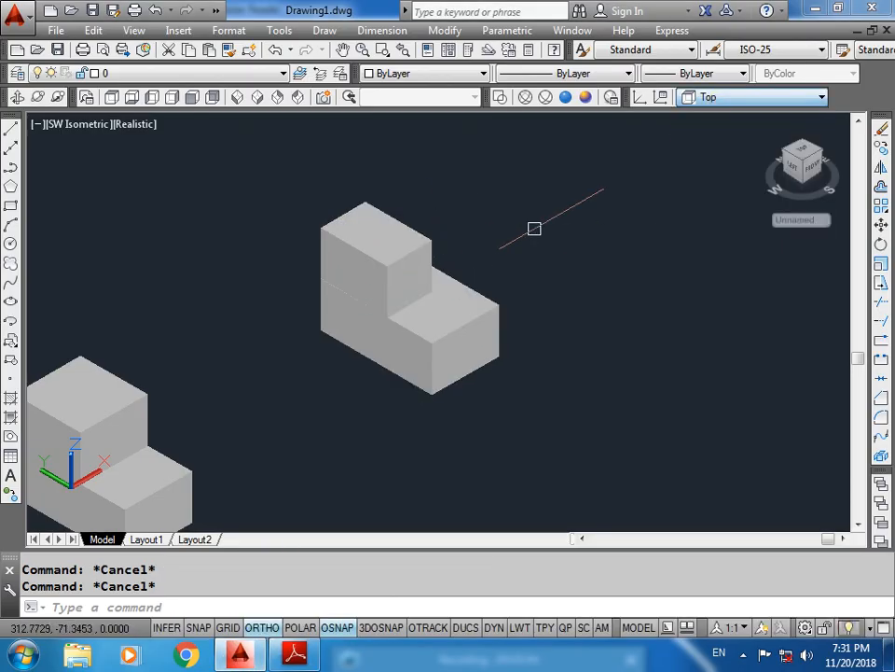
Step: Rotate both stacked blocks a quarter turn clockwise in plan so that they match the orientation of figure 2
text(ro)
key(Return)
click(522, 204)
click(401, 303)
key(Return)
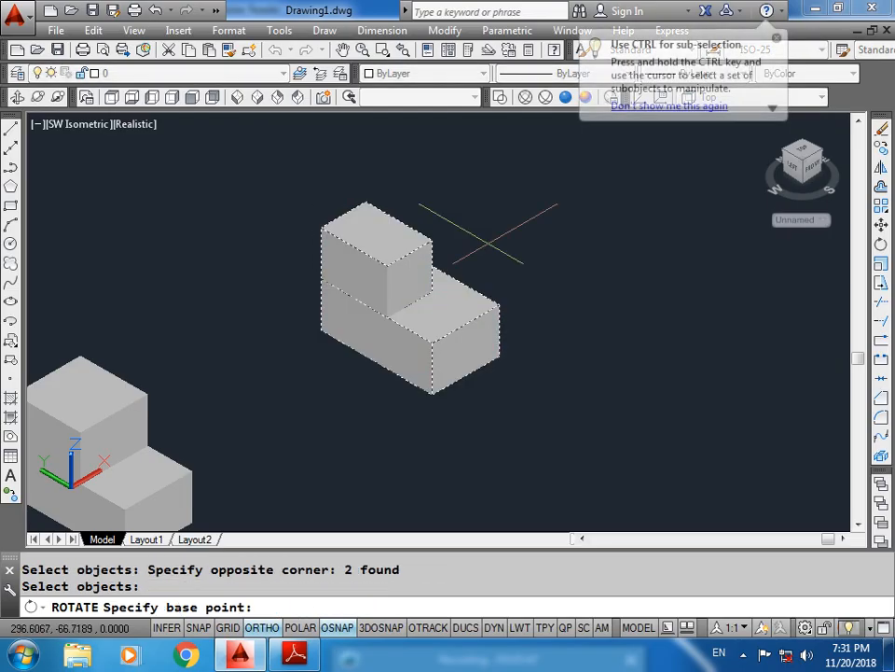
click(506, 234)
click(536, 341)
middle_drag(374, 270, 421, 414)
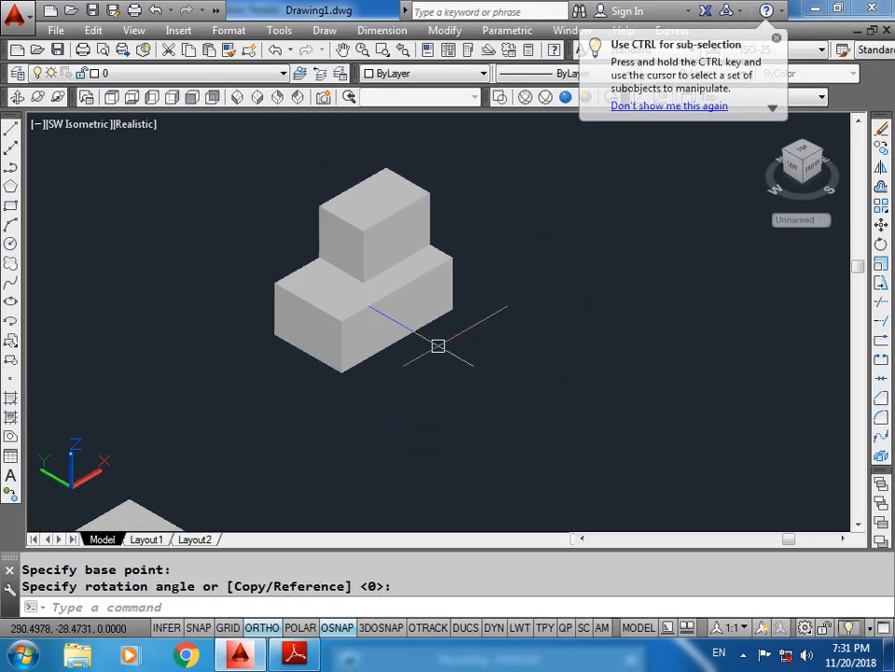
key(Escape)
Step: Union the two stacked blocks of figure 2 into one solid
scroll(430, 265, down, 2)
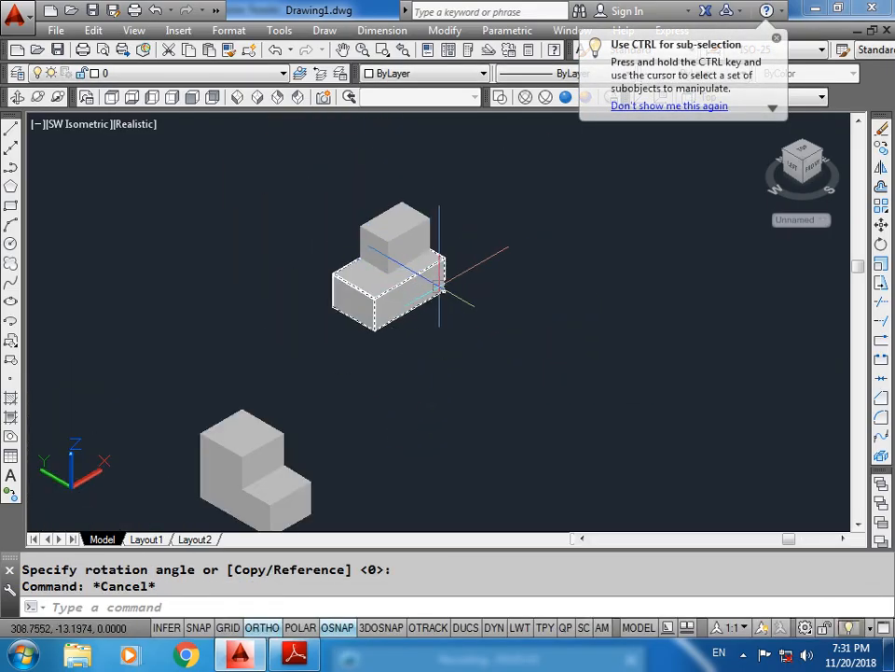
key(Escape)
text(uni)
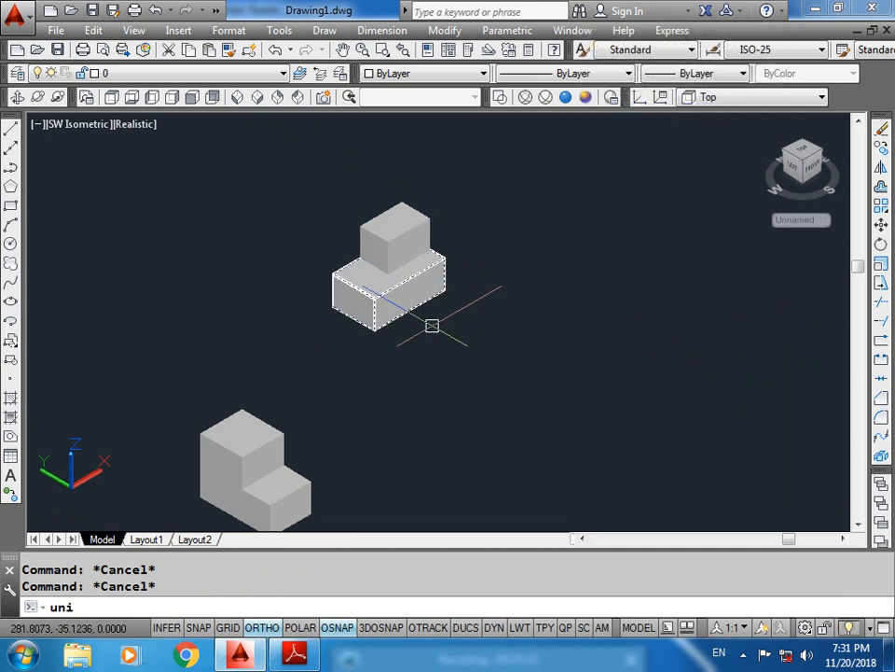
key(Return)
click(430, 239)
click(380, 305)
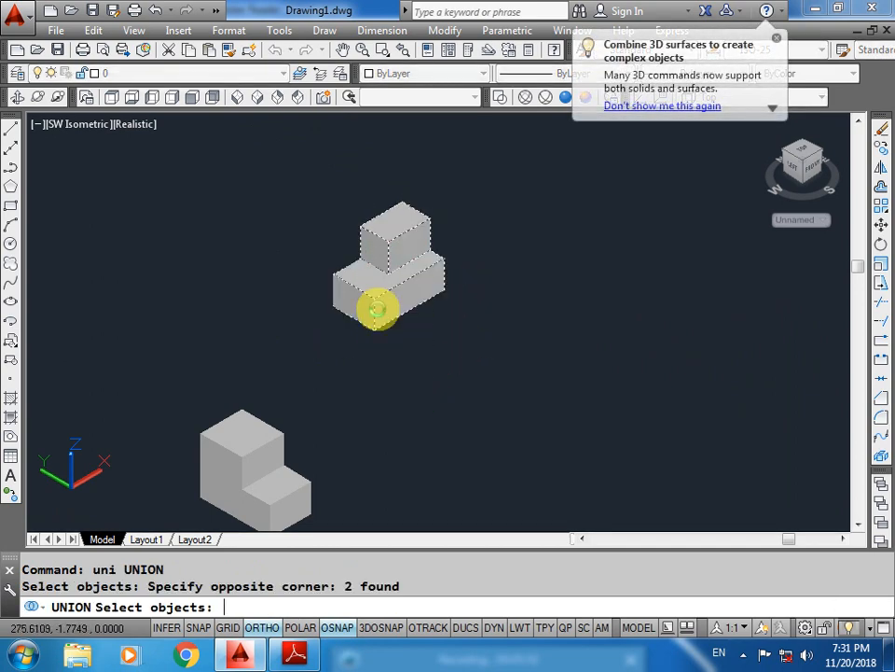
key(Return)
key(Escape)
Step: Move the figure 1 block straight up along Z to stand beside the figure 2 solid, and dismiss the tip balloon
click(257, 495)
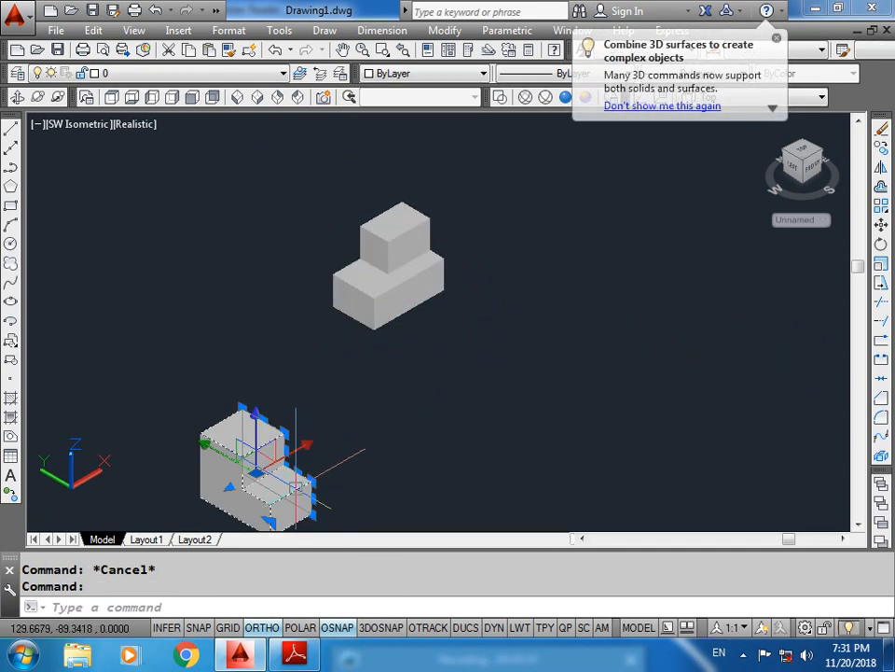
text(m)
key(Return)
click(258, 505)
click(256, 362)
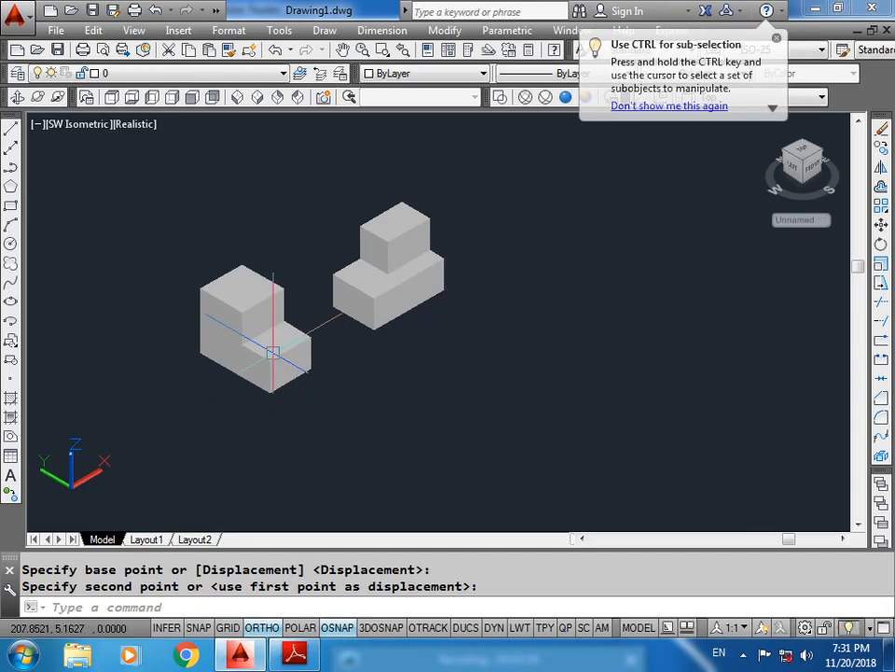
key(Escape)
scroll(421, 280, up, 2)
click(776, 38)
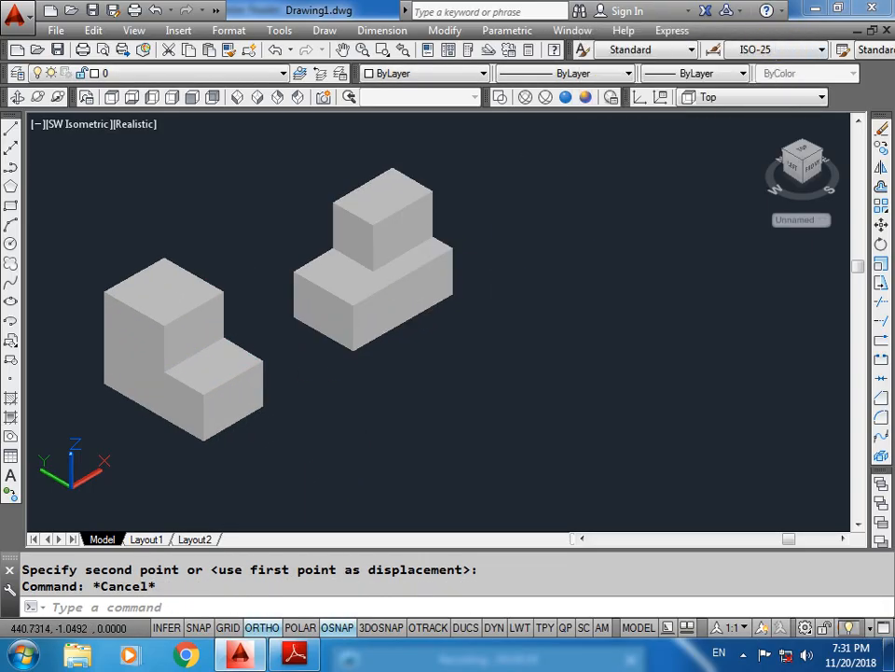
Step: Study block figure 3 in the PDF, return to AutoCAD and set the UCS to Front
middle_drag(479, 295, 419, 342)
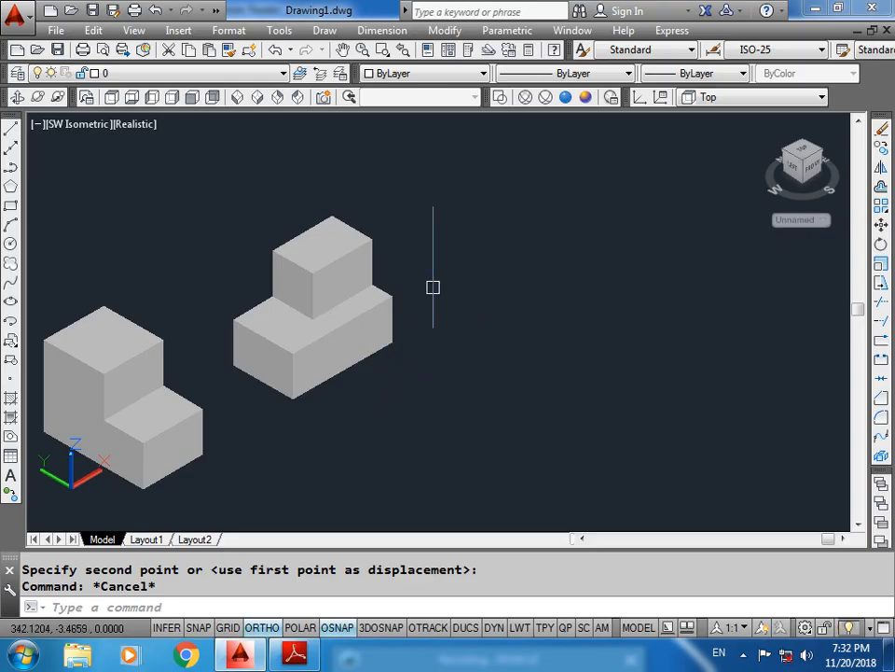
mouse_move(312, 331)
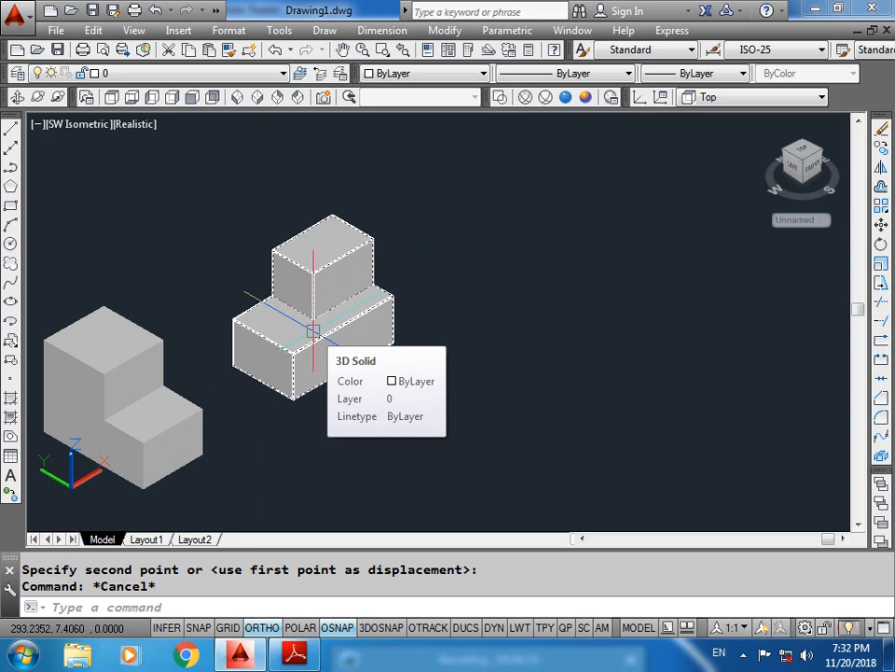
key(alt+Tab)
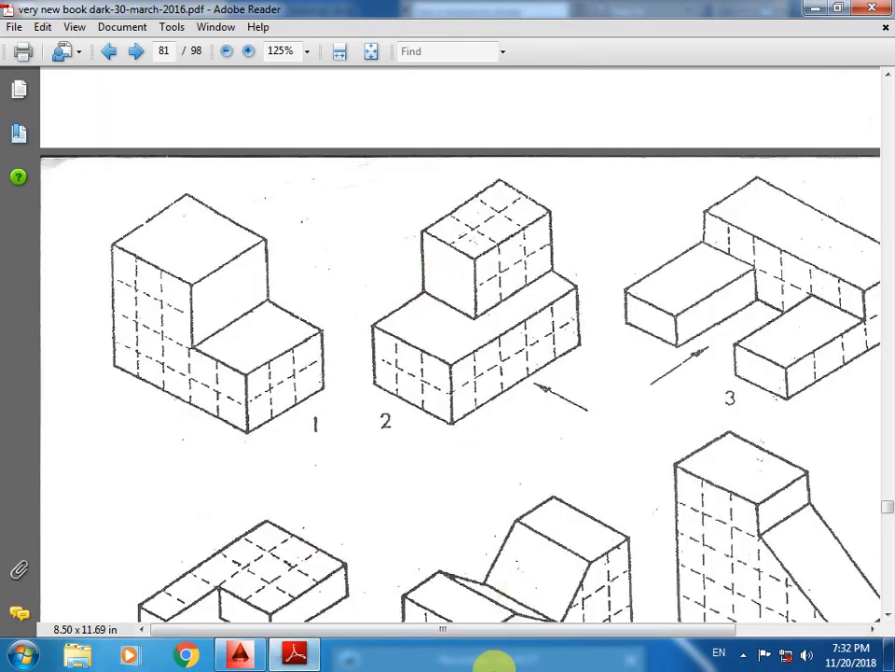
drag(464, 631, 686, 600)
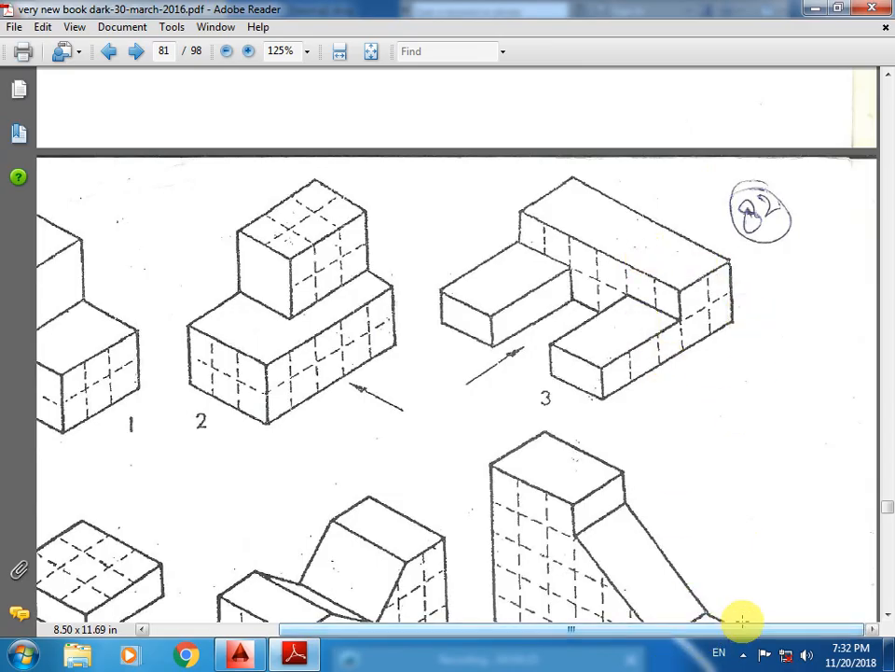
scroll(745, 554, up, 1)
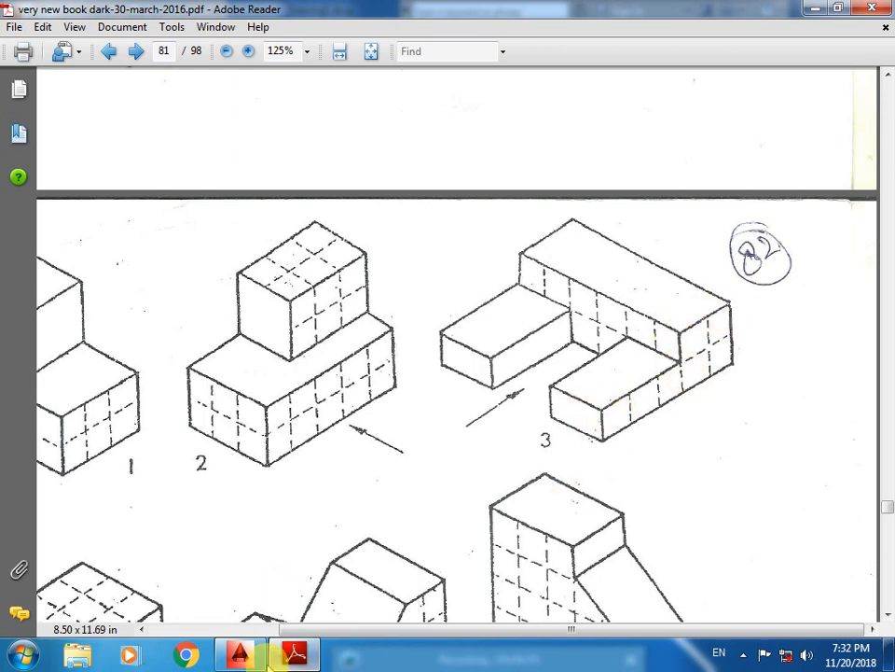
click(239, 653)
click(704, 97)
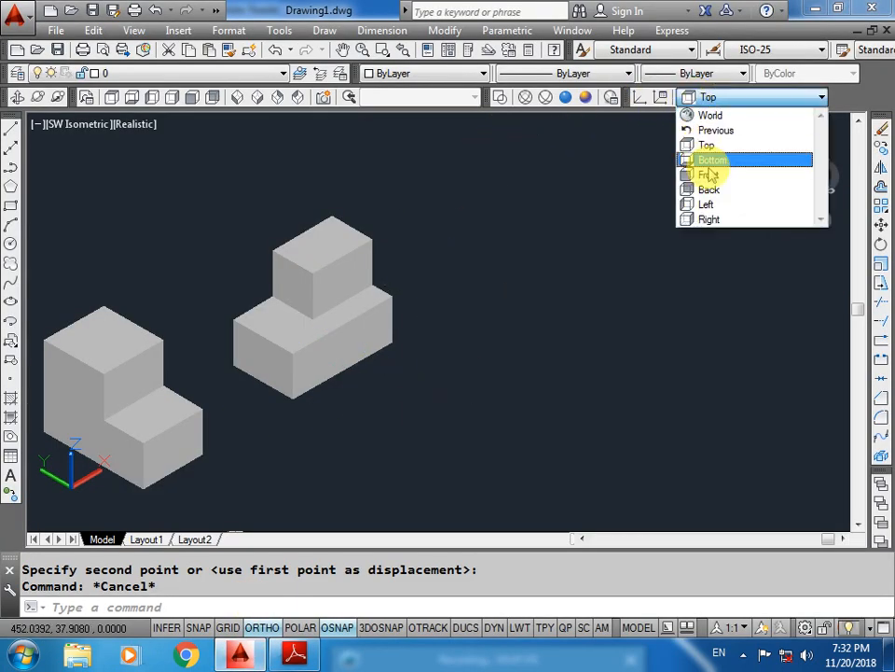
click(711, 174)
middle_drag(675, 396, 604, 395)
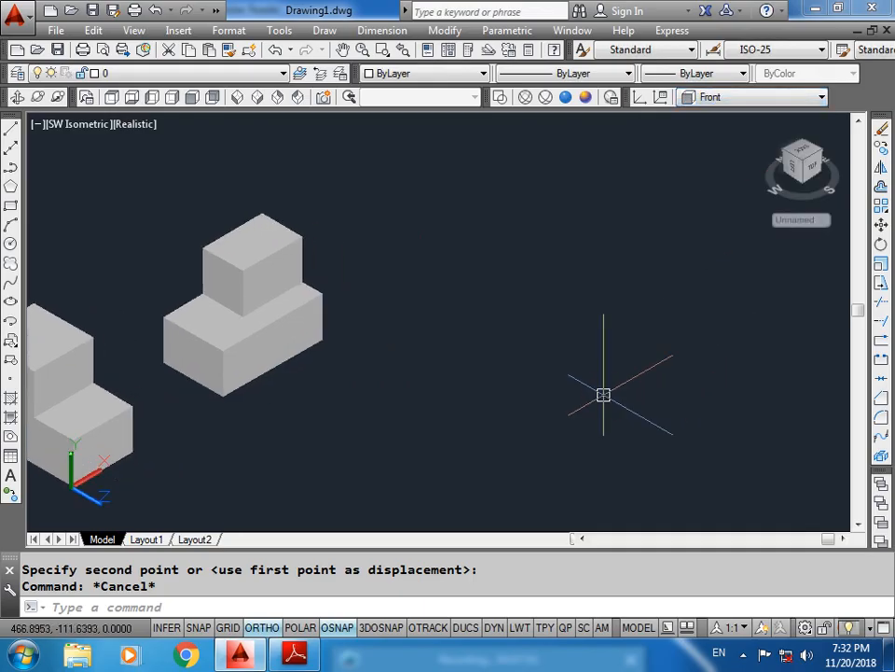
Step: Start a polyline in the free space beside the figure 2 solid with segments 10 down, 50 along positive X and 20 up
text(pl)
key(Return)
click(501, 399)
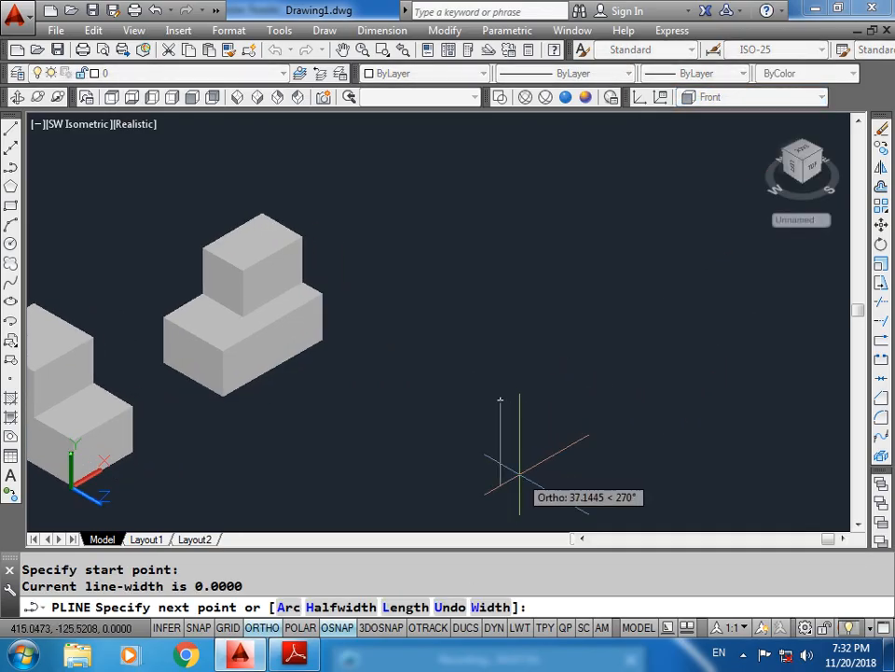
text(10)
key(Return)
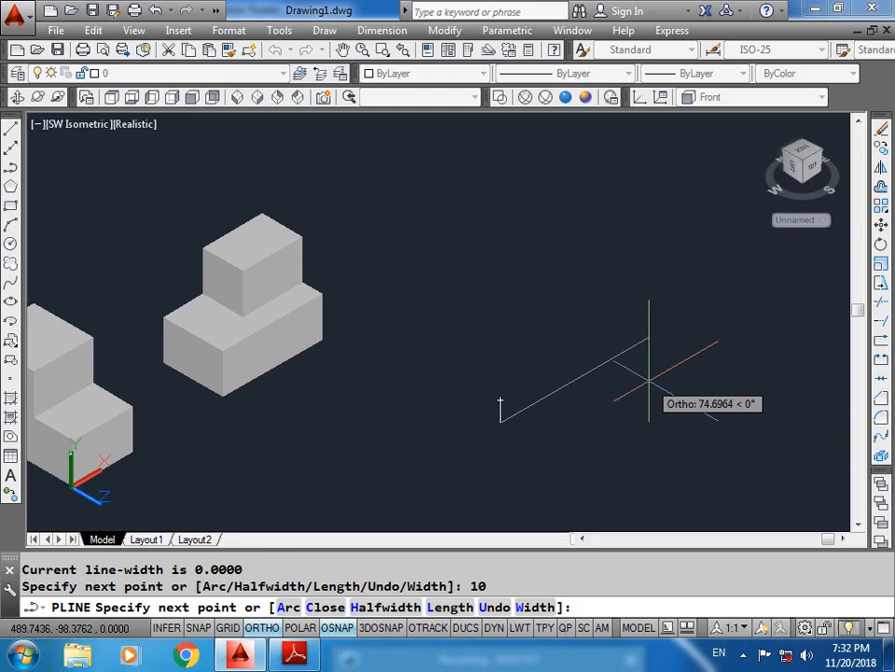
text(50)
key(Return)
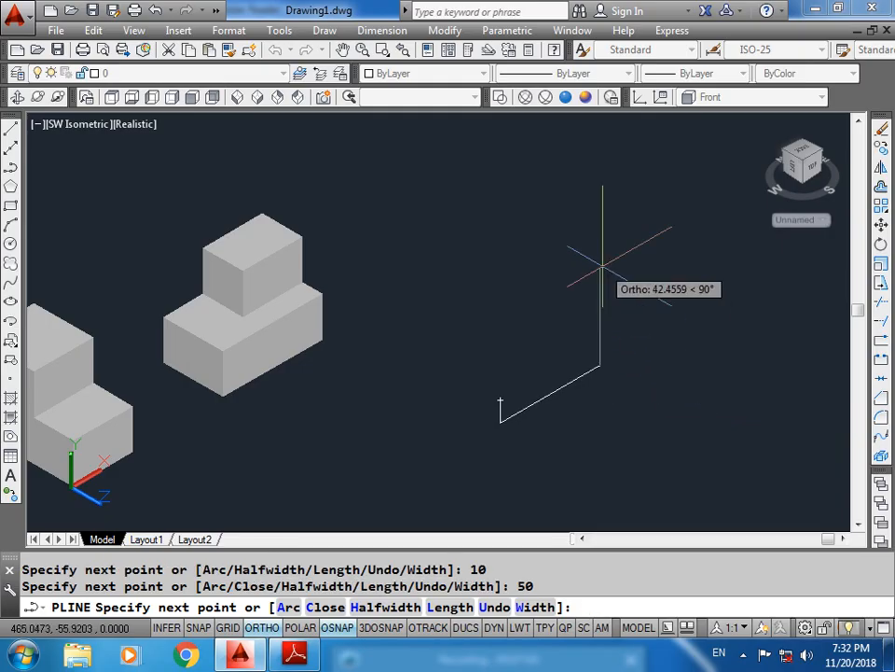
text(20)
key(Return)
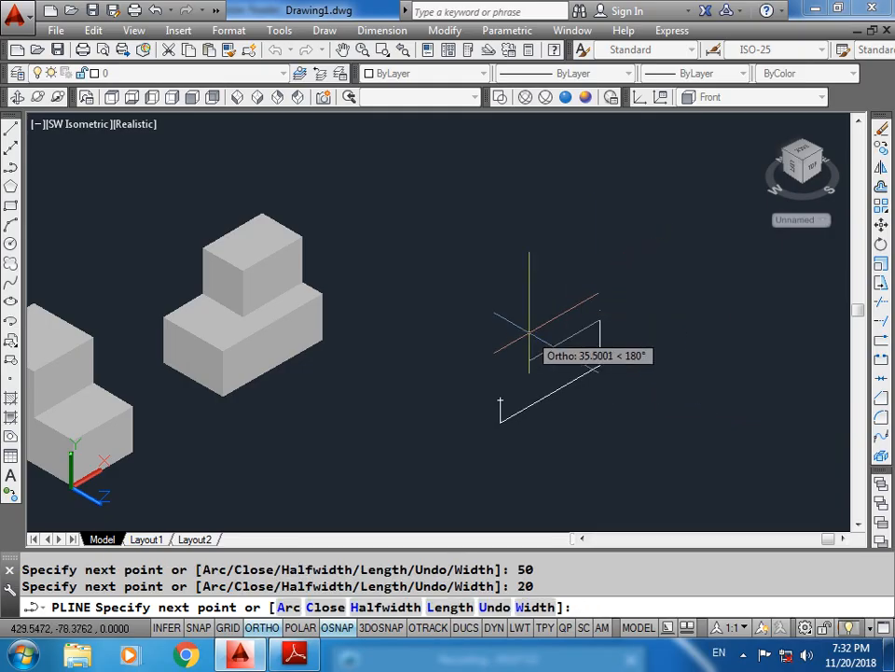
Step: Complete the L-shaped profile with segments 20 along negative X, 10 down and 30 along negative X to the start point
text(20)
key(Return)
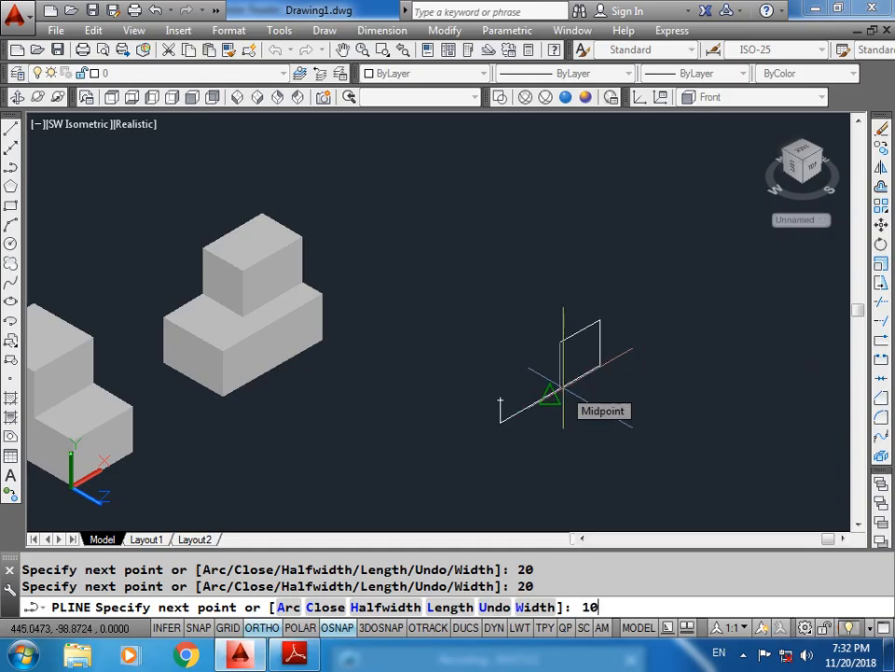
text(10)
key(Return)
text(30)
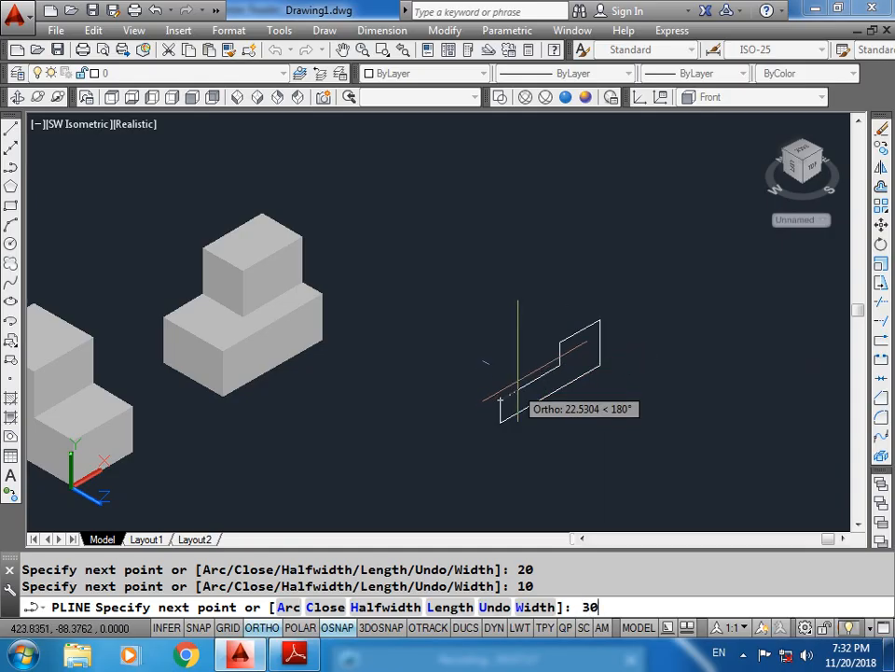
key(Return)
key(Escape)
click(566, 391)
key(Escape)
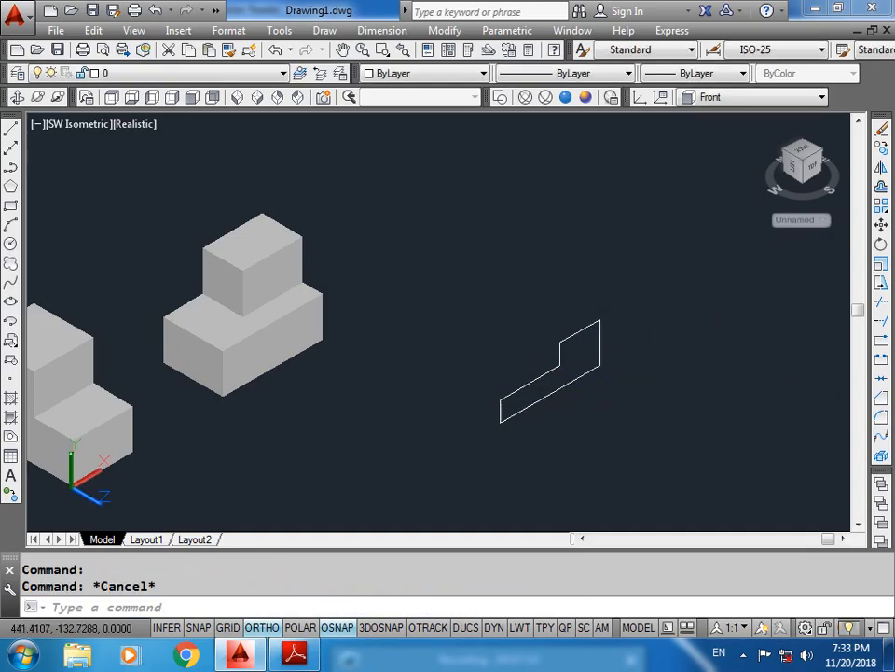
Step: Check figure 3's depth in the PDF, return to AutoCAD and extrude the L-shaped profile by 60
click(295, 653)
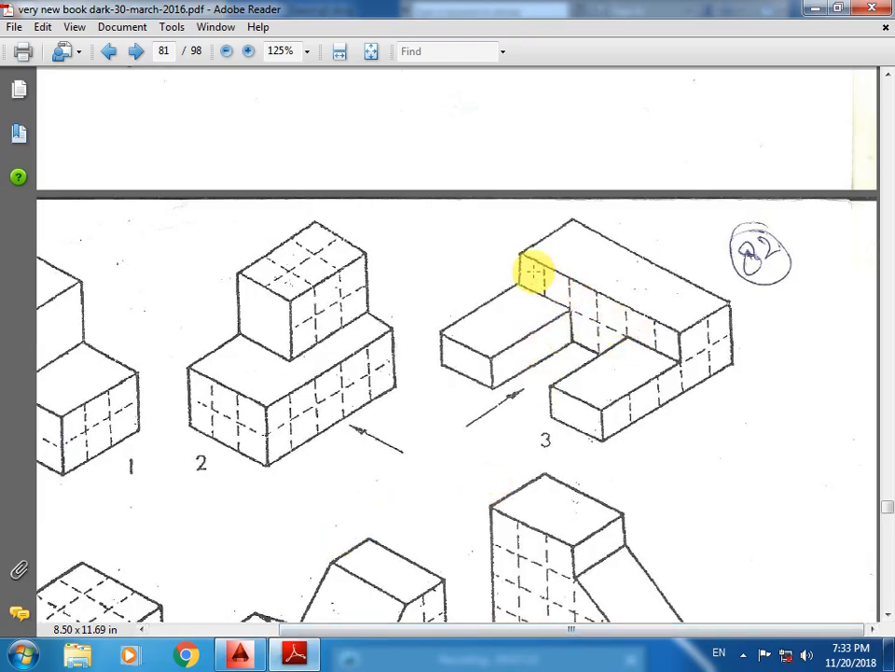
click(240, 653)
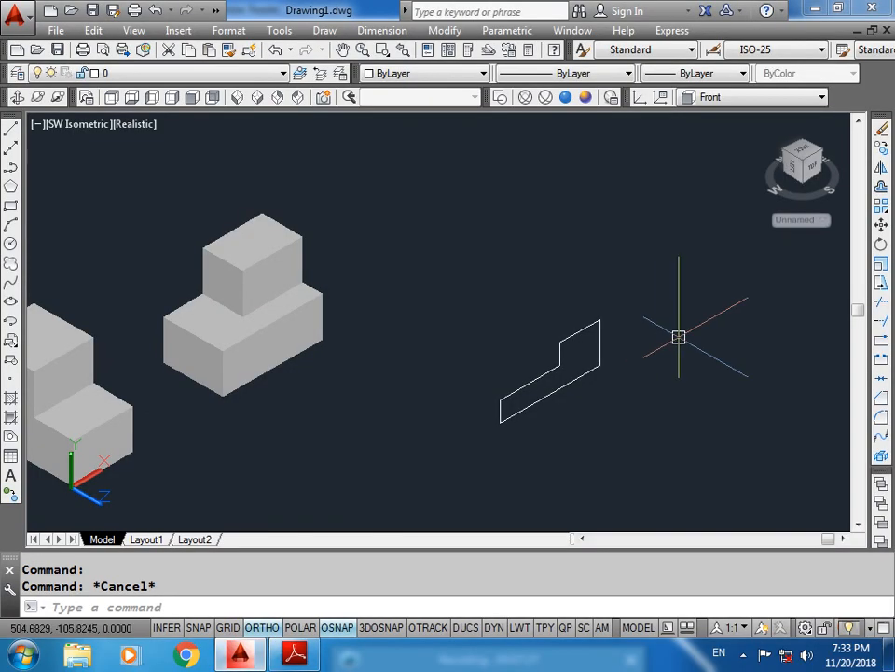
text(ext)
key(Return)
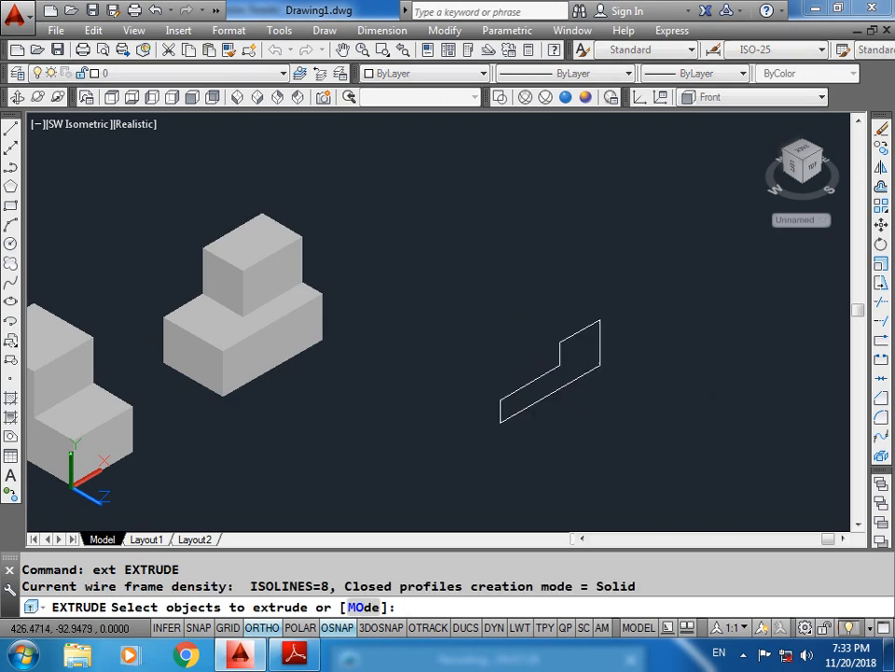
click(518, 366)
click(410, 285)
key(Return)
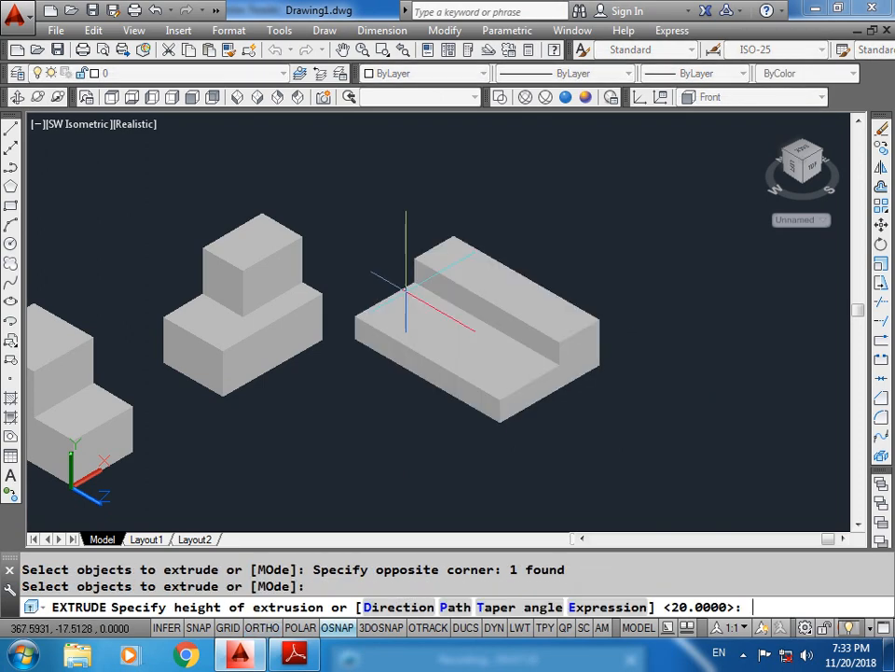
text(60)
key(Return)
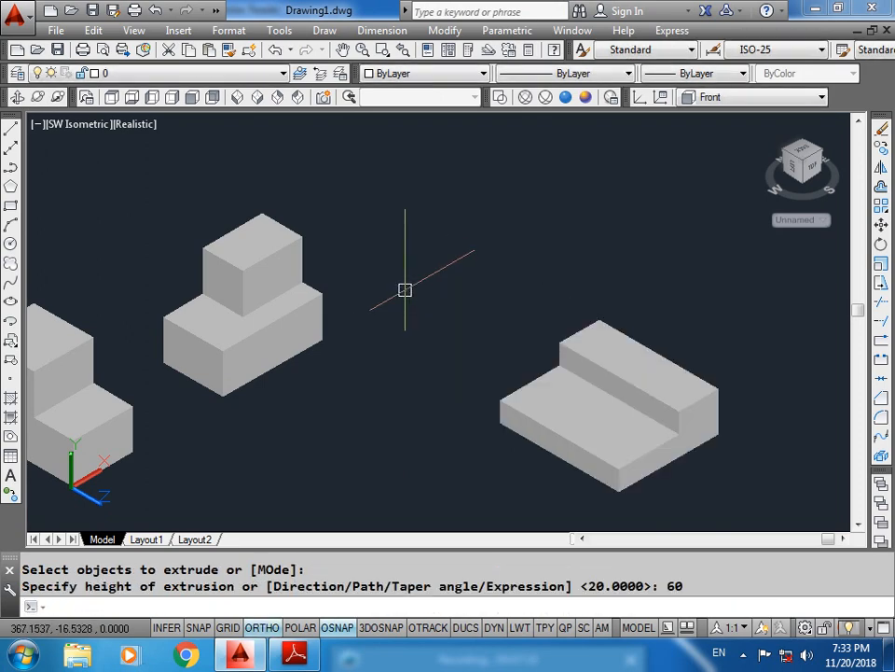
key(Escape)
middle_drag(484, 408, 305, 321)
click(394, 353)
key(Escape)
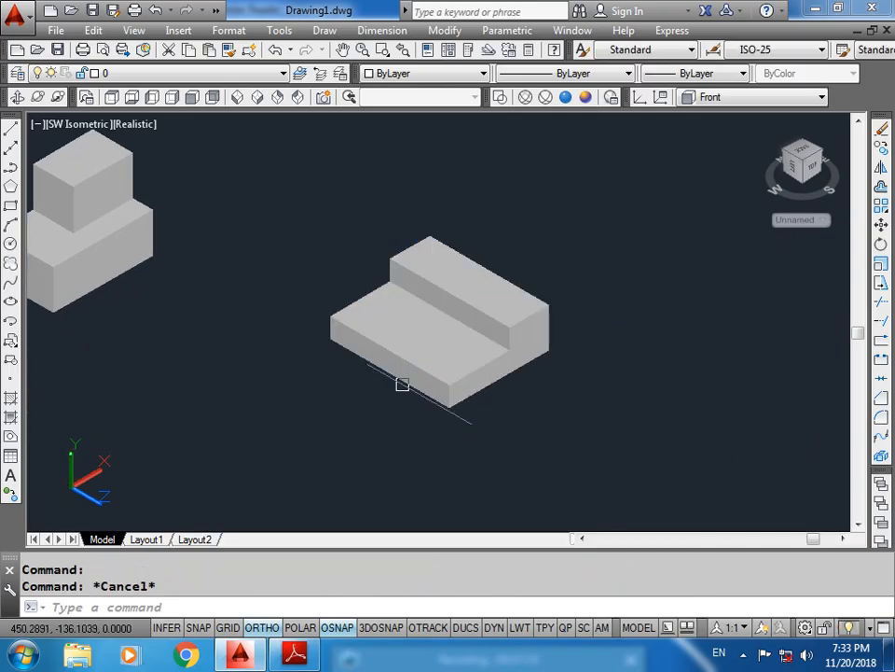
Step: Check figure 3's notch in the PDF, then draw a 30 by 10 rectangle in AutoCAD's free space beside the stepped solid
click(295, 656)
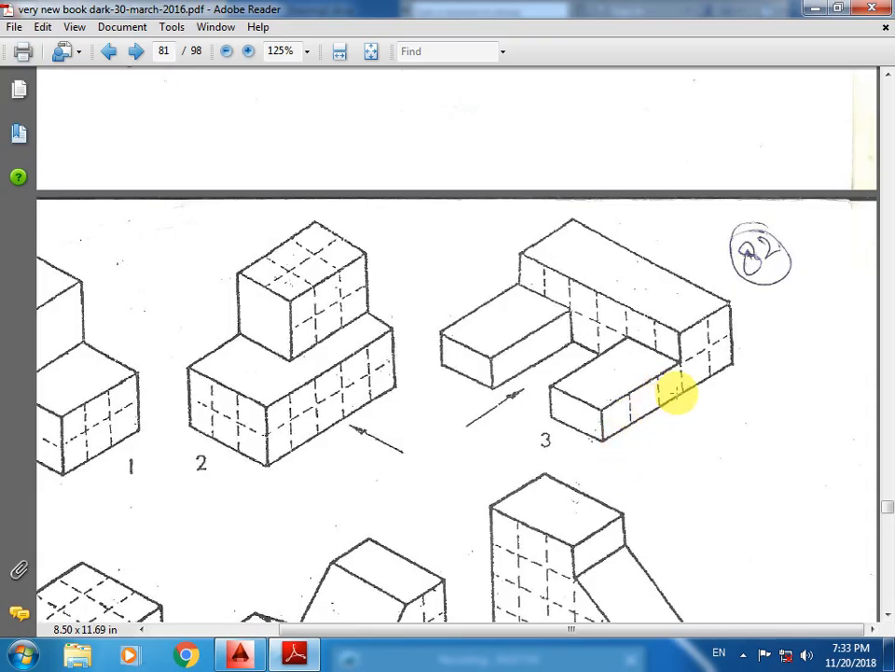
click(240, 655)
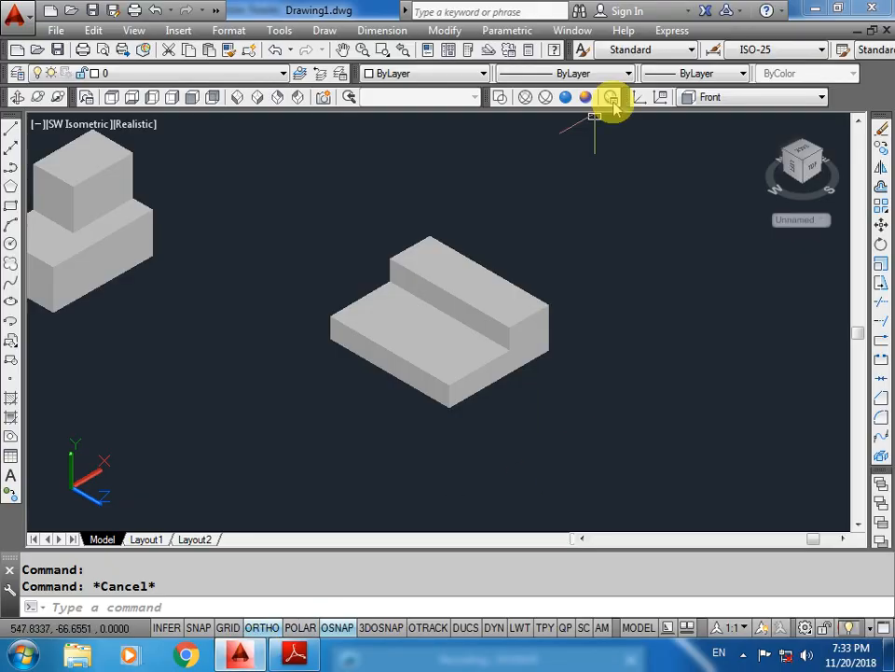
middle_drag(657, 376, 565, 354)
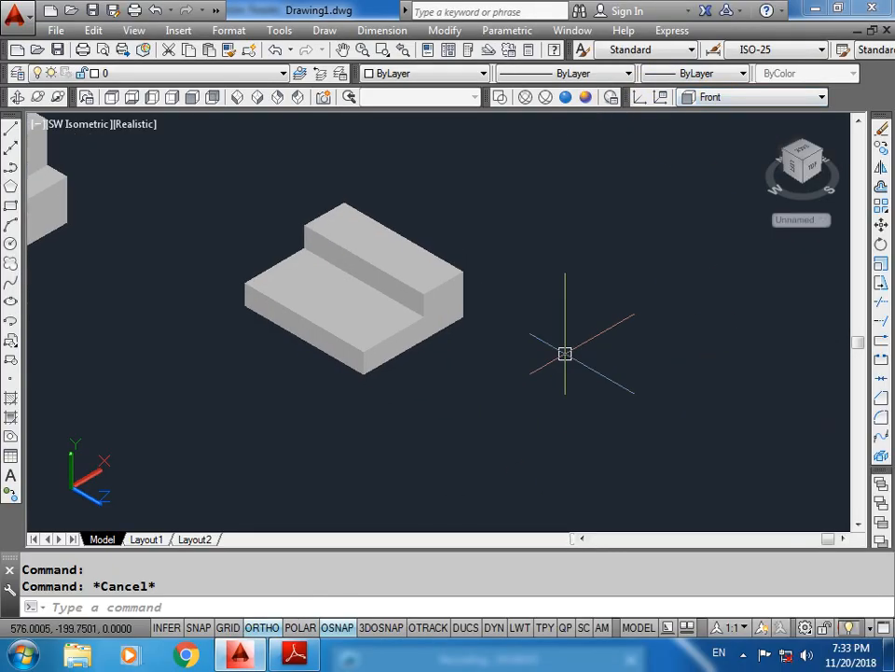
text(rec)
key(Return)
click(457, 420)
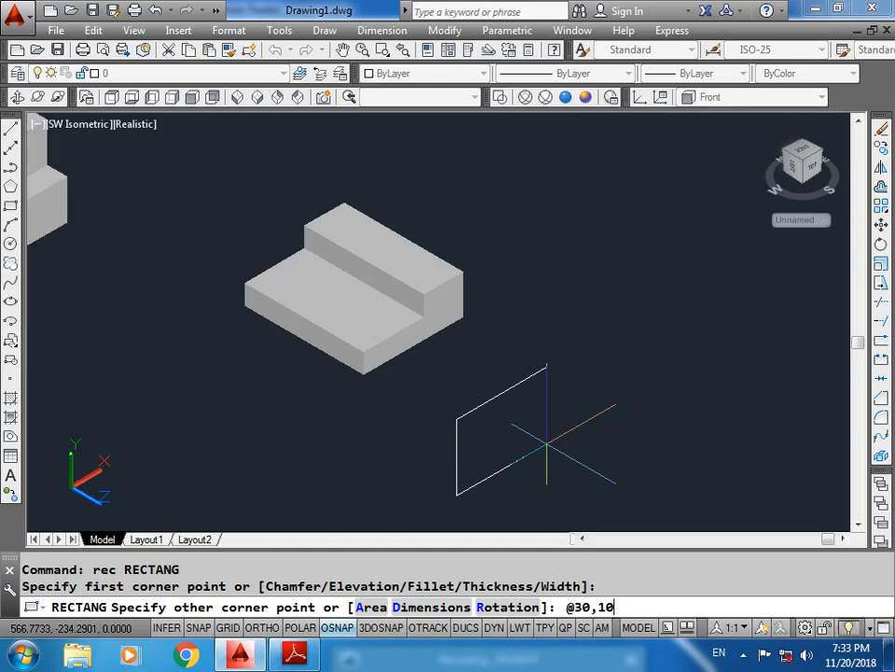
text(@30,10)
key(Return)
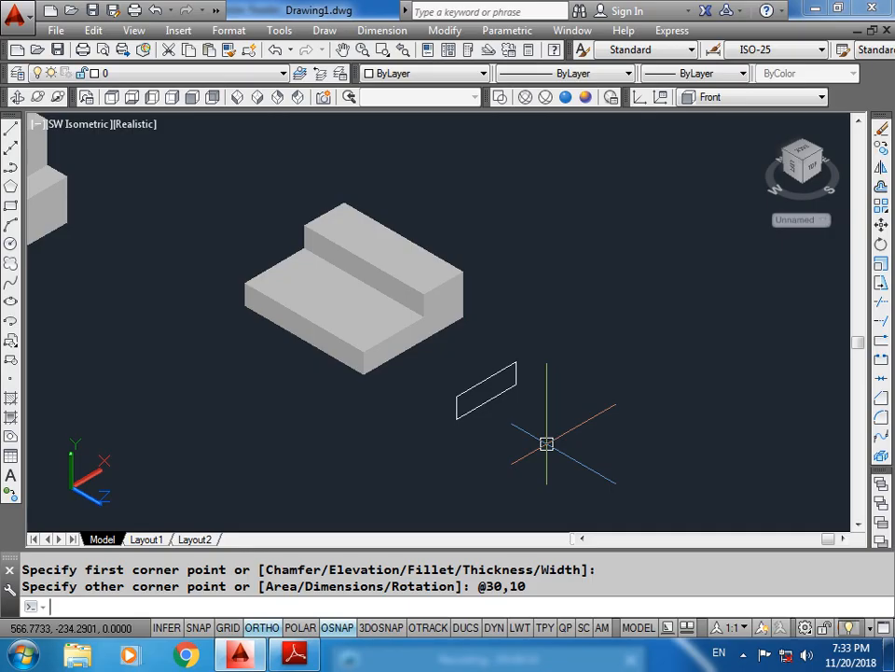
Step: Check the notch width in the PDF, return to AutoCAD and extrude the 30 by 10 rectangle by 20
click(294, 654)
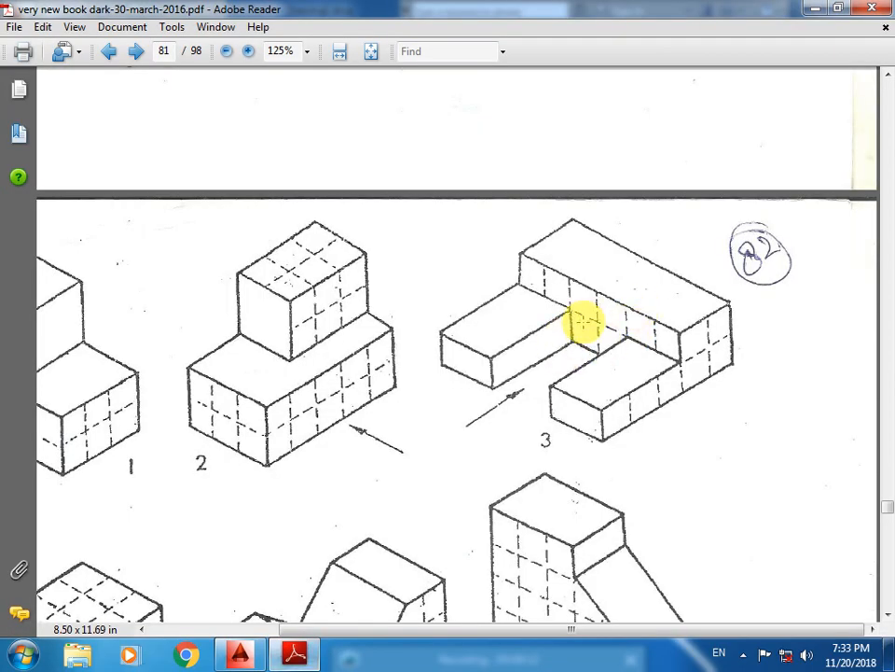
click(239, 653)
text(ext)
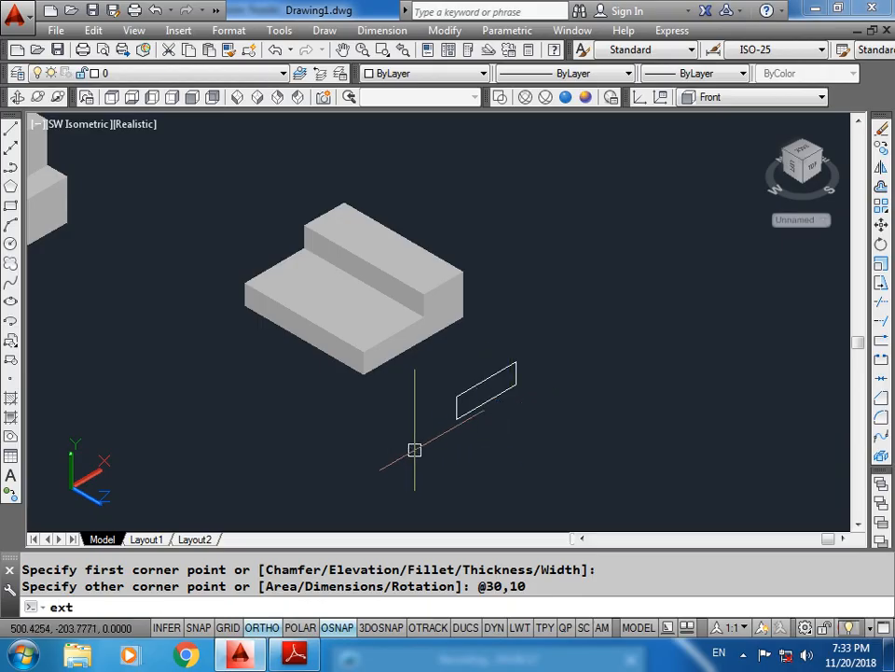
key(Return)
click(486, 401)
key(Return)
text(2)
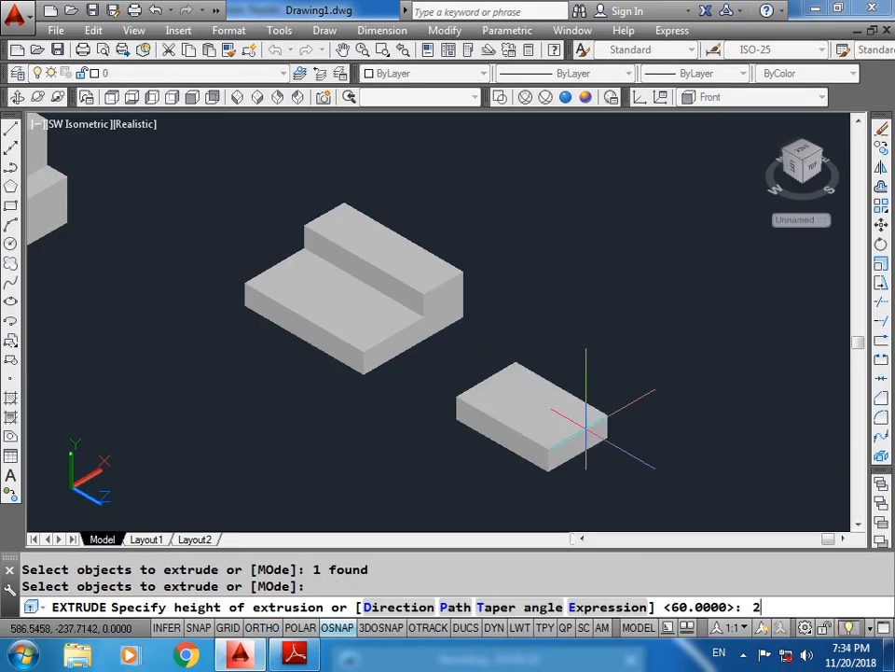
text(0)
key(Return)
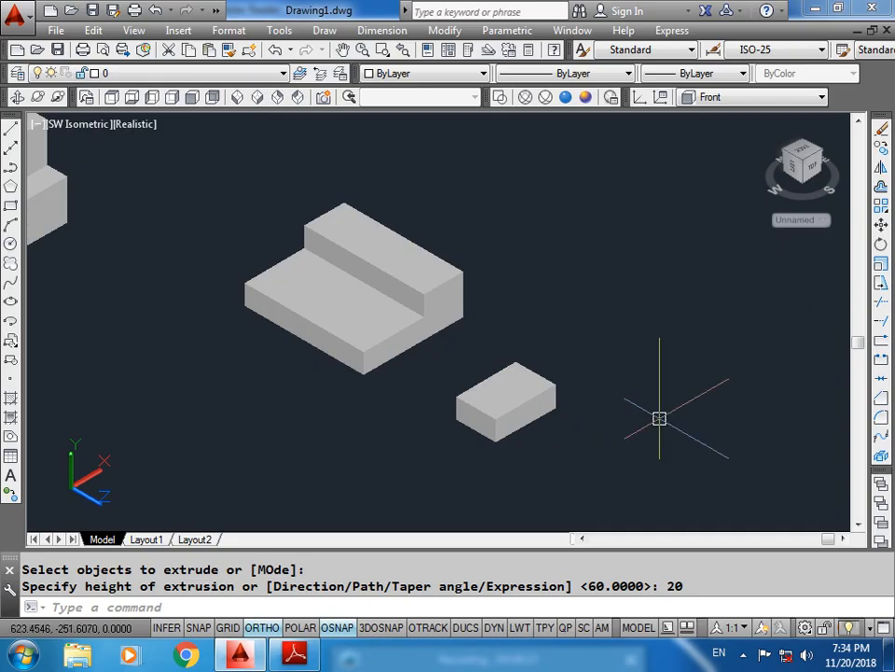
Step: Move the small block by its lower front edge midpoint onto the midpoint of the stepped solid's lower front edge
click(508, 394)
text(m)
key(Return)
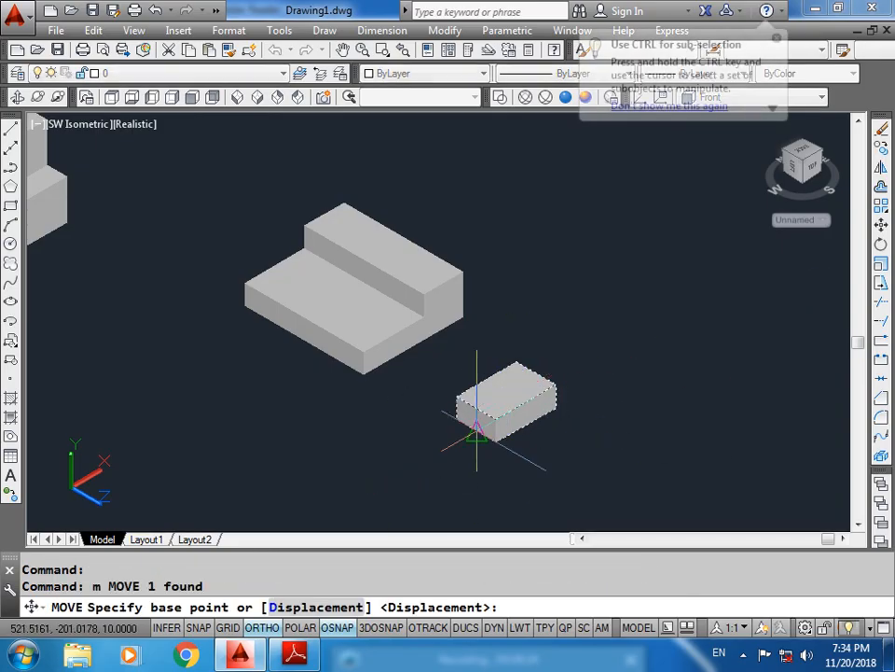
click(457, 418)
click(304, 343)
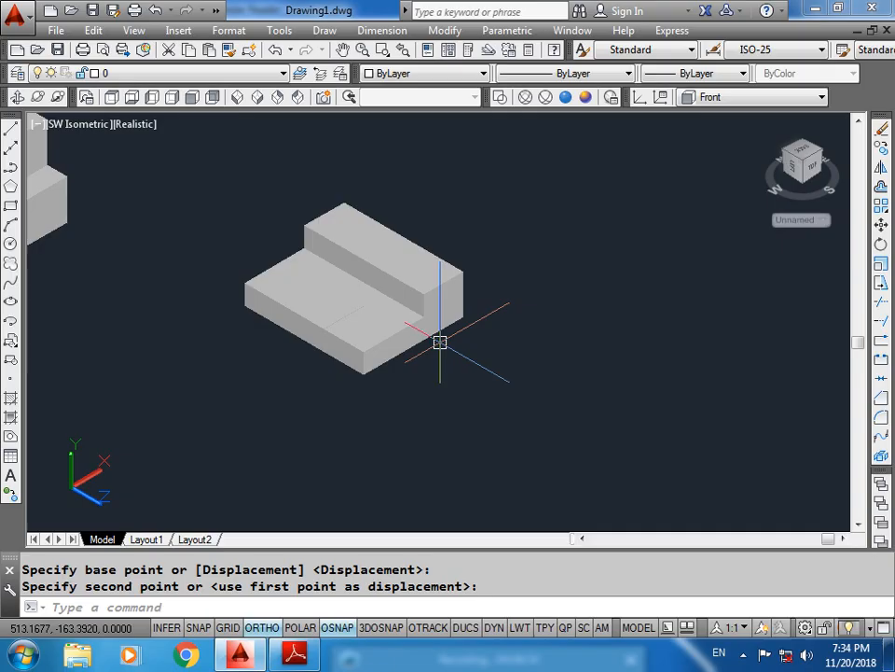
Step: Subtract the small block from the stepped solid to cut the notch in its base
text(u)
key(Return)
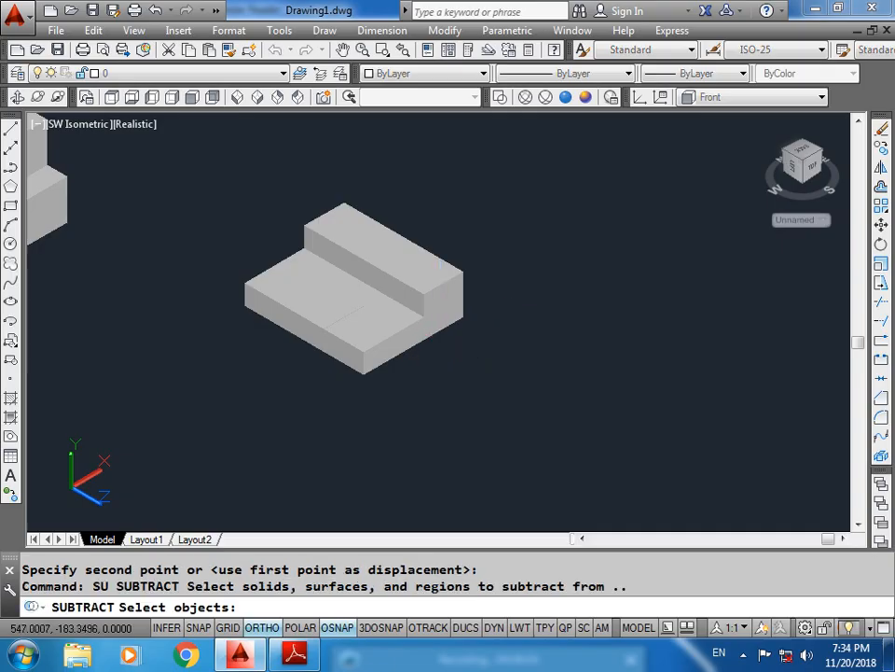
click(422, 328)
key(Return)
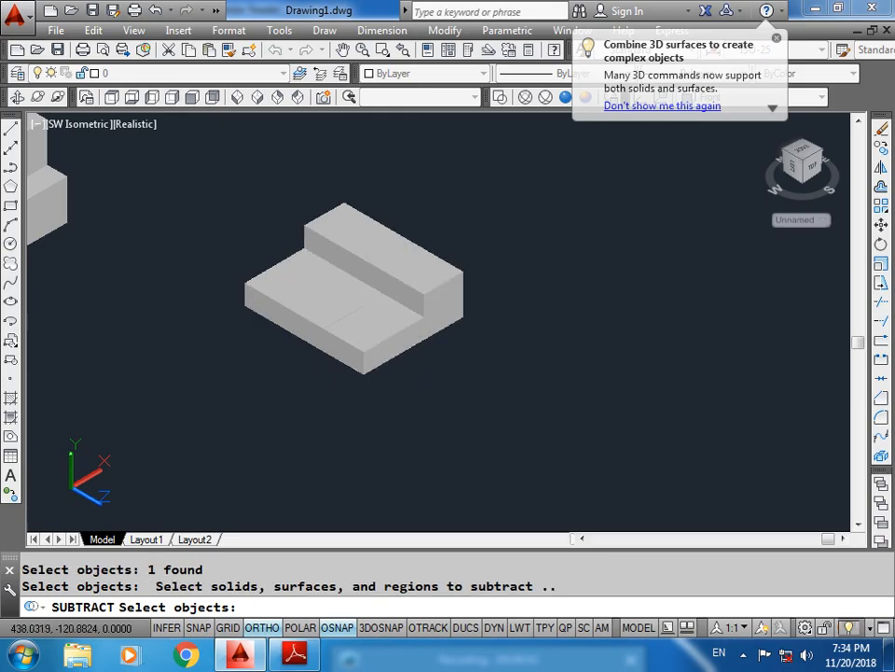
click(332, 316)
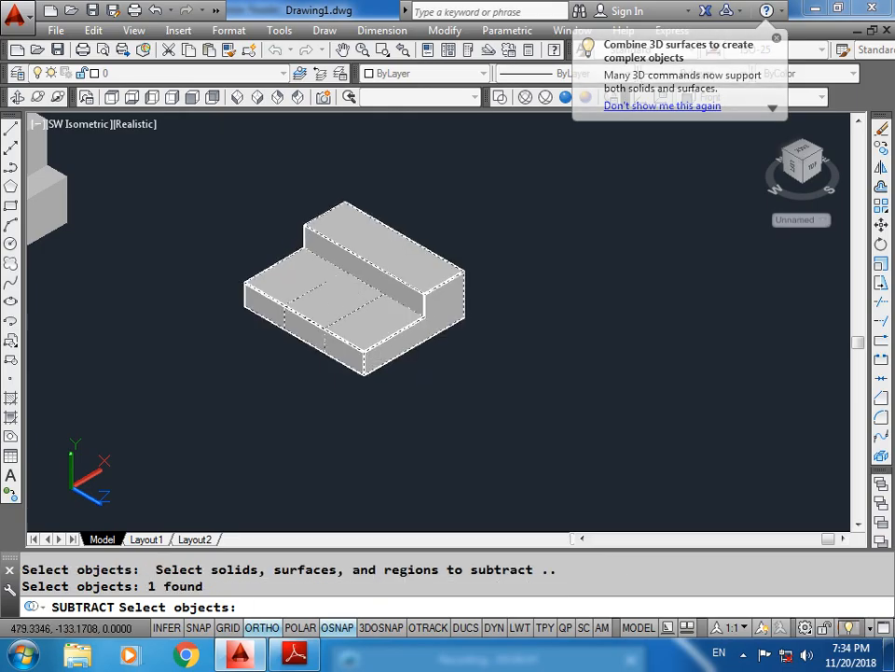
key(Return)
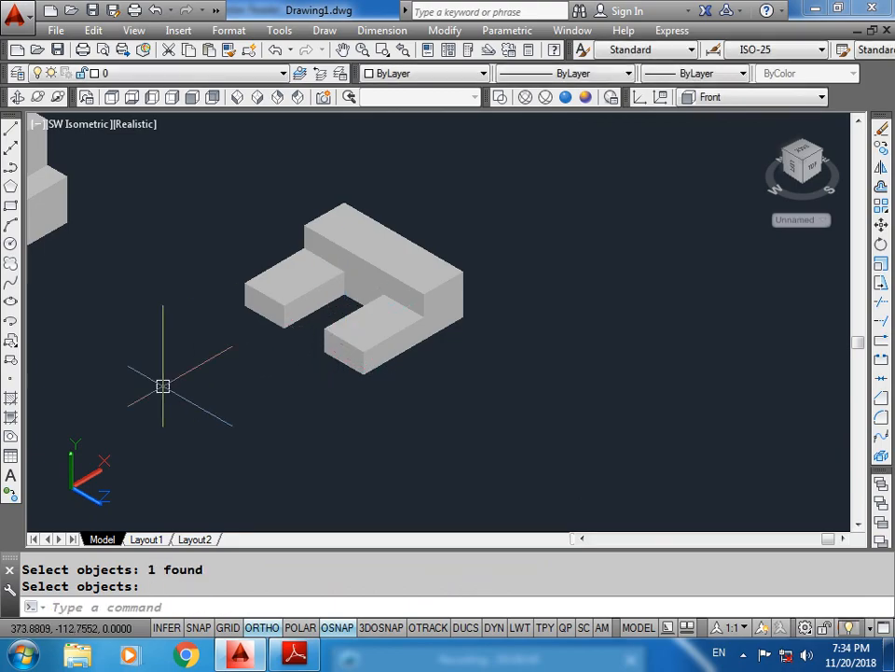
key(Escape)
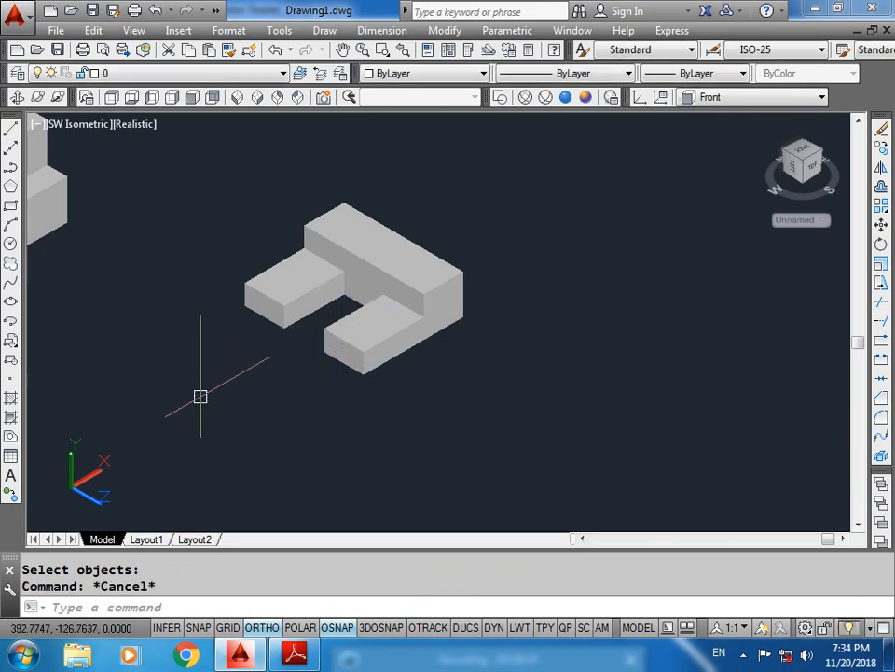
Step: Move the notched figure 3 solid along negative X to a spot in front of the figure 2 solid
click(363, 336)
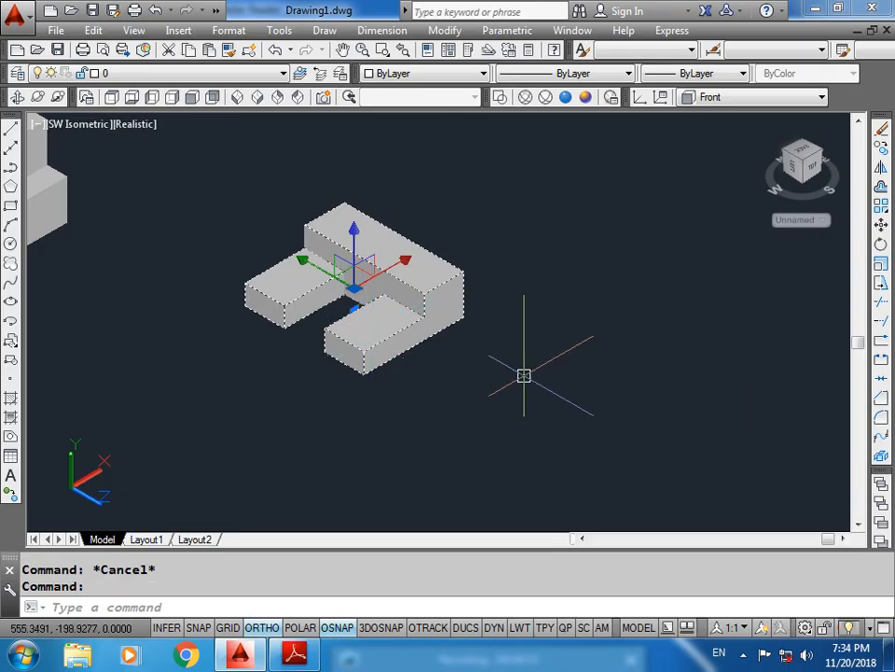
scroll(524, 375, down, 2)
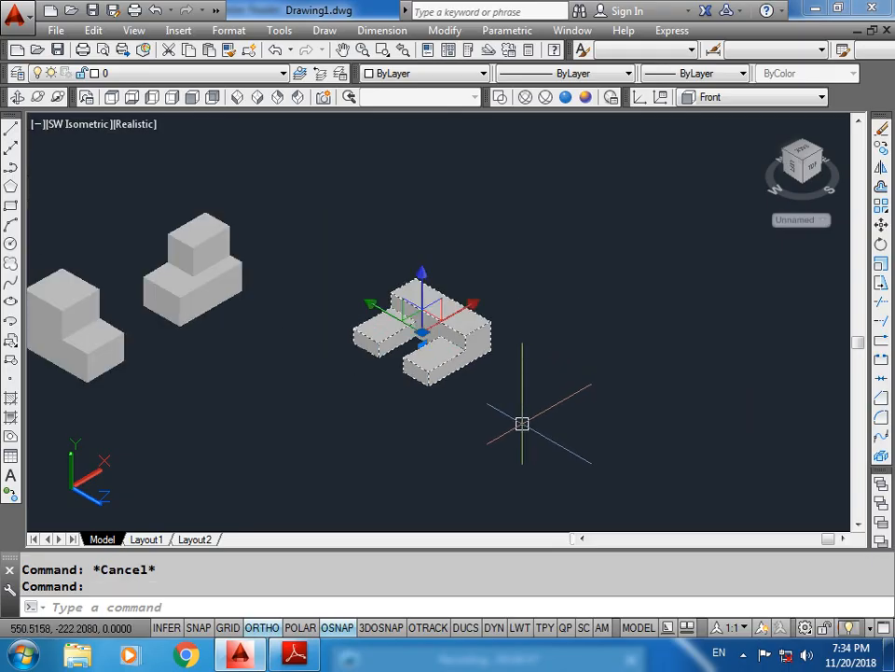
text(m)
key(Return)
click(515, 417)
click(380, 440)
key(Escape)
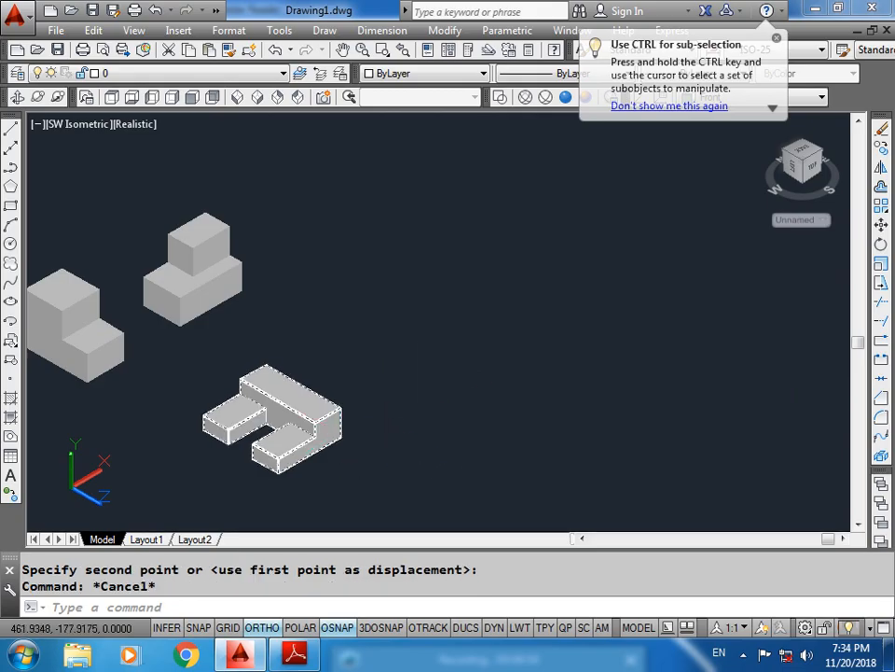
Step: Undo the move of the figure 3 solid and the subtraction of the small block
key(ctrl+z)
key(ctrl+z)
key(ctrl+z)
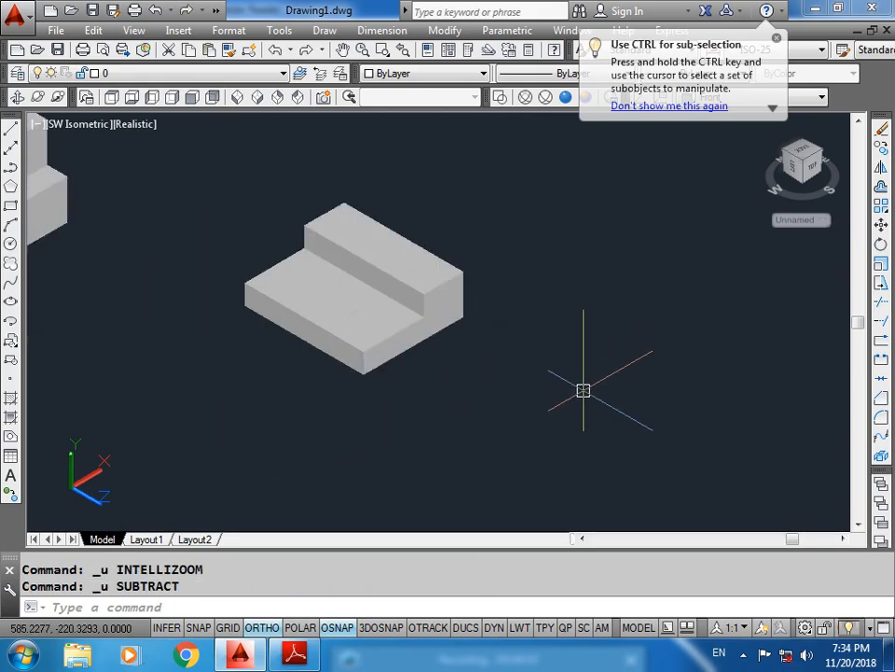
click(310, 327)
key(Escape)
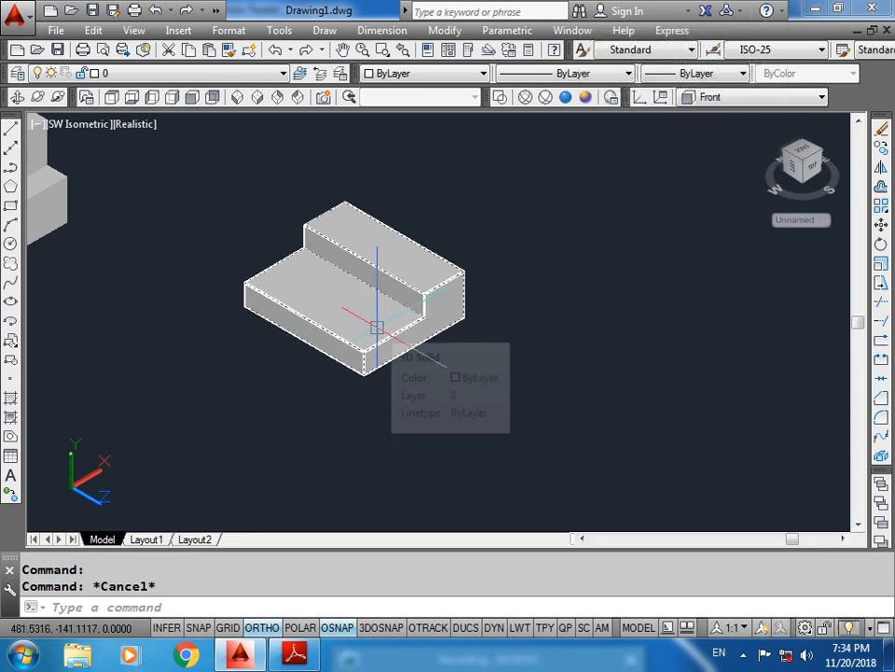
Step: Compare with figure 3 in the PDF, then in AutoCAD subtract the small block from the stepped solid again
click(295, 655)
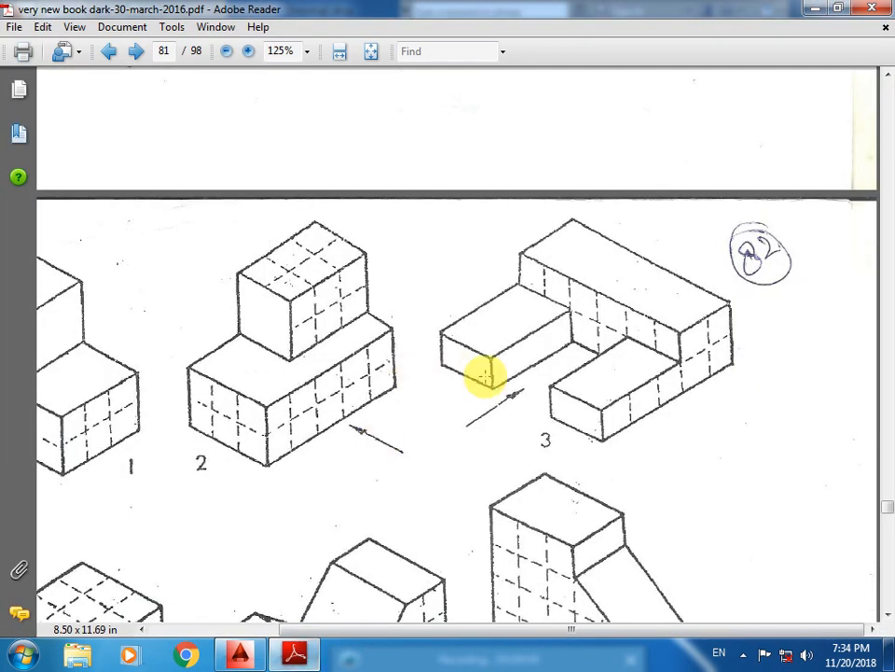
click(240, 655)
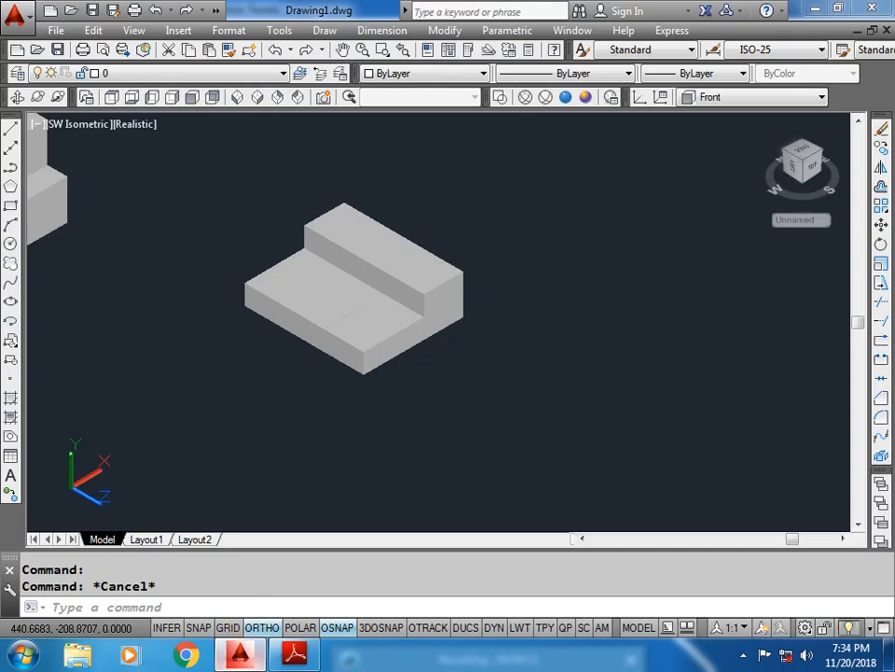
text(su)
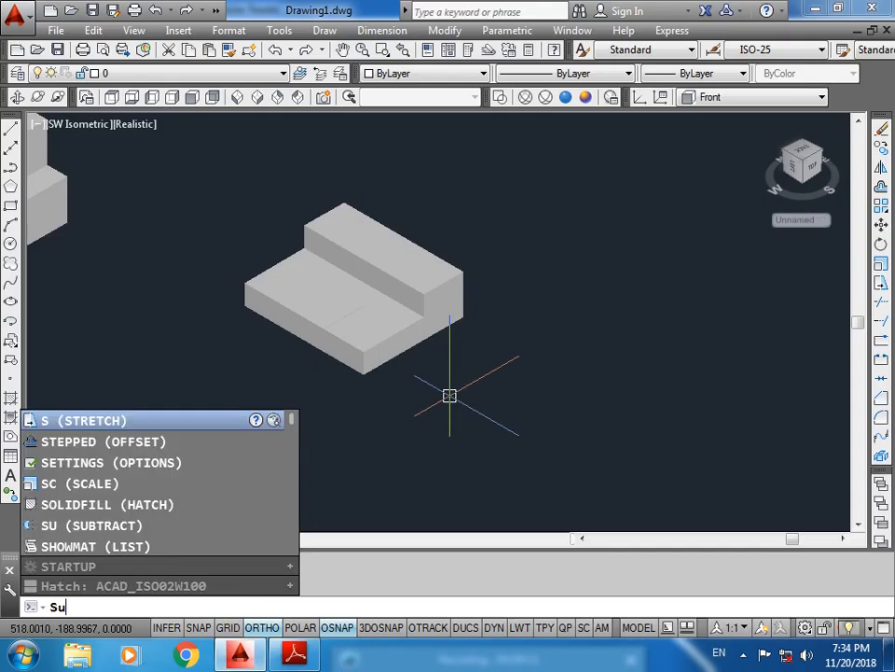
key(Return)
click(438, 309)
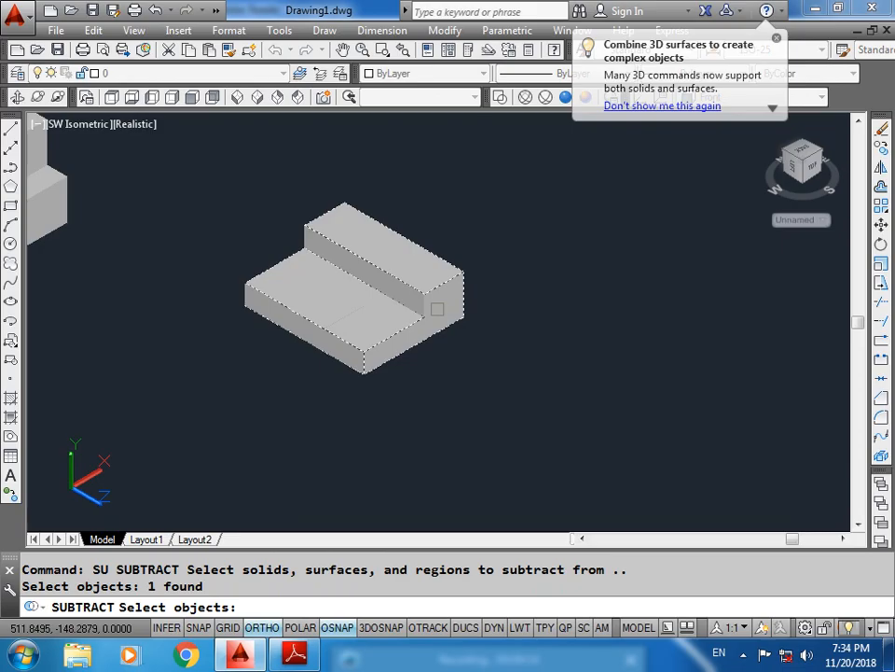
key(Return)
click(341, 311)
click(342, 310)
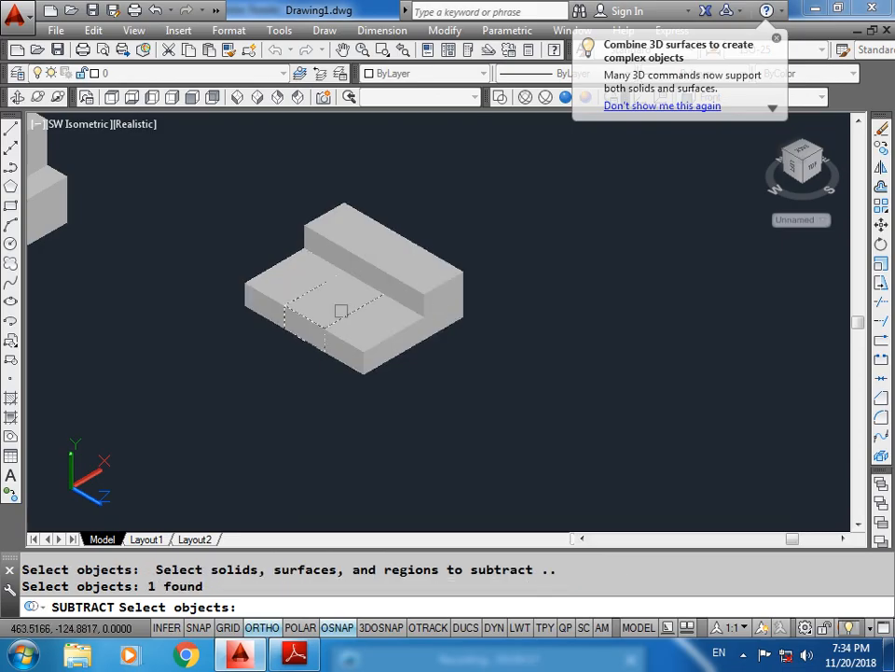
key(Return)
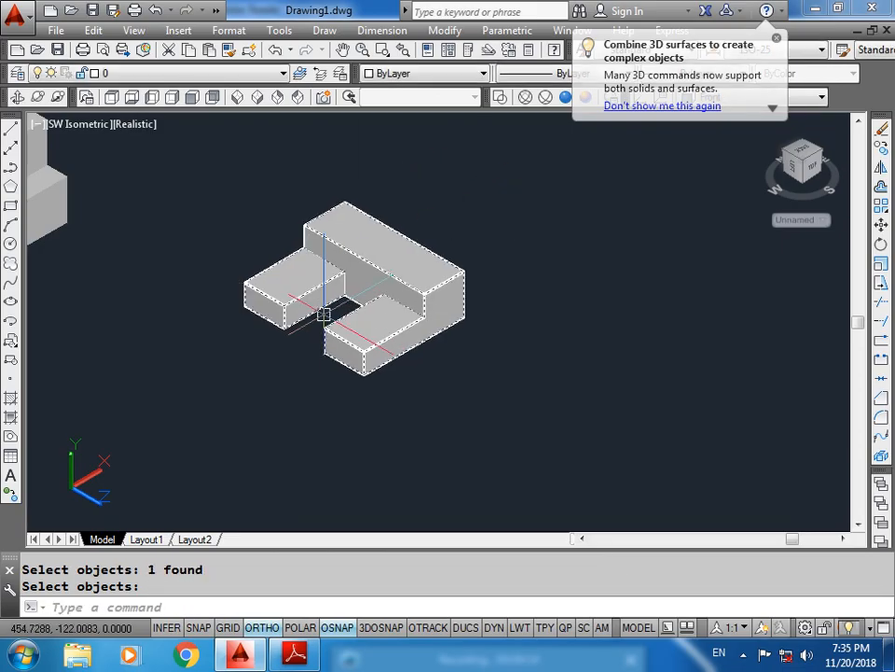
Step: Switch to the PDF exercise book and bring figure 4 on page 81 into view
scroll(369, 331, down, 6)
scroll(373, 340, up, 4)
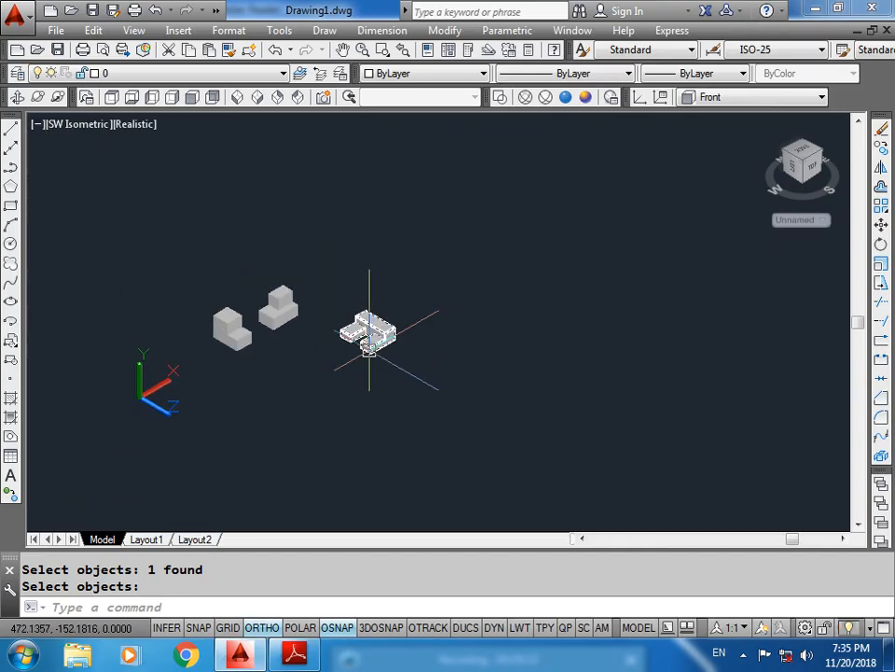
key(Escape)
click(295, 654)
scroll(317, 550, down, 5)
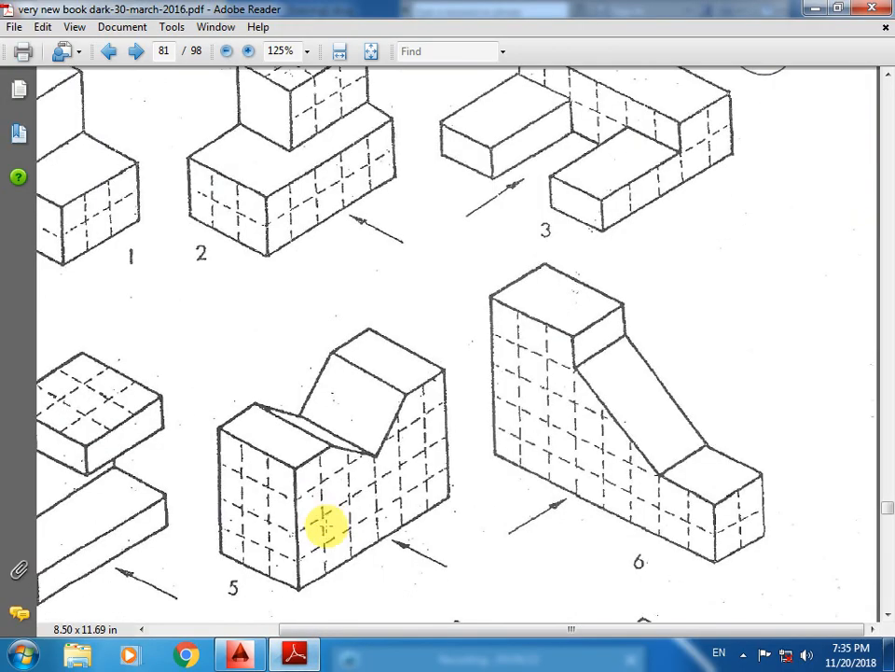
drag(376, 631, 242, 629)
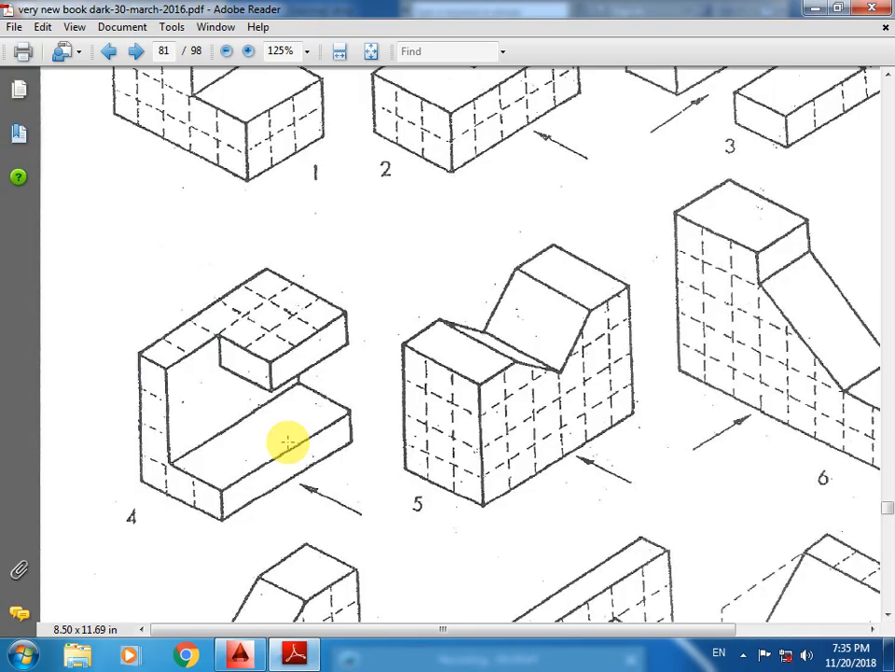
Step: Switch back to AutoCAD and set the UCS to Left
click(240, 654)
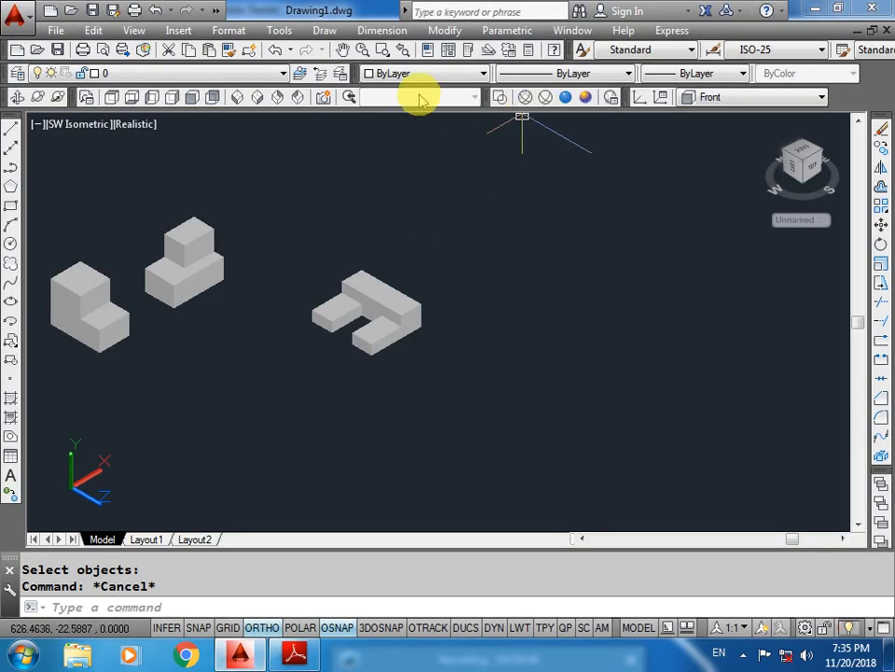
click(701, 98)
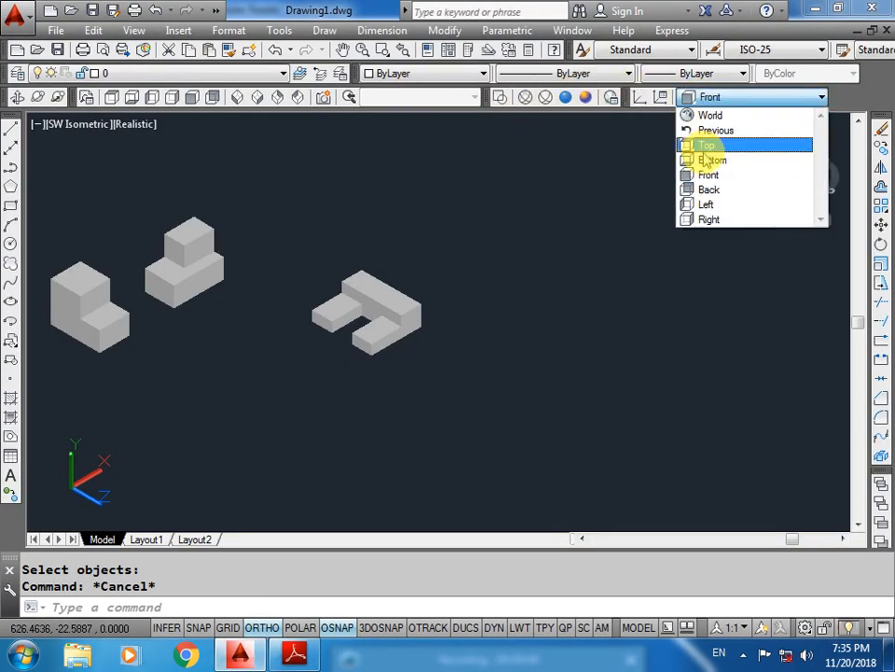
click(707, 204)
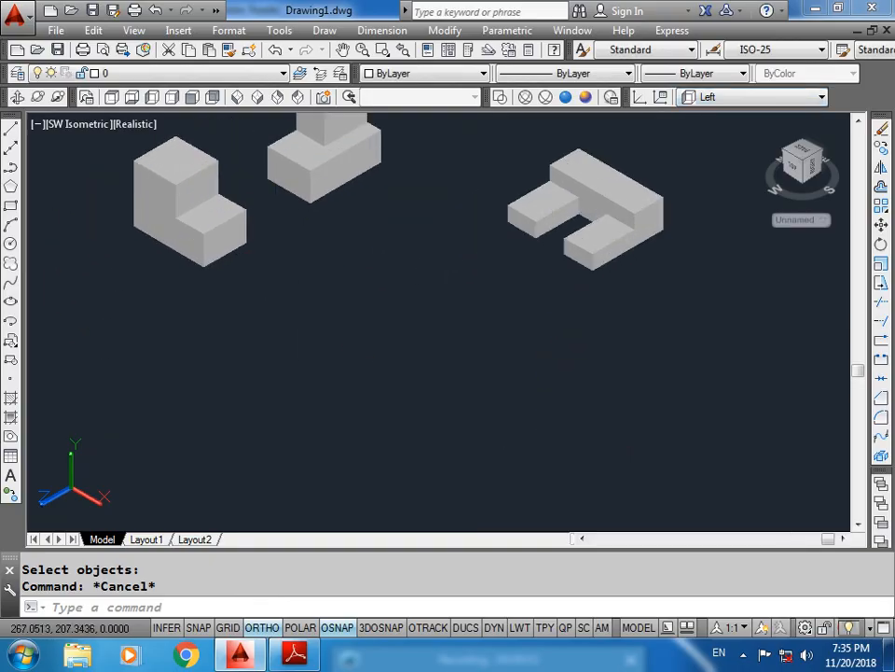
Step: Check figure 4 in the PDF, then in AutoCAD draw an open C-shaped polyline with segments of 30, 40 and 30 below the finished solids
key(alt+Tab)
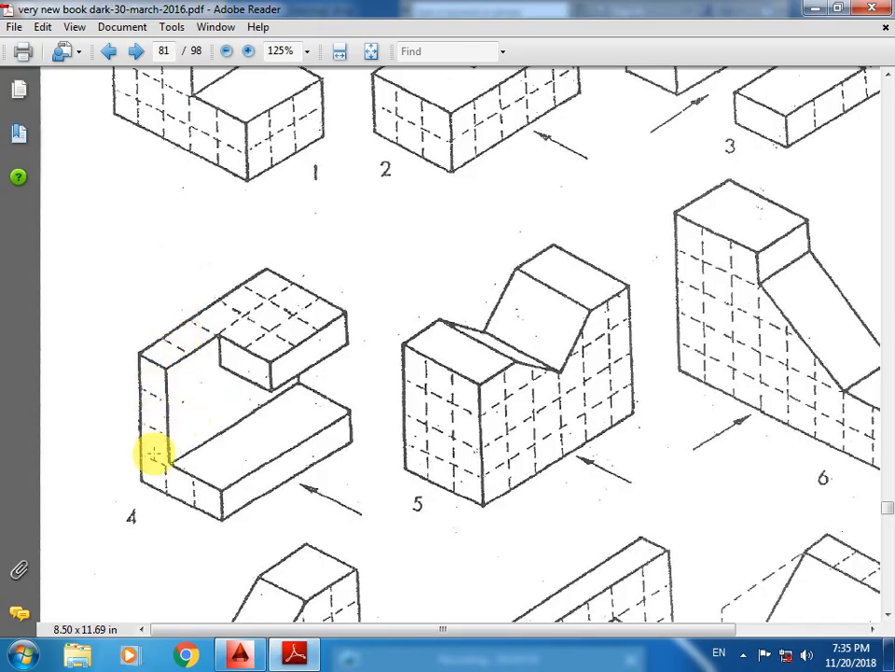
click(239, 652)
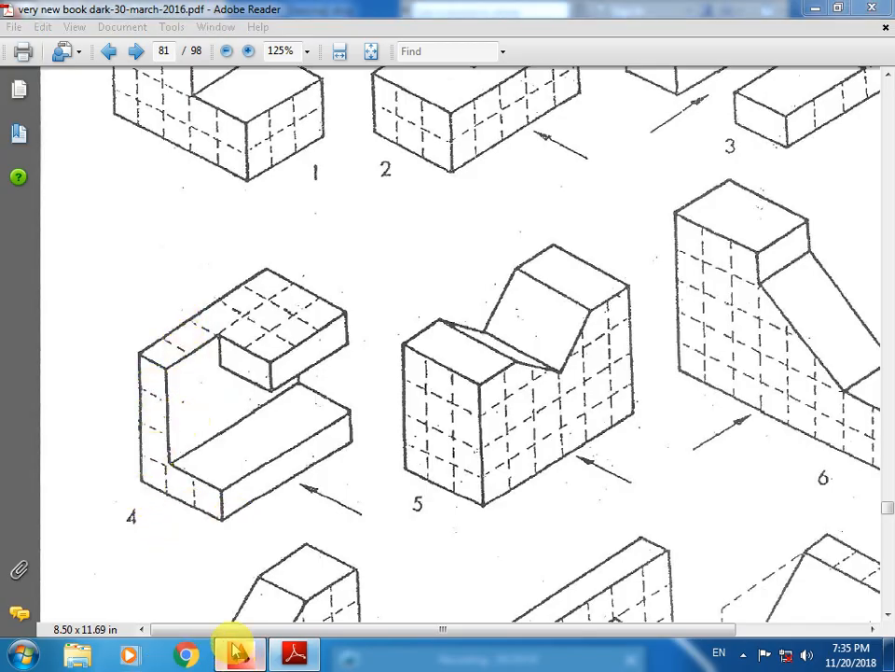
text(pl)
key(Return)
click(421, 330)
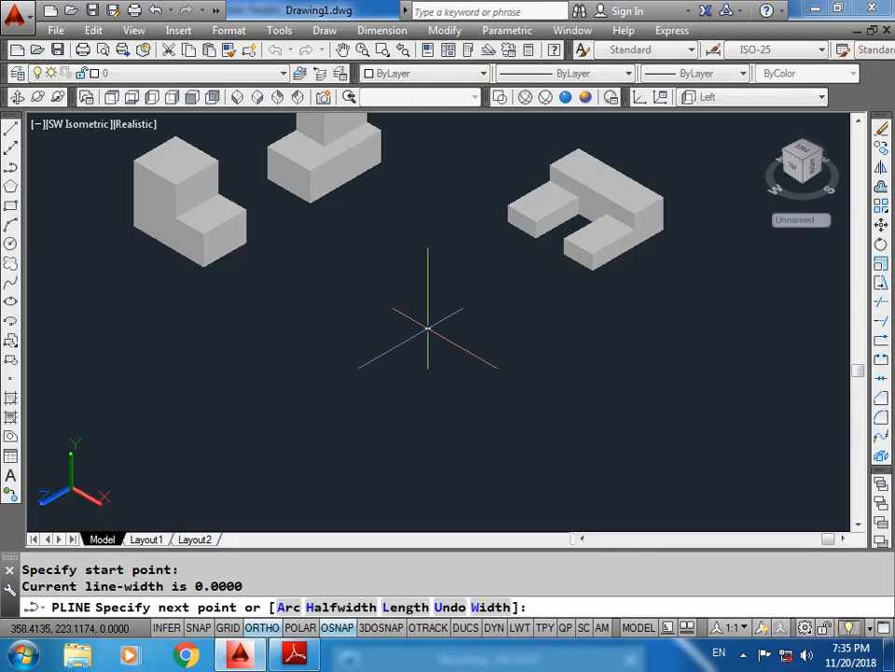
text(30)
key(Return)
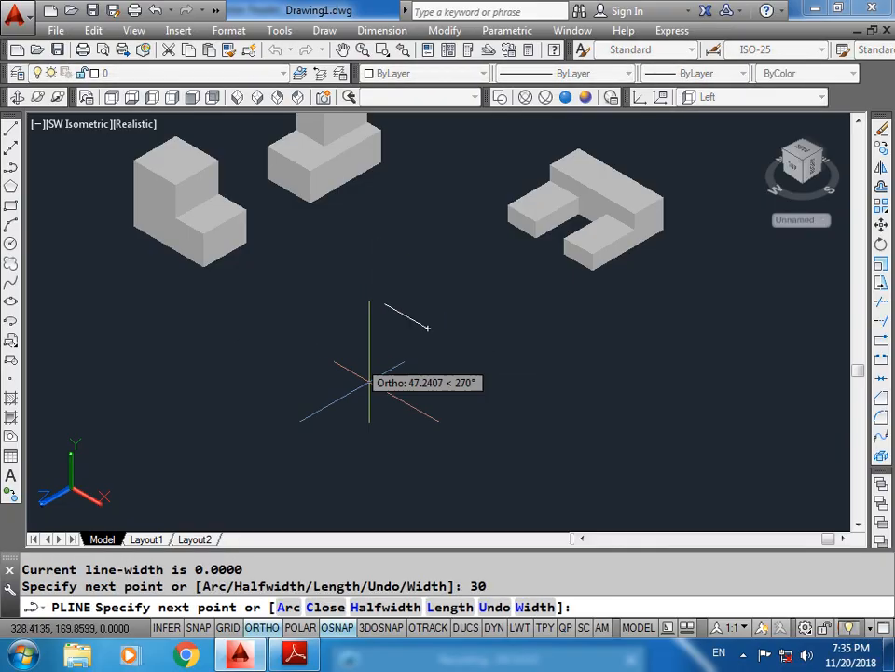
text(40)
key(Return)
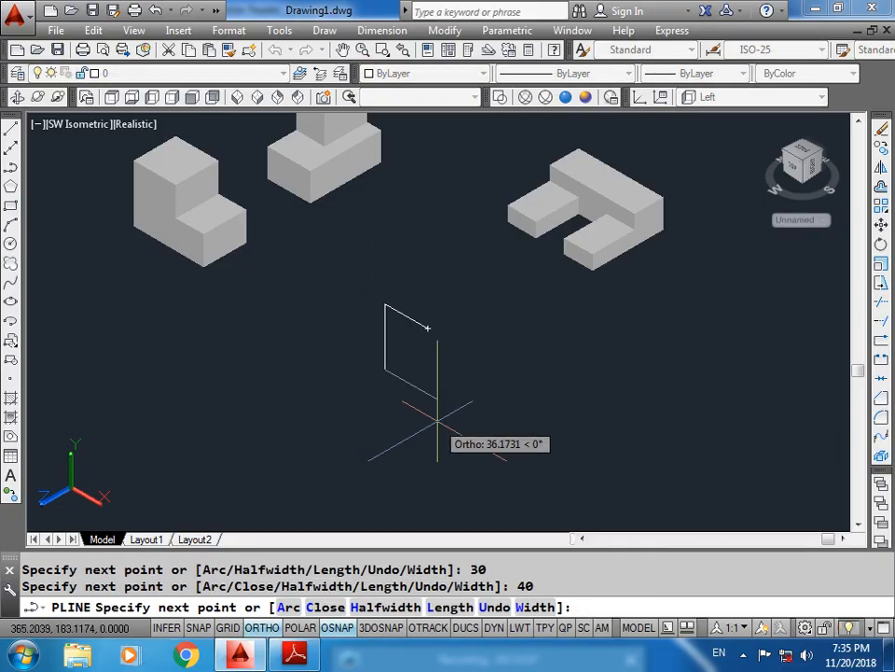
key(Return)
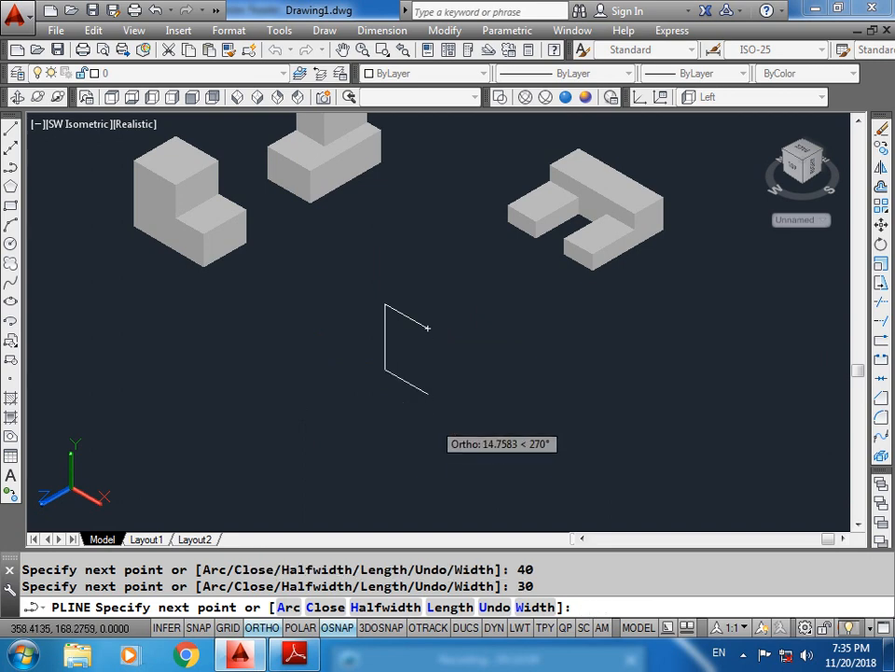
key(Escape)
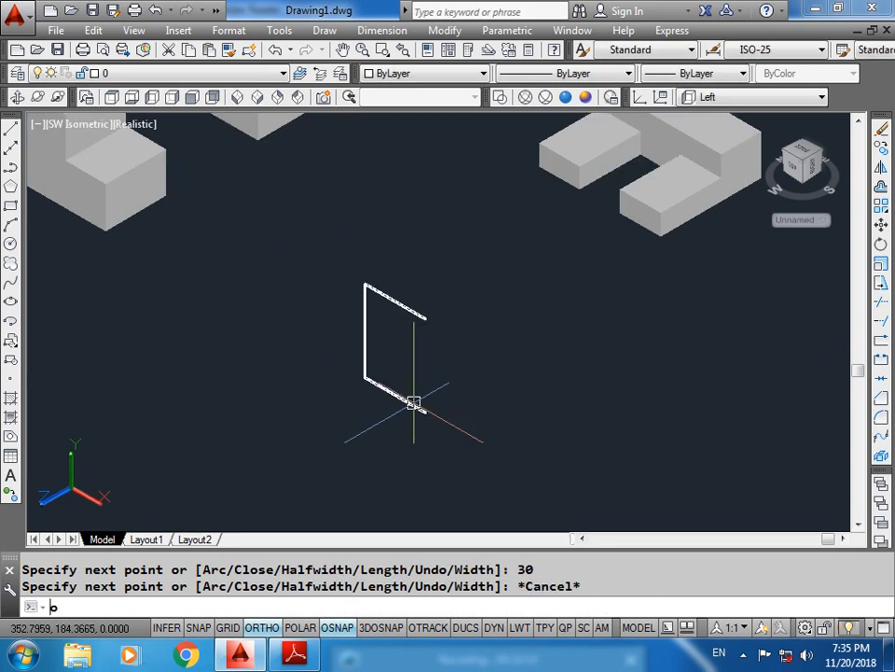
Step: Offset the C-shaped polyline inward by 10
text(o)
key(Return)
text(10)
key(Return)
click(363, 341)
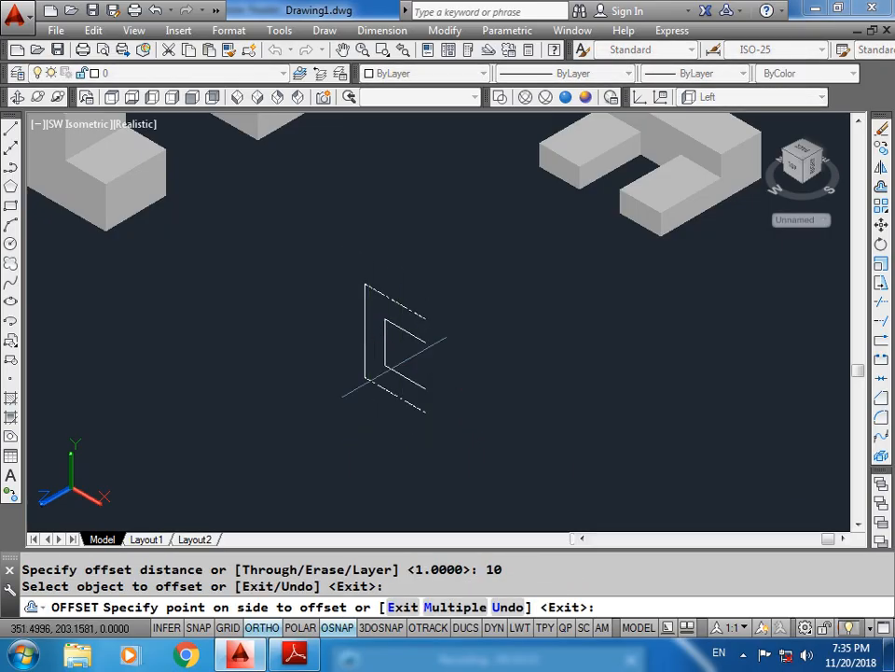
click(396, 371)
key(Escape)
Step: Compare with figure 4 in the PDF, then in AutoCAD close both open ends of the C profile with lines
click(298, 655)
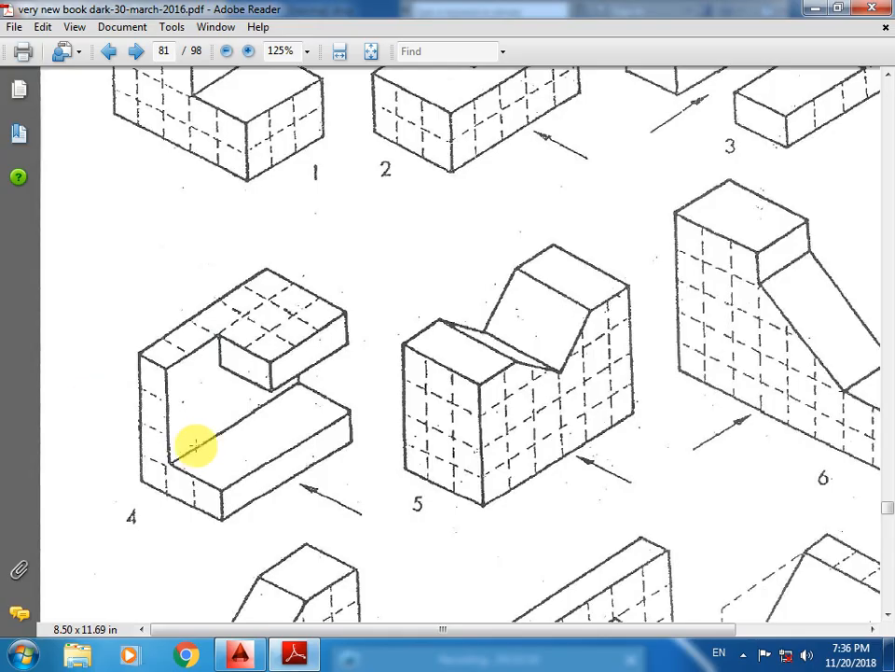
click(240, 655)
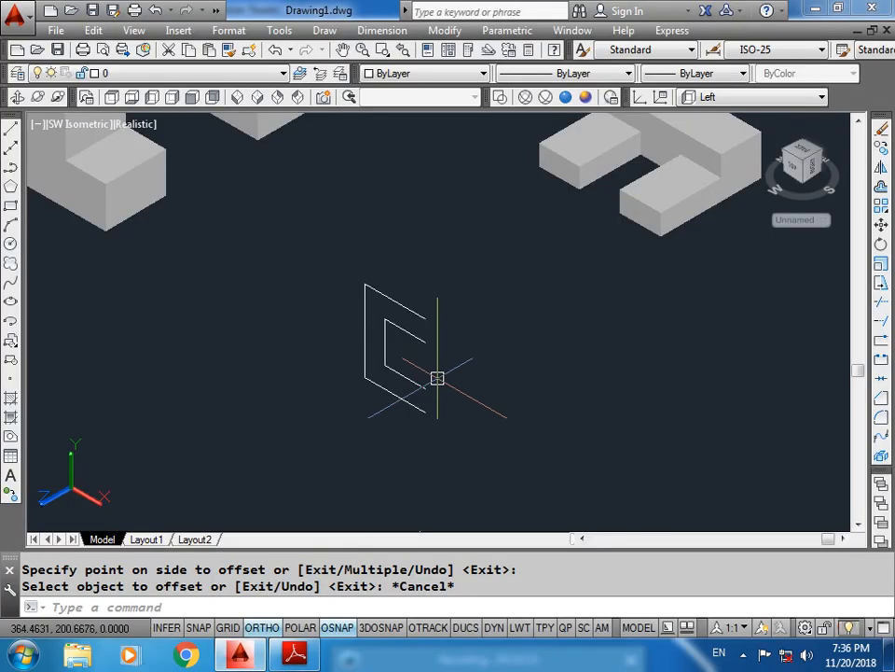
text(l)
key(Return)
click(423, 339)
key(Escape)
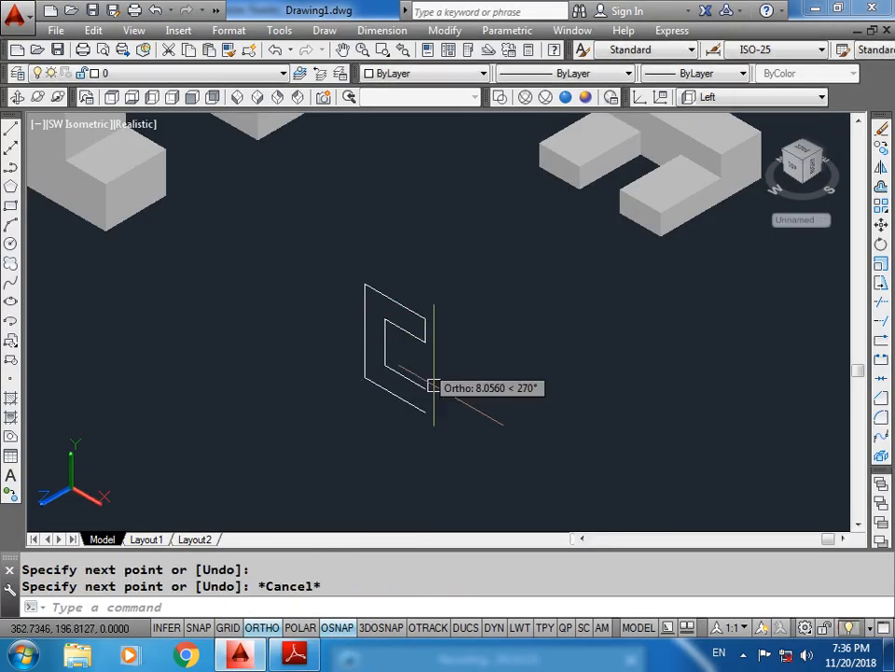
key(Return)
click(425, 388)
click(425, 412)
key(Escape)
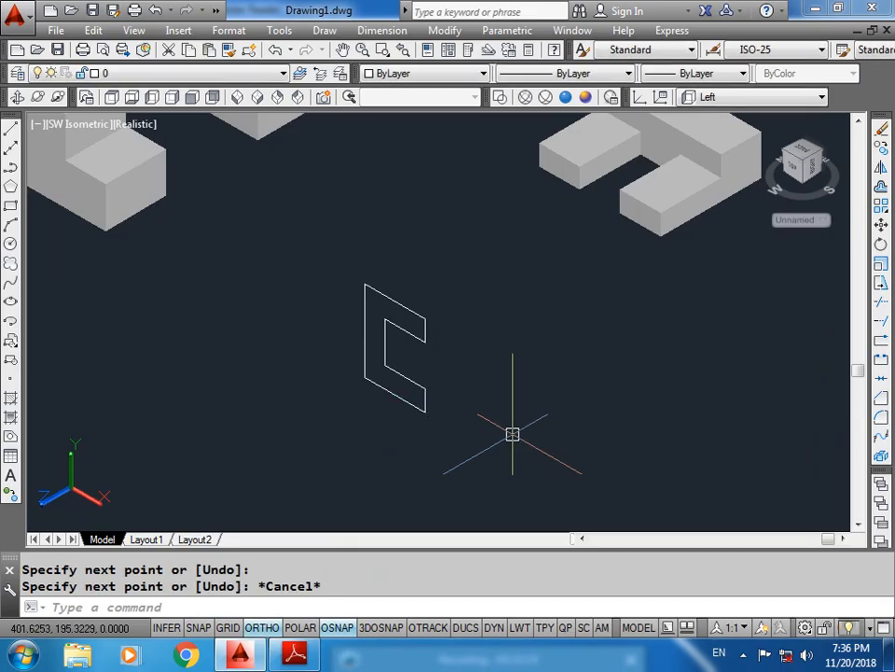
key(Escape)
key(Escape)
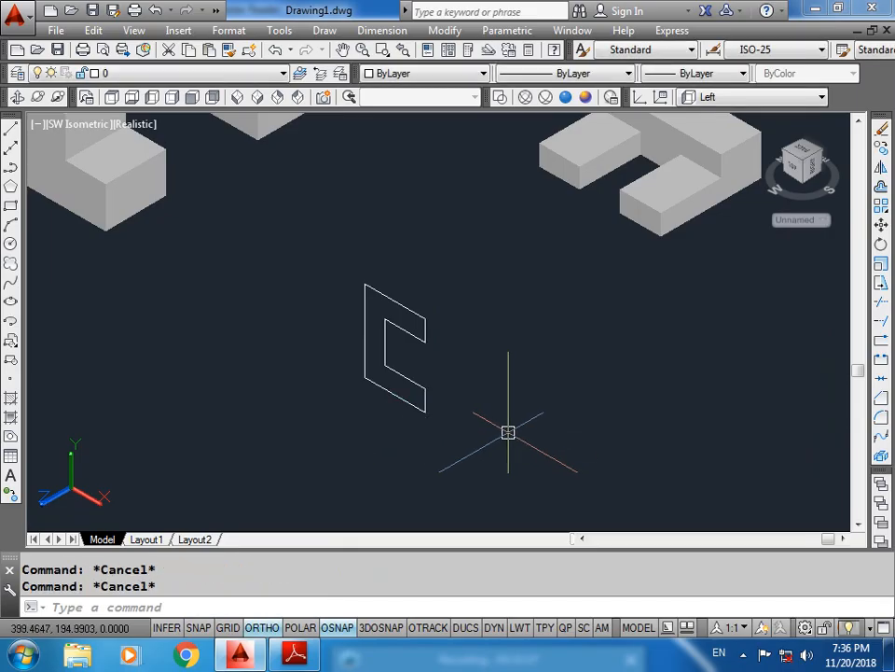
text(o)
key(Return)
key(Escape)
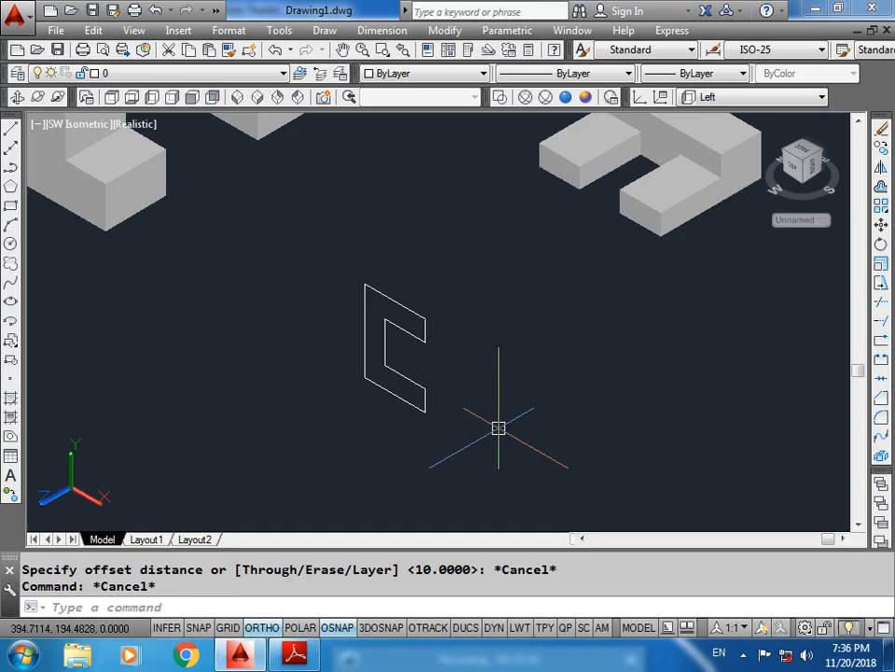
Step: Convert the closed C-shaped outline into a region
text(reg)
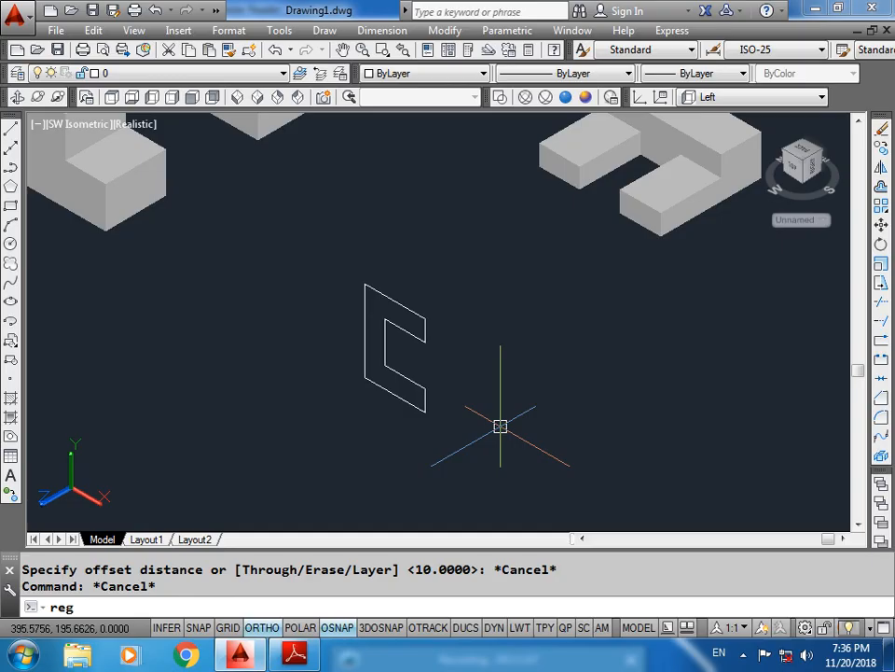
key(Return)
click(462, 262)
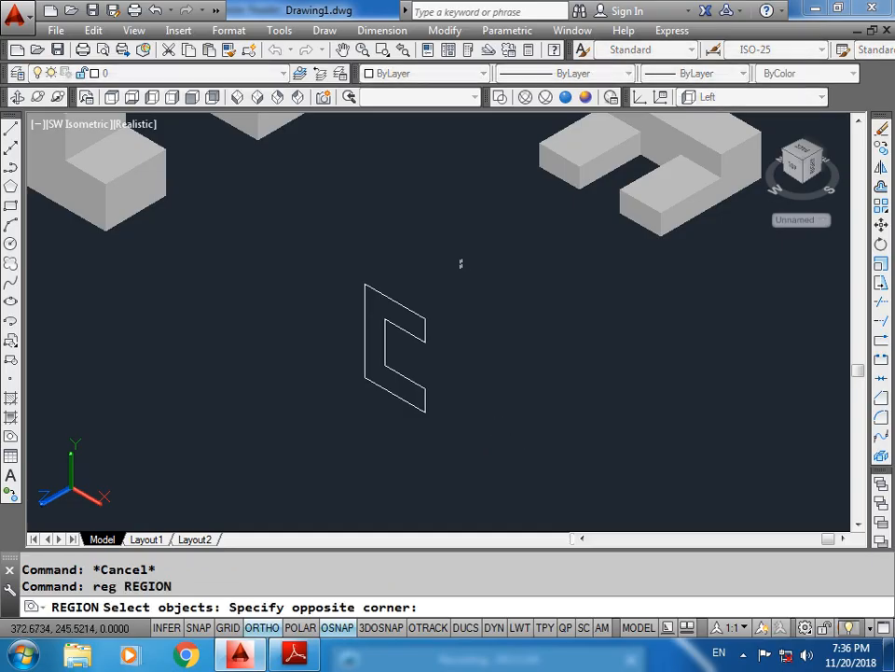
click(338, 438)
key(Return)
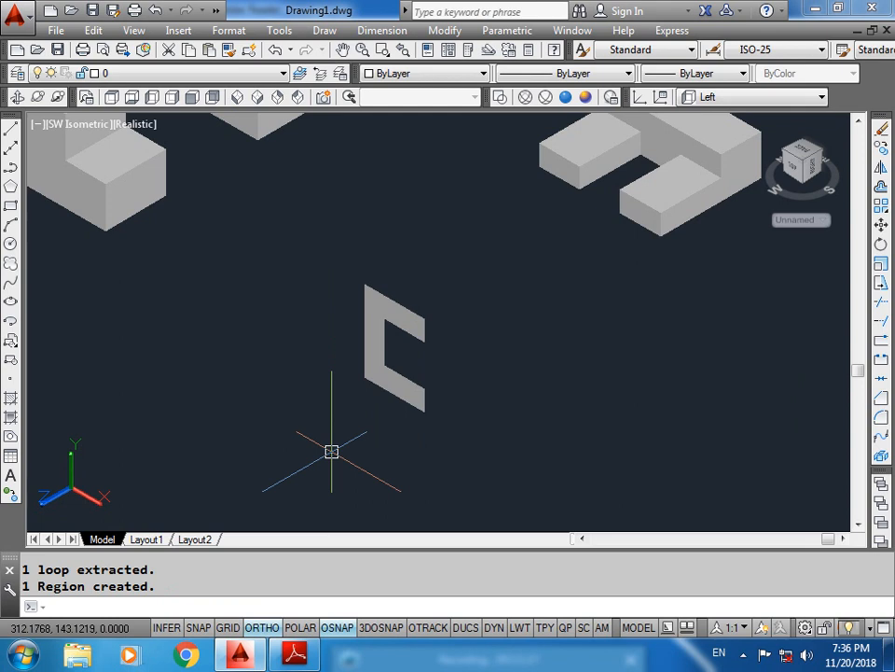
Step: Check the depth of figure 4 in the PDF, then in AutoCAD extrude the C-shaped region by 50
click(294, 654)
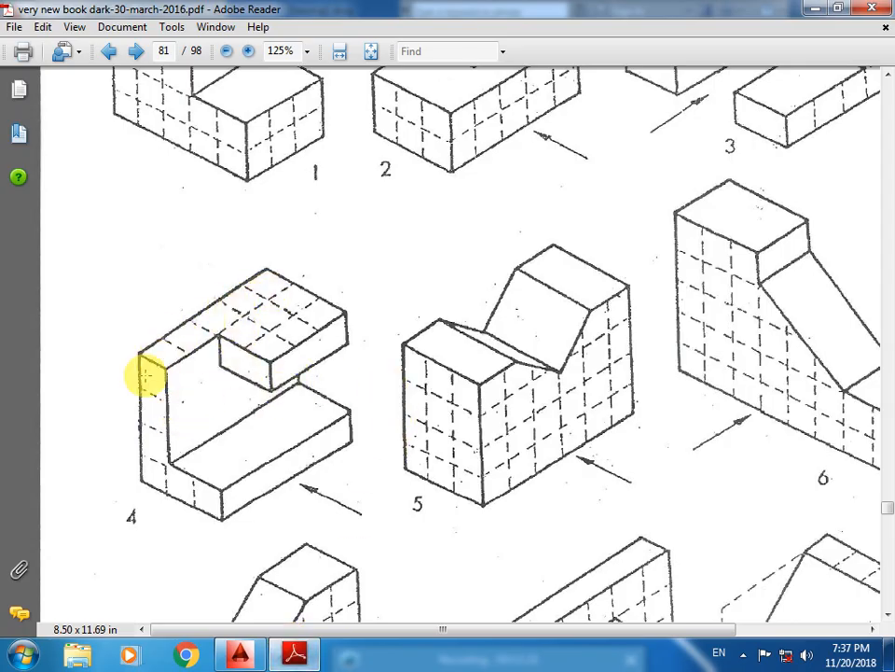
click(239, 654)
text(e)
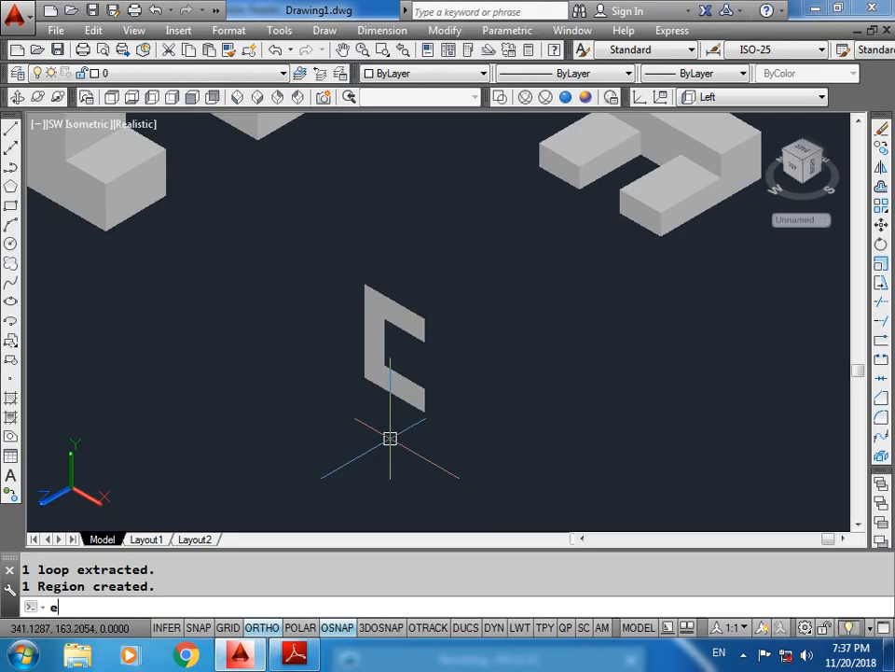
text(xt)
key(Return)
click(390, 401)
key(Return)
text(5)
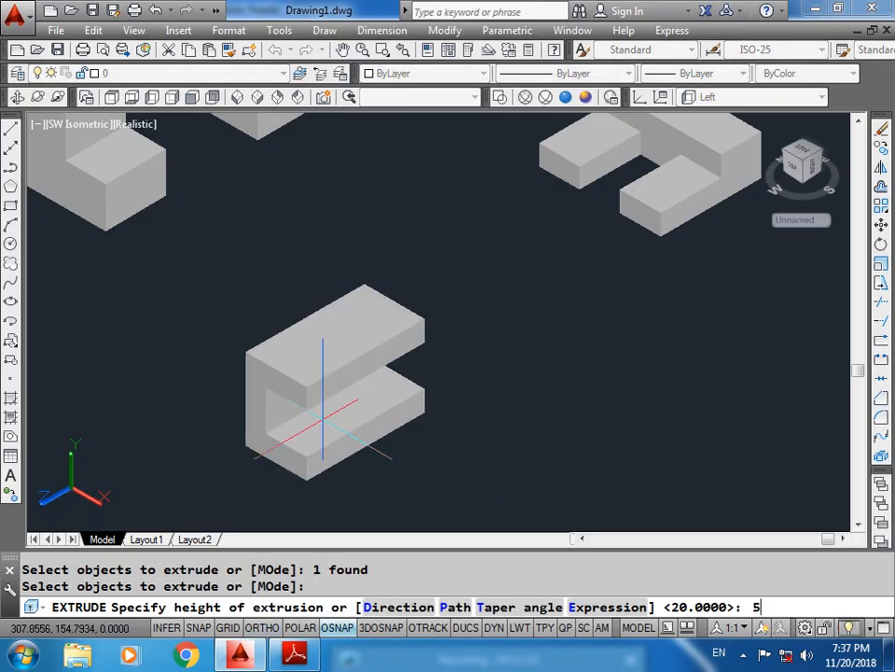
text(0)
key(Return)
key(F8)
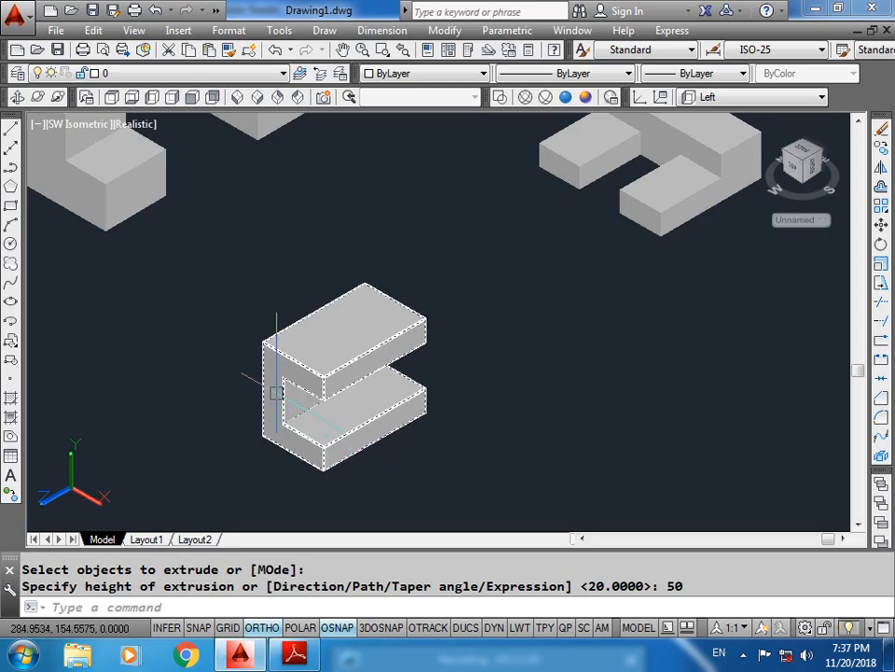
Step: Check the upper arm of figure 4 in the PDF, then in AutoCAD draw a 20 by 10 rectangle beside the C-shaped solid
click(296, 629)
click(295, 652)
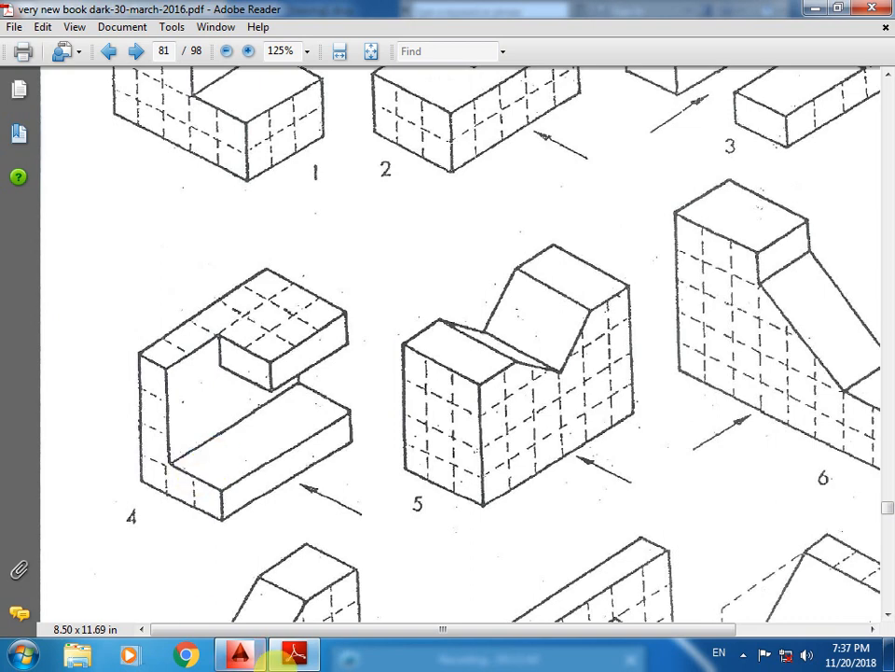
click(241, 653)
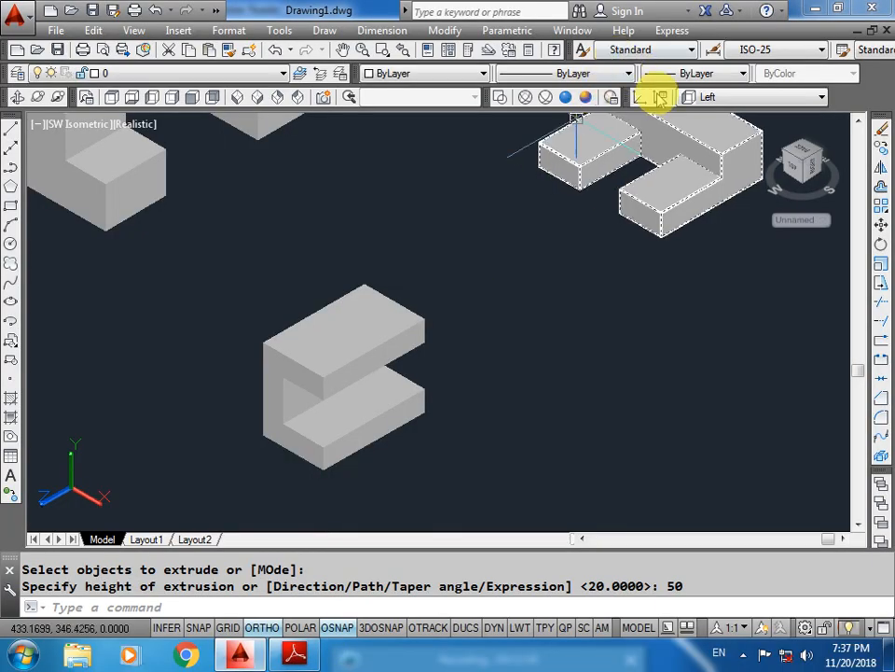
text(re)
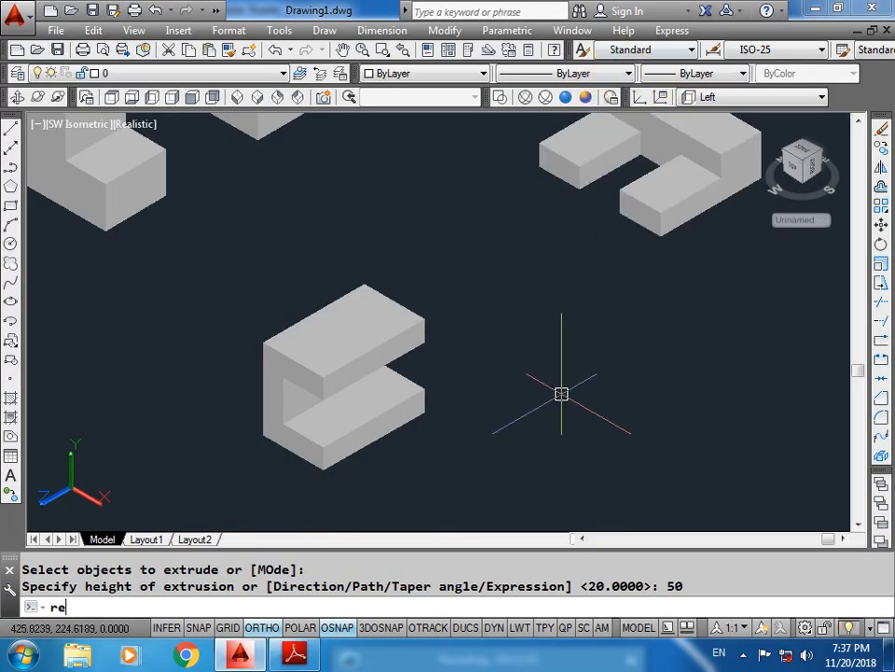
text(c)
key(Return)
click(545, 380)
text(@20,10)
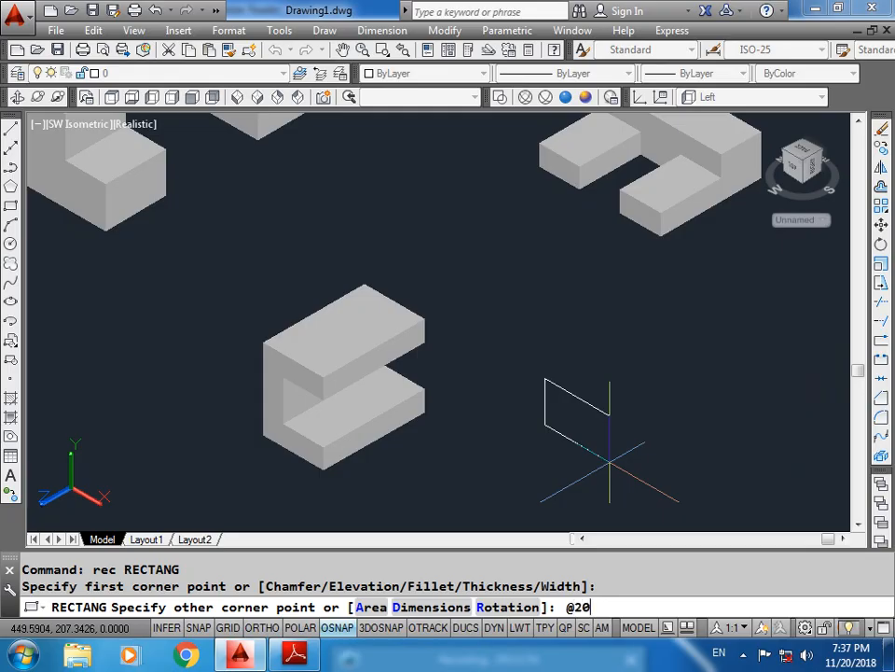
key(Return)
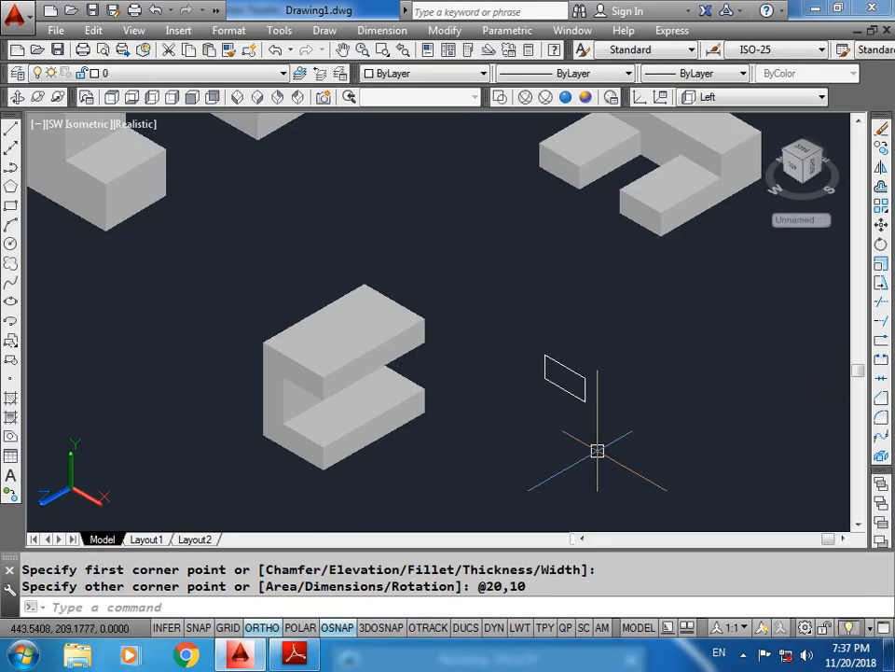
Step: Extrude the 20 by 10 rectangle by 20 to form a small block
text(ext)
key(Return)
click(573, 389)
key(Return)
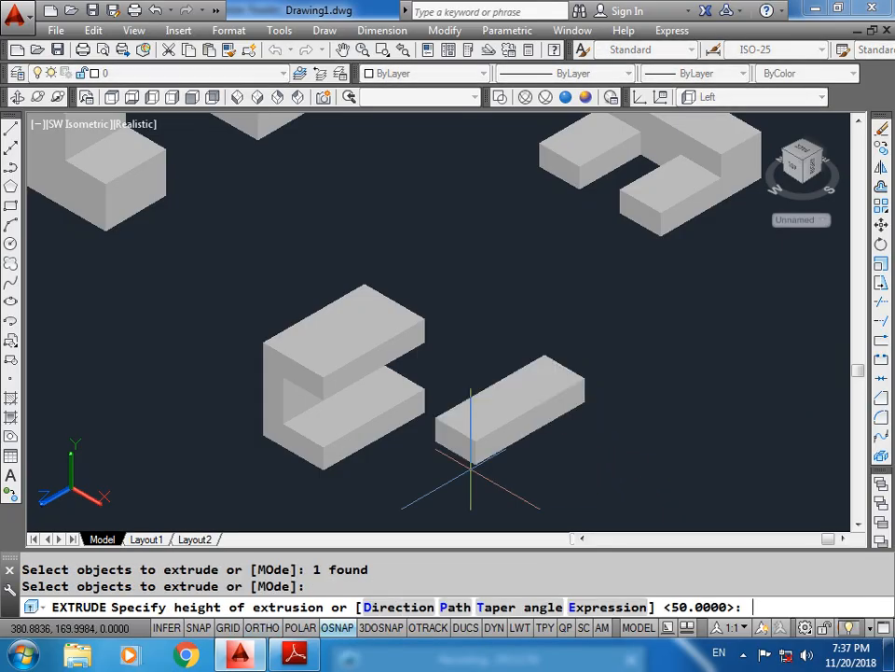
text(20)
key(Return)
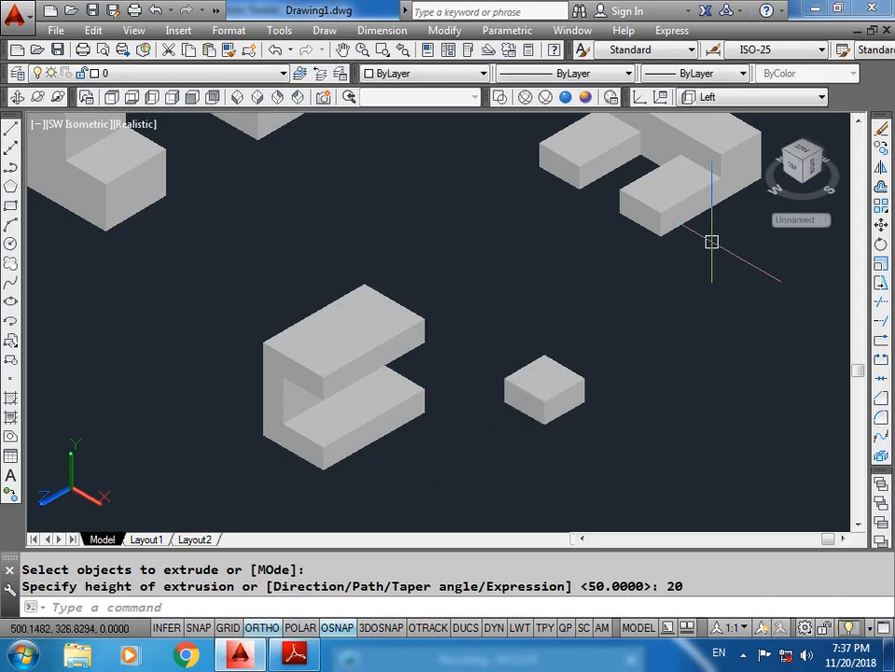
Step: Move the small block from its front corner onto the front corner of the C-shaped solid's upper arm
scroll(574, 366, up, 3)
click(586, 413)
text(m)
key(Return)
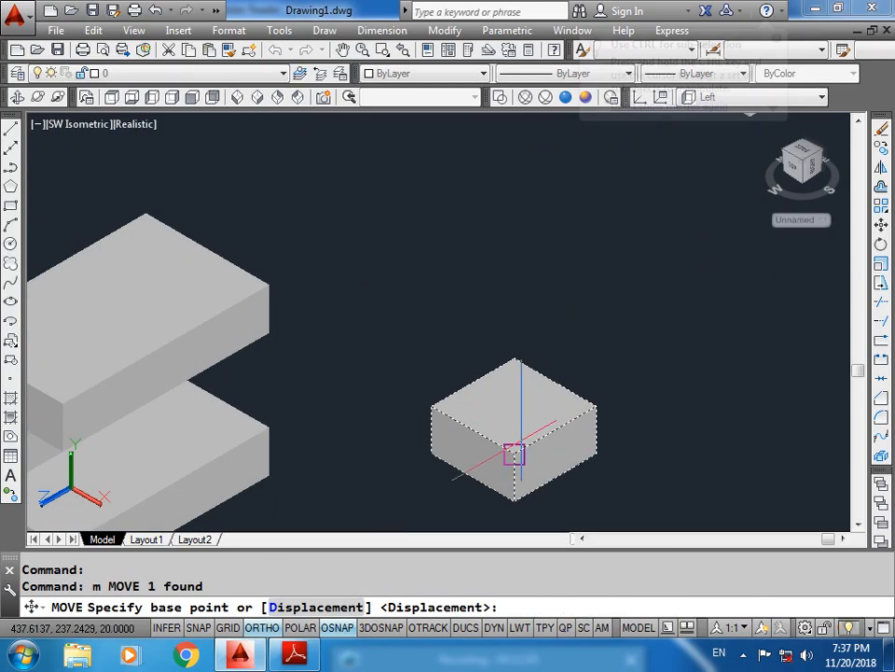
click(514, 454)
scroll(514, 454, down, 2)
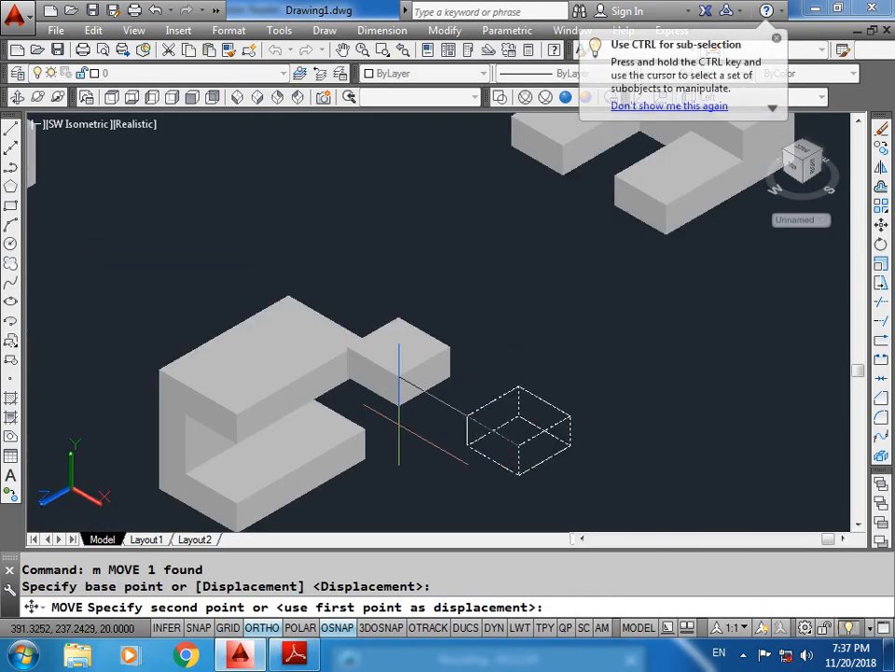
click(234, 412)
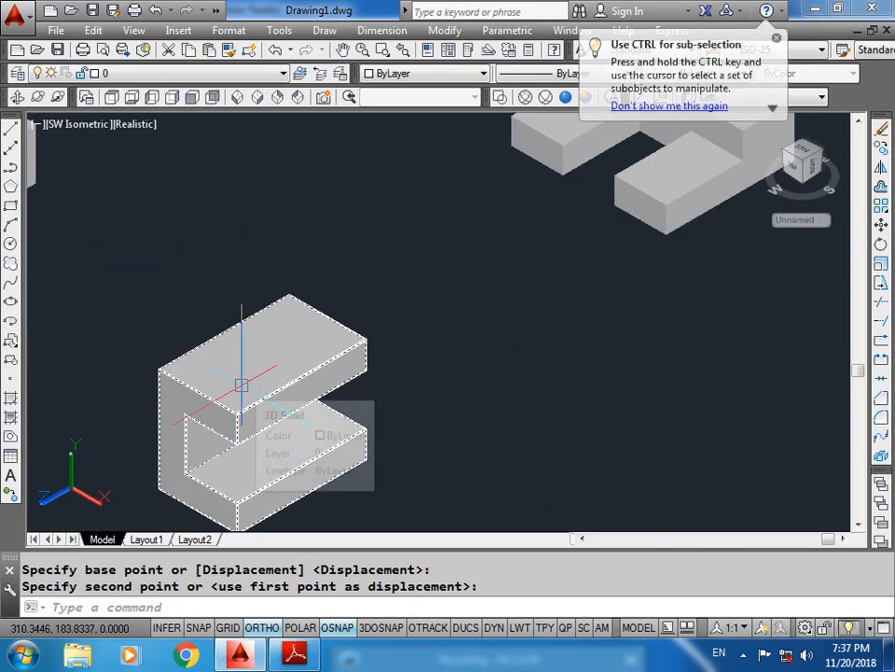
middle_drag(241, 385, 299, 340)
click(305, 362)
key(Escape)
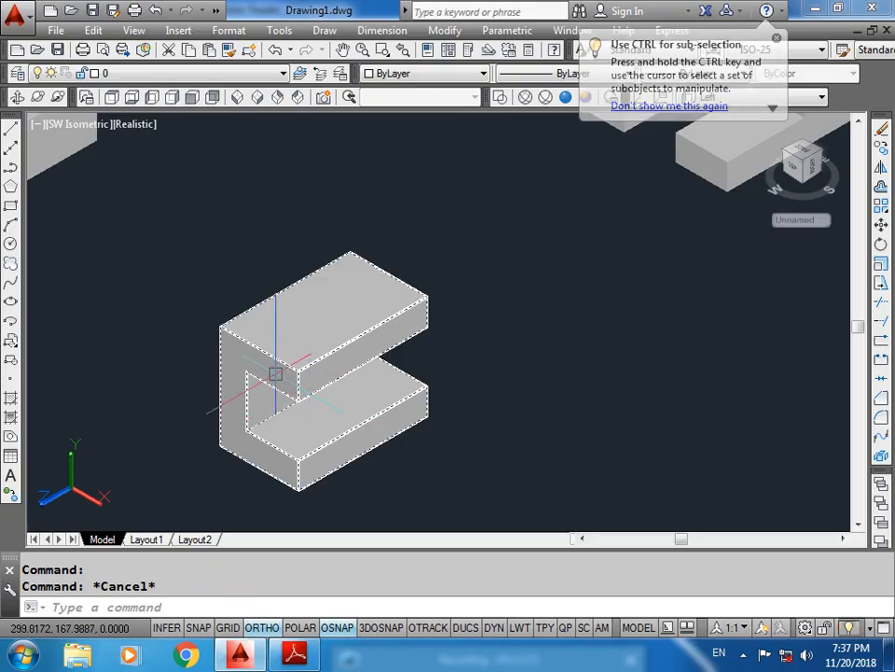
Step: Subtract the small block from the C-shaped solid to cut the corner out of its upper arm
text(su)
key(Return)
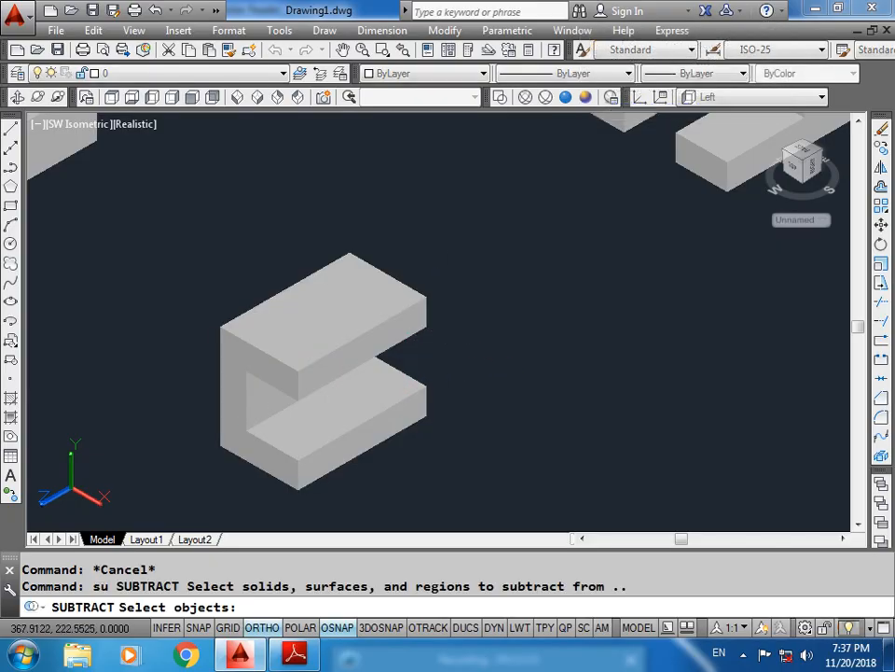
click(413, 299)
key(Return)
click(309, 215)
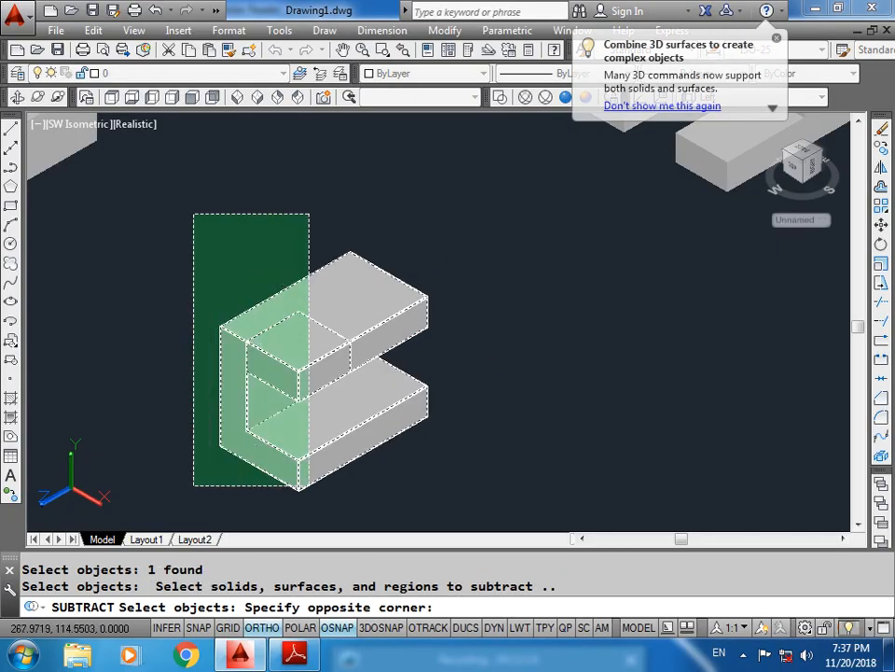
click(192, 485)
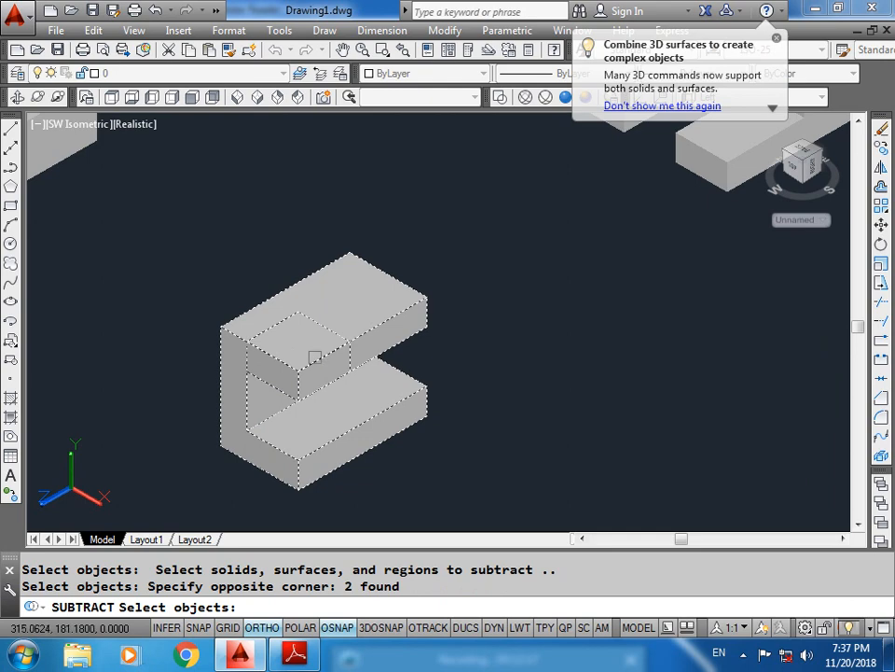
key(Return)
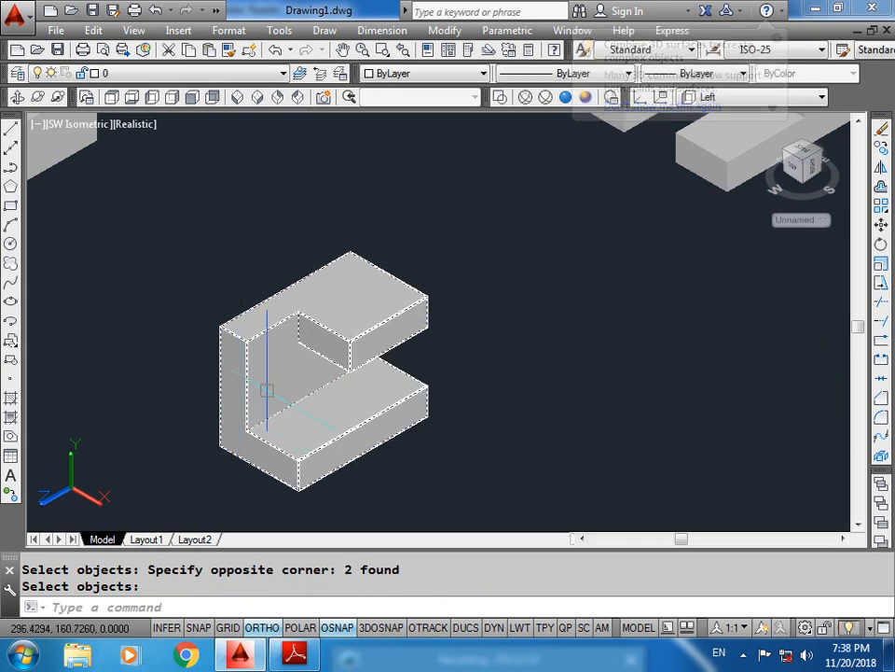
key(Escape)
scroll(644, 422, down, 4)
scroll(560, 373, up, 2)
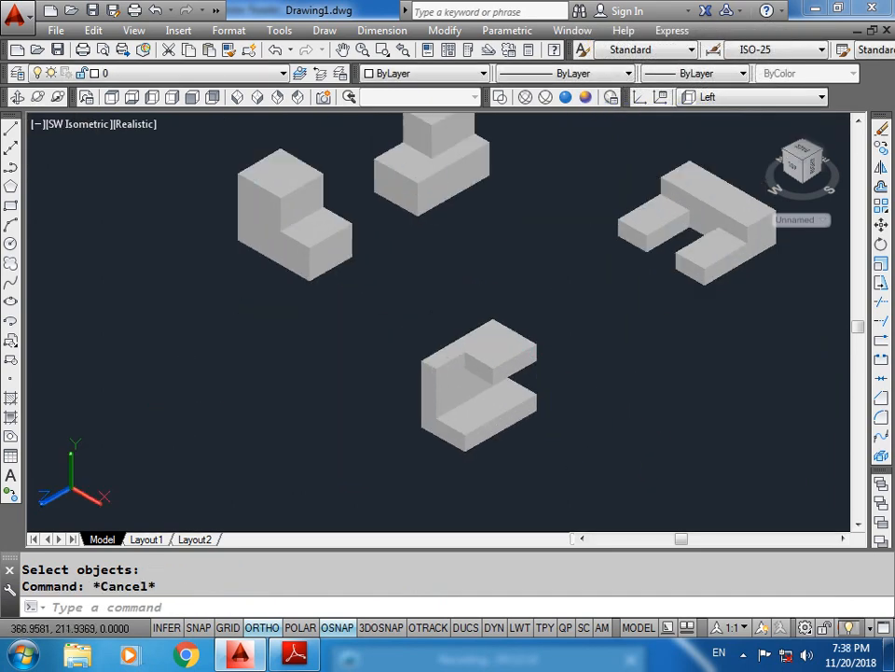
click(486, 412)
key(Escape)
middle_drag(629, 434, 510, 411)
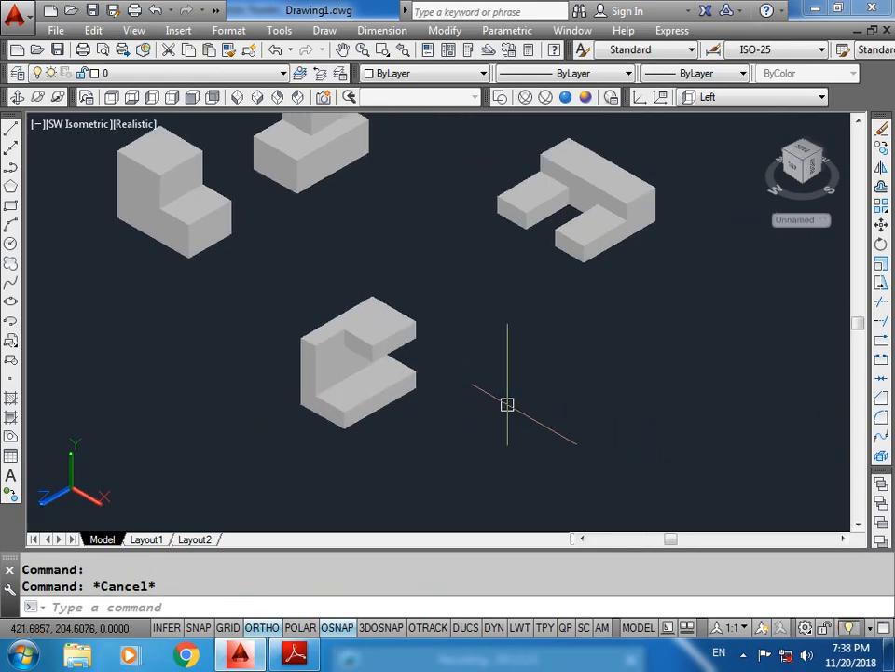
Step: Check the dimensions of figure 5 in the PDF and set the AutoCAD UCS to Front
click(296, 654)
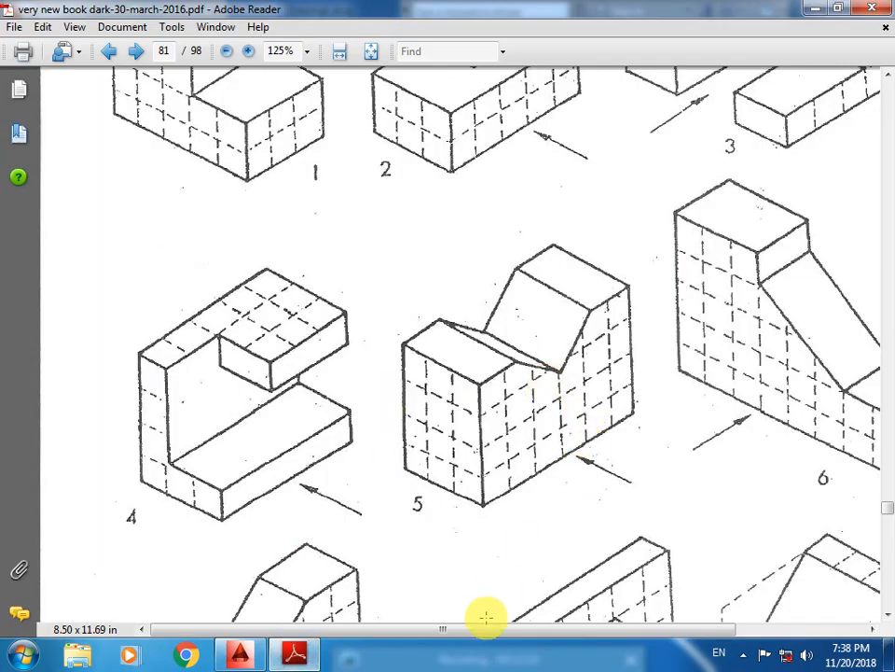
drag(472, 628, 579, 629)
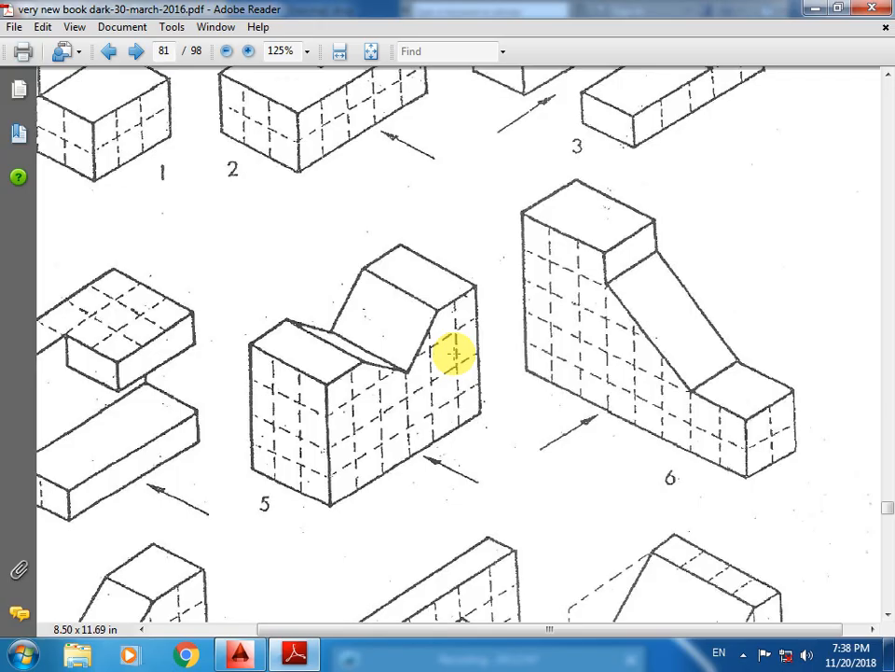
click(239, 653)
click(713, 98)
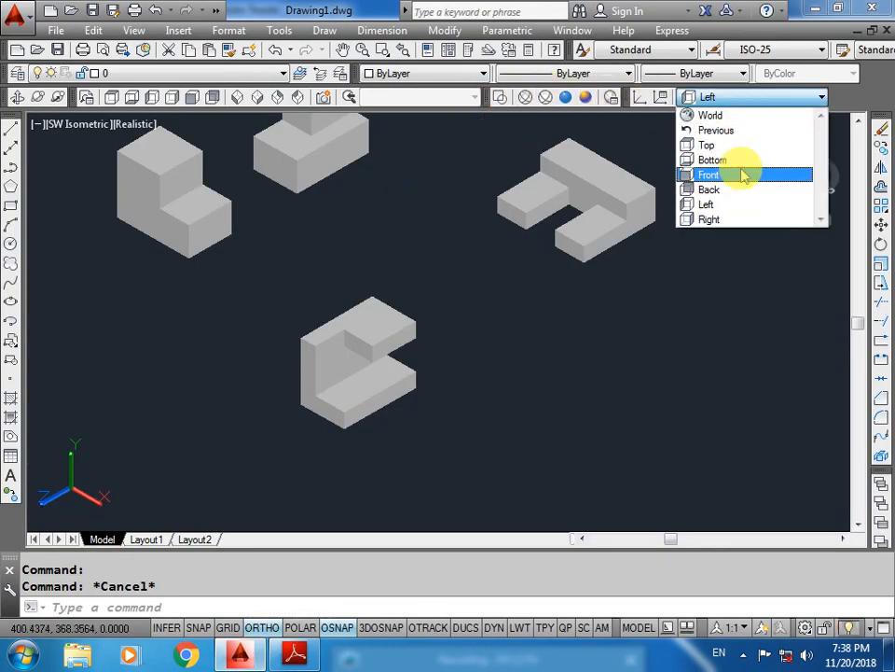
click(739, 174)
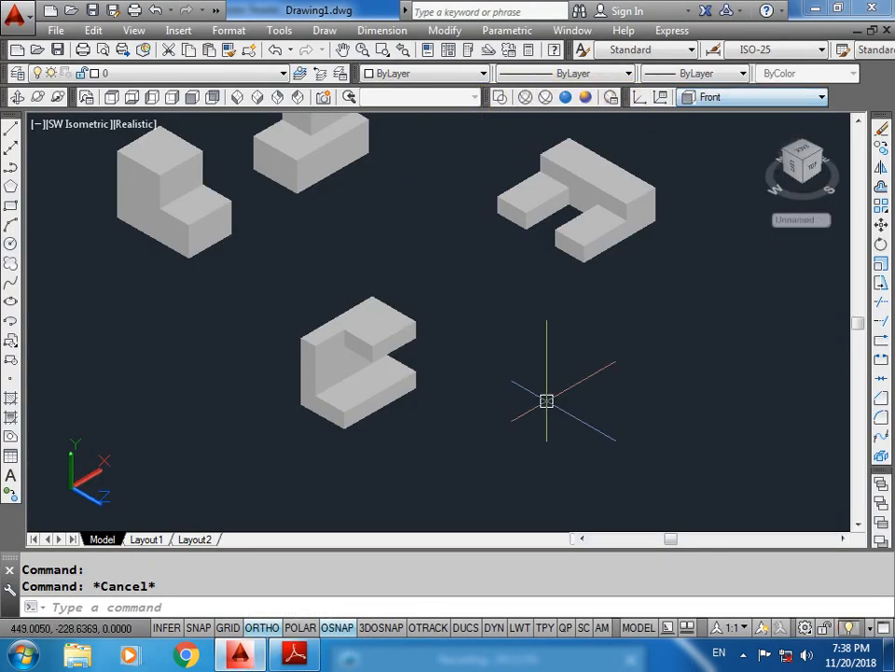
click(295, 653)
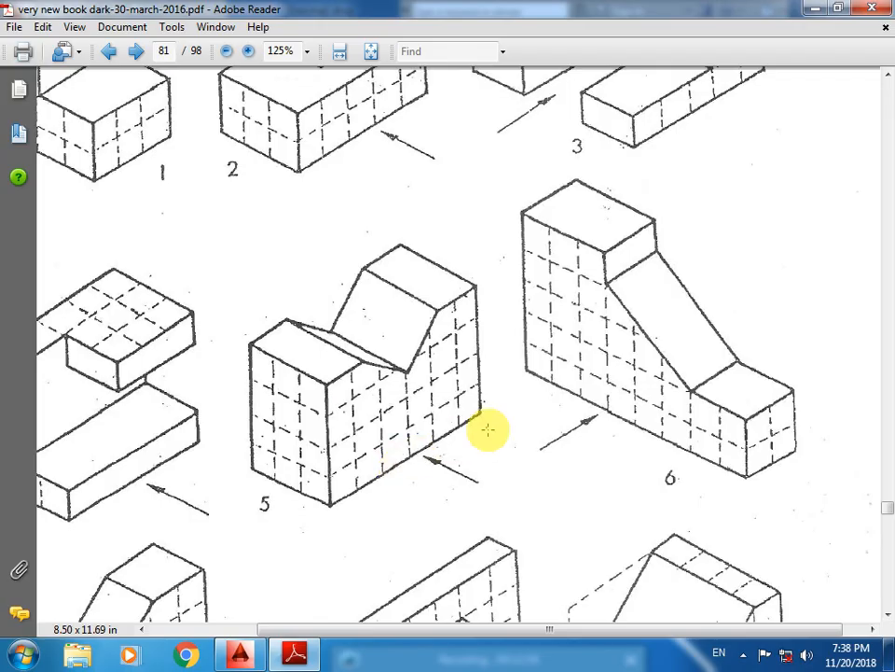
click(240, 653)
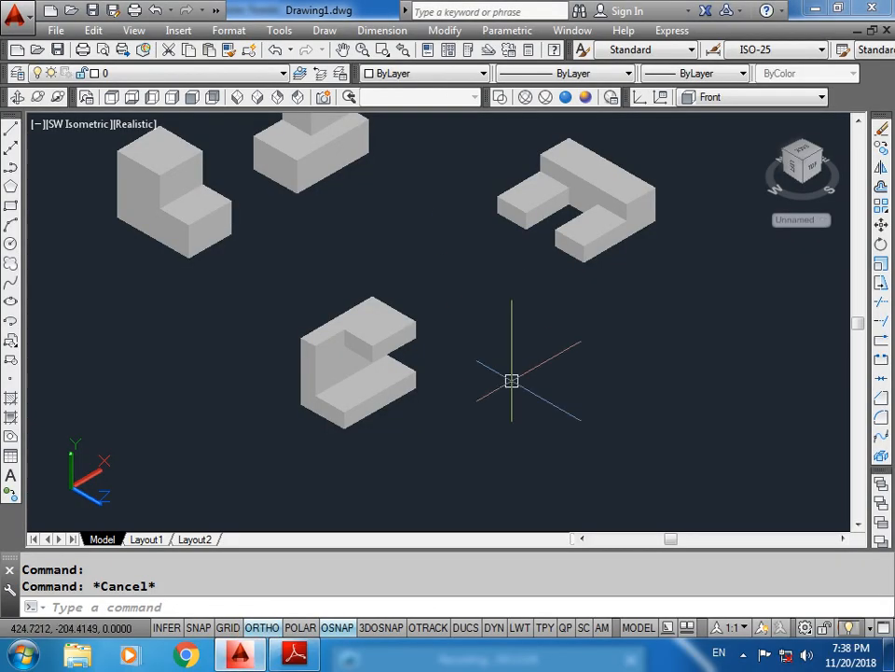
Step: Draw a 60 by 40 rectangle in the front plane beside the figure 4 solid
text(rec)
key(Return)
click(511, 343)
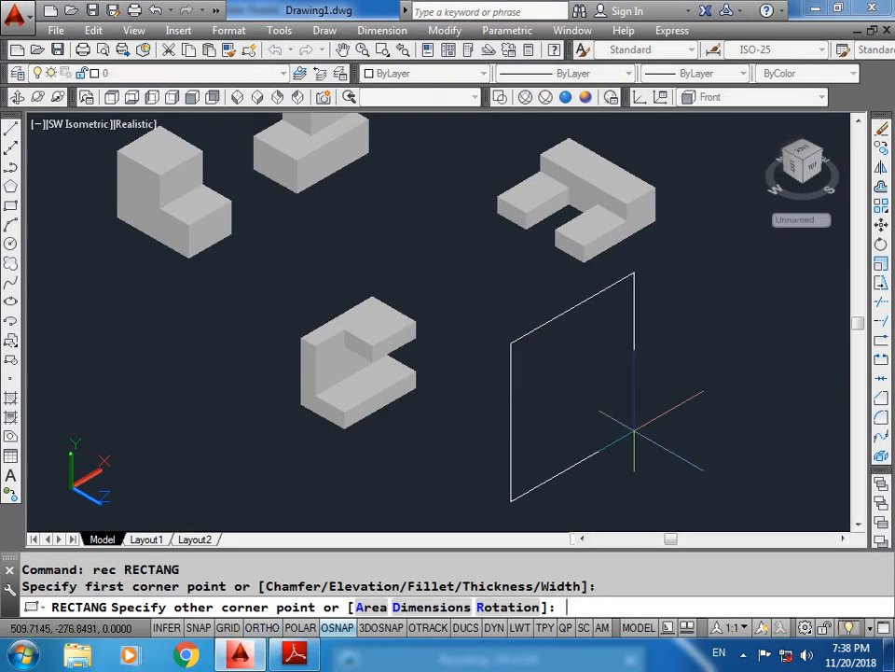
text(@40,)
key(BackSpace)
key(BackSpace)
key(BackSpace)
text(60,40)
key(Return)
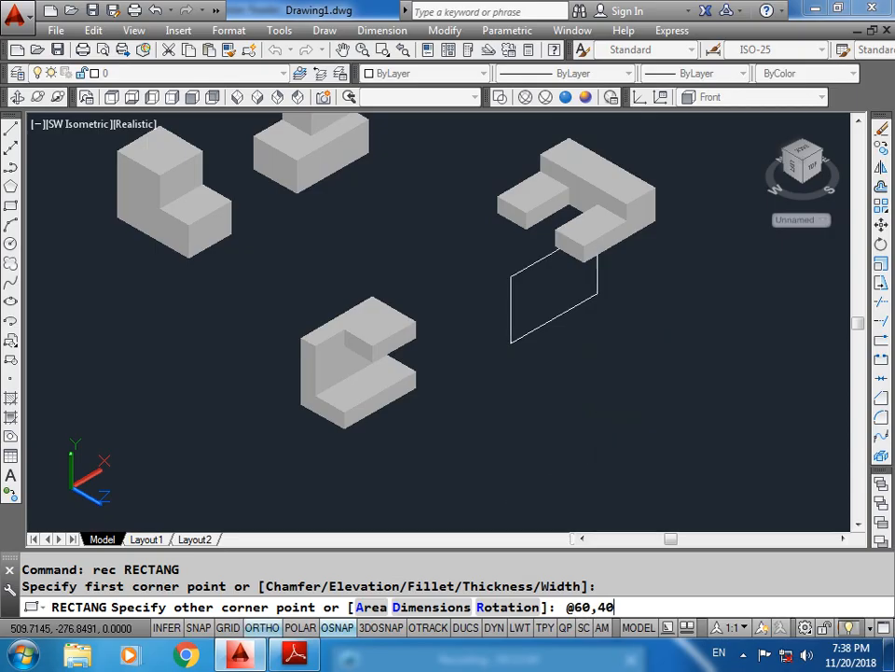
Step: Move the U-shaped figure 3 solid clear of the new rectangle
key(Escape)
click(597, 248)
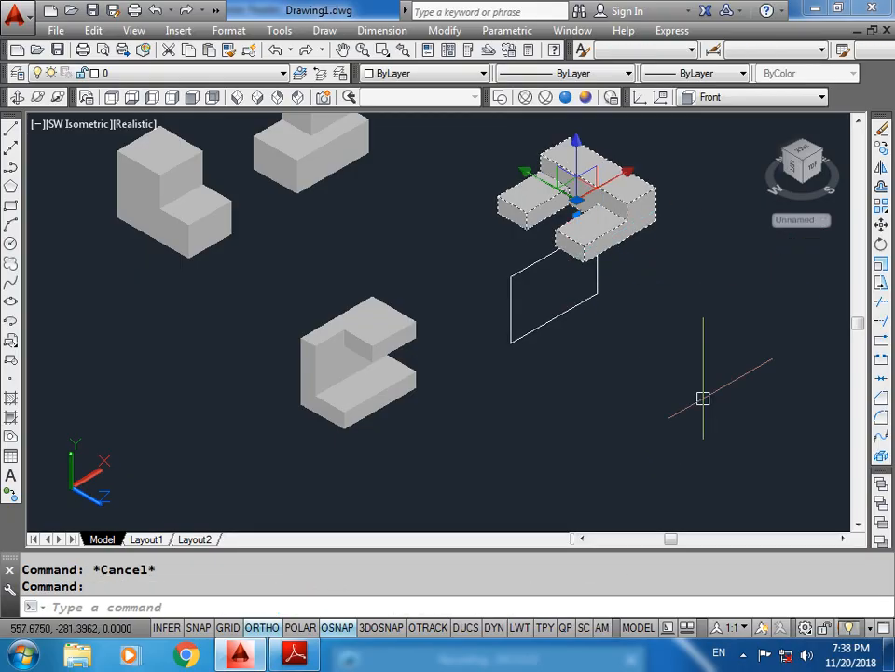
text(m)
key(Return)
click(685, 413)
key(Escape)
scroll(595, 269, up, 3)
middle_drag(595, 269, 303, 329)
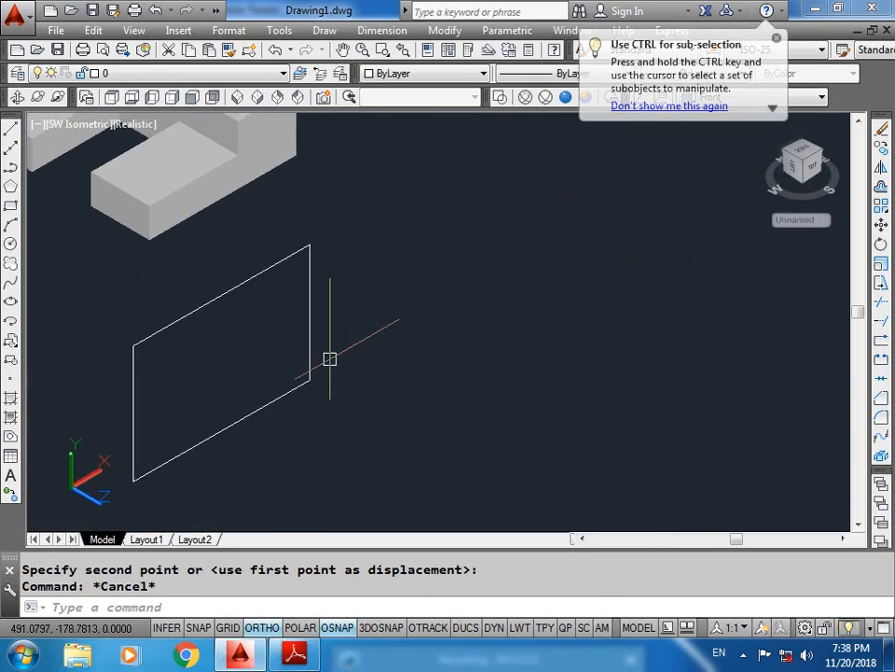
key(Escape)
middle_drag(353, 417, 483, 384)
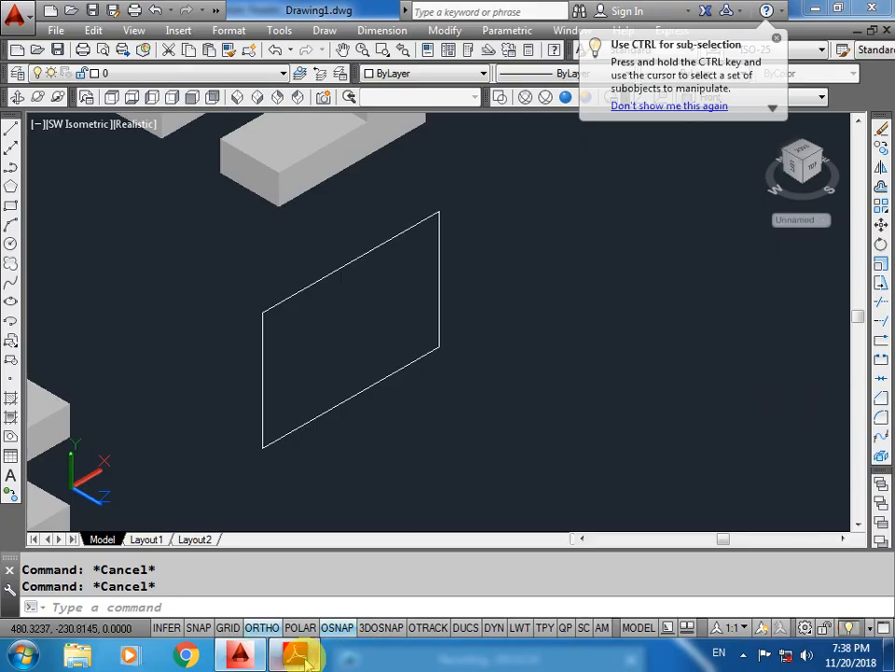
Step: Check the notch of figure 5 in the PDF, then in AutoCAD explode the 60 by 40 rectangle
key(alt+Tab)
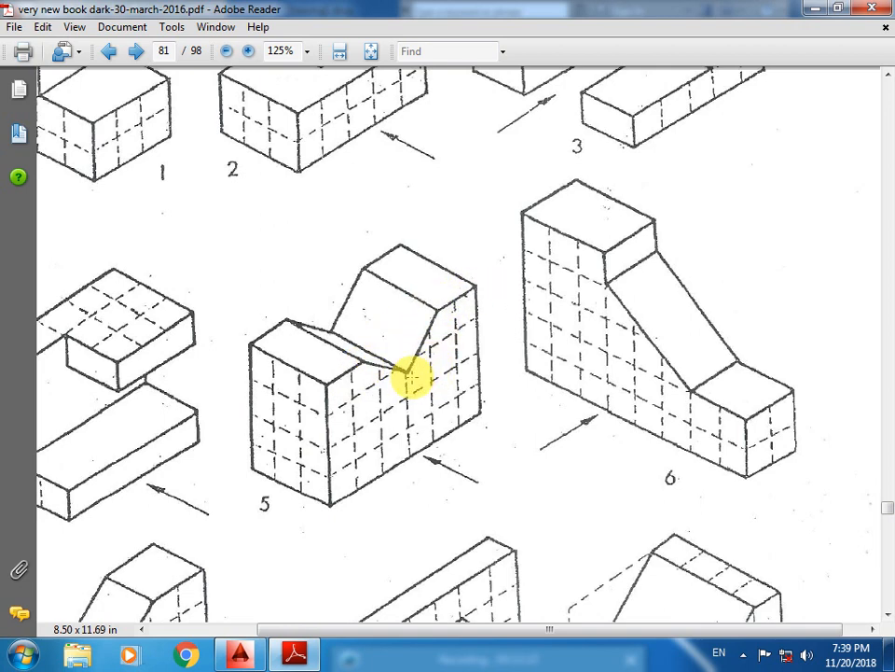
click(240, 654)
click(370, 390)
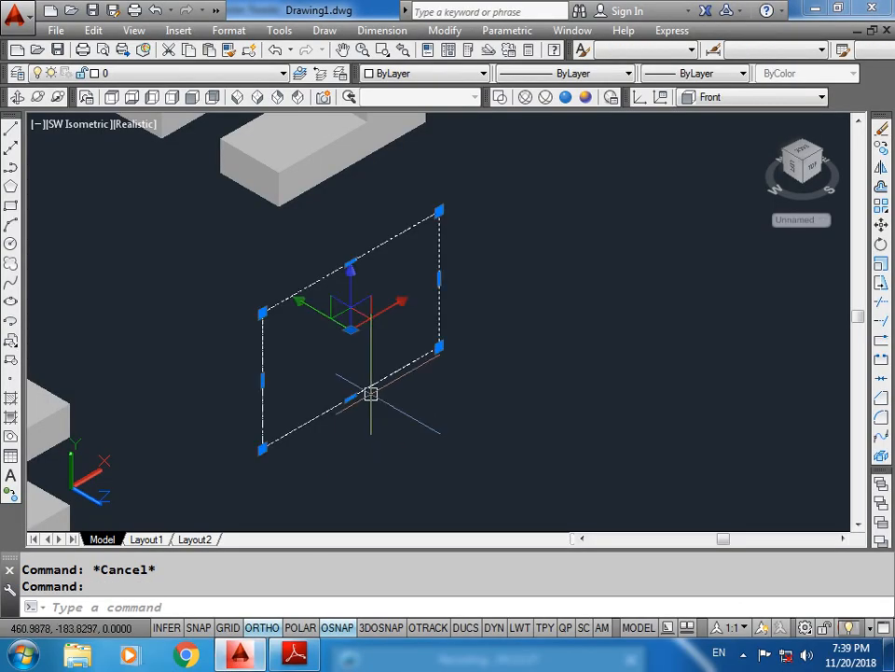
text(x)
key(Return)
Step: Offset the rectangle's left, top and right edges inward by 15
text(o)
key(Return)
text(16)
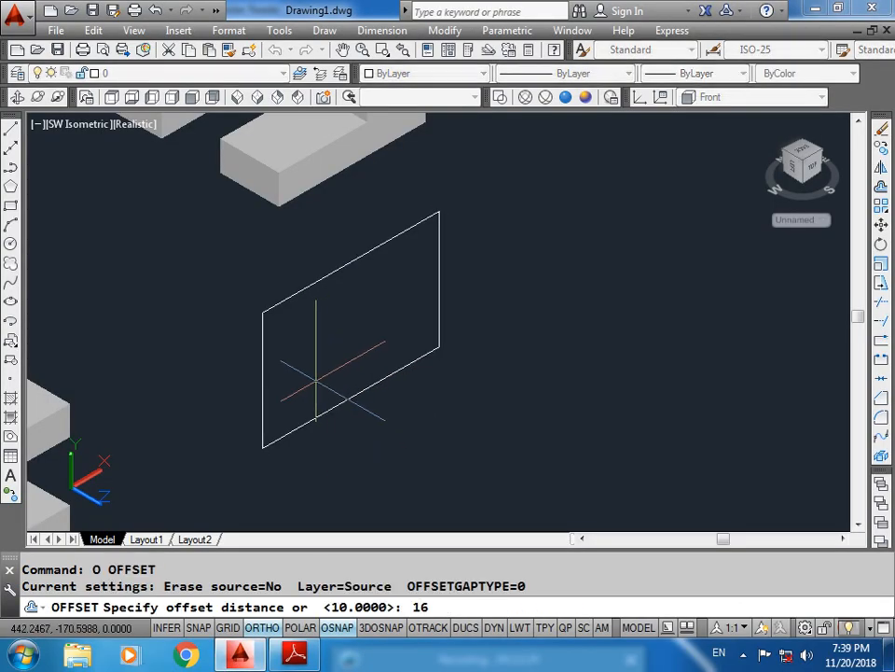
key(BackSpace)
click(263, 373)
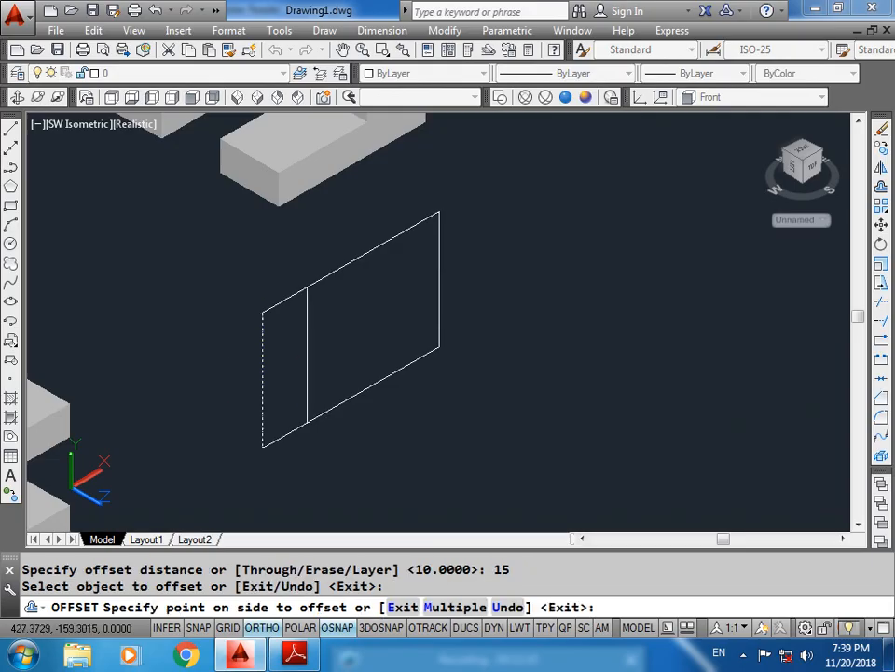
click(339, 258)
click(342, 268)
click(451, 295)
click(440, 296)
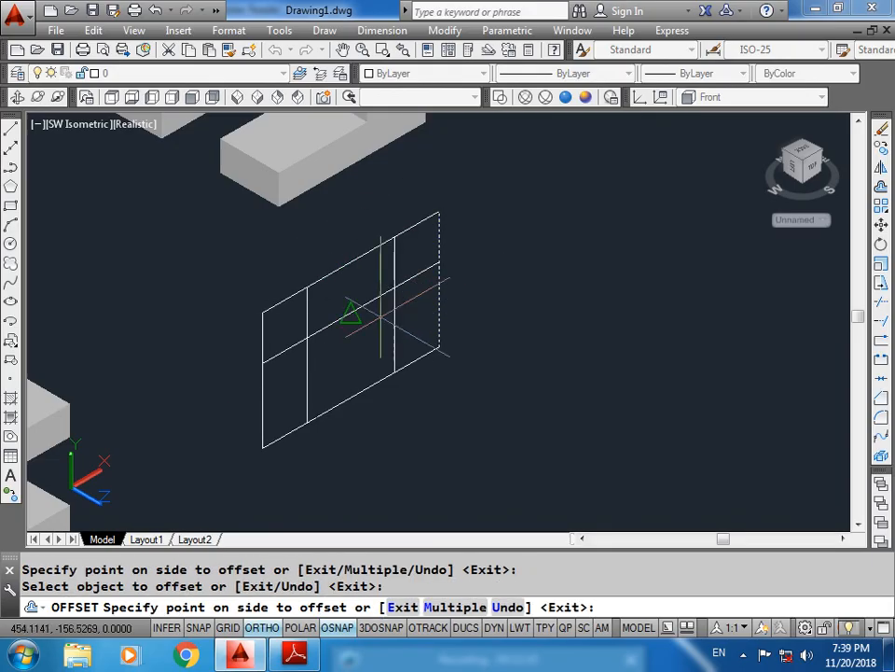
click(366, 313)
key(Escape)
Step: Draw a V-shaped notch between the upper ends of the two vertical offset lines through the horizontal offset line's midpoint
text(l)
key(Return)
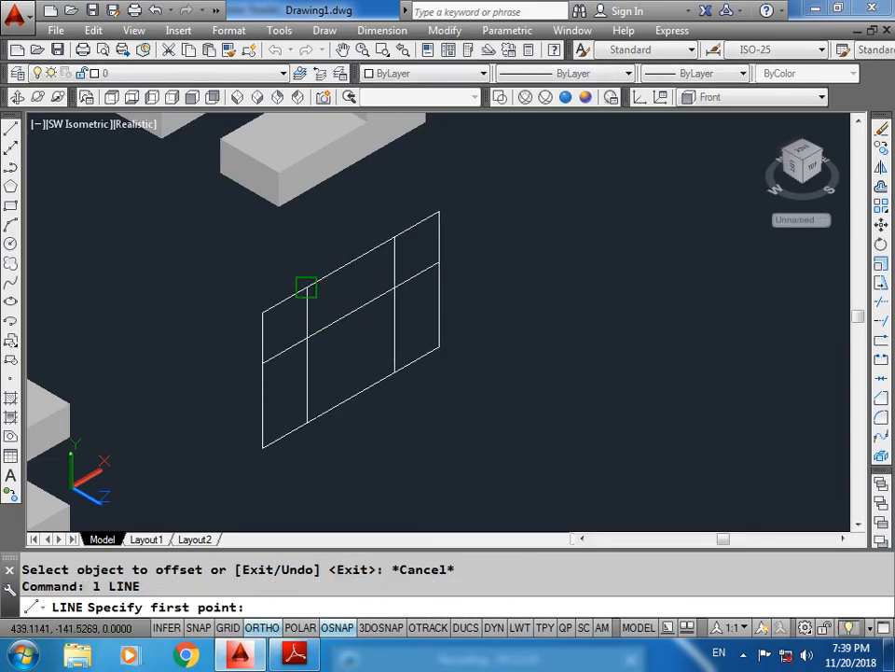
click(308, 287)
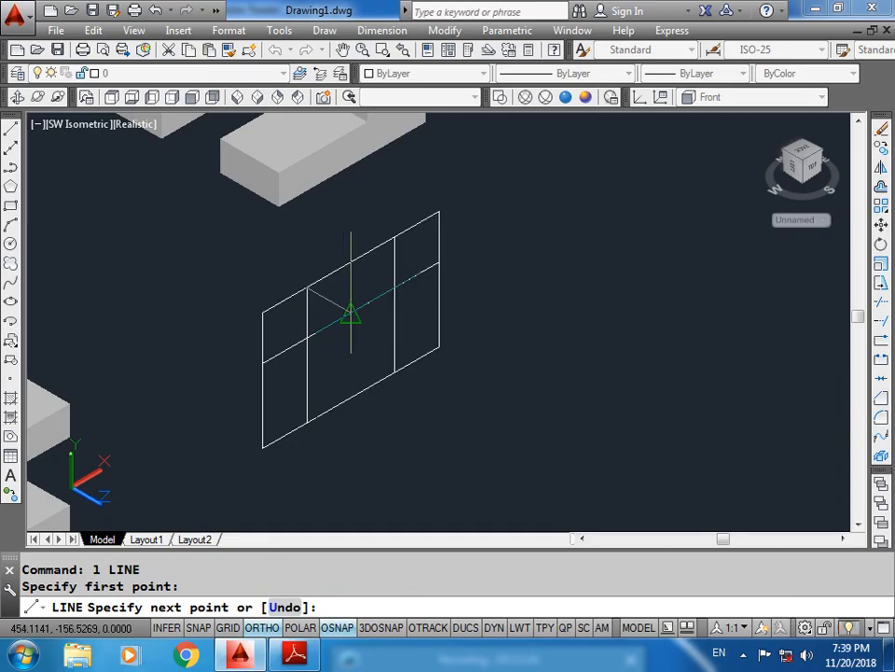
click(395, 236)
key(Escape)
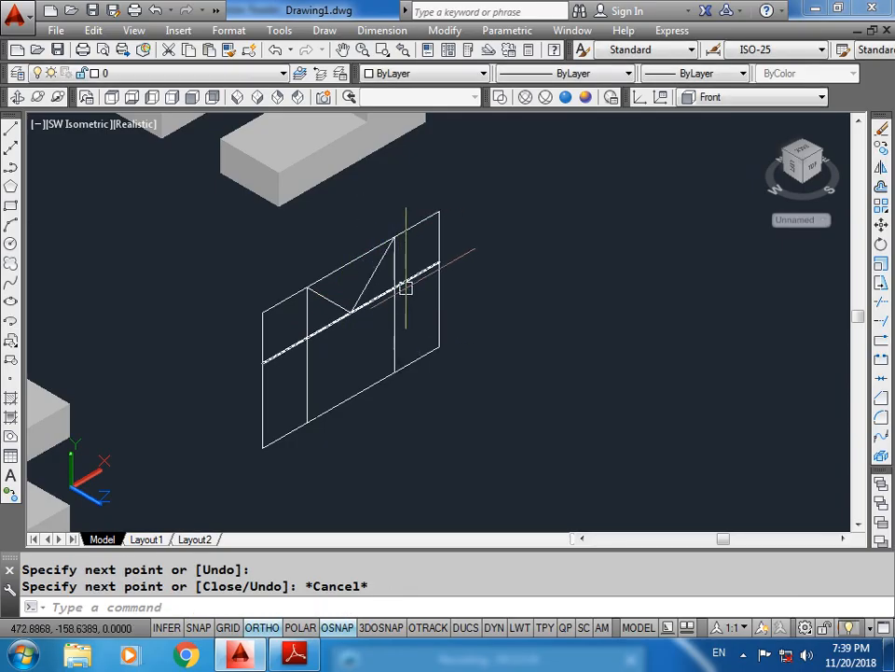
Step: Erase the three offset construction lines inside the rectangle
click(396, 295)
click(354, 318)
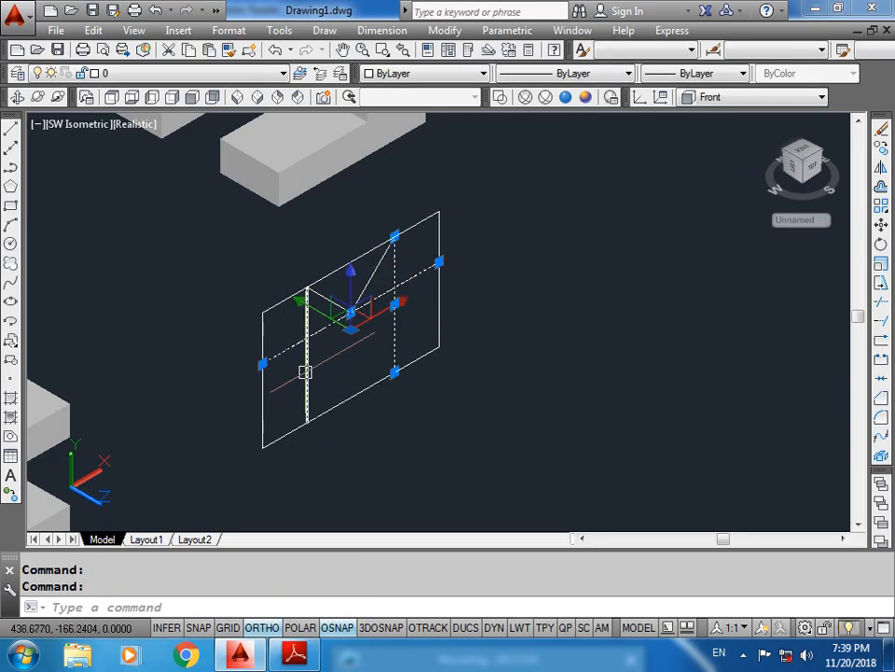
click(365, 320)
key(Delete)
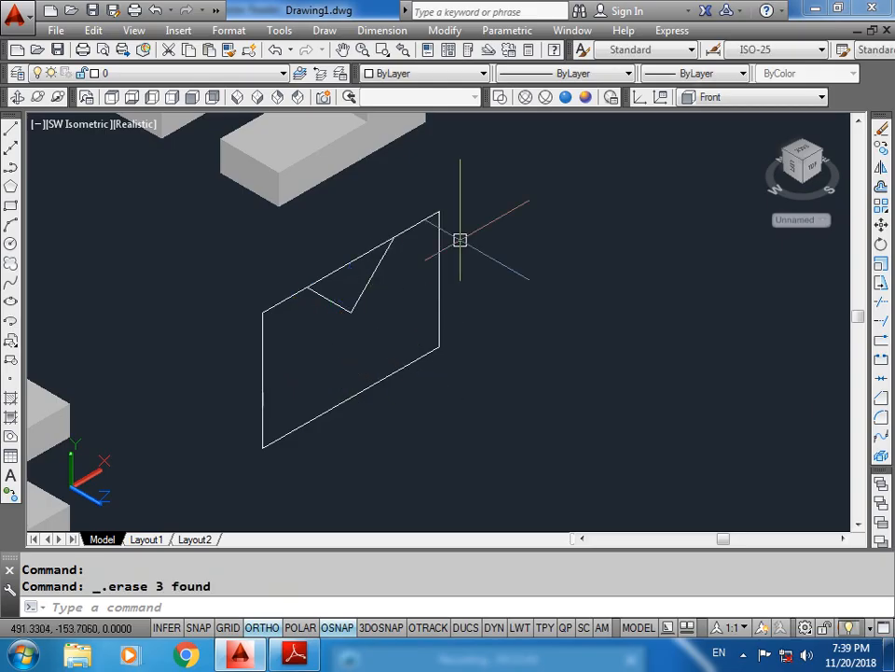
Step: Trim the part of the top edge that spans the V-shaped notch
text(tr)
key(Return)
key(Return)
click(351, 262)
key(Escape)
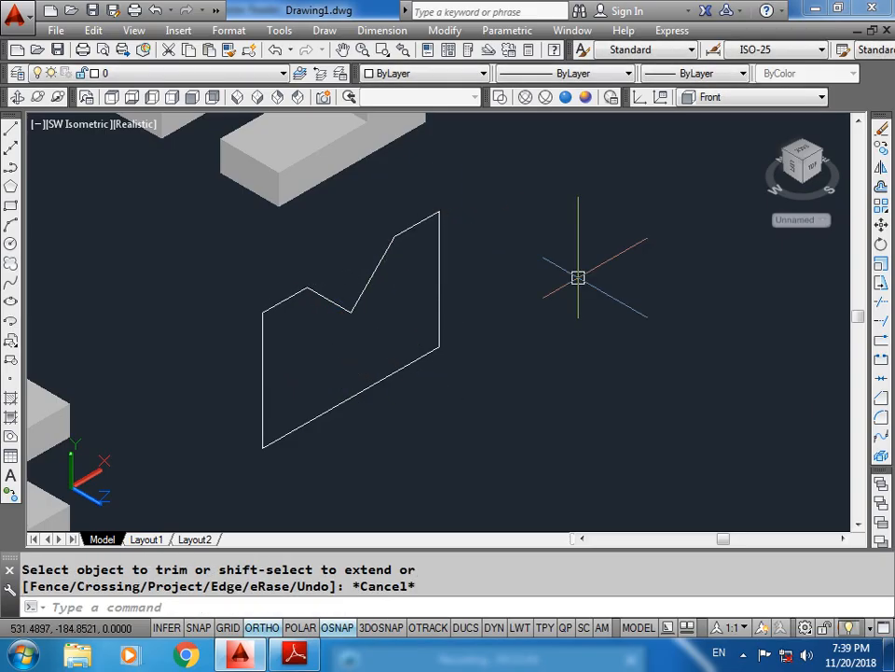
Step: Convert the closed notched outline into a region
text(reg)
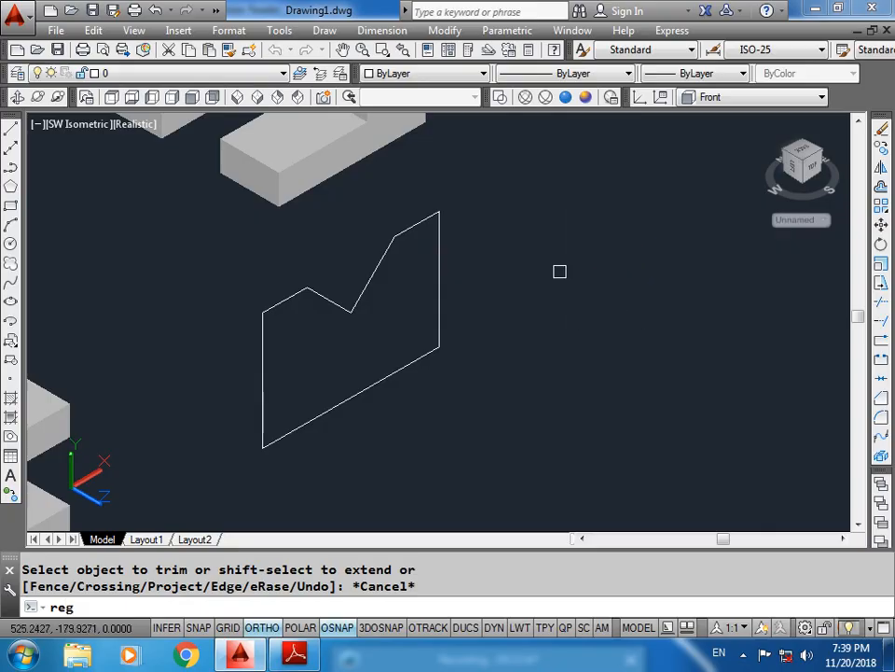
key(Return)
click(537, 229)
click(242, 445)
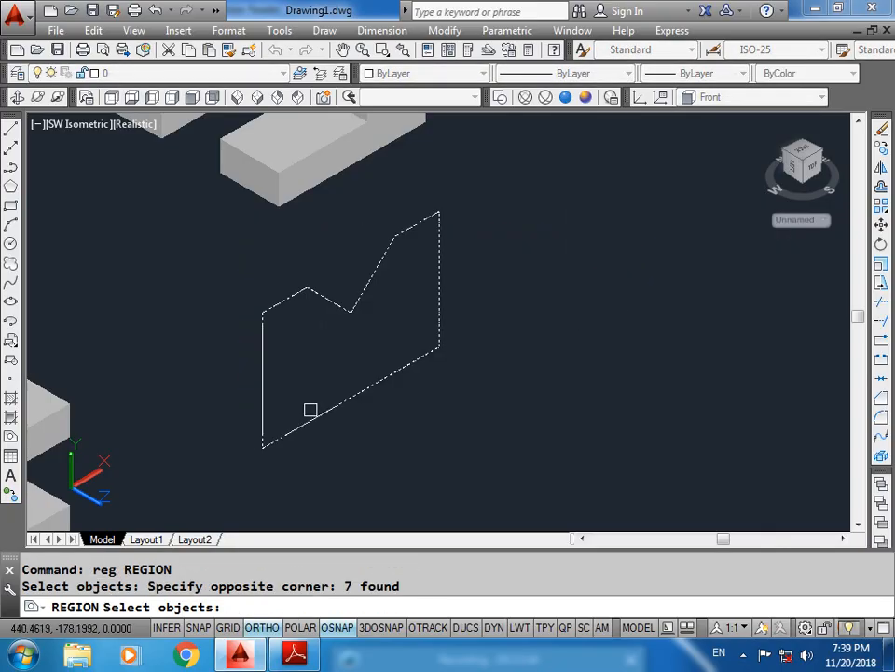
key(Return)
click(349, 317)
key(Escape)
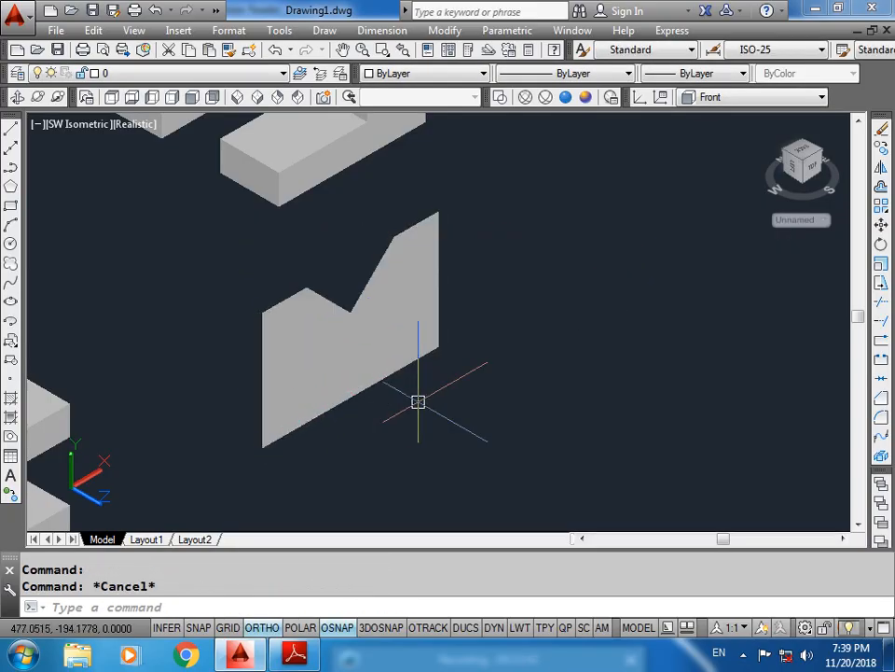
Step: Check figure 5 in the PDF in Adobe Reader, and extrude the notched region 30 units in AutoCAD
click(306, 656)
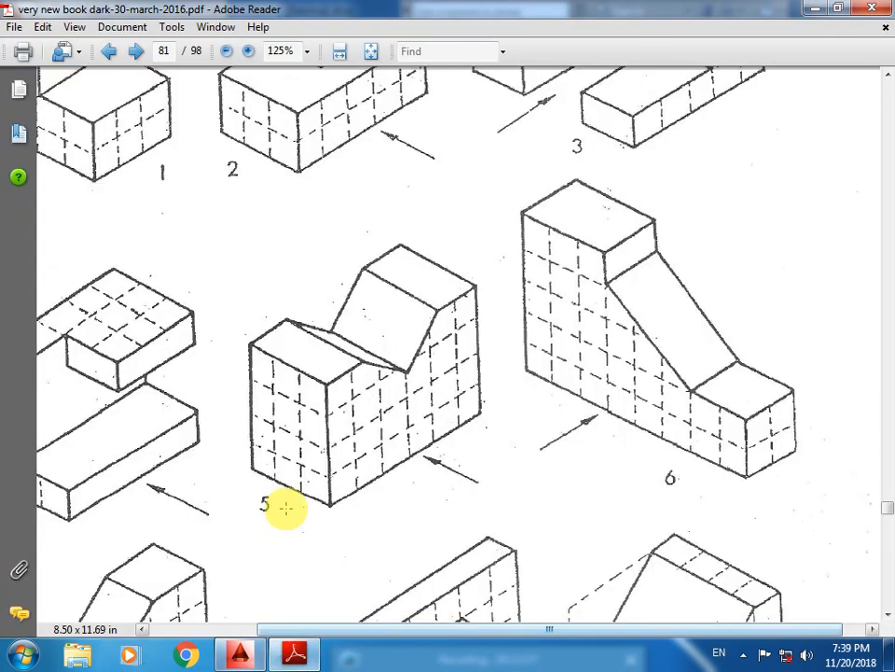
click(240, 655)
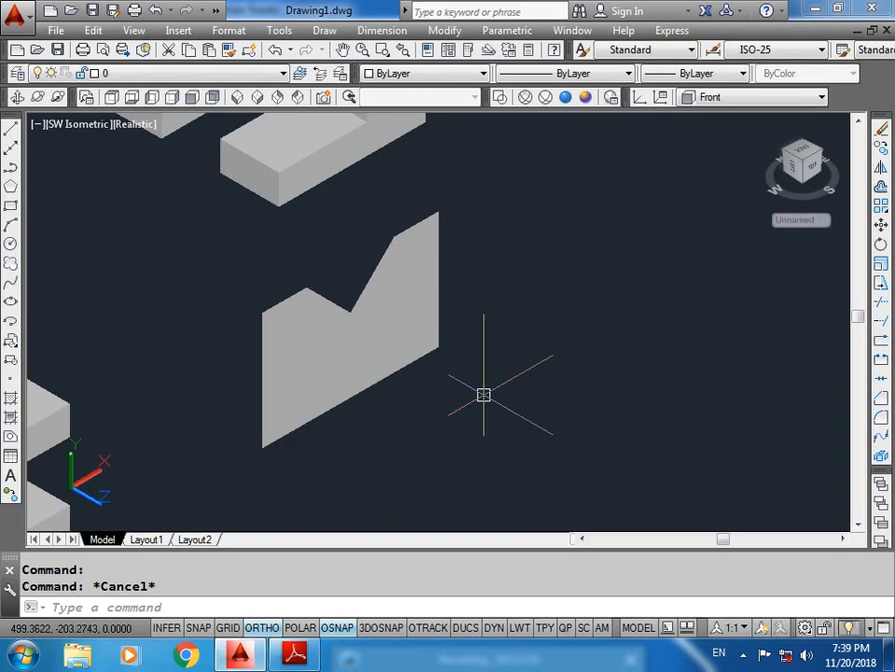
text(ext)
key(Return)
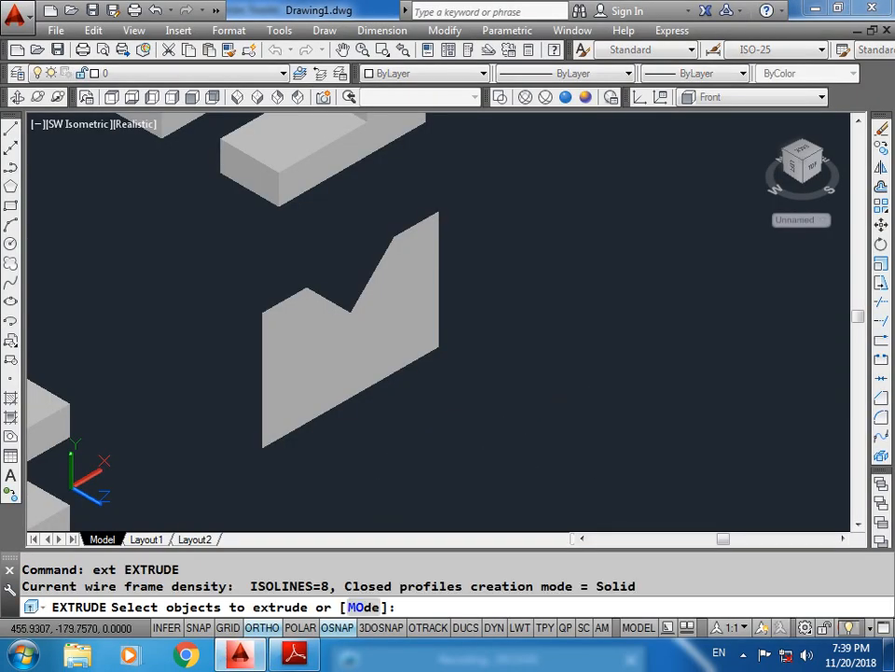
click(420, 299)
key(Return)
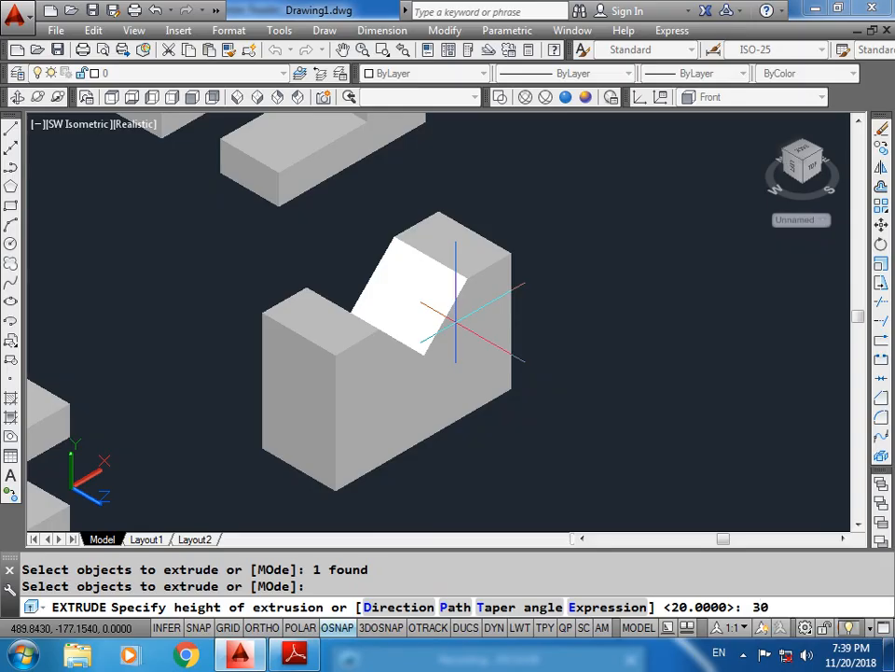
text(30)
key(Return)
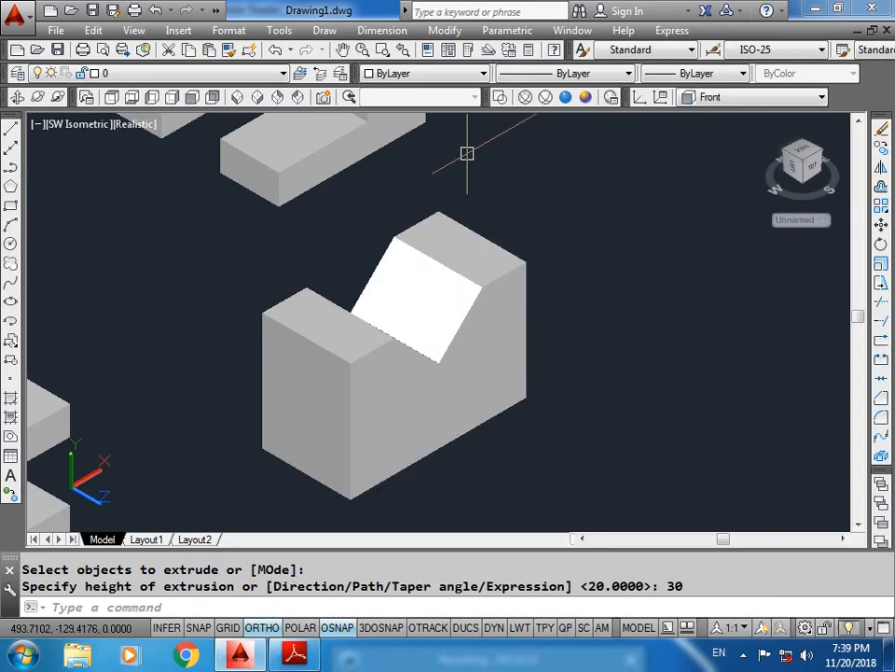
key(Escape)
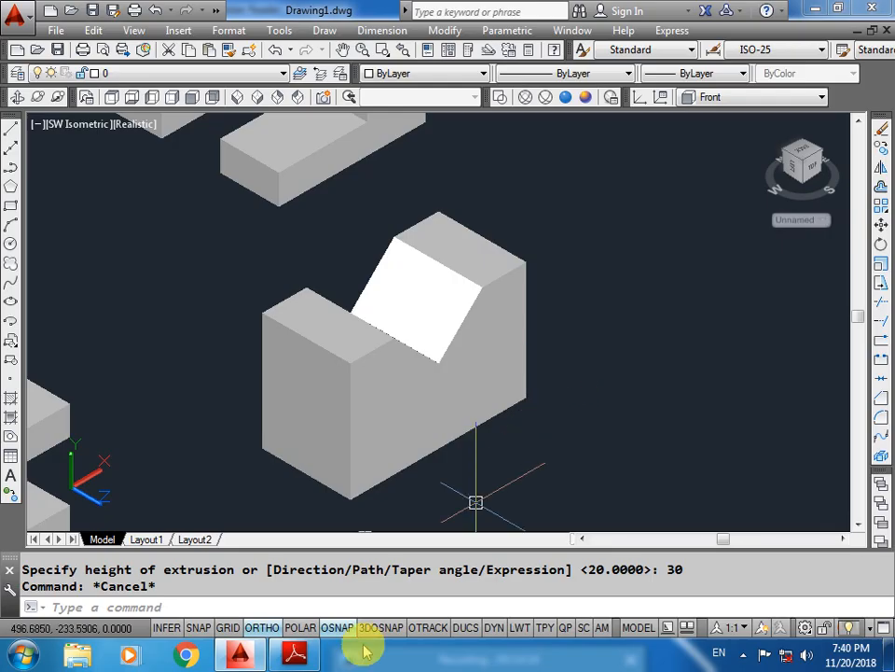
Step: Study figure 6 in the PDF in Adobe Reader, and set the UCS to Left in AutoCAD
mouse_move(314, 658)
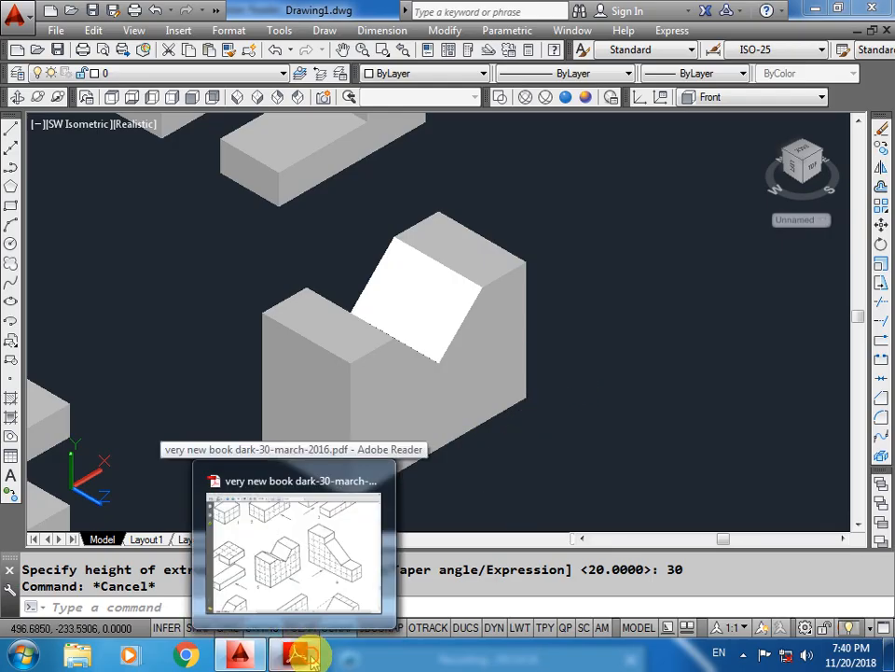
click(221, 492)
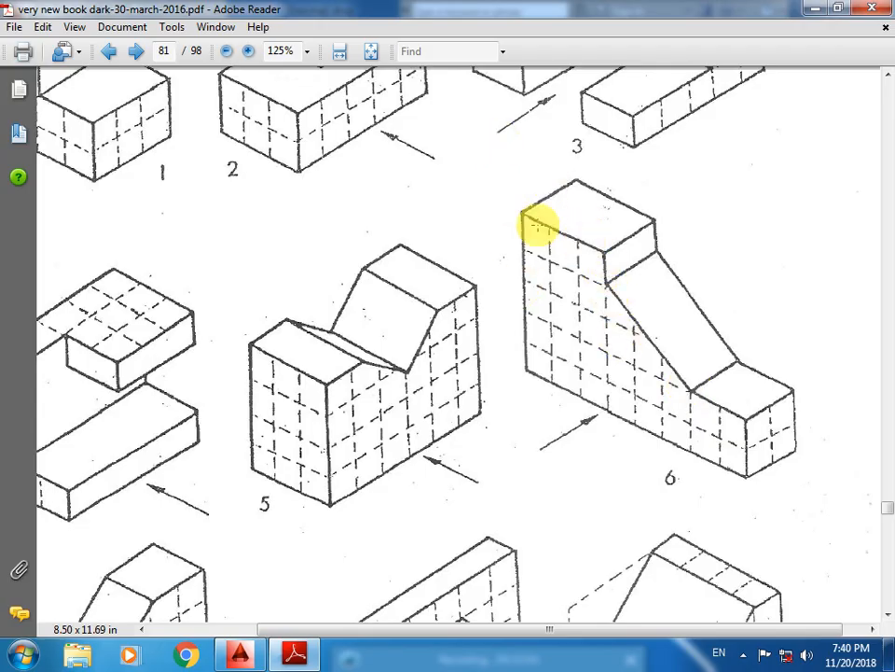
click(240, 653)
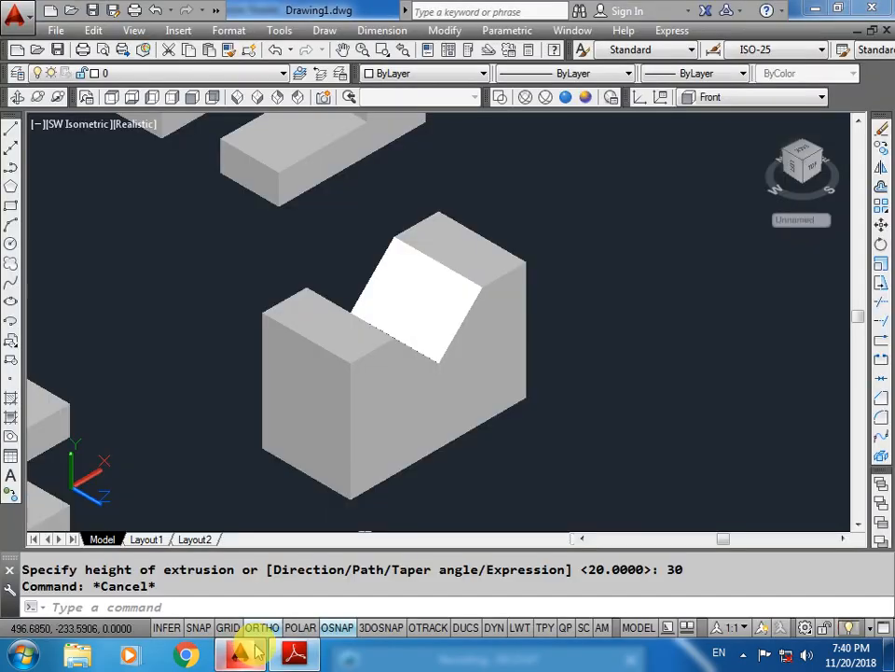
click(709, 97)
click(720, 204)
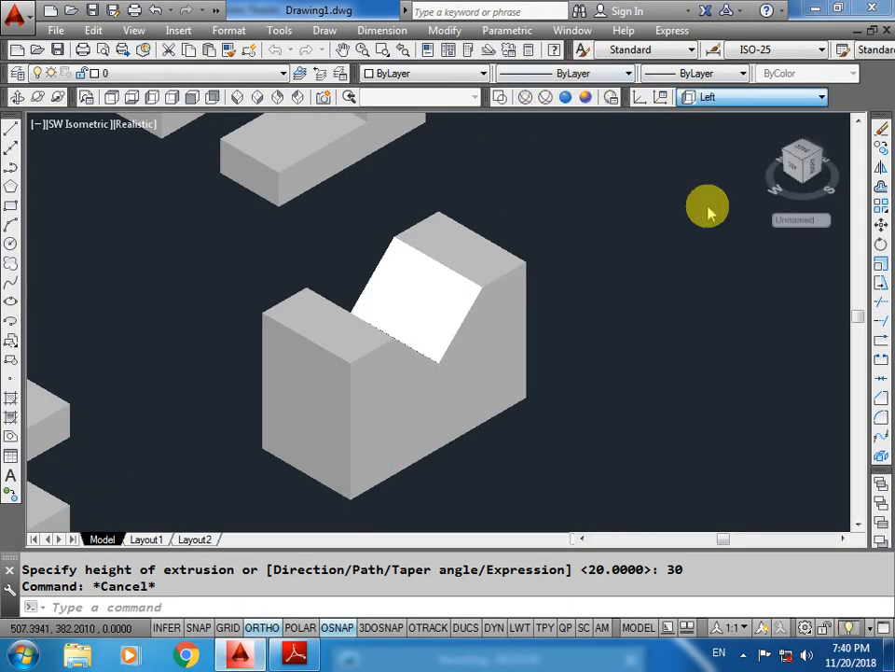
Step: Start figure 6's profile polyline in the empty area beside figure 5: 10 up, 30 in negative X, 50 down and 80 in positive X
middle_drag(572, 393, 518, 465)
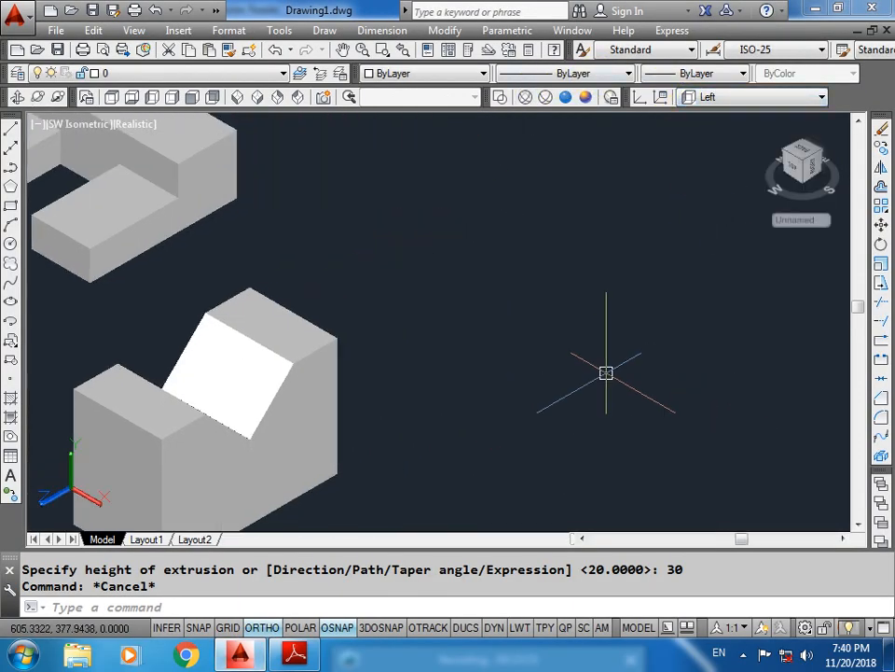
text(pl)
key(Return)
click(638, 383)
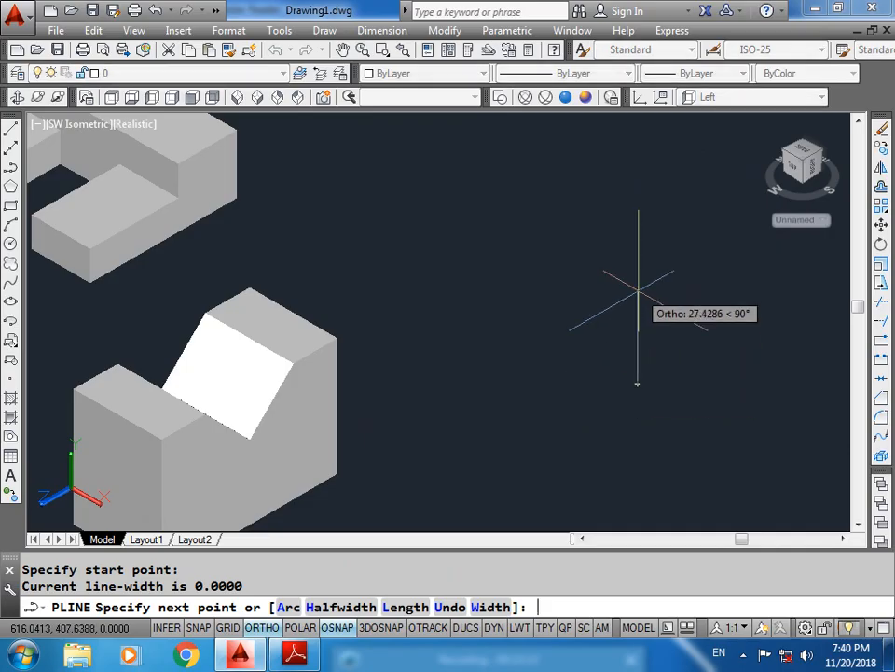
key(Return)
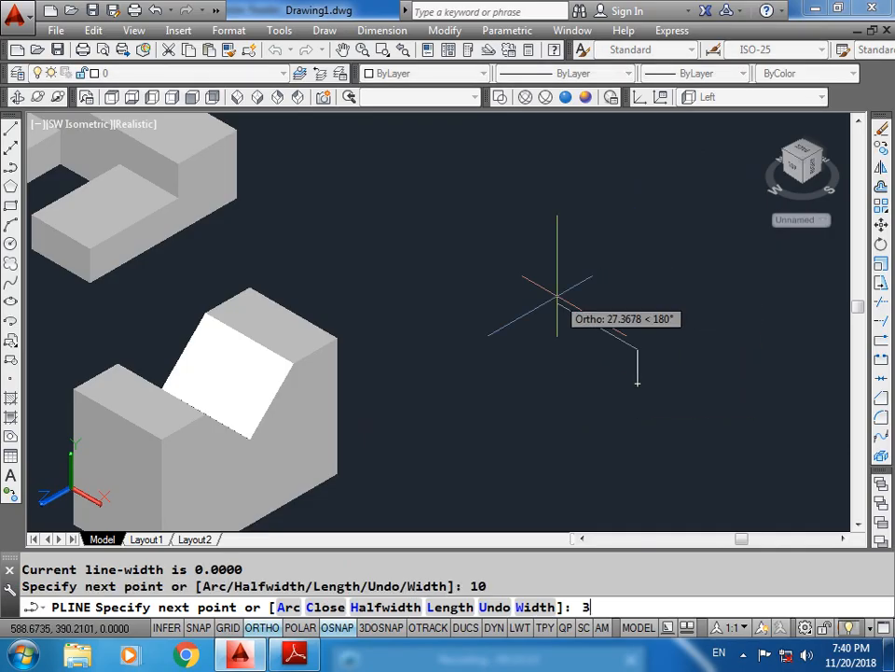
text(30)
key(Return)
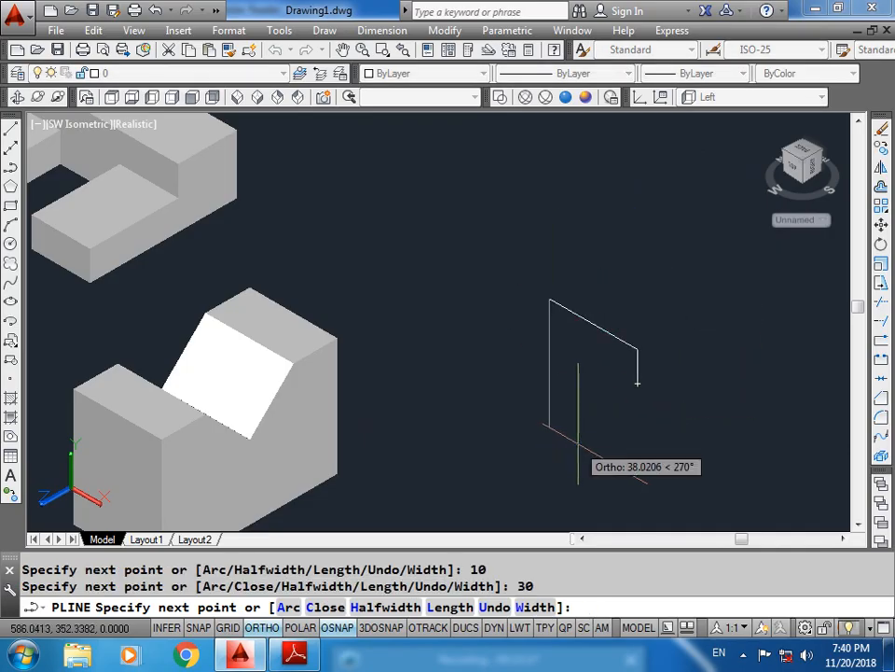
text(50)
key(Return)
scroll(588, 448, down, 3)
scroll(635, 457, up, 2)
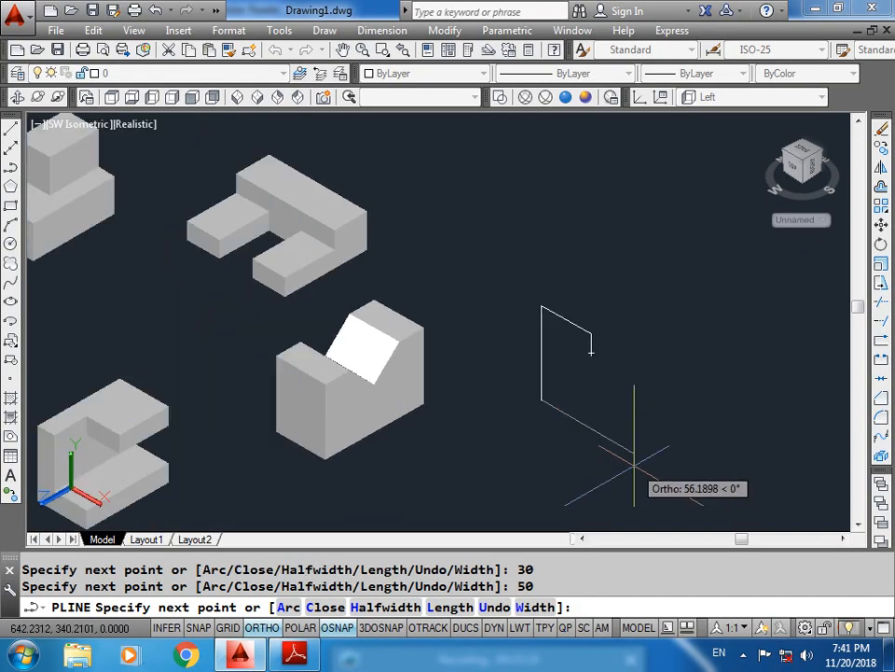
text(80)
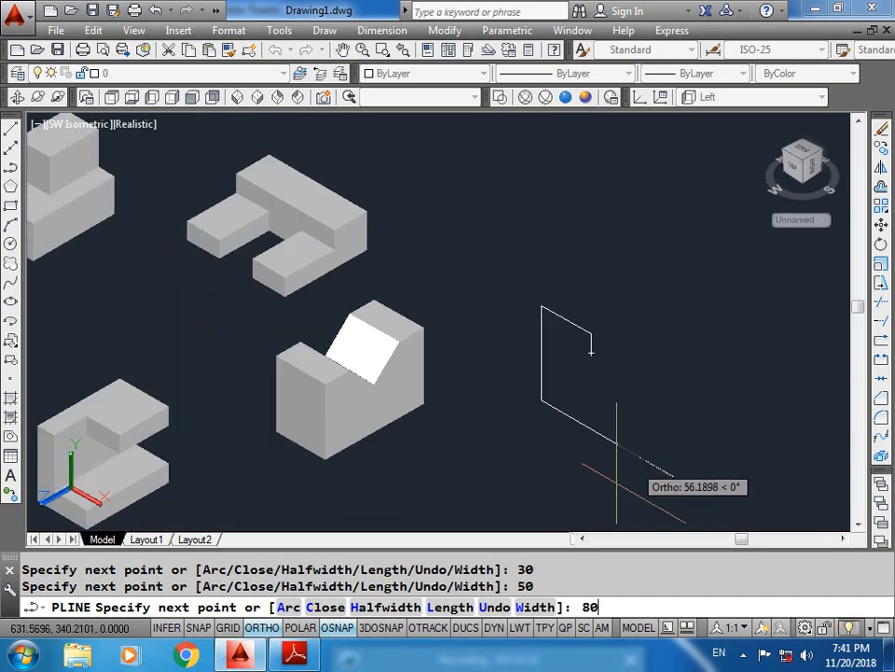
key(Return)
Step: Complete figure 6's profile after checking the PDF: add segments 20 up and 20 in negative X, and close the polyline with the slope
click(295, 653)
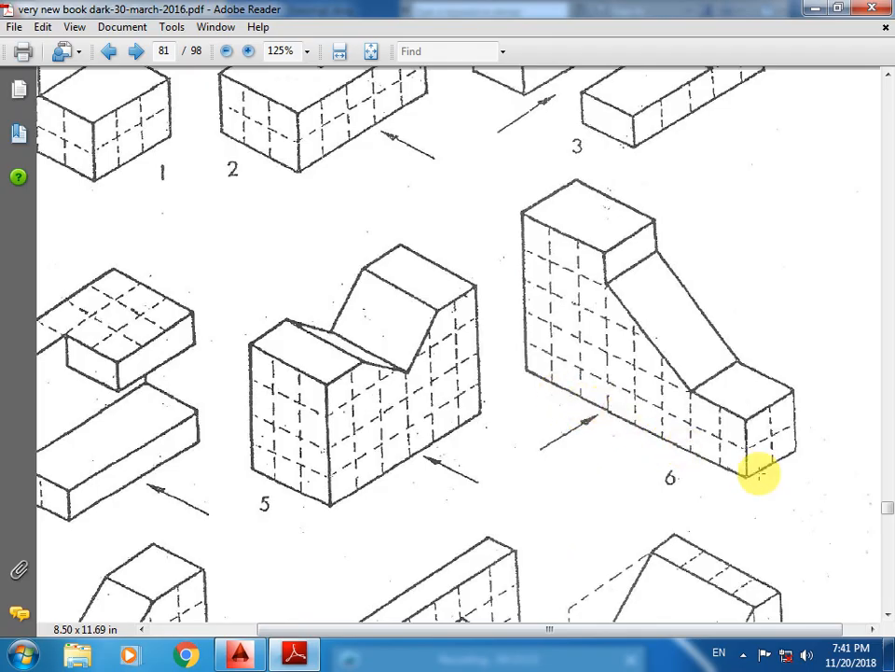
click(245, 656)
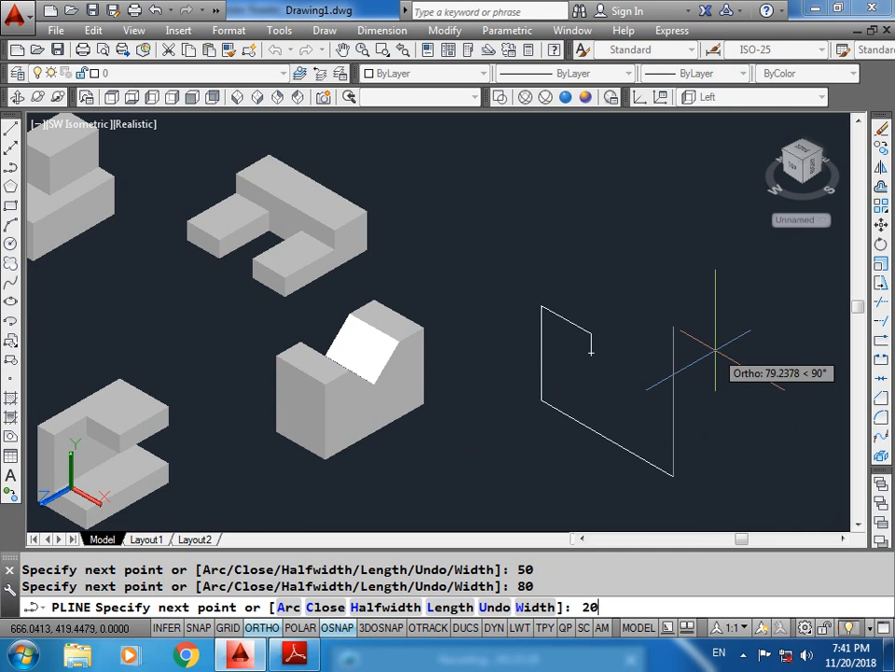
key(Return)
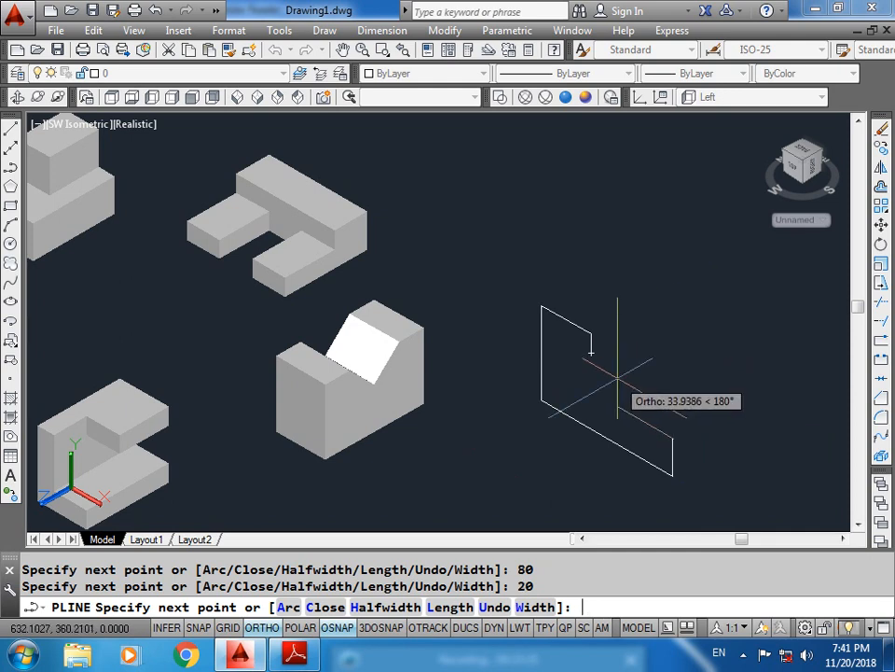
text(20)
key(Return)
text(c)
key(Return)
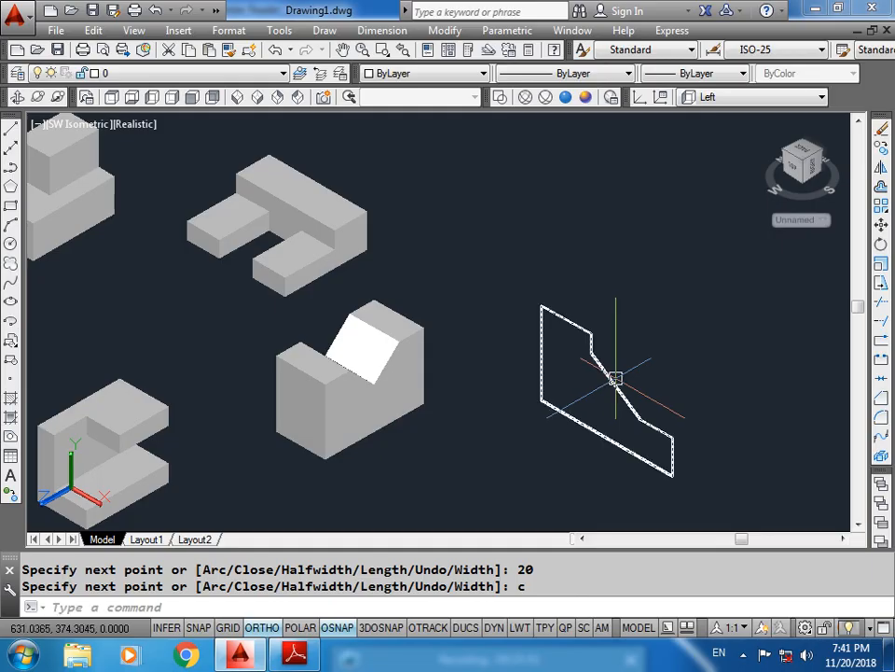
click(606, 364)
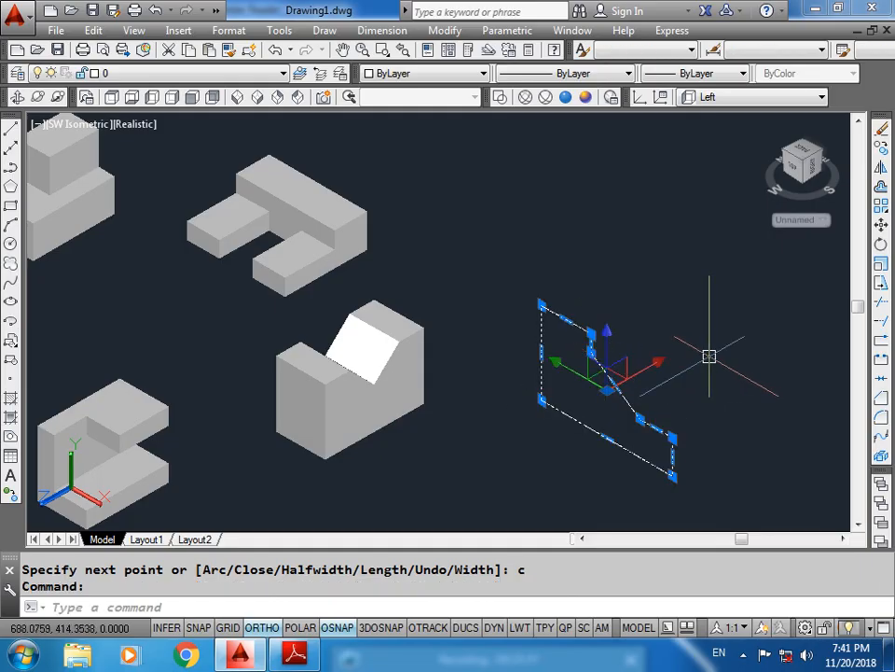
key(Escape)
Step: Check figure 6's depth in the PDF in Adobe Reader, and extrude its closed profile 20 units in AutoCAD
click(315, 657)
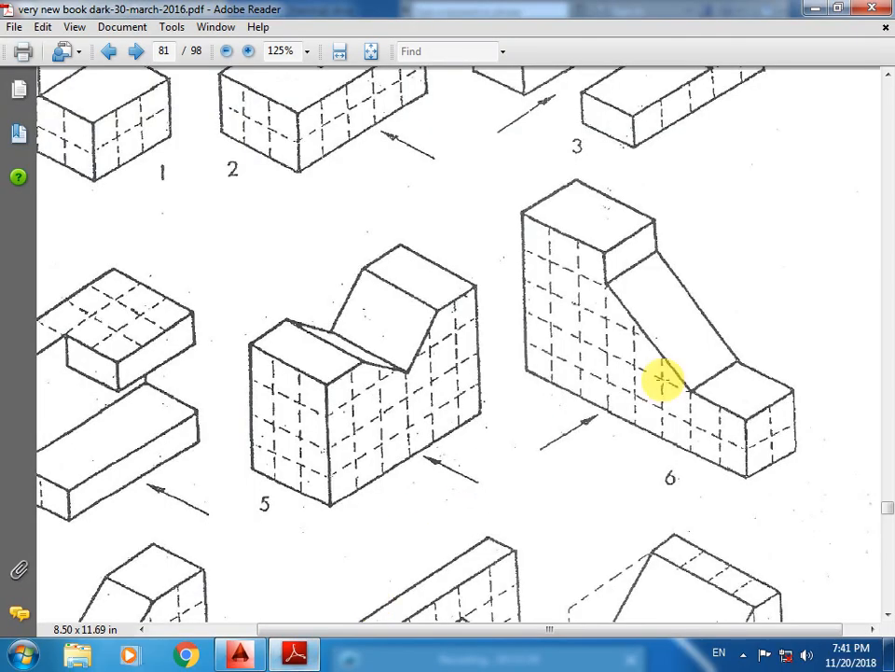
click(239, 655)
text(ext)
key(Return)
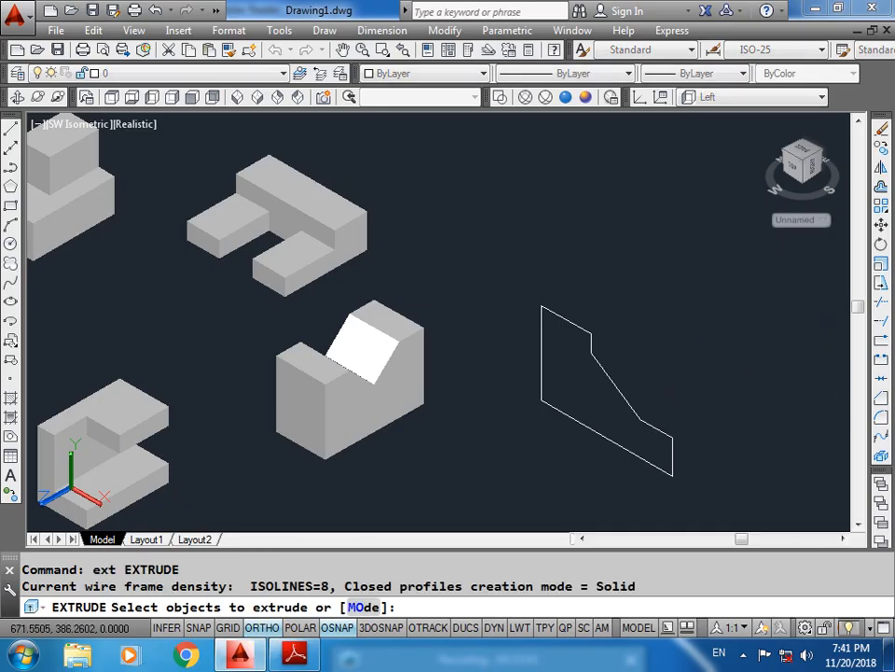
click(642, 419)
key(Return)
text(20)
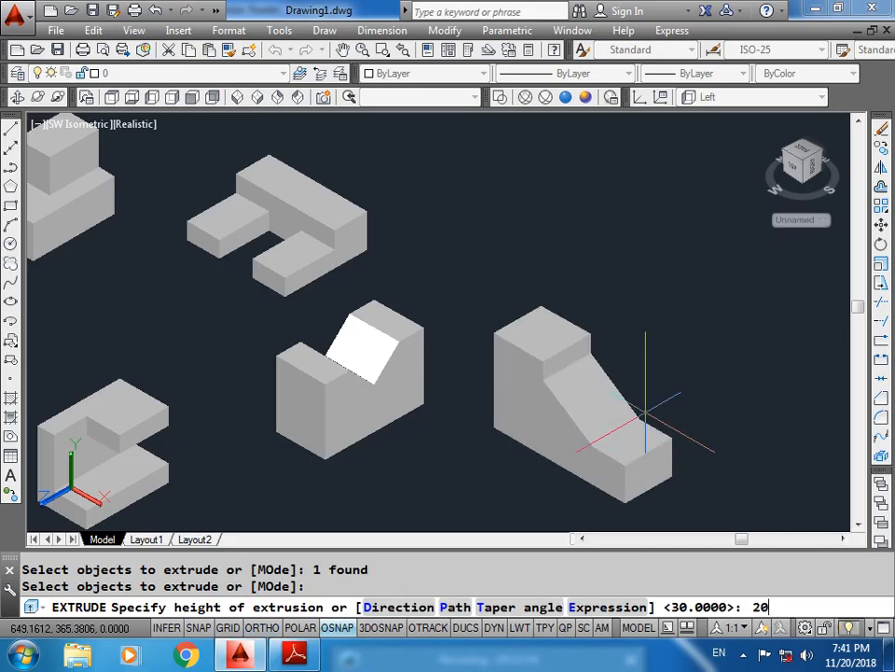
key(Return)
key(Escape)
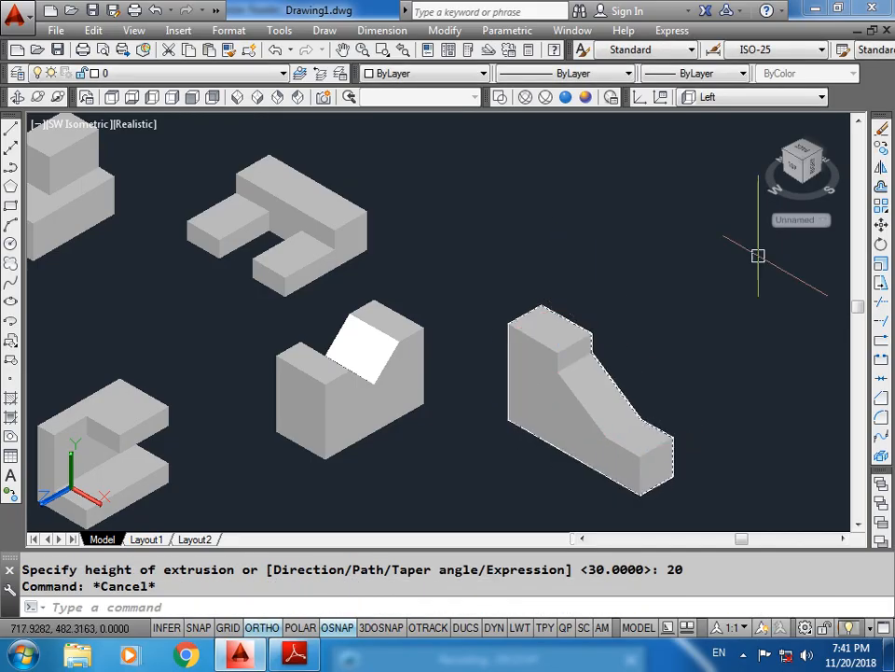
Step: Study figure 7 on page 81 of the PDF in Adobe Reader, and set the UCS to Front in AutoCAD
click(296, 657)
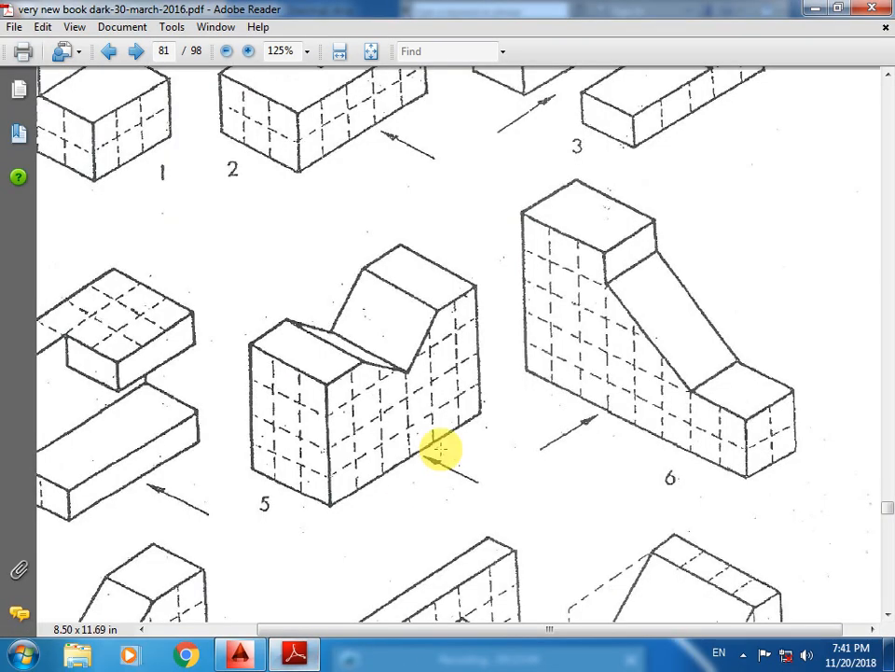
scroll(220, 592, down, 10)
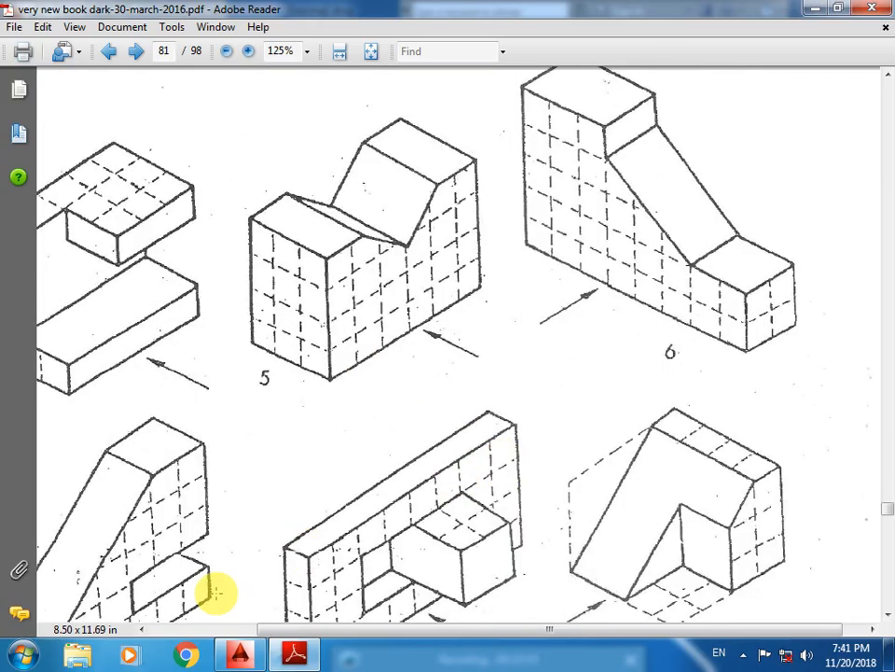
scroll(320, 549, down, 10)
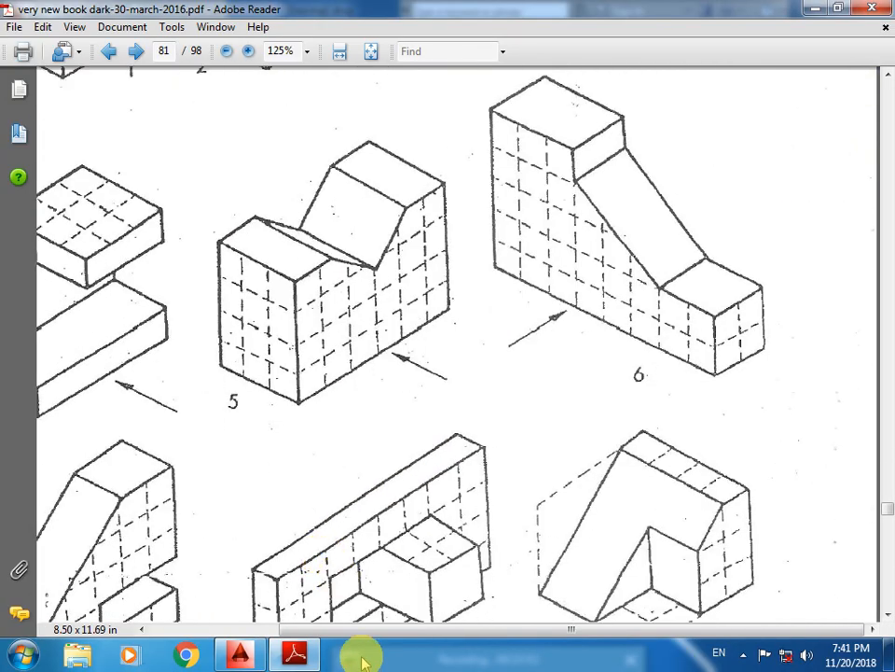
drag(388, 631, 224, 625)
scroll(295, 530, down, 7)
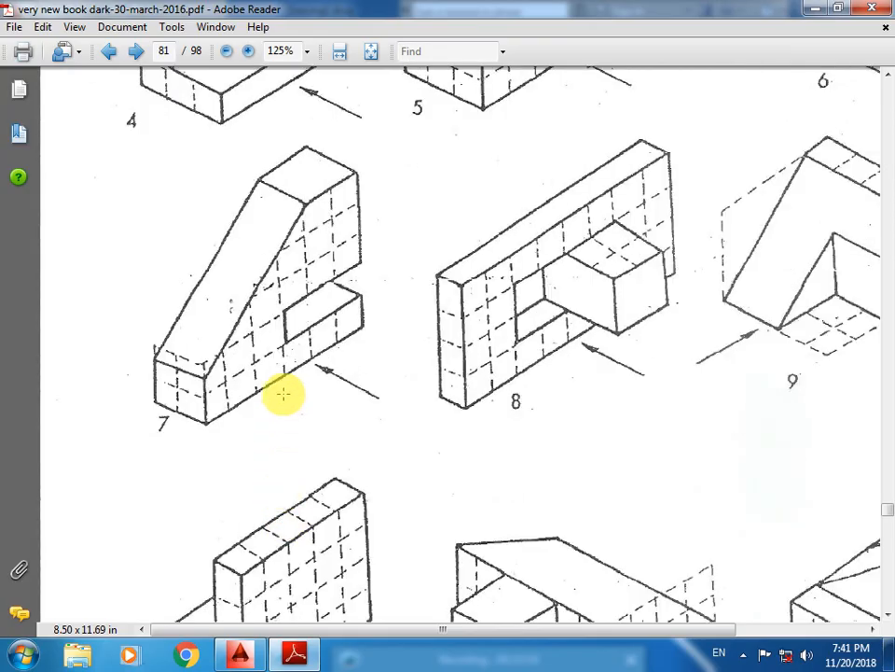
scroll(284, 394, up, 2)
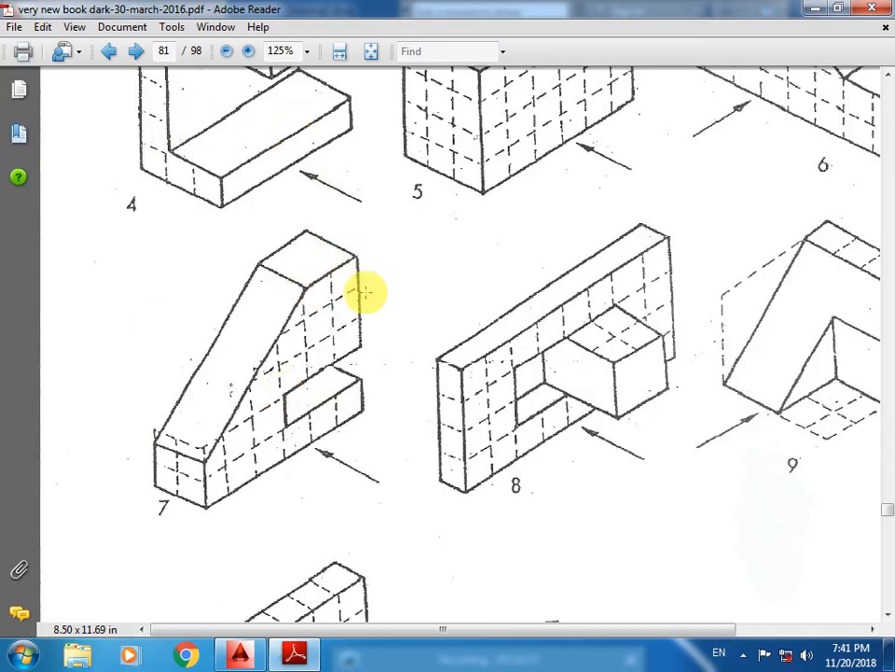
click(240, 654)
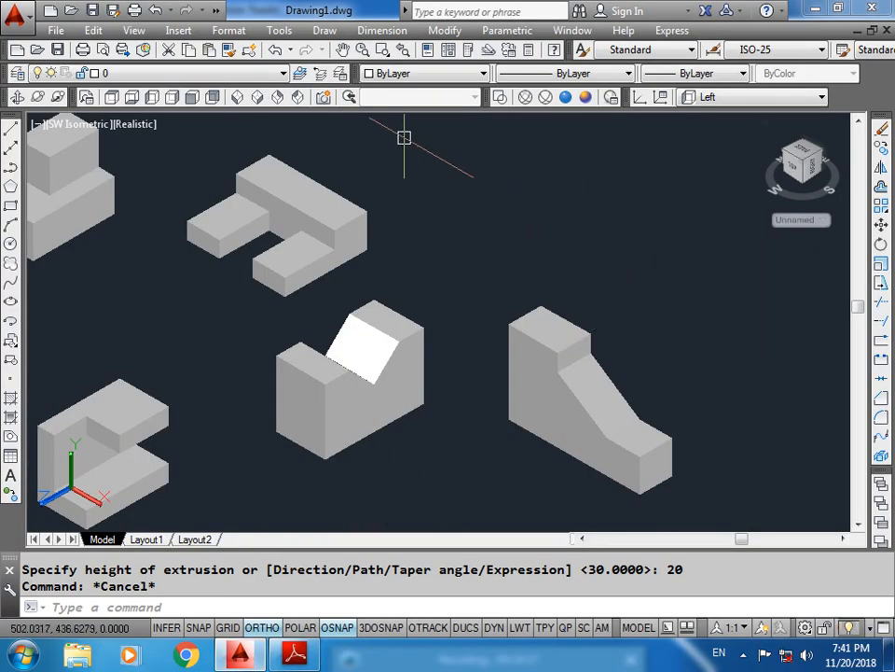
click(707, 97)
click(709, 175)
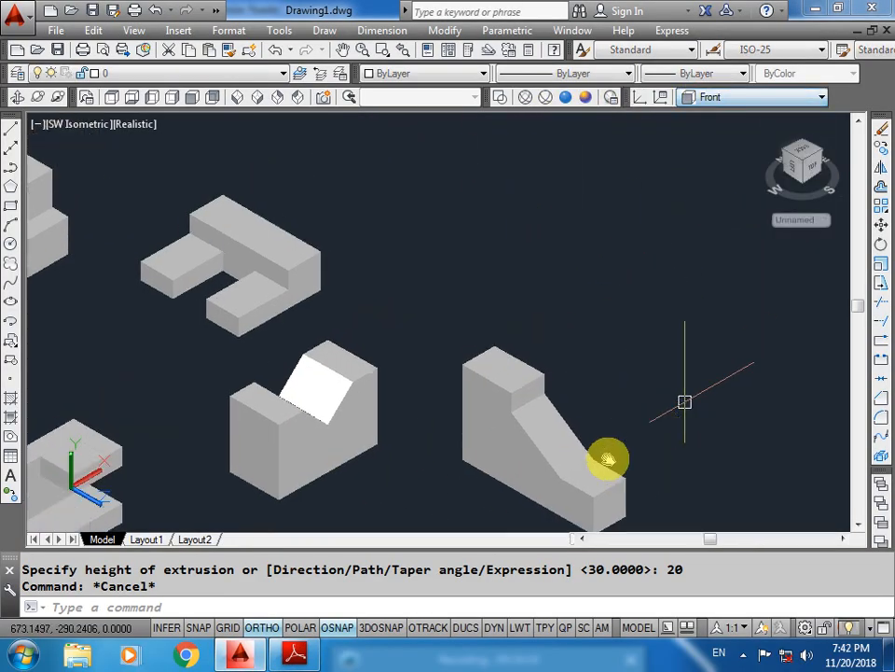
Step: Start figure 7's profile polyline in the empty area: 20 in positive X, 30 down and, after checking the PDF, 30 in negative X
text(pl)
key(Return)
click(240, 238)
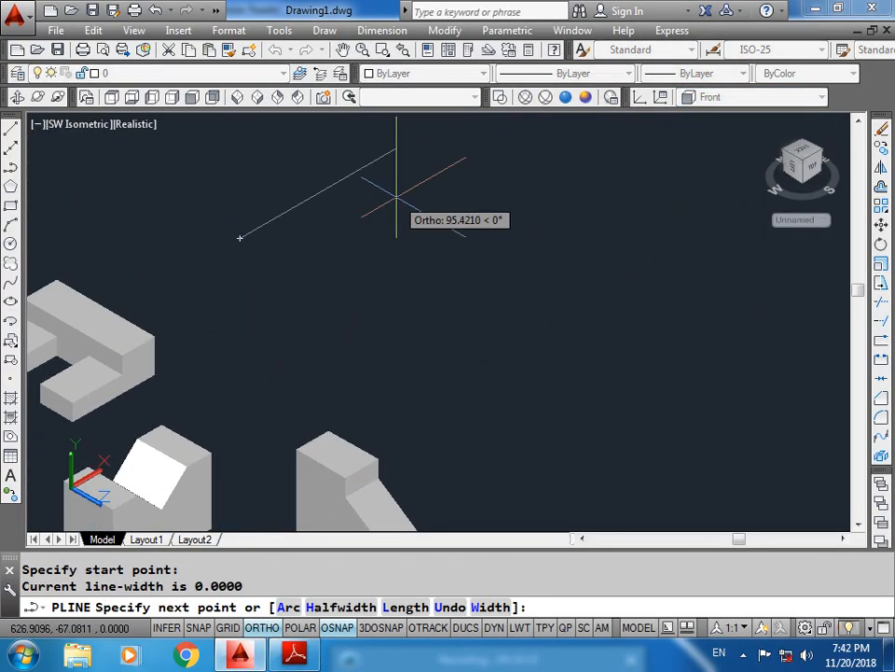
text(20)
key(Return)
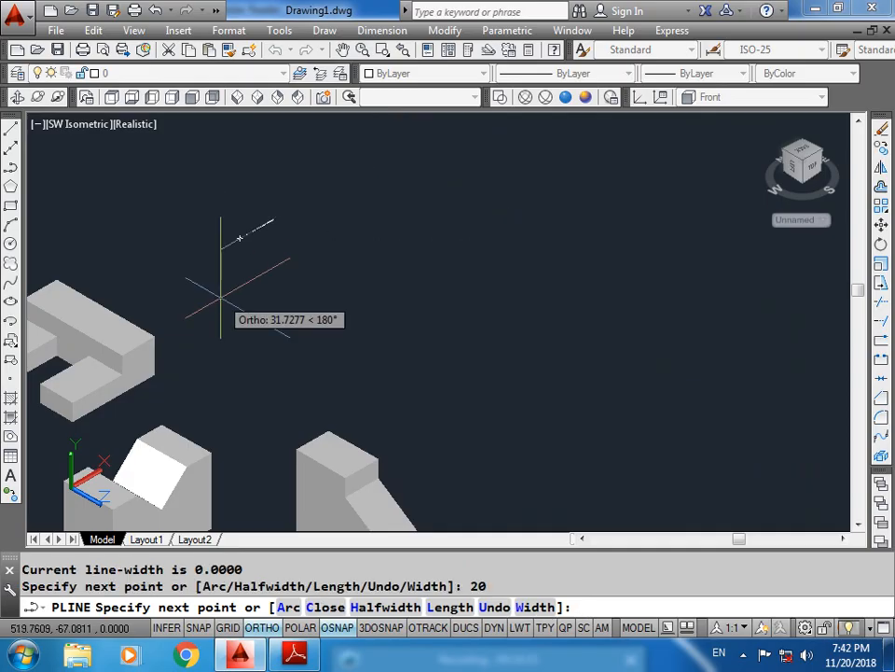
text(30)
key(Return)
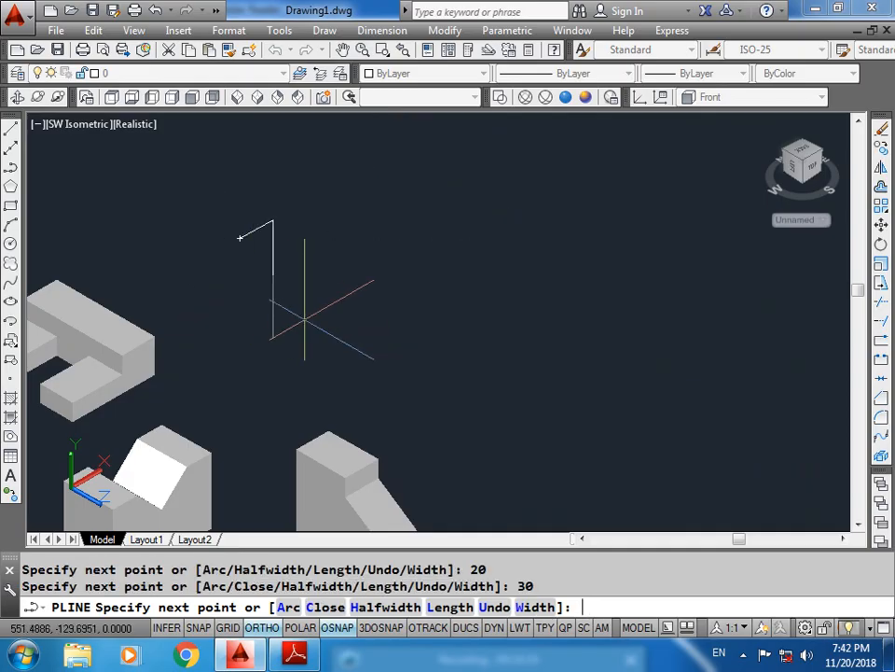
click(295, 653)
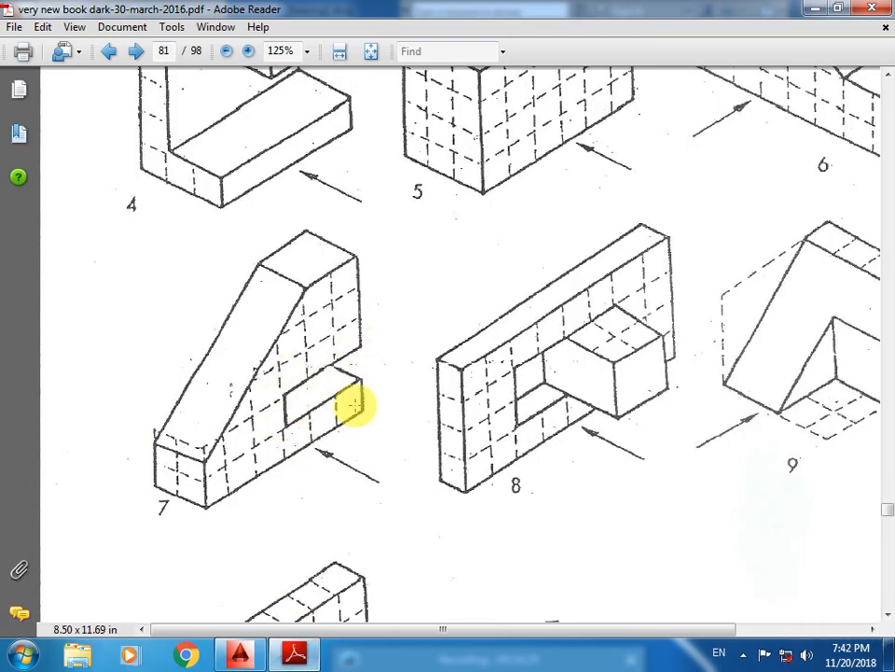
click(239, 653)
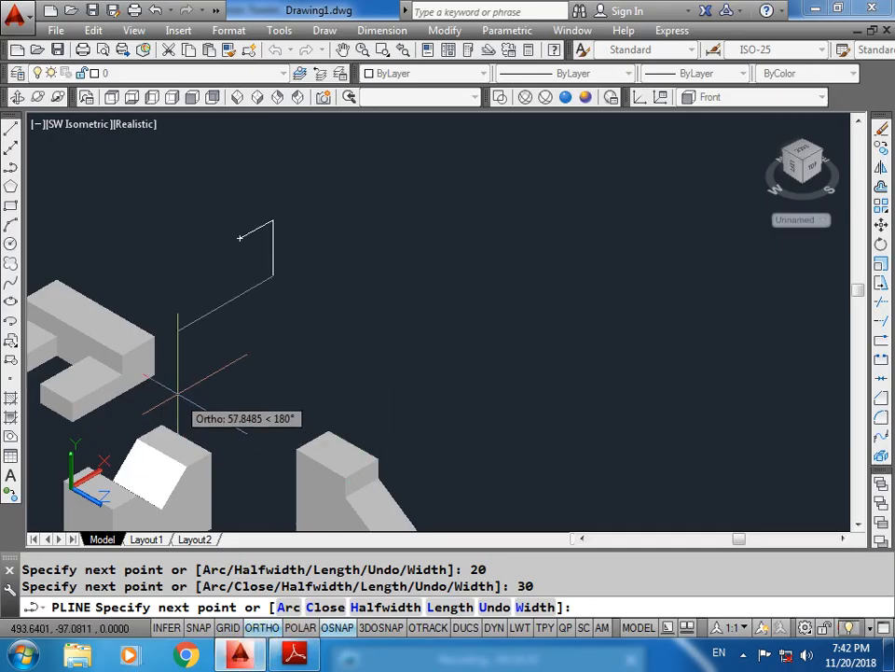
key(Return)
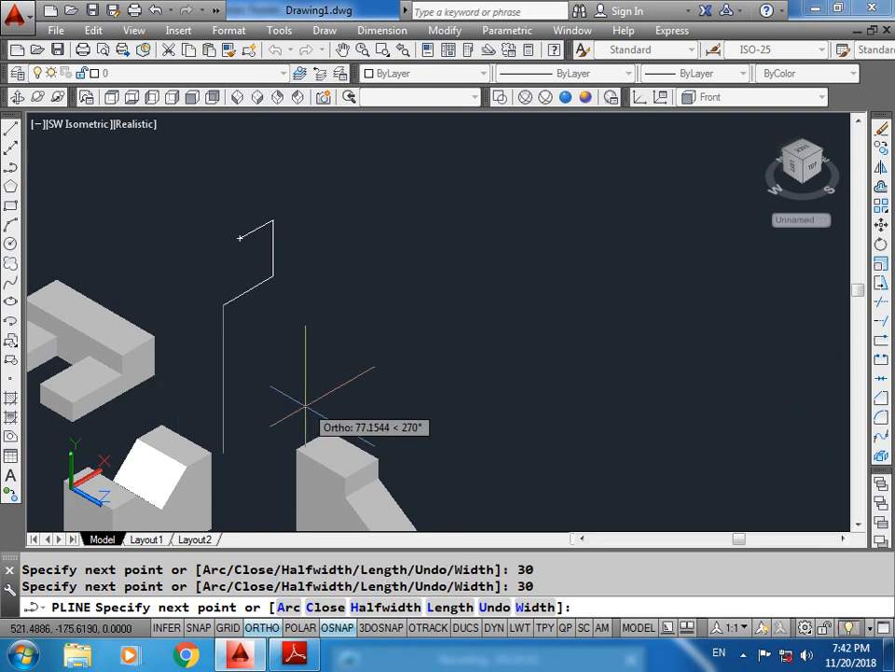
Step: Continue figure 7's profile around the slot with segments 10 down, 30 in positive X and 10 down
text(10)
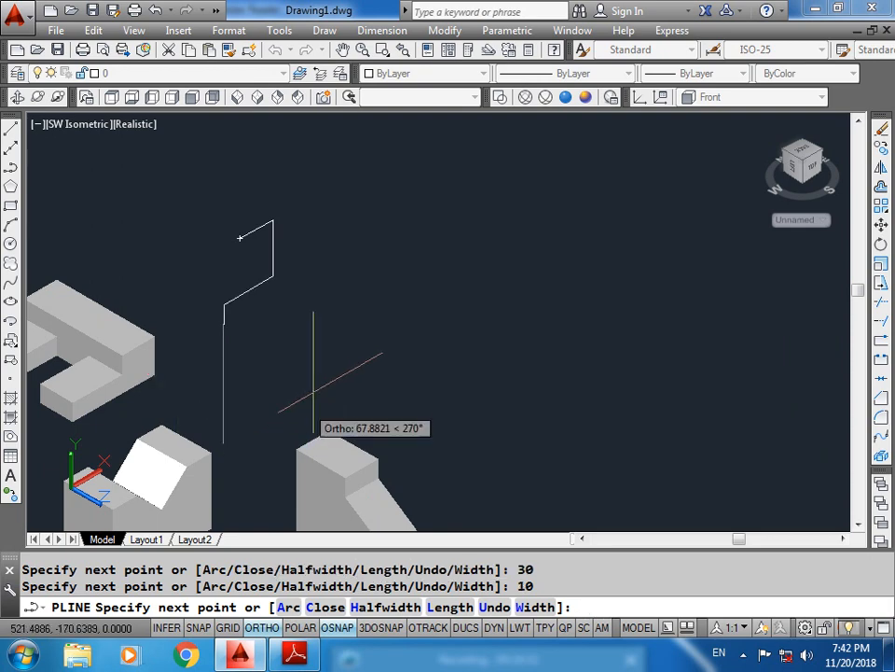
key(Return)
text(30)
key(Return)
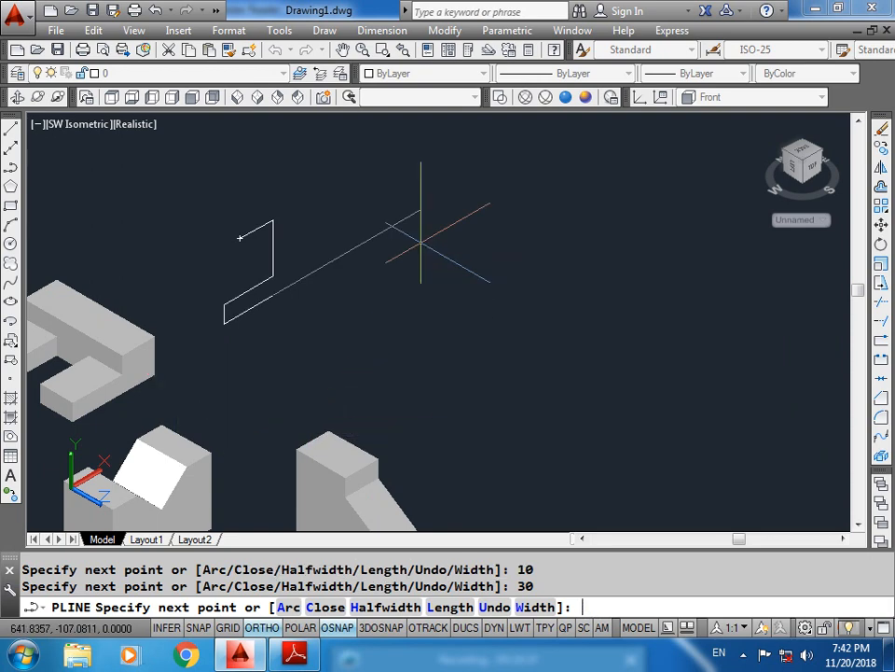
text(10)
key(Return)
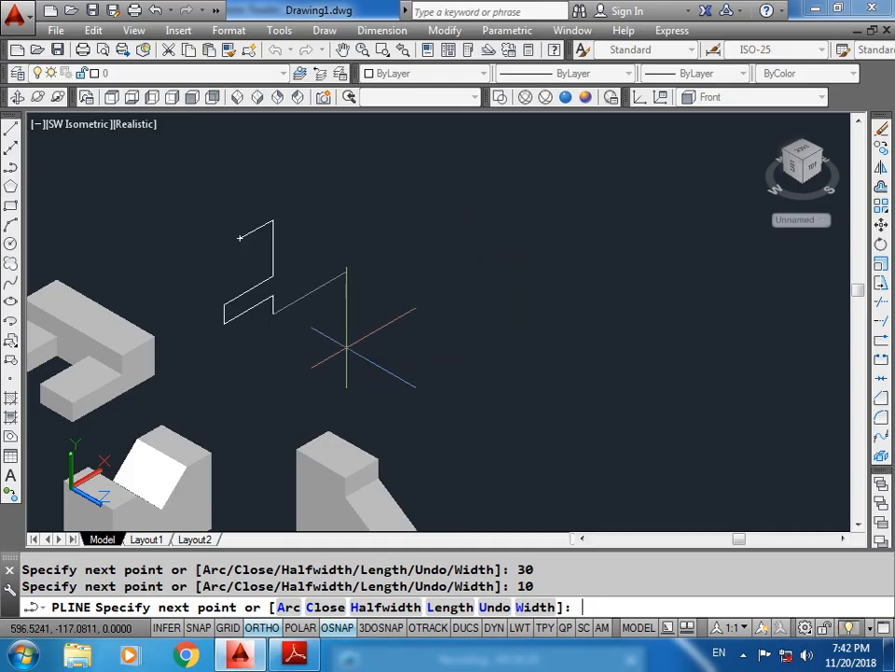
Step: Complete figure 7's profile after checking the PDF: add segments 60 in negative X and 15 up, and close the polyline with the slope
click(297, 656)
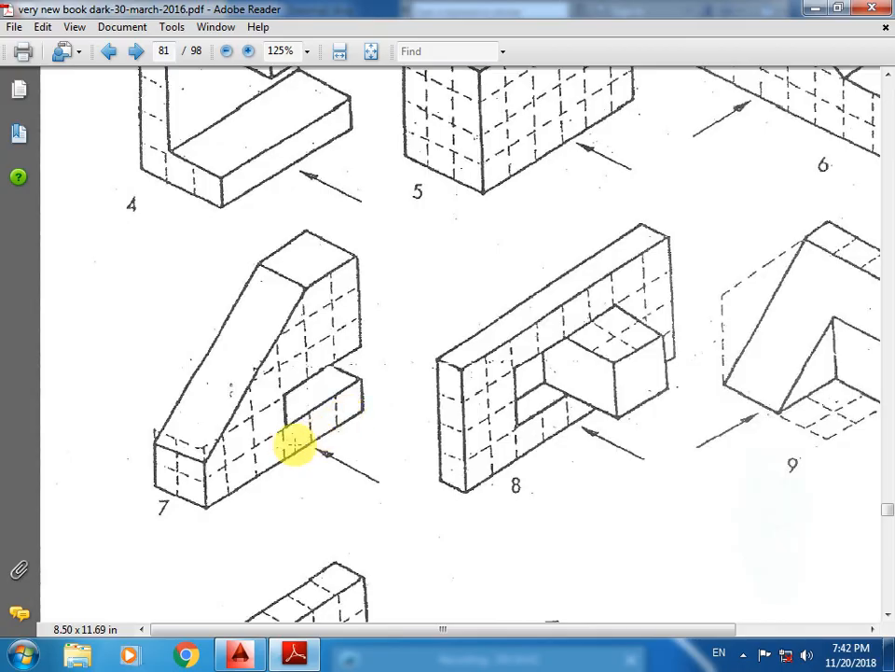
click(248, 653)
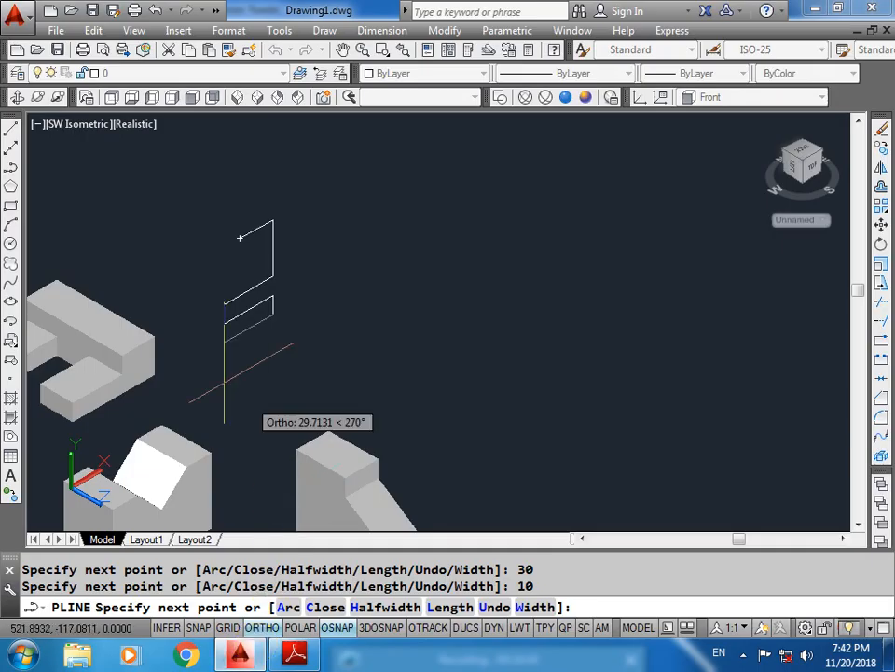
key(Return)
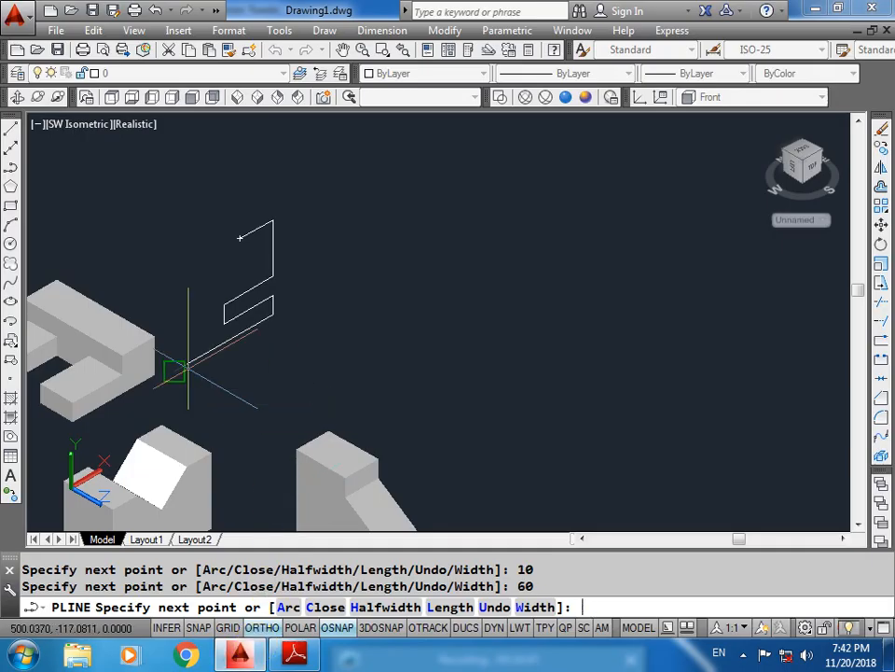
key(alt+Tab)
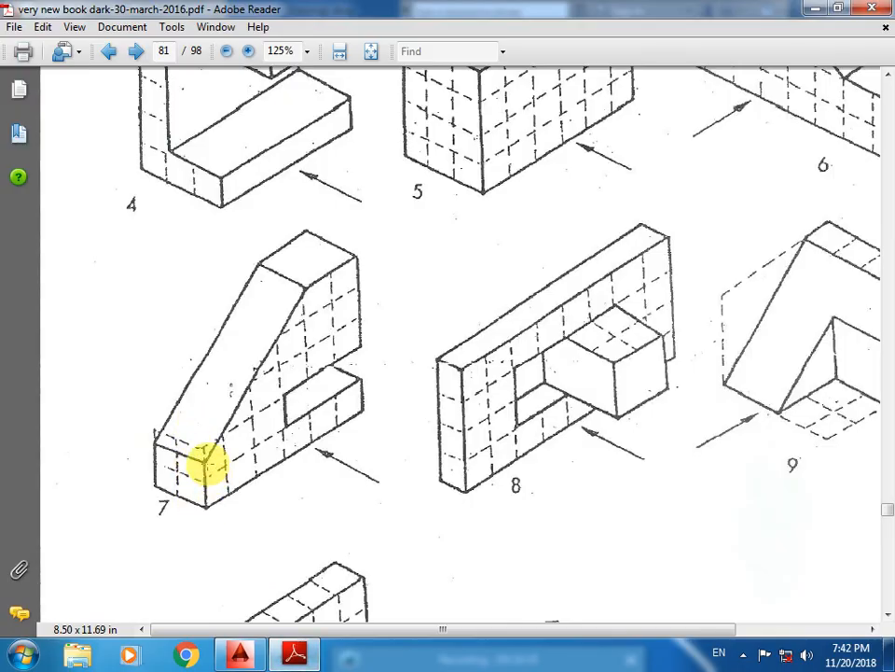
click(240, 655)
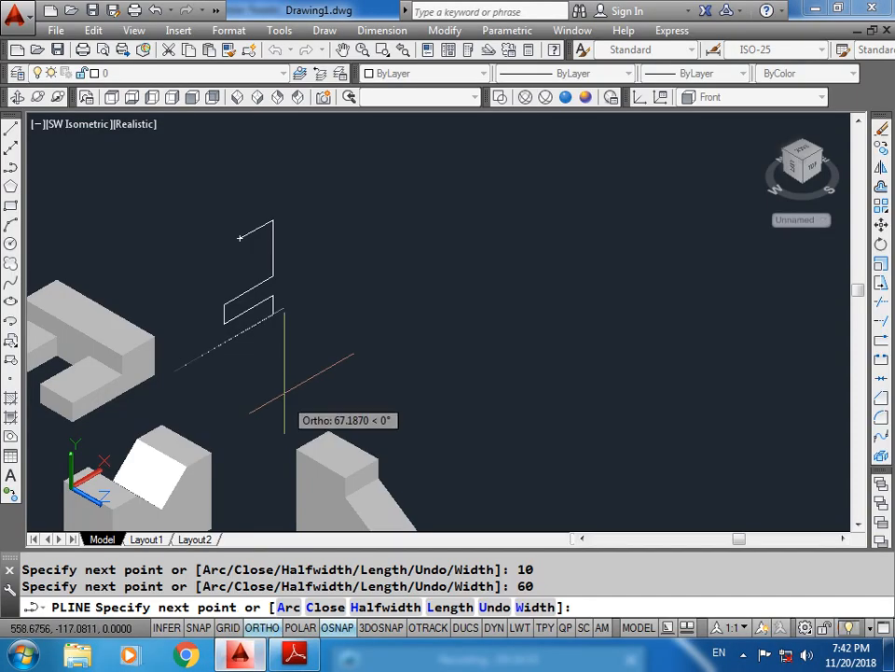
click(284, 384)
text(15)
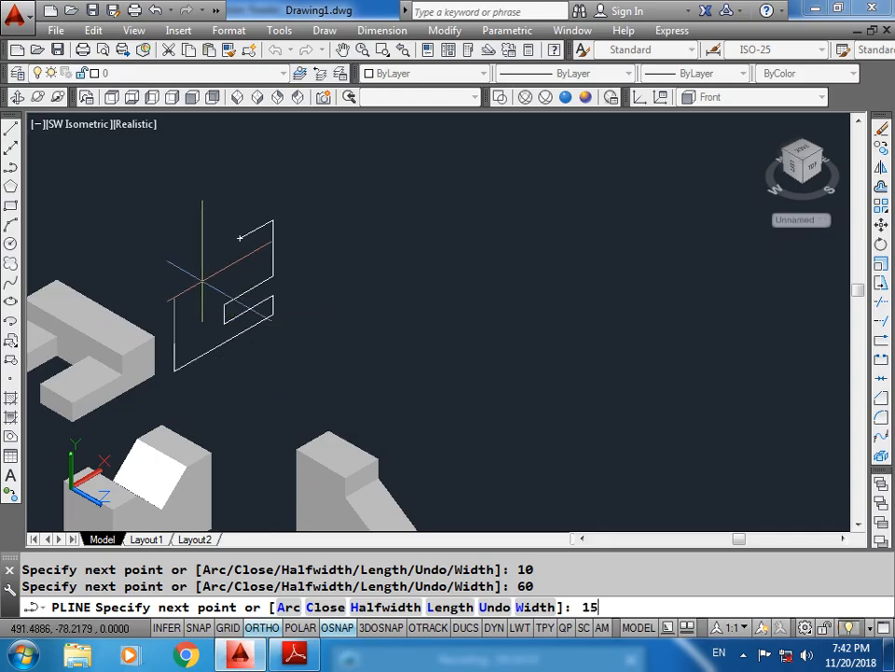
text( Spec)
key(Return)
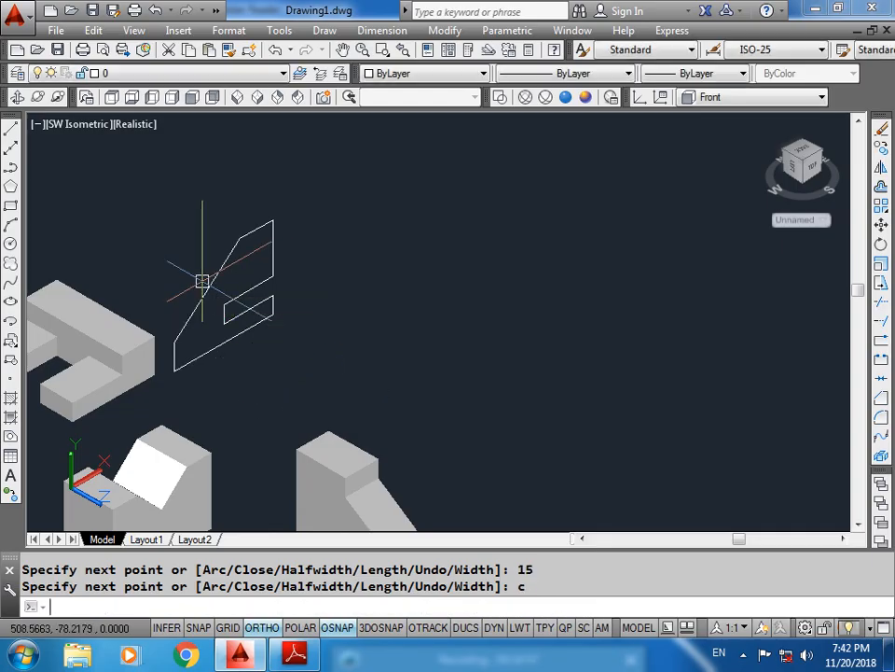
Step: Check figure 7's depth in the PDF in Adobe Reader, and extrude its closed profile 20 units in AutoCAD
click(295, 655)
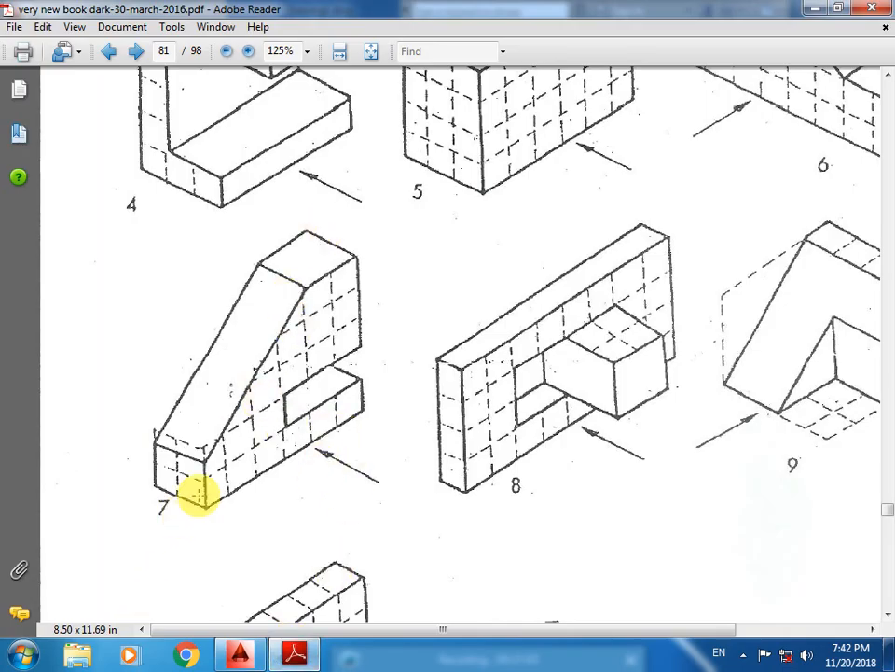
click(240, 655)
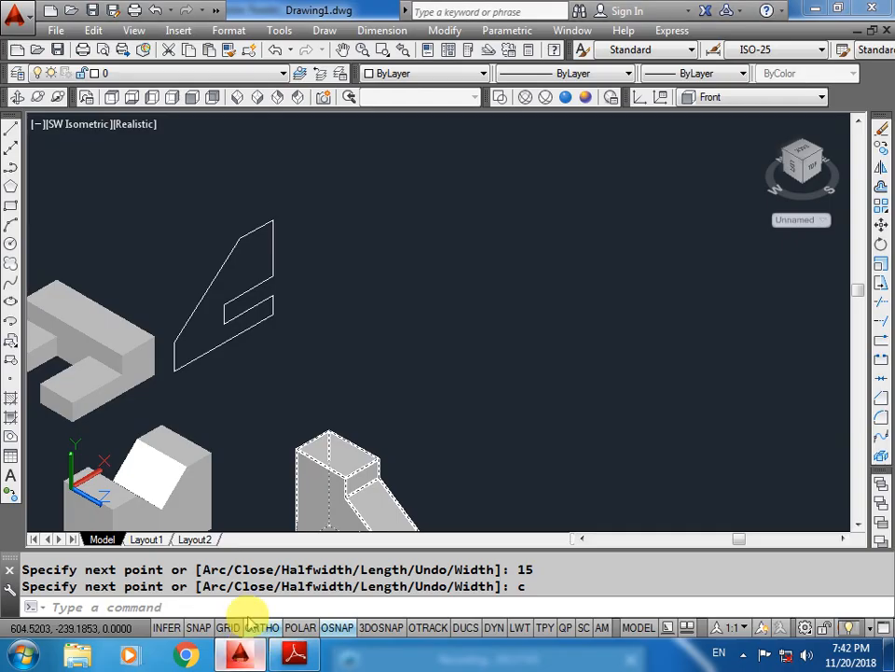
text(ext)
key(Return)
click(262, 336)
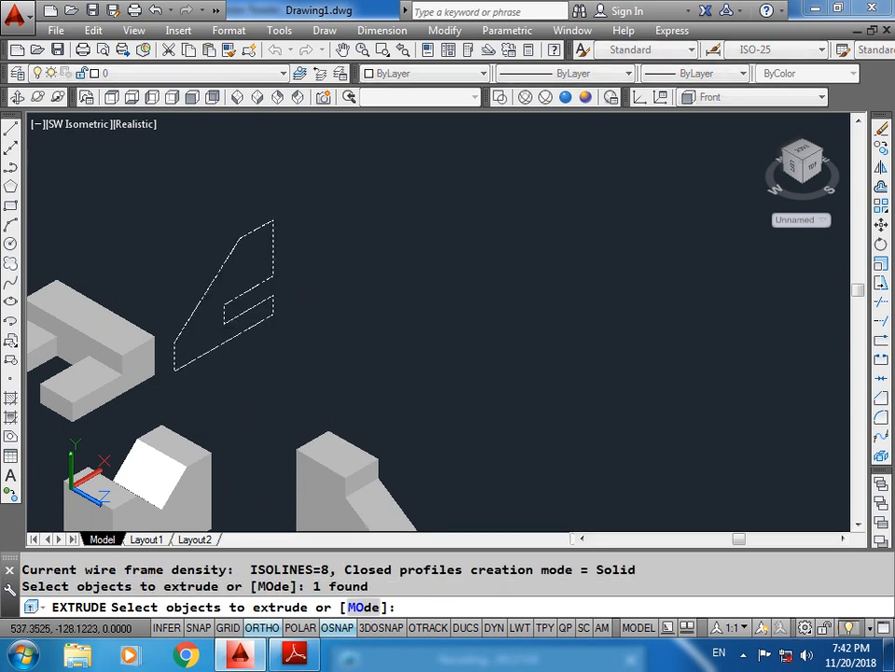
key(Return)
key(Return)
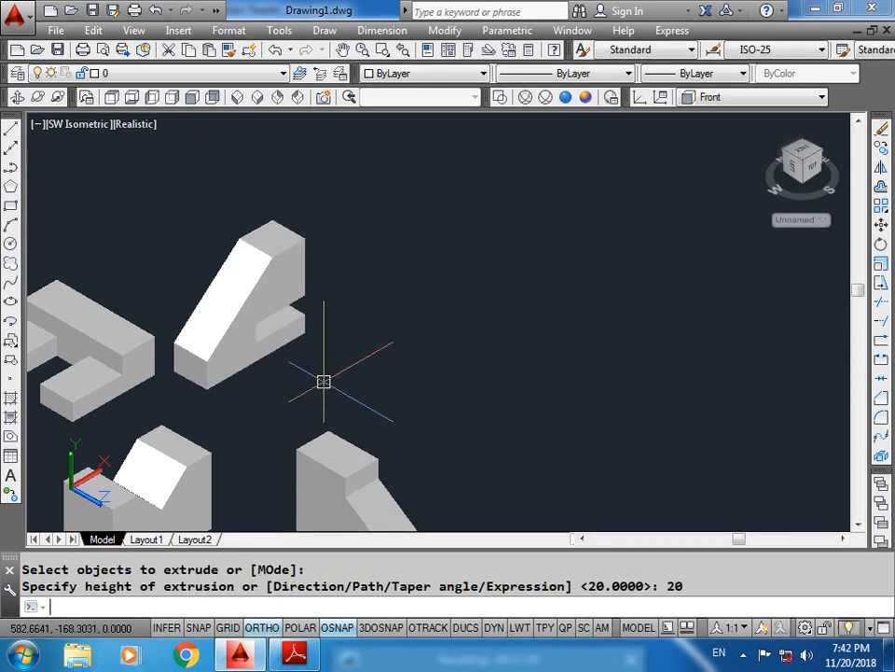
Step: Study figure 12 on page 81 of the PDF in Adobe Reader, and set the UCS to Left in AutoCAD
key(alt+Tab)
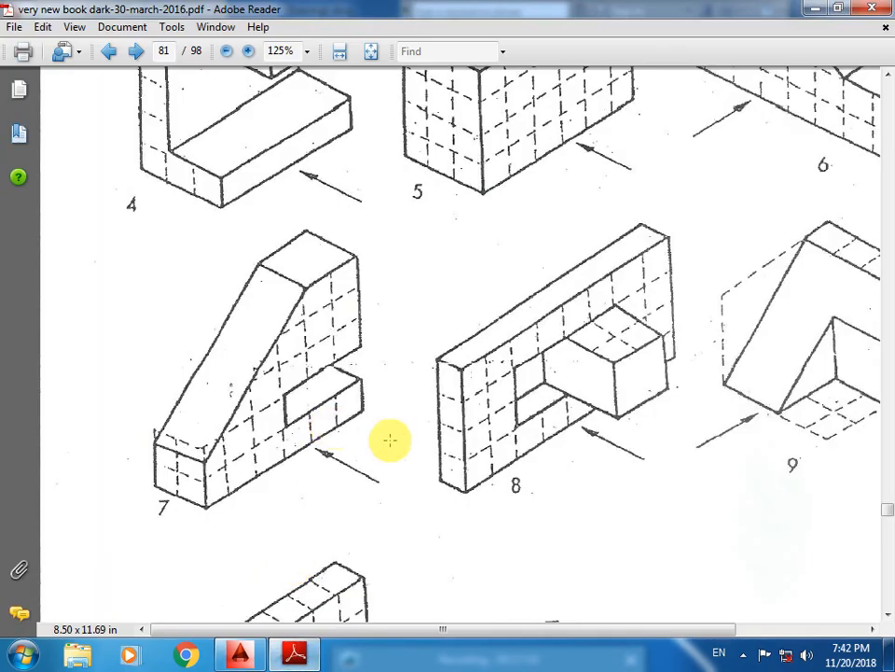
scroll(390, 440, down, 3)
drag(410, 640, 703, 616)
scroll(730, 510, down, 3)
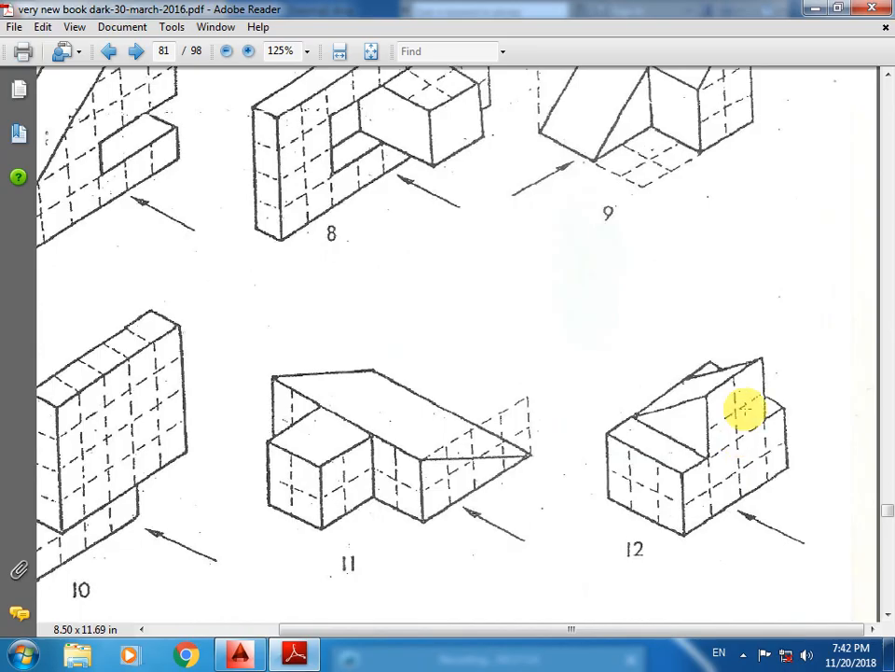
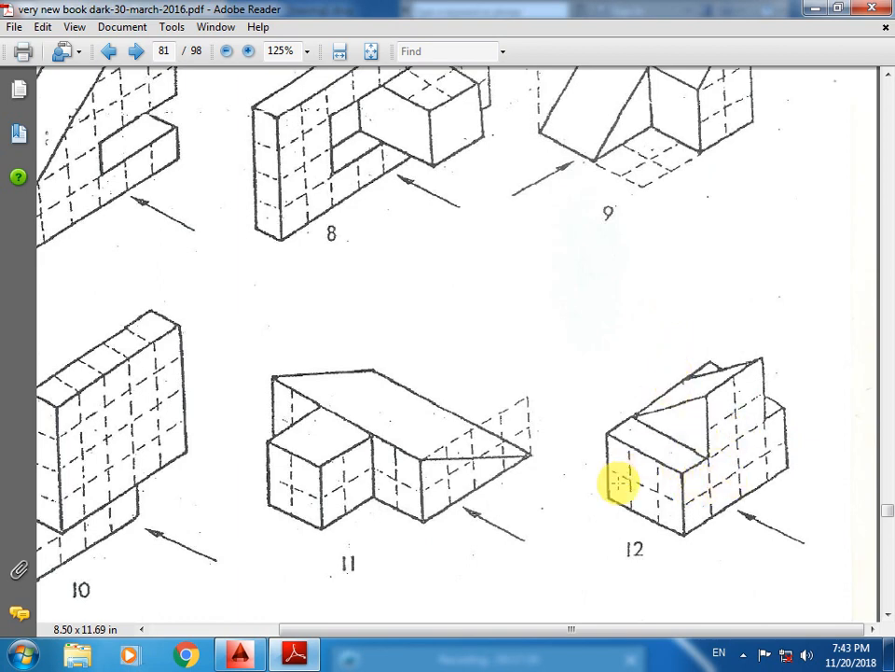
click(239, 654)
click(706, 100)
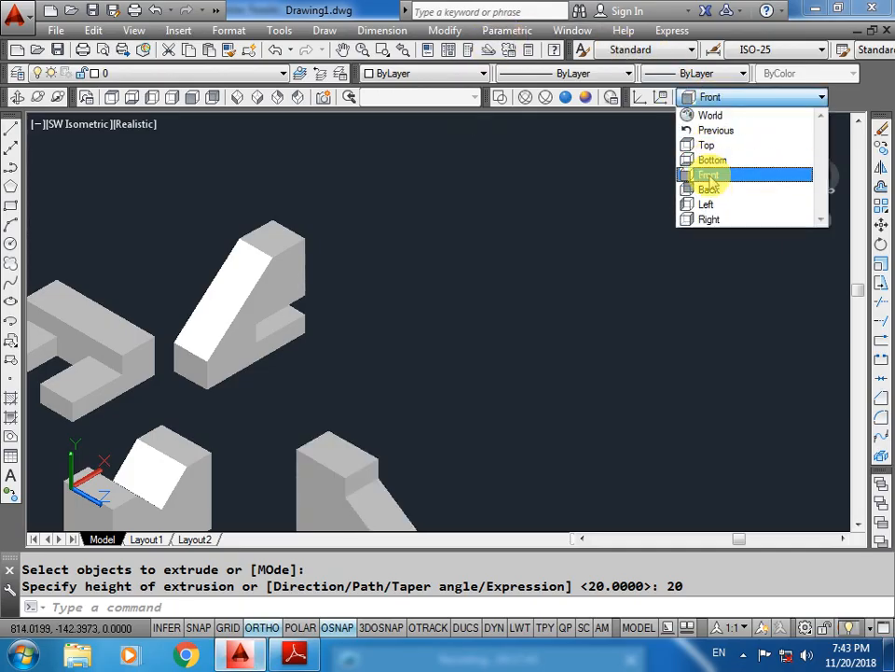
click(704, 204)
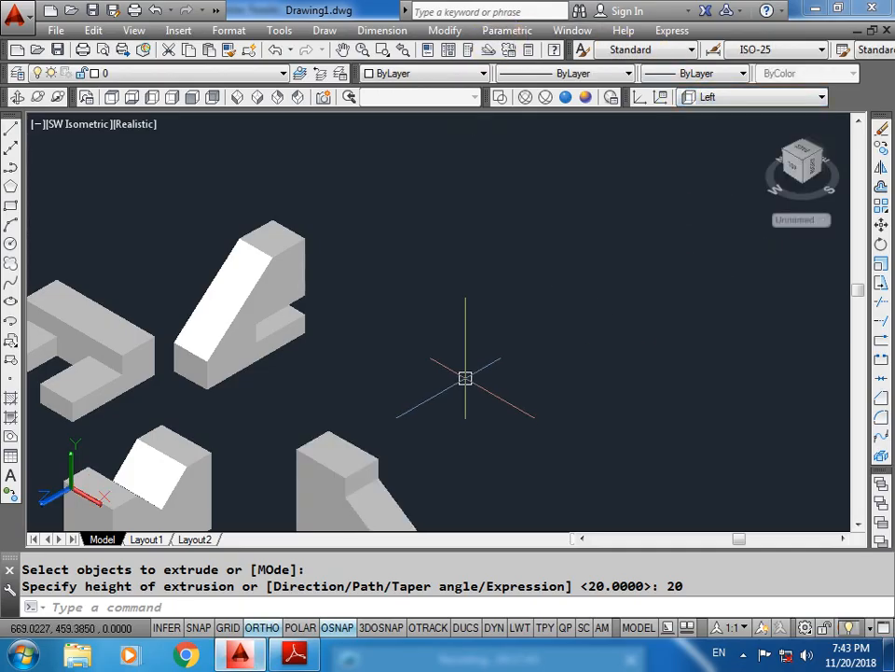
Step: Draw a 30 by 20 rectangle in the empty area beside figure 7 as figure 12's front end face
text(rec)
key(Return)
click(444, 317)
text(@30,20)
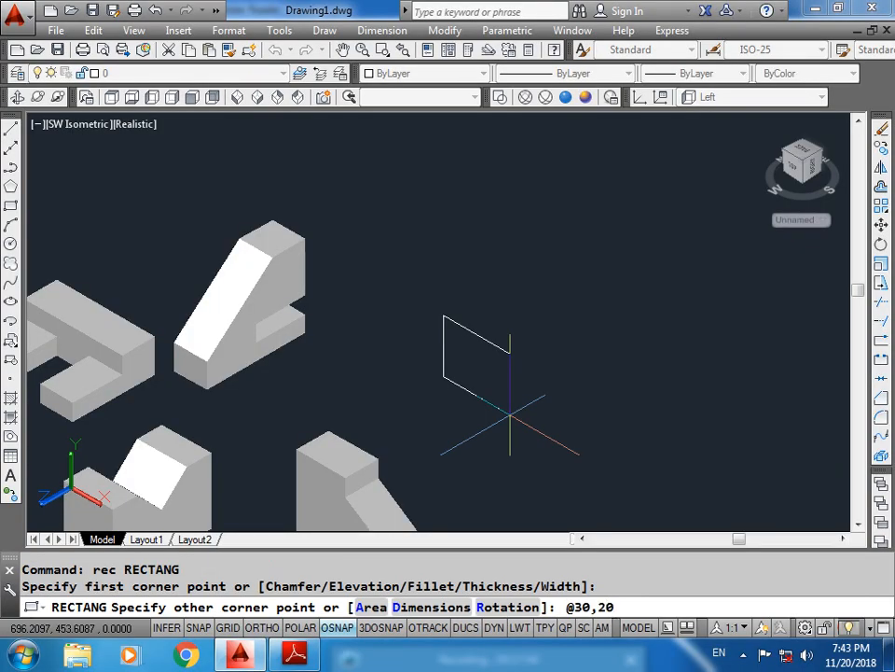
key(Return)
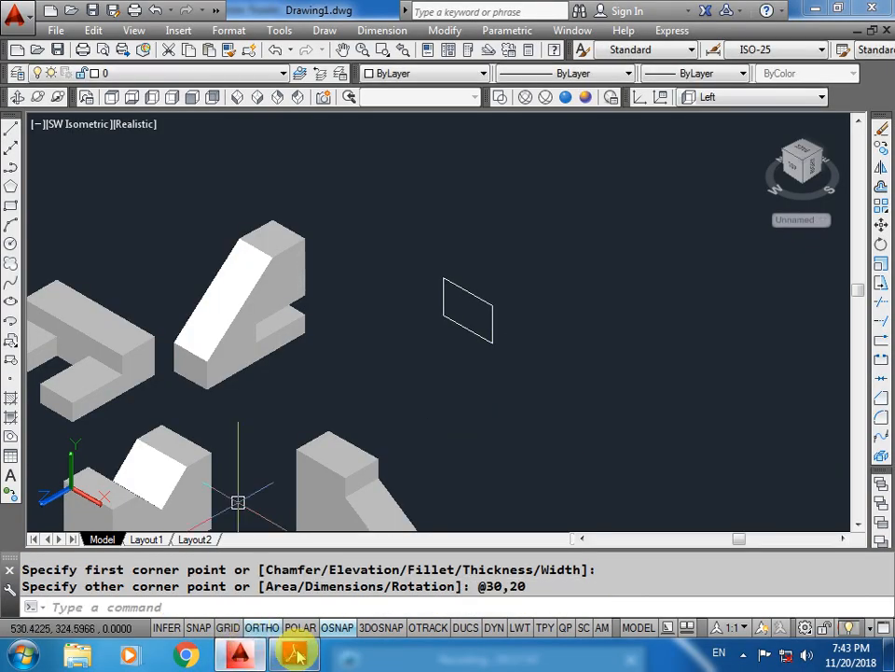
Step: Check figure 12 in the PDF in Adobe Reader, and copy the rectangle about 50 units in negative Z in AutoCAD
key(alt+Tab)
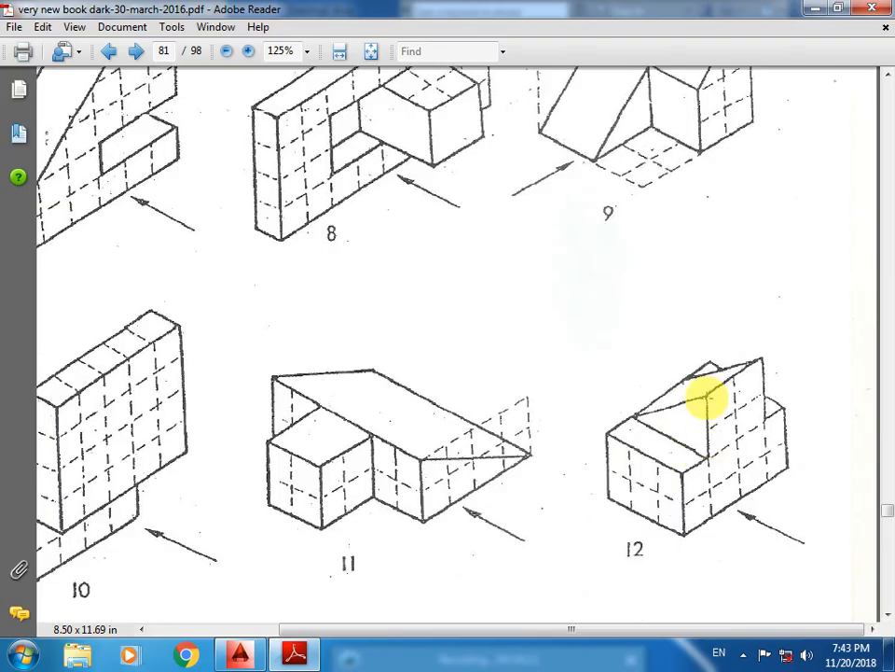
click(240, 653)
click(489, 334)
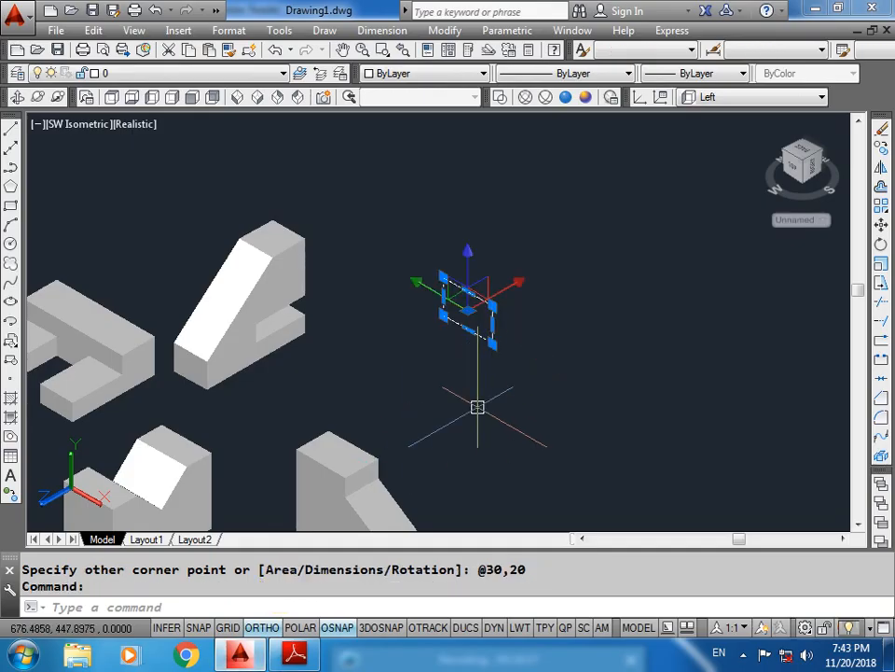
text(co)
key(Return)
click(479, 420)
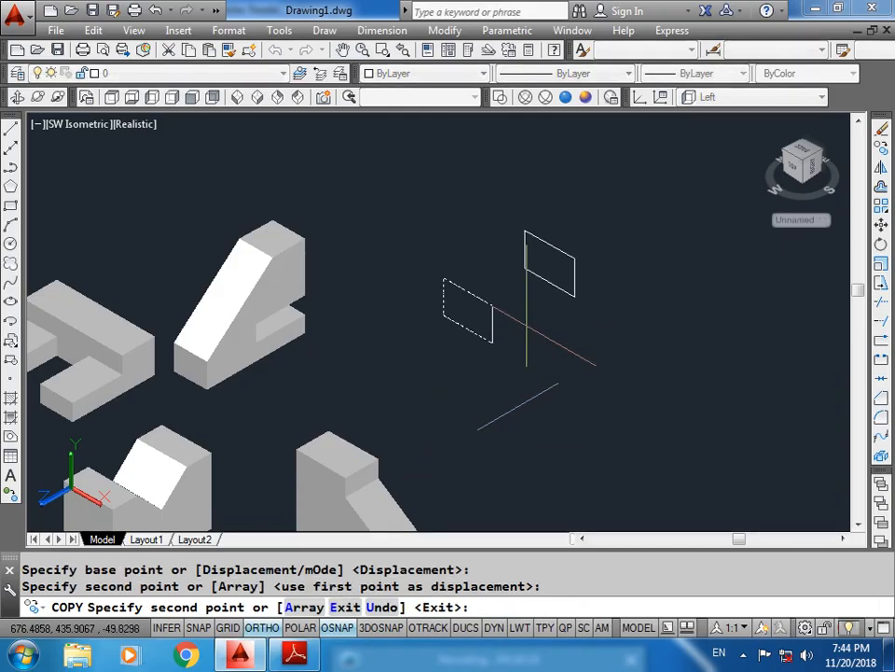
click(534, 334)
key(Escape)
key(Escape)
Step: Draw a diagonal line across the copied rectangle from its lower-left corner to its upper-right corner
text(l)
key(Return)
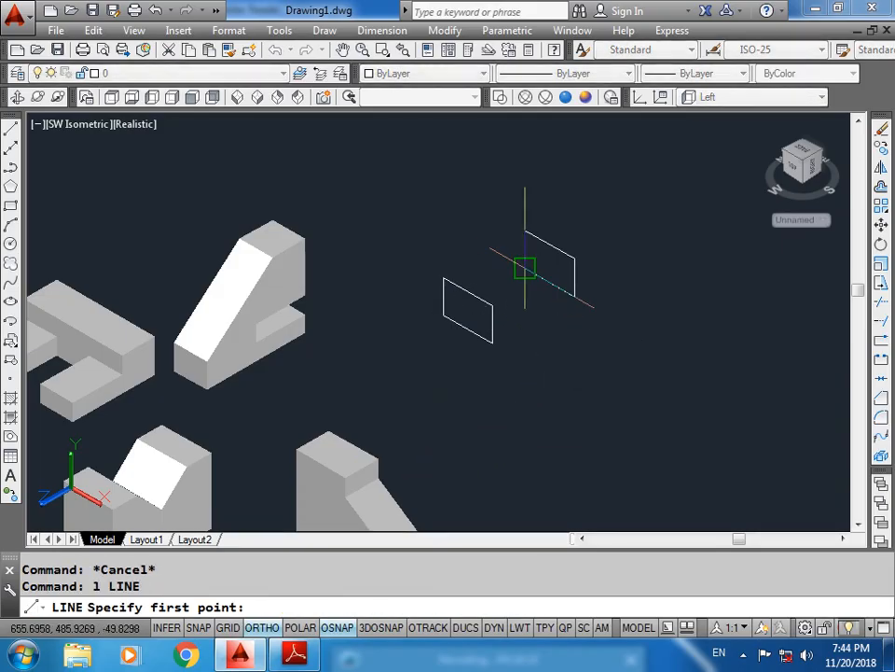
click(575, 257)
key(Escape)
key(Escape)
key(Escape)
Step: Trim away the copied rectangle's upper edge above the diagonal
click(548, 243)
text(t)
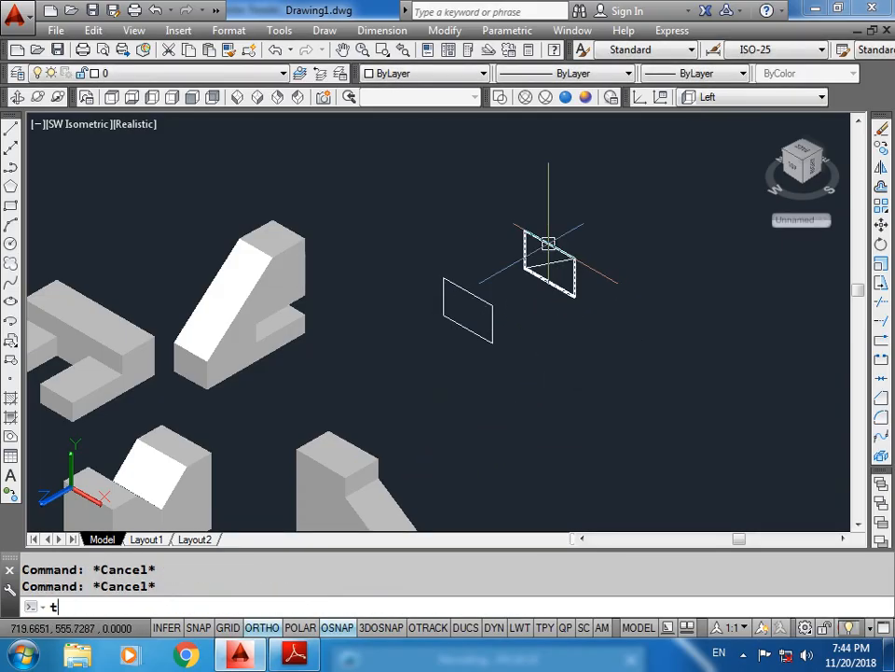
text(r)
key(Return)
key(Return)
click(544, 242)
click(507, 242)
click(545, 234)
key(Escape)
Step: Trim the leftover vertical edge above the diagonal's lower end to leave a triangular outline
click(524, 249)
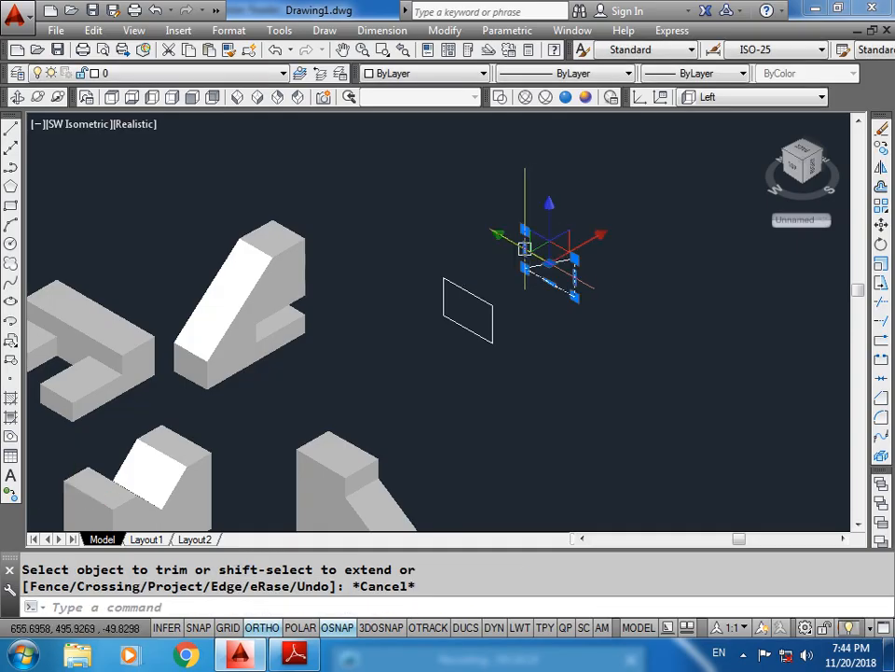
key(Escape)
text(tr)
key(Return)
key(Return)
click(524, 249)
key(Escape)
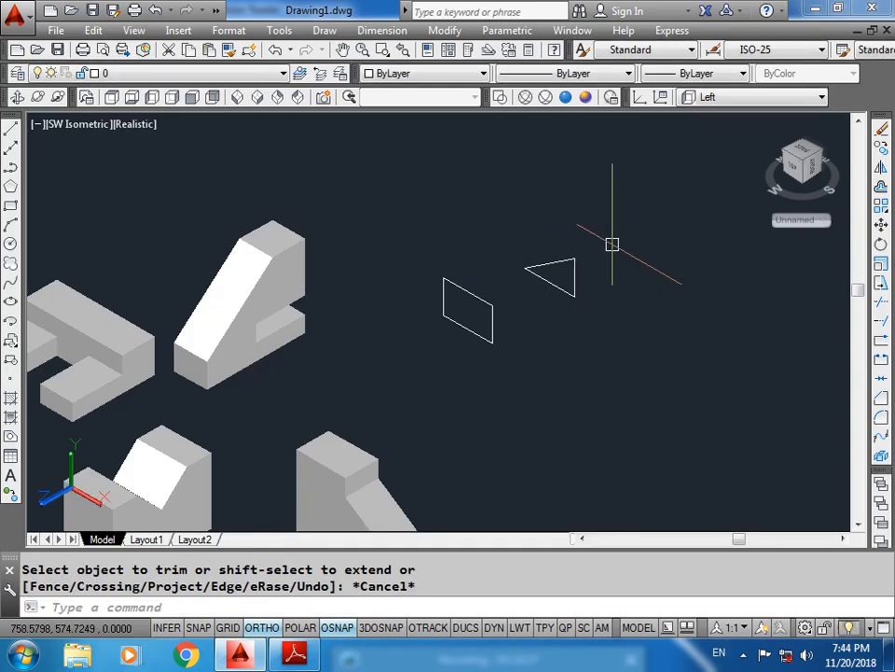
Step: Convert the rectangle and the triangular outline into regions
key(Escape)
text(reg)
key(Return)
click(660, 225)
click(406, 369)
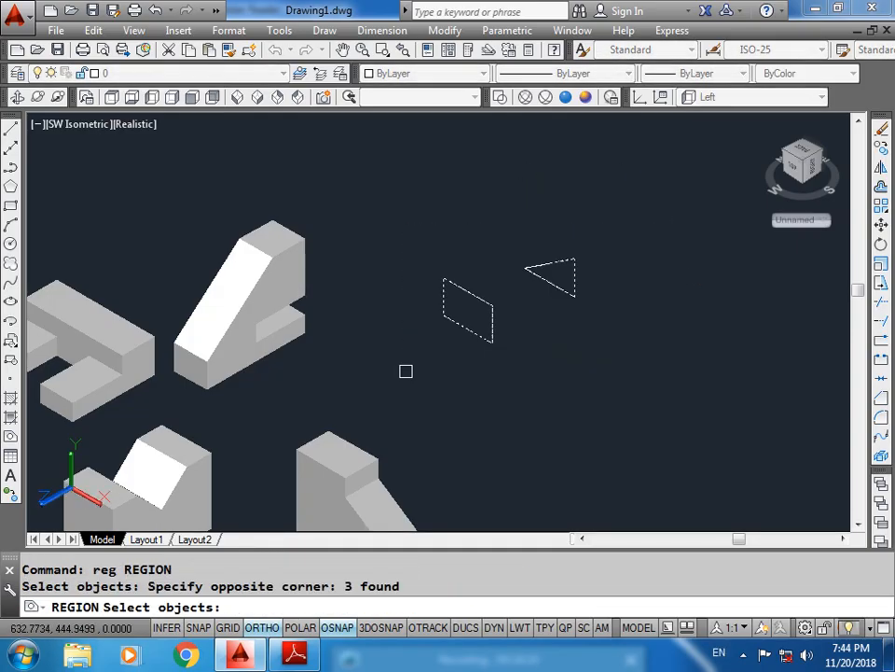
key(Return)
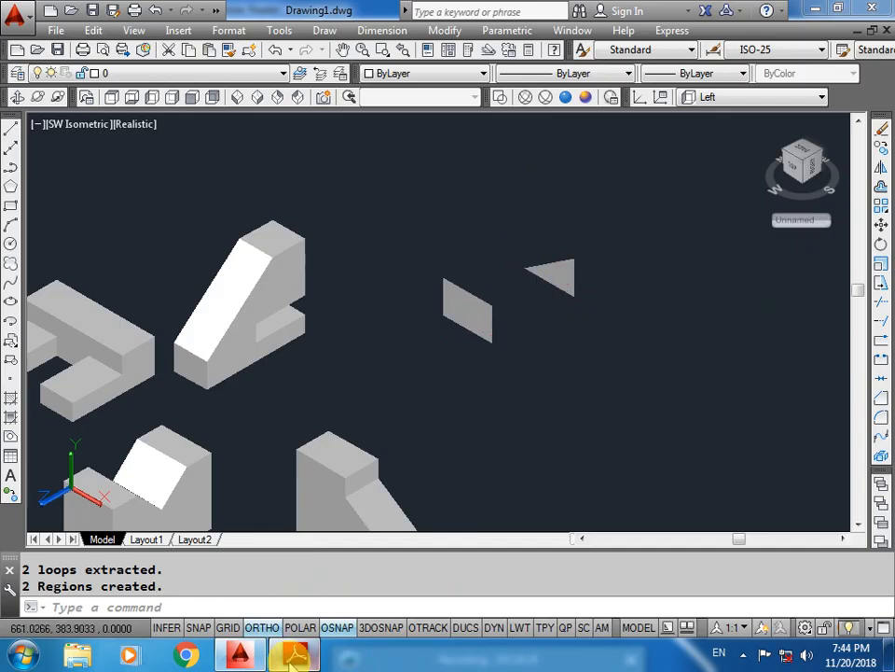
Step: Check figure 12 in the PDF in Adobe Reader, and extrude the rectangular region 40 units in AutoCAD
click(294, 655)
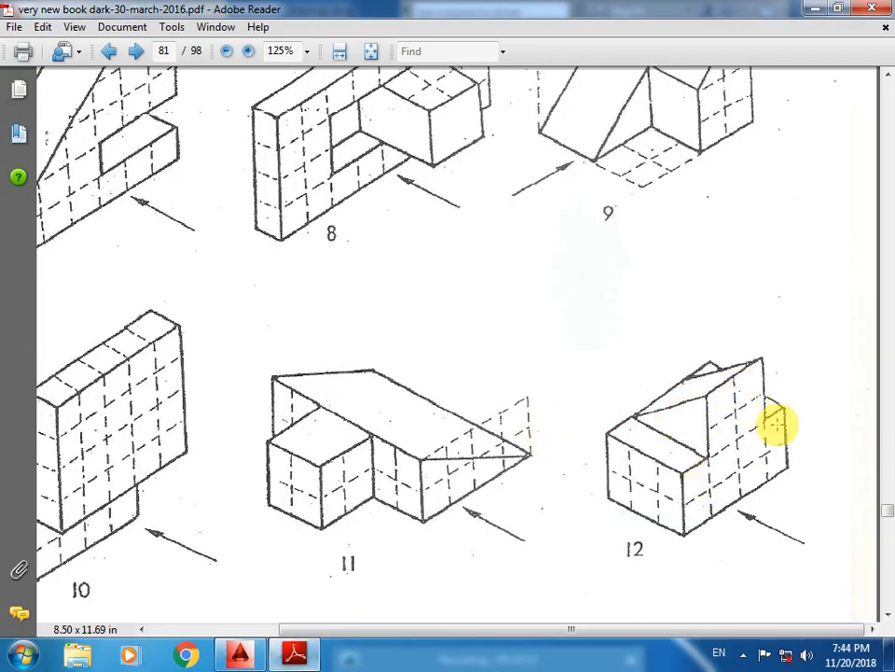
click(250, 655)
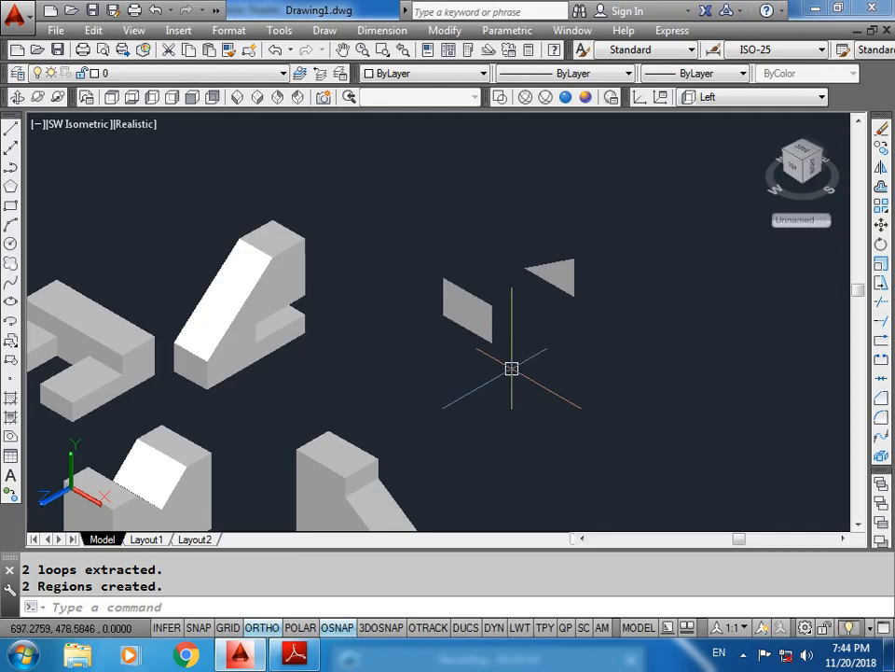
text(ext)
key(Return)
click(472, 349)
key(Return)
text(4)
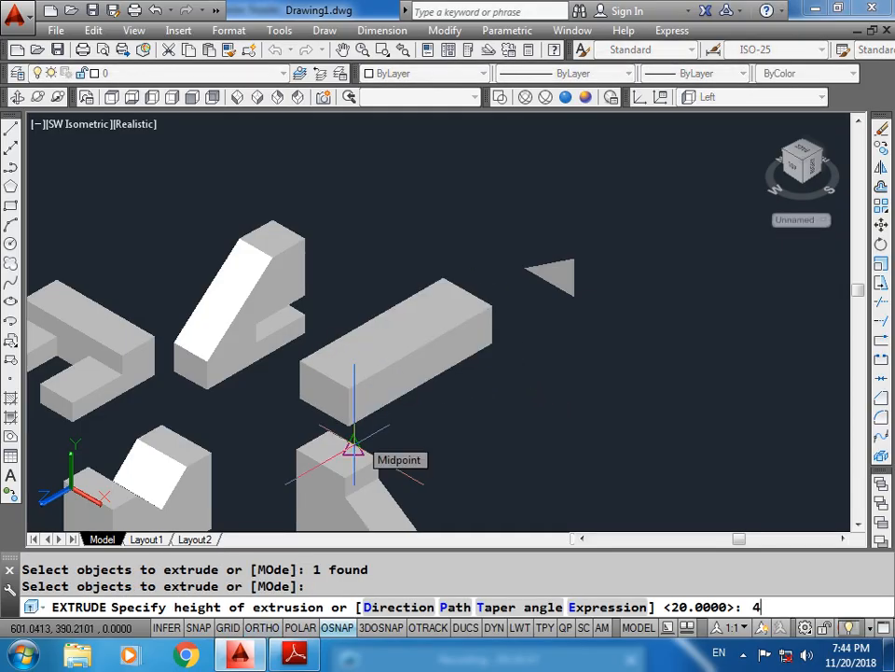
text(0)
key(Return)
Step: Extrude the triangular region 20 units into a wedge
key(Return)
key(F8)
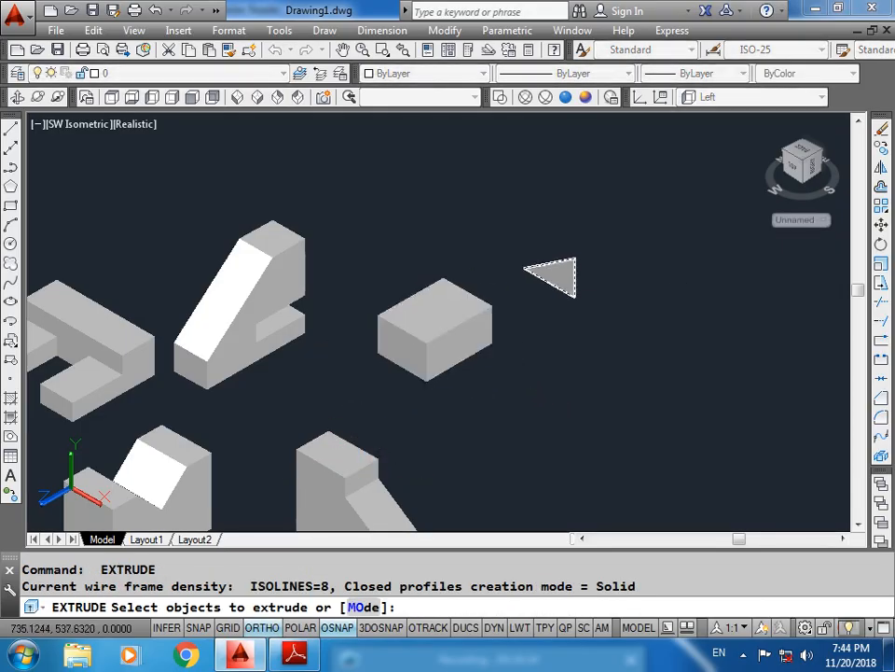
click(565, 280)
key(Return)
text(20)
key(Return)
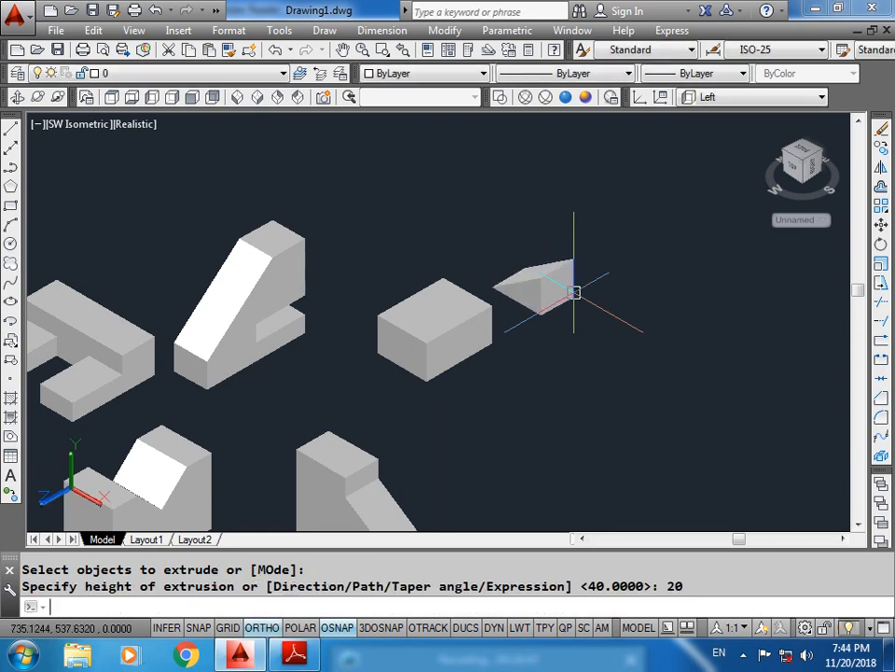
Step: Move the wedge by its lower edge midpoint onto the midpoint of the block's matching upper edge
click(560, 291)
scroll(584, 330, up, 2)
text(m)
key(Return)
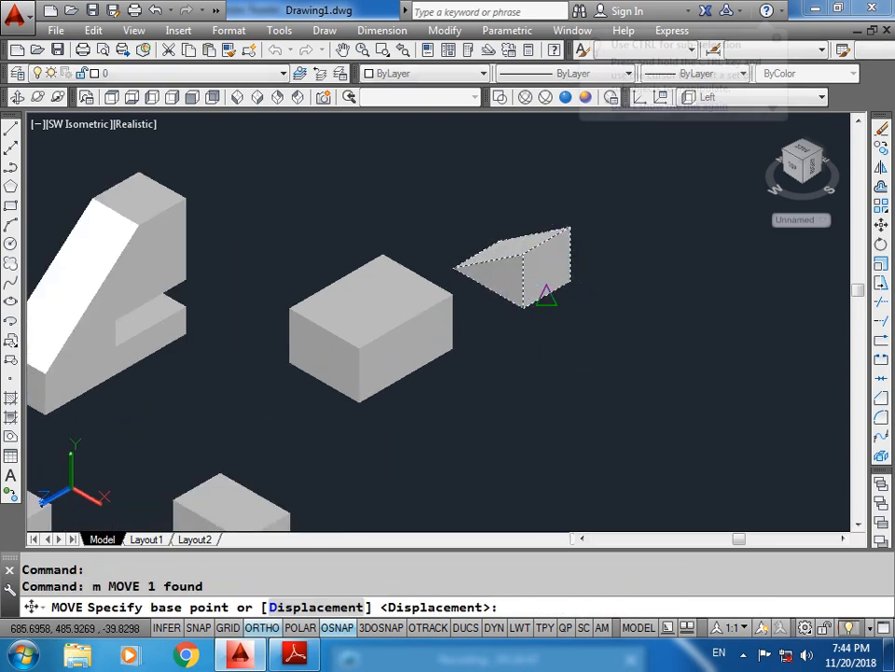
click(547, 296)
click(403, 322)
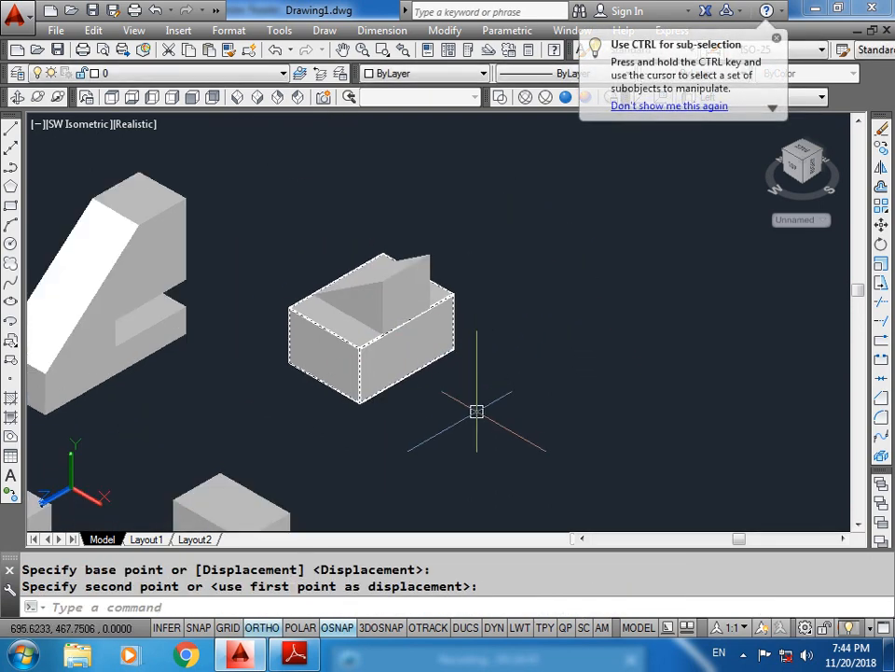
key(Escape)
key(Escape)
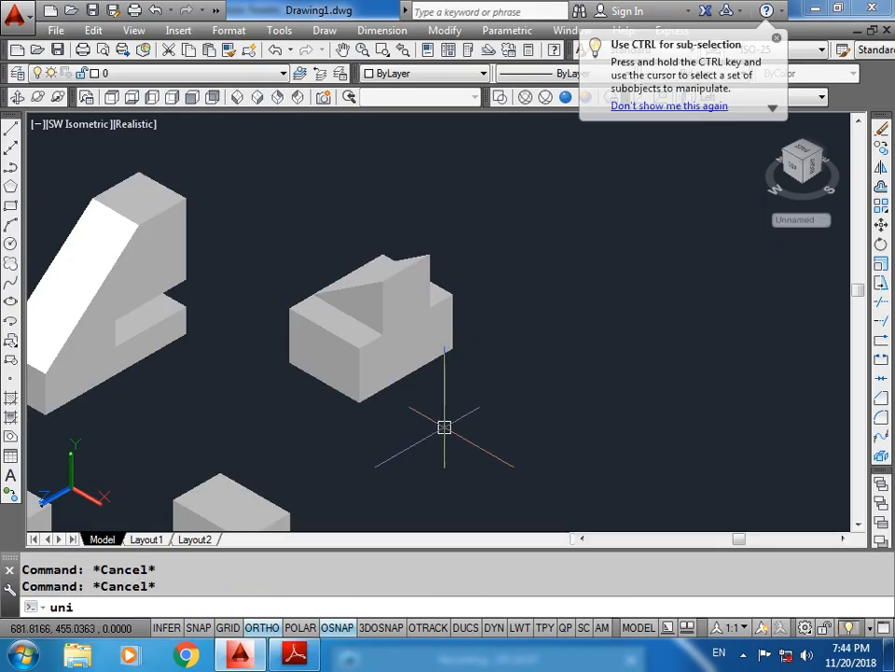
Step: Union the block and the wedge into one solid to complete figure 12
text(uni)
key(Return)
click(444, 427)
click(272, 240)
key(Return)
key(Escape)
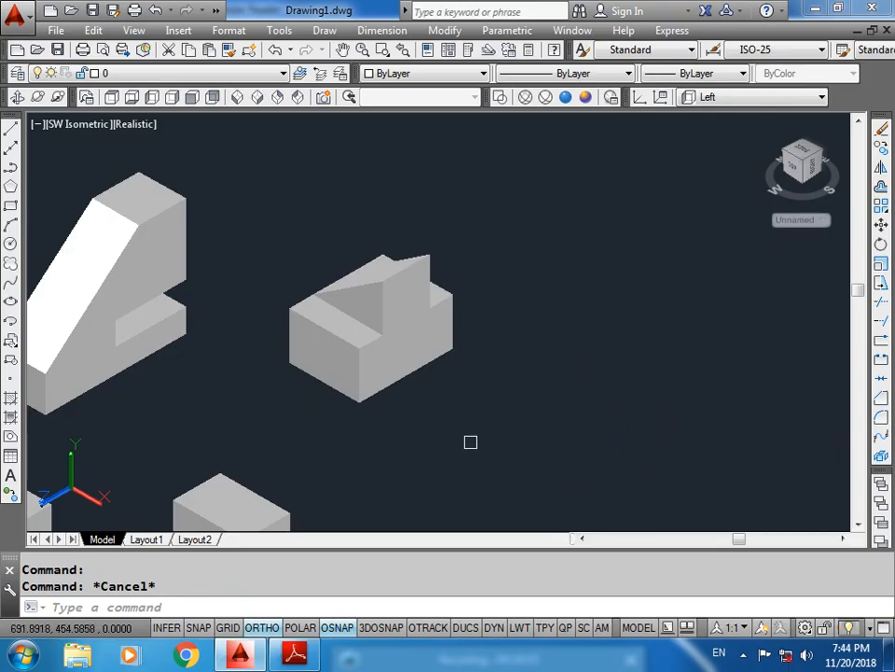
Step: Switch to Adobe Reader and examine the remaining figures on page 81, especially the shape and grid divisions of figure 11
scroll(470, 441, down, 5)
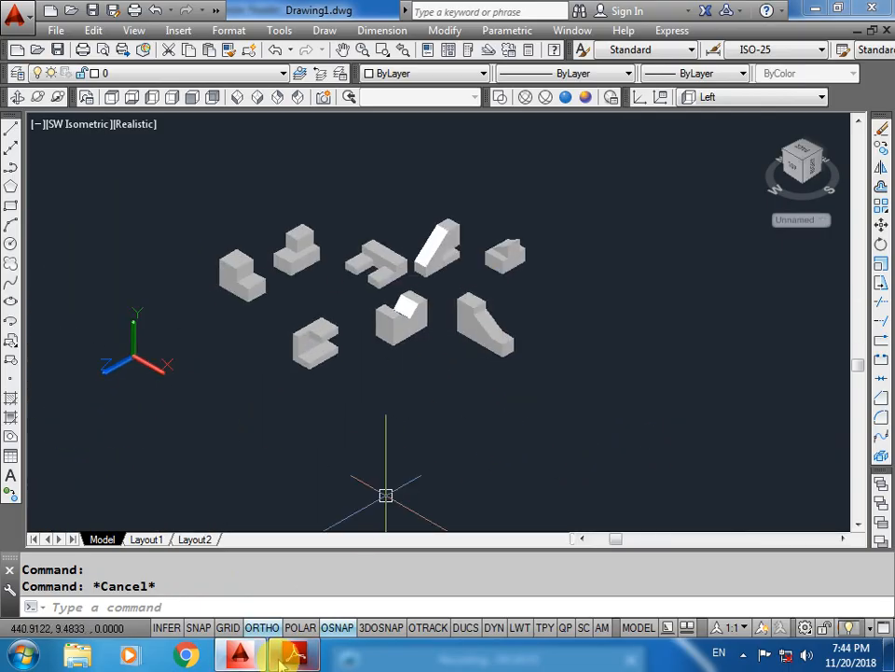
click(284, 656)
scroll(310, 404, down, 3)
scroll(322, 401, up, 5)
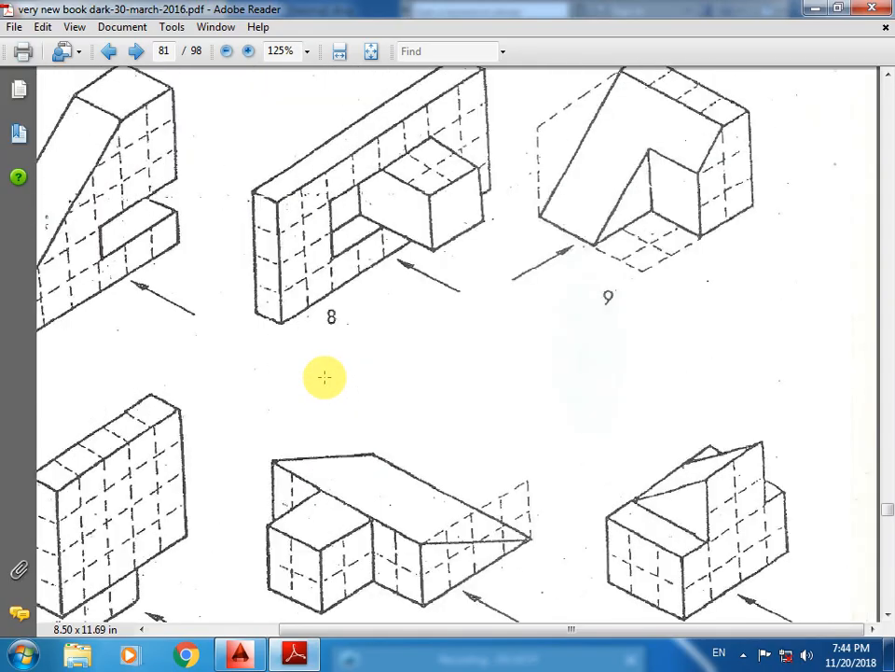
scroll(361, 250, up, 1)
scroll(357, 266, down, 4)
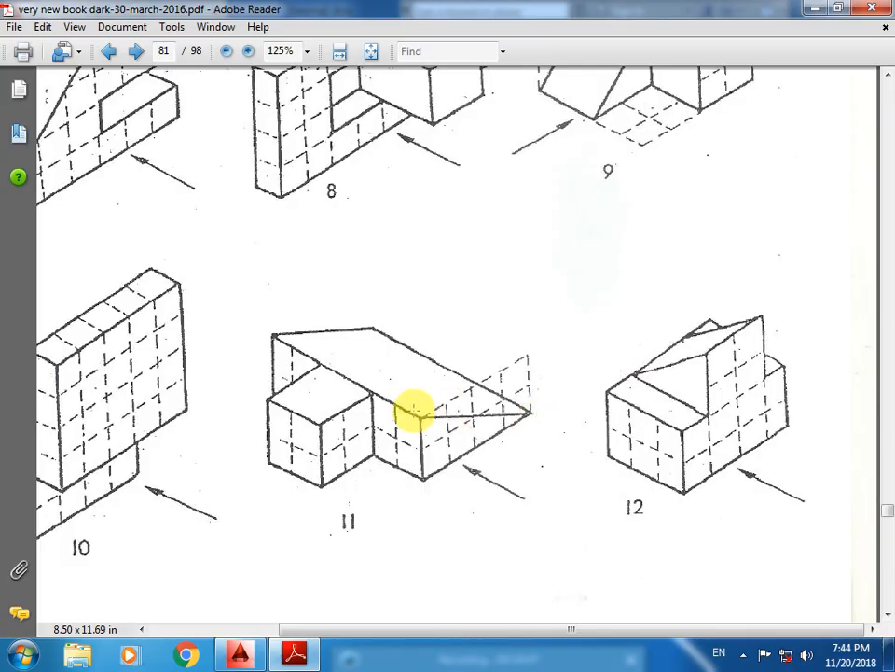
Step: In AutoCAD, set the UCS to Front and draw a 40 by 20 rectangle in the empty area below the existing solids
click(240, 655)
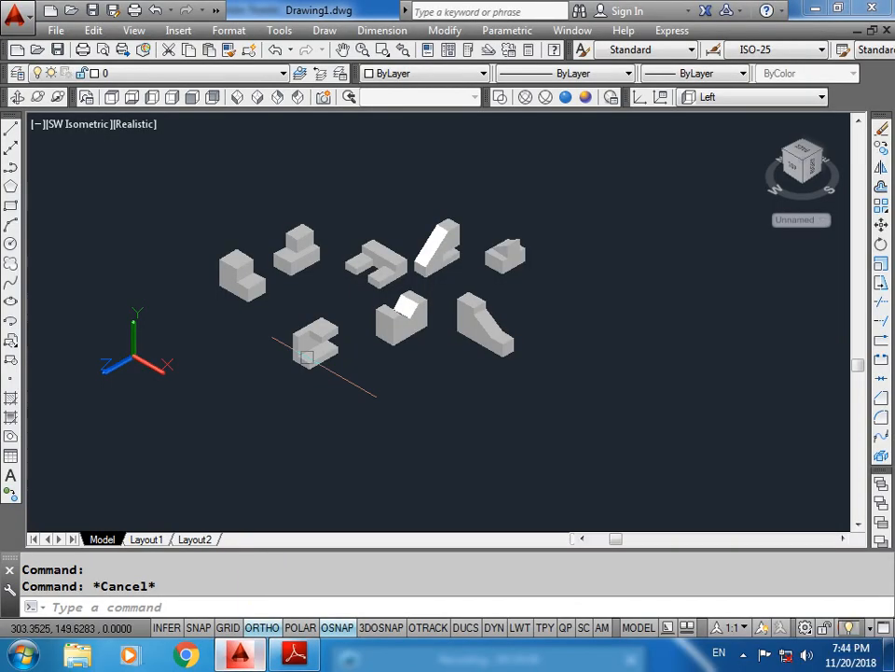
click(686, 97)
click(708, 174)
text(rec)
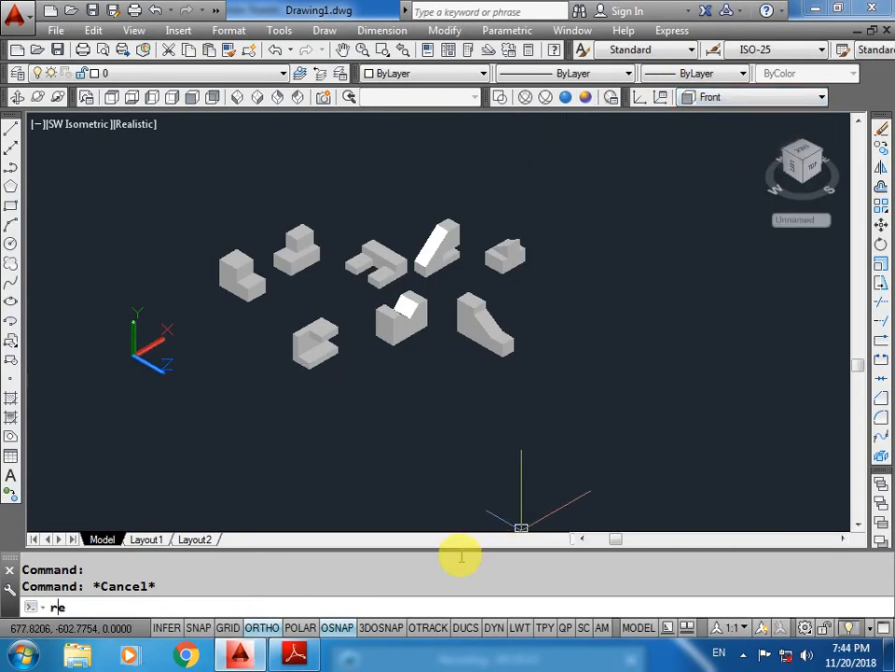
key(Return)
click(336, 431)
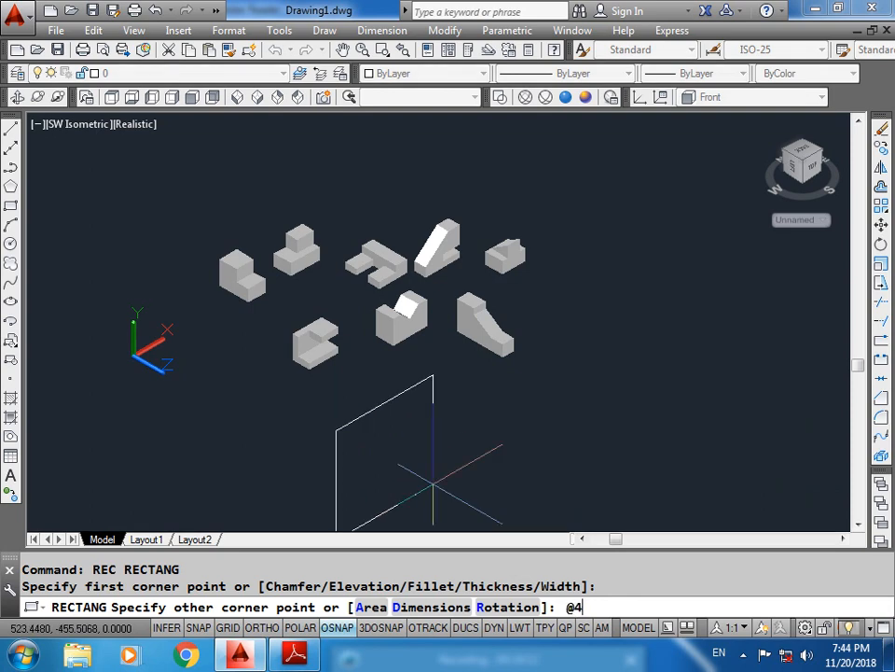
text(@40,20)
key(Return)
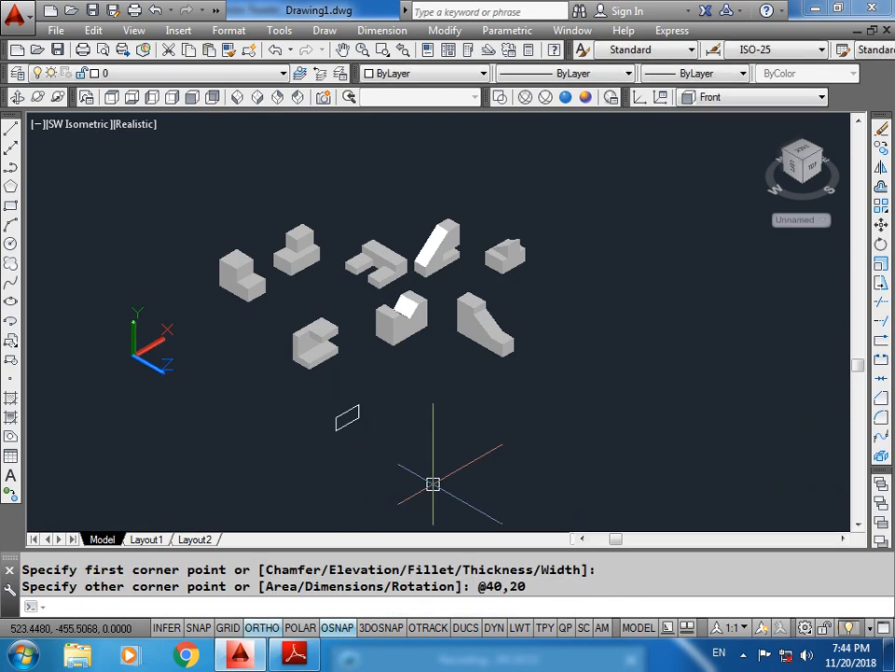
Step: Draw a diagonal line across the rectangle from its upper-left corner to its lower-right corner
scroll(349, 427, up, 5)
key(Escape)
text(l)
key(Return)
click(292, 397)
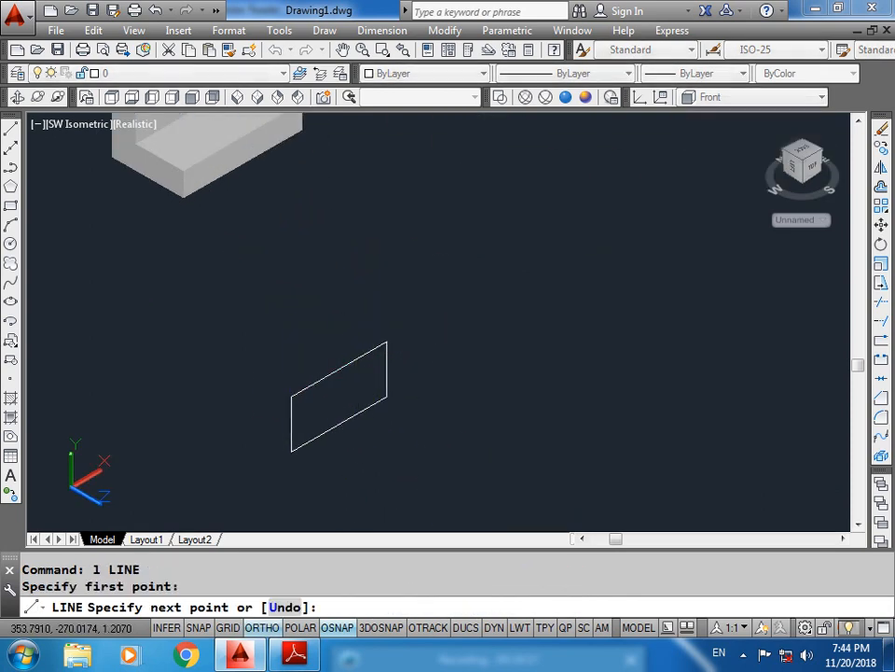
key(Escape)
key(Escape)
Step: Trim away the rectangle's edges above the diagonal to leave a triangular outline
text(tr)
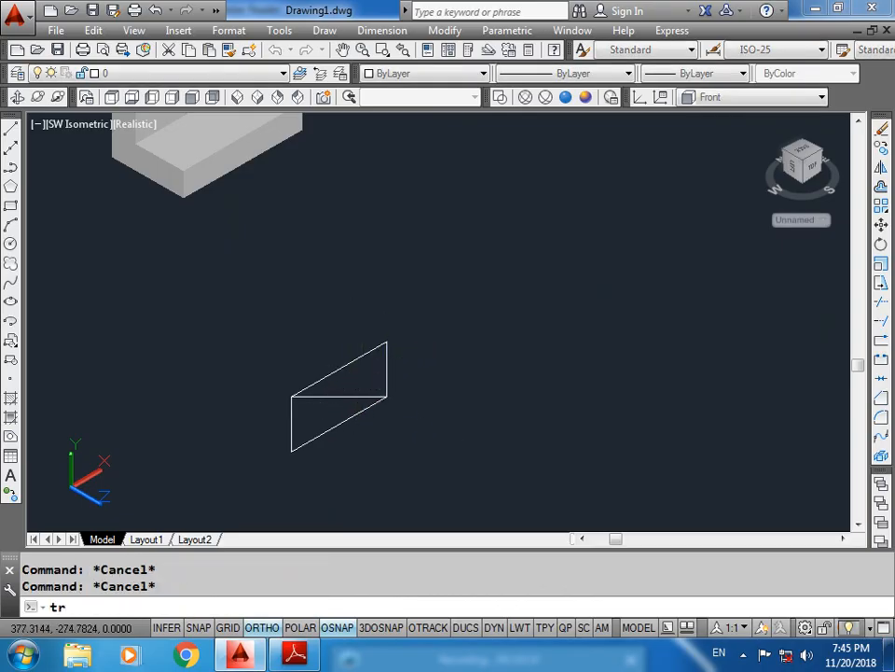
key(Return)
key(Return)
click(351, 362)
click(396, 375)
click(374, 368)
key(Escape)
key(Escape)
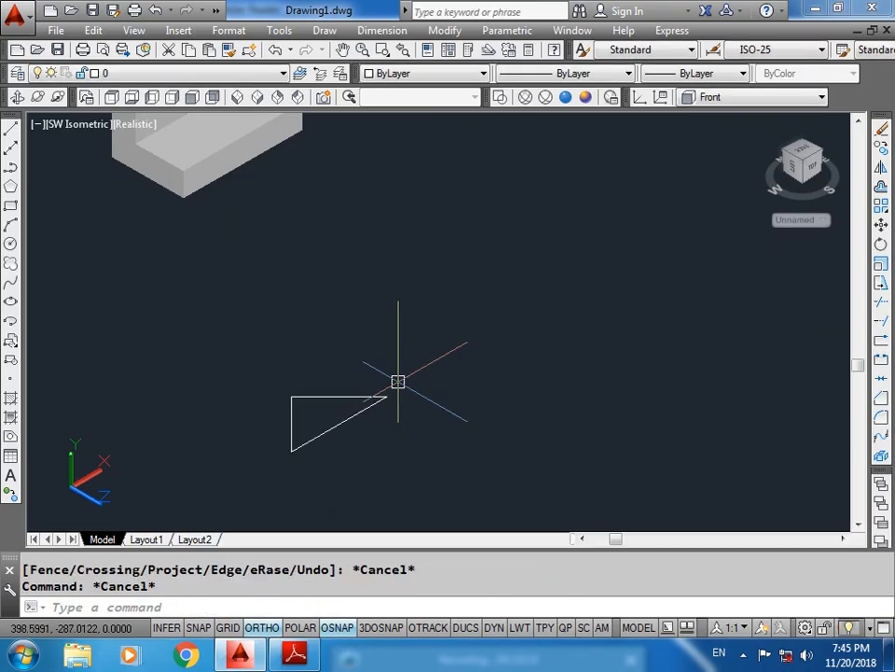
Step: Convert the new triangular outline into a region
text(reg)
key(Return)
click(437, 340)
click(215, 460)
key(Return)
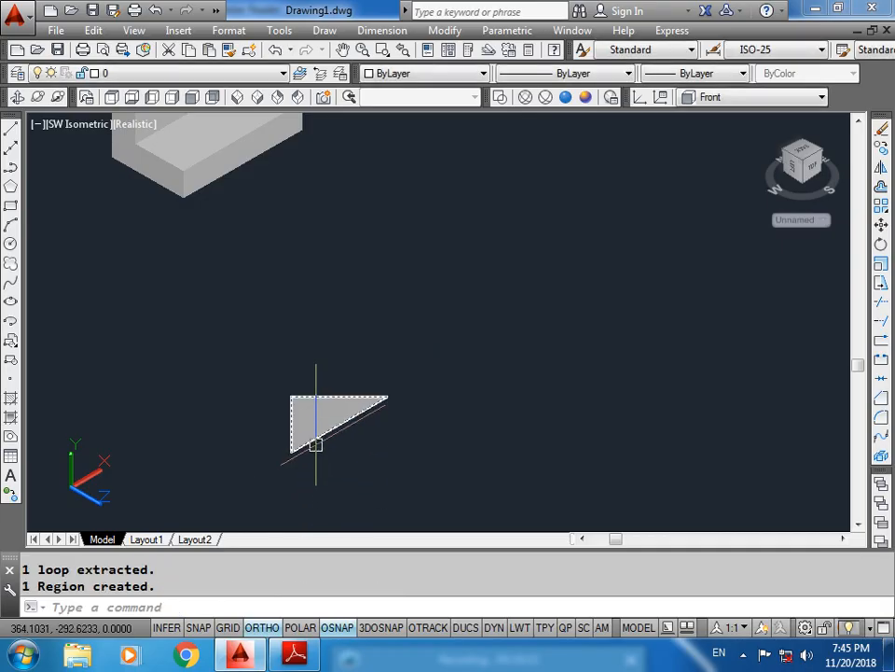
Step: Check figure 11 in the PDF in Adobe Reader, and draw a 20 by 20 square beside the triangular region in AutoCAD
click(296, 656)
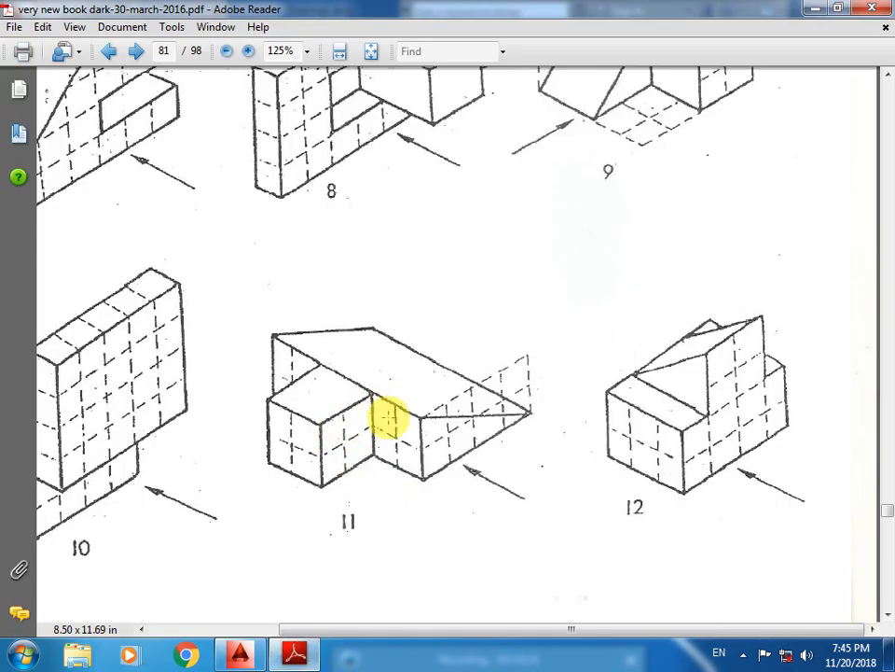
click(237, 653)
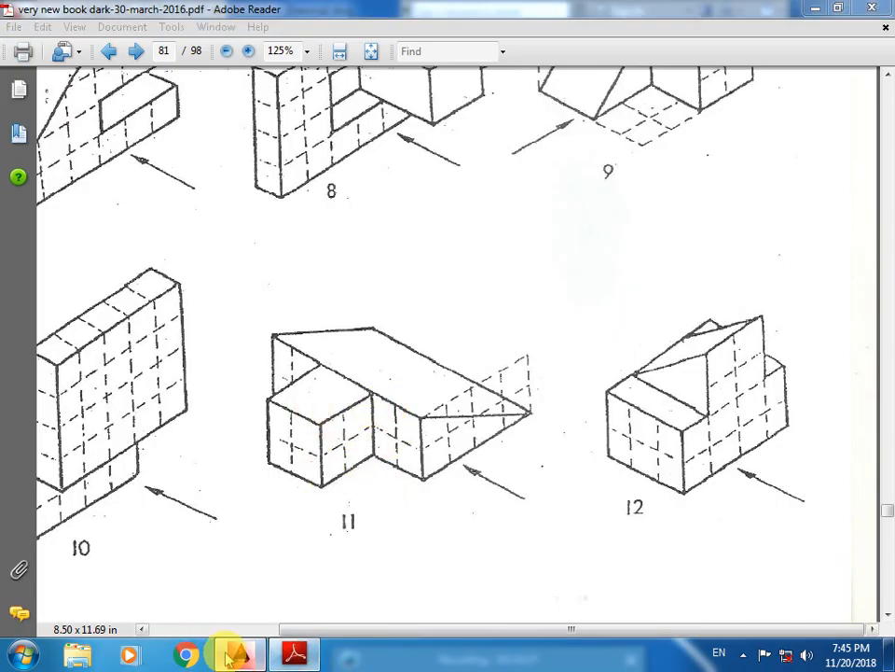
middle_drag(364, 384, 419, 341)
text(rec)
key(Return)
click(274, 453)
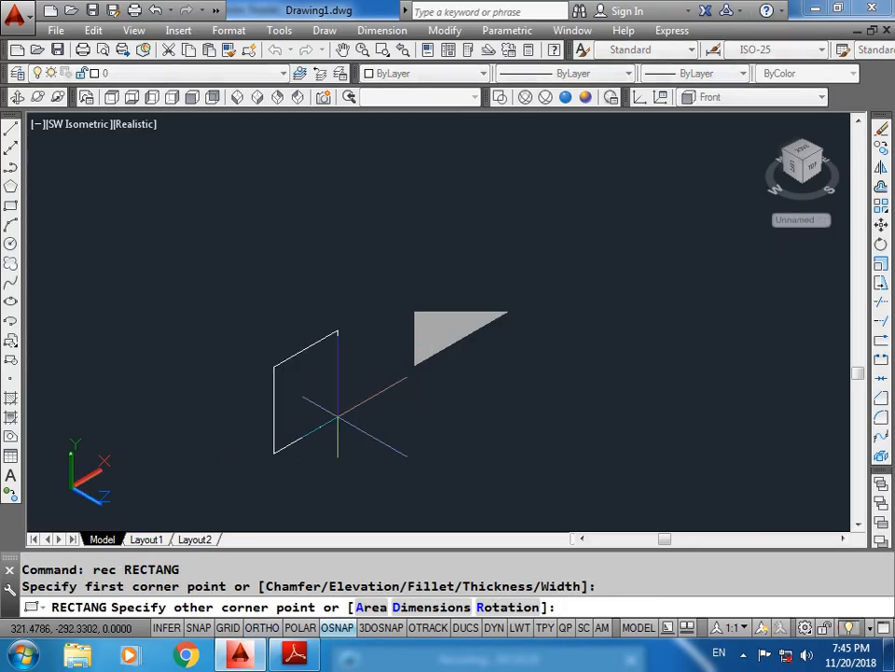
text(@20,20)
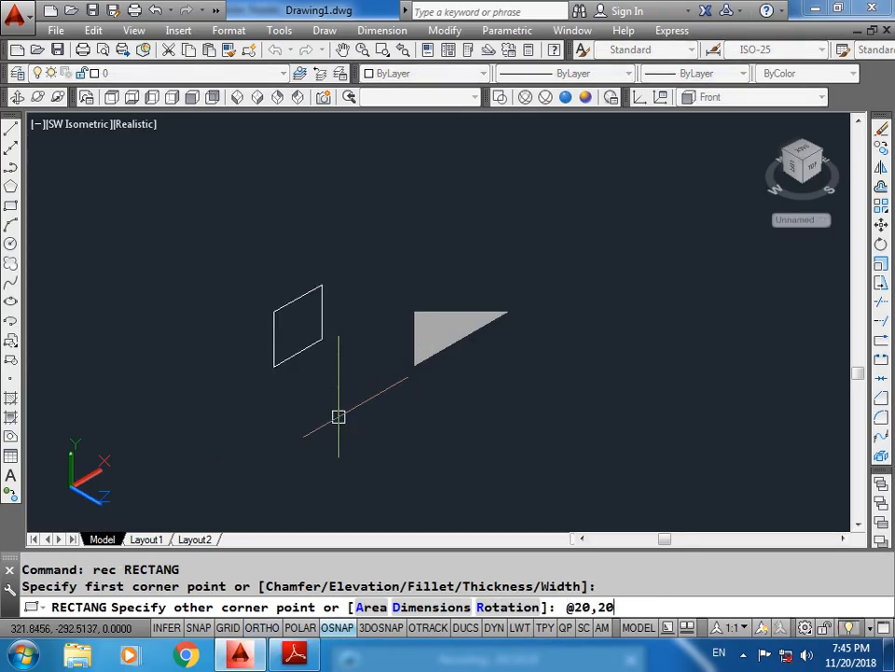
key(Return)
key(Escape)
Step: Check figure 11's length in Adobe Reader, and extrude the triangular region 60 units in AutoCAD
click(296, 656)
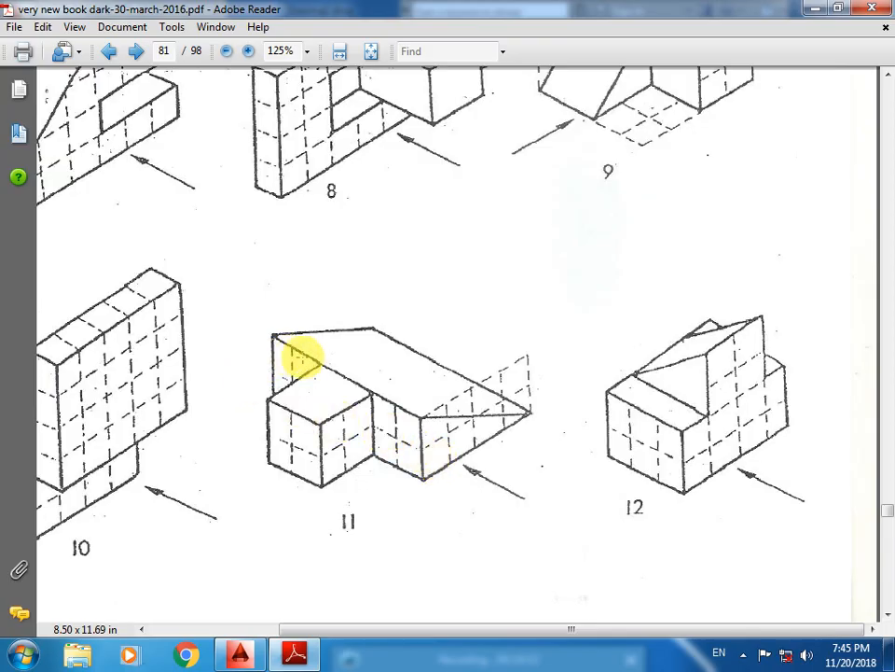
click(233, 656)
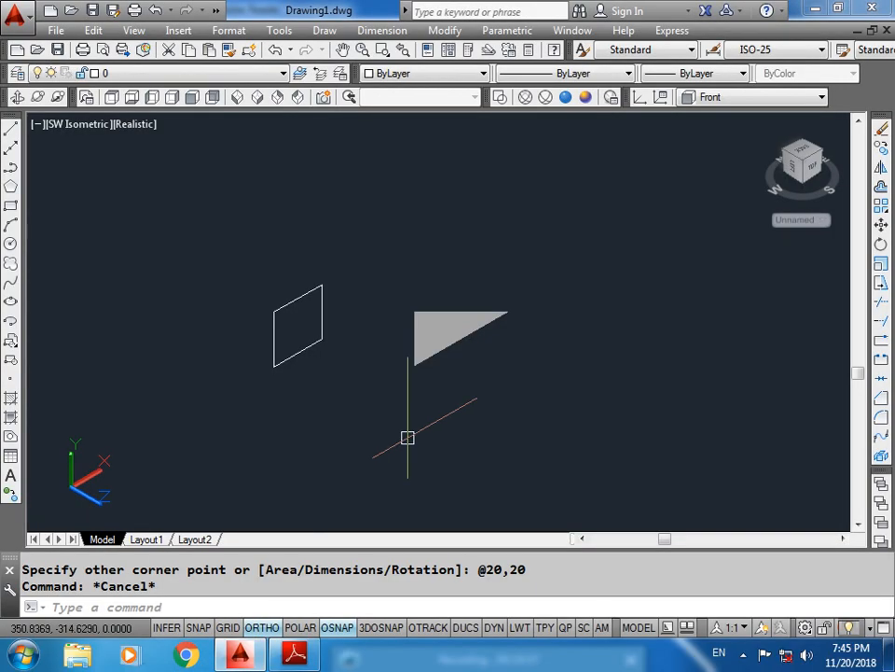
key(Escape)
text(ext)
key(Return)
click(446, 345)
key(Return)
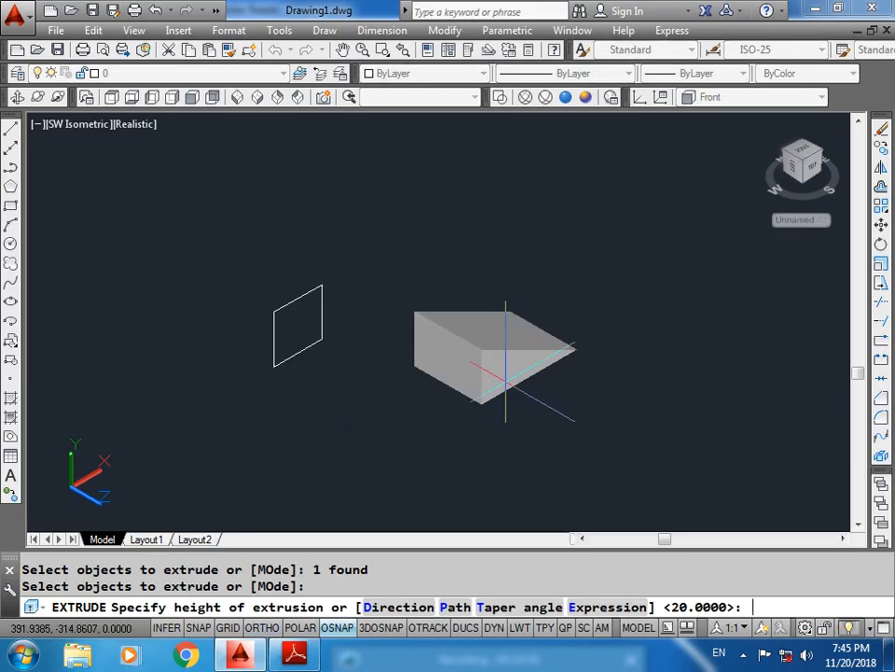
text(60)
key(Return)
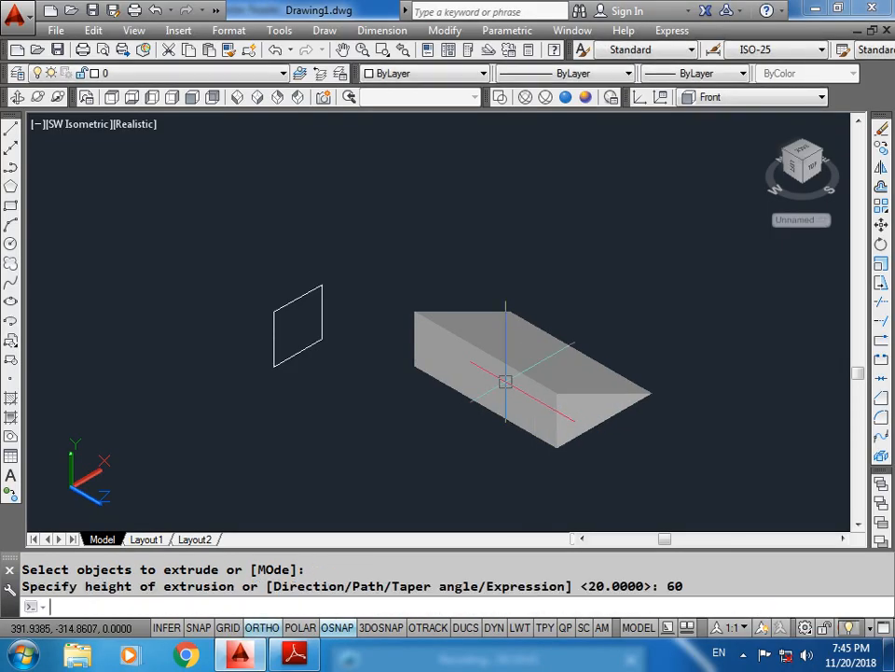
Step: Extrude the square 20 units into a cube
scroll(506, 382, up, 2)
key(Return)
click(230, 316)
click(164, 382)
key(Return)
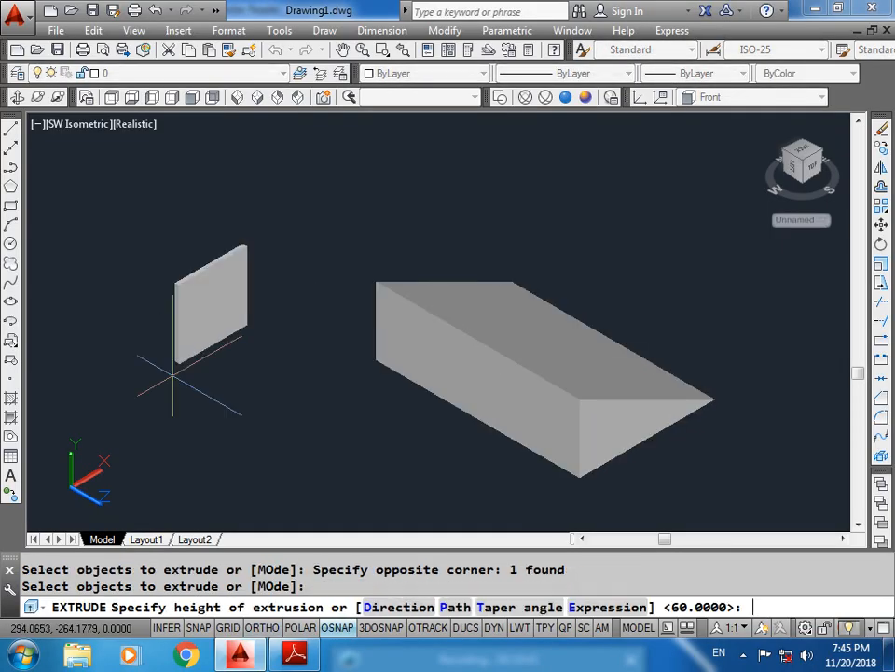
text(20)
key(Return)
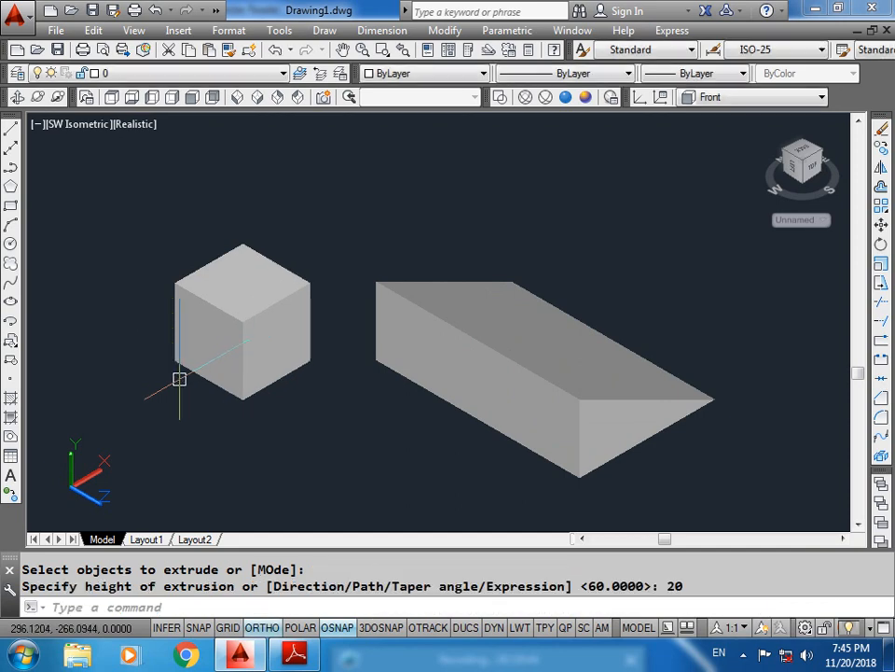
Step: Move the cube by its hidden bottom edge's midpoint onto the midpoint of the wedge's long bottom edge
key(F8)
click(303, 364)
text(m)
key(Return)
click(276, 342)
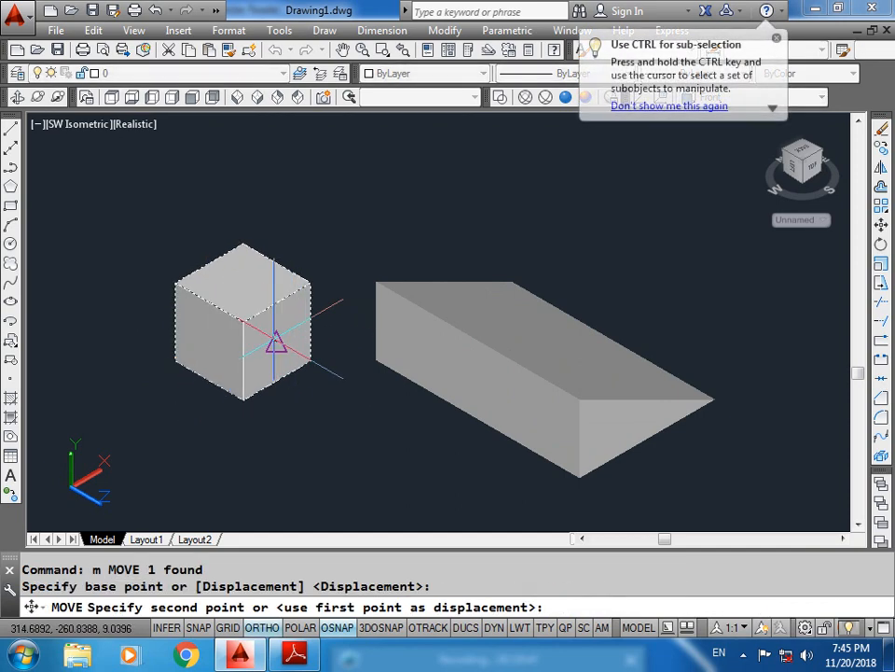
click(482, 372)
key(Escape)
key(Escape)
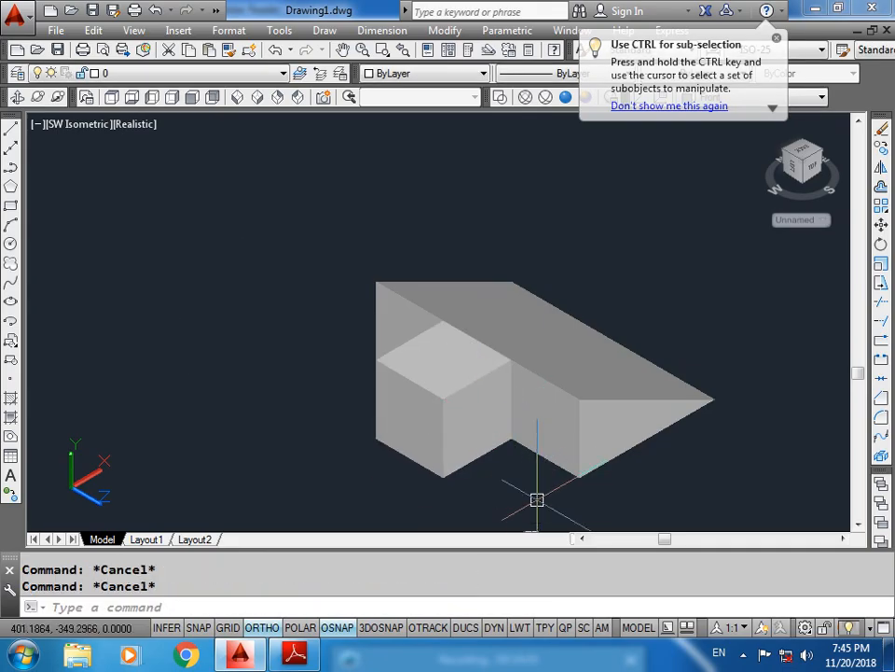
Step: Union the cube and the wedge into one solid
text(uni)
key(Return)
click(538, 497)
click(397, 330)
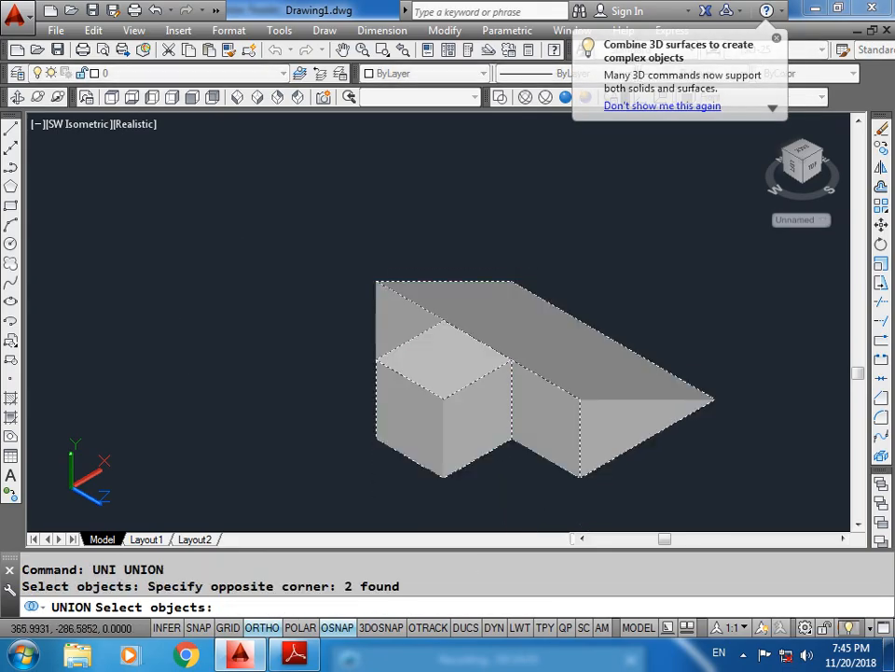
key(Return)
click(496, 428)
scroll(503, 422, down, 6)
key(Escape)
scroll(588, 425, up, 3)
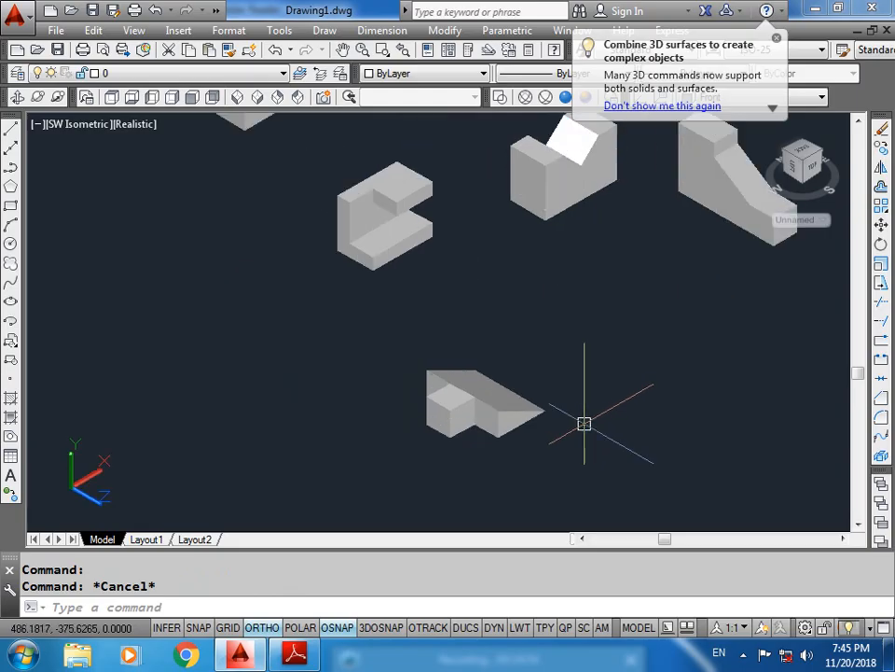
middle_drag(584, 421, 411, 432)
Step: Switch to Adobe Reader and examine figure 15 on page 80 of the exercise book, enlarged to 200%
click(294, 653)
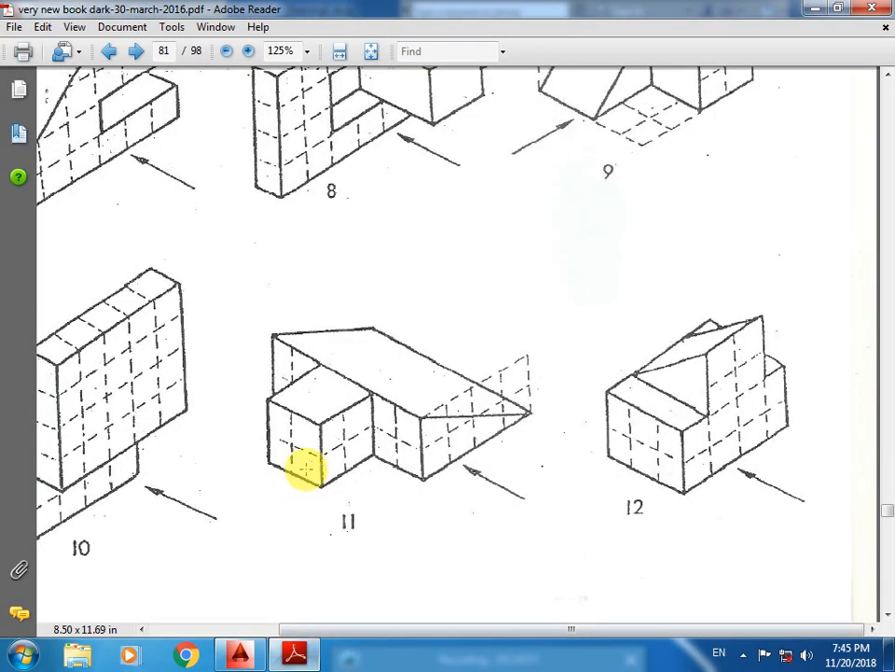
drag(299, 631, 234, 631)
scroll(194, 535, down, 10)
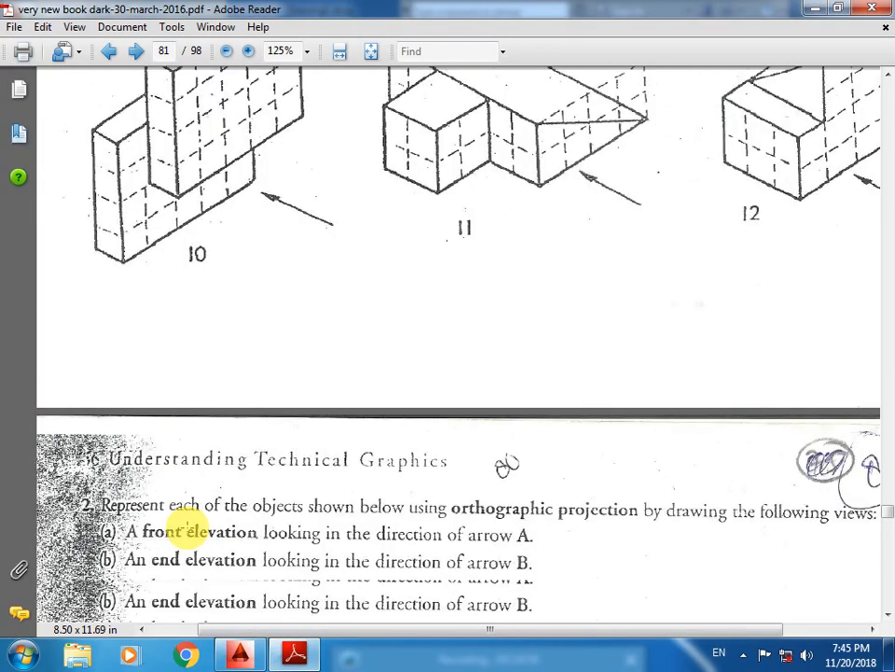
scroll(176, 340, up, 15)
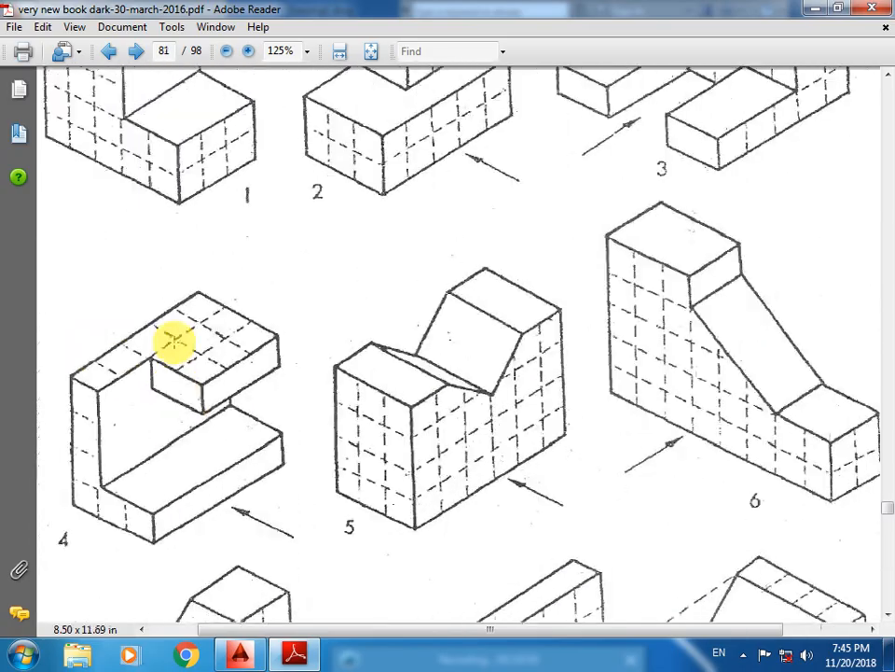
scroll(174, 372, up, 10)
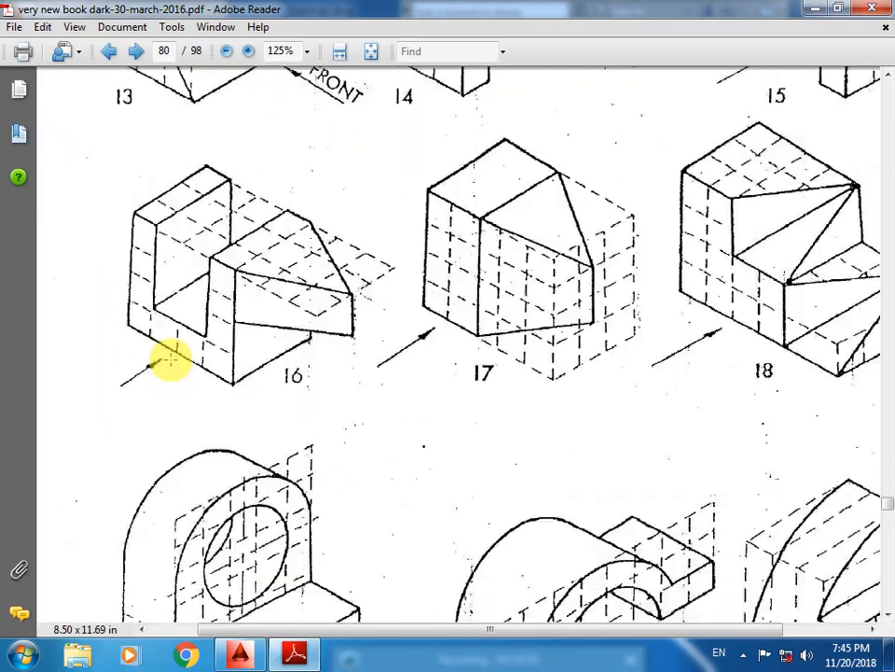
scroll(540, 495, up, 2)
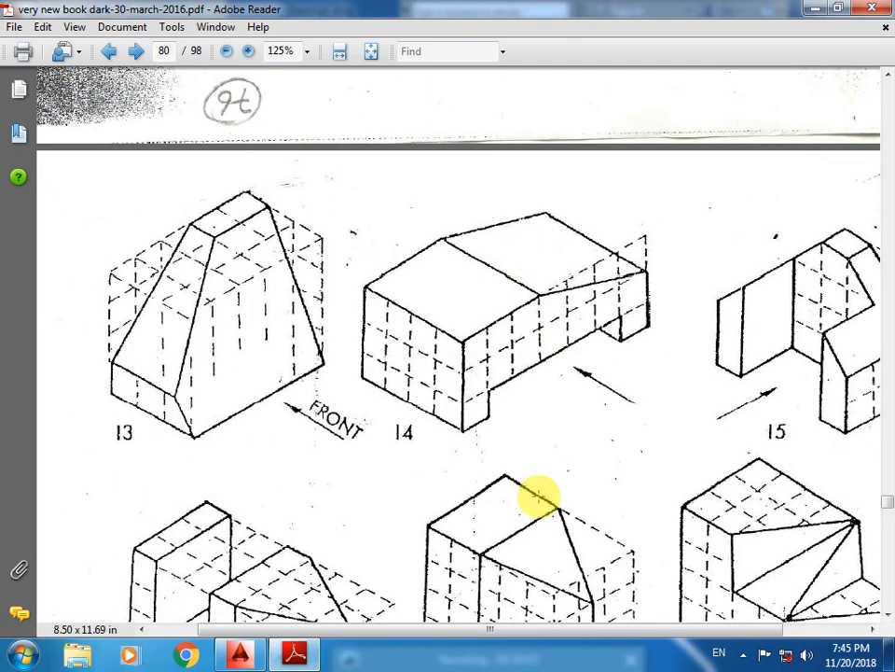
drag(495, 626, 679, 644)
scroll(830, 252, up, 1)
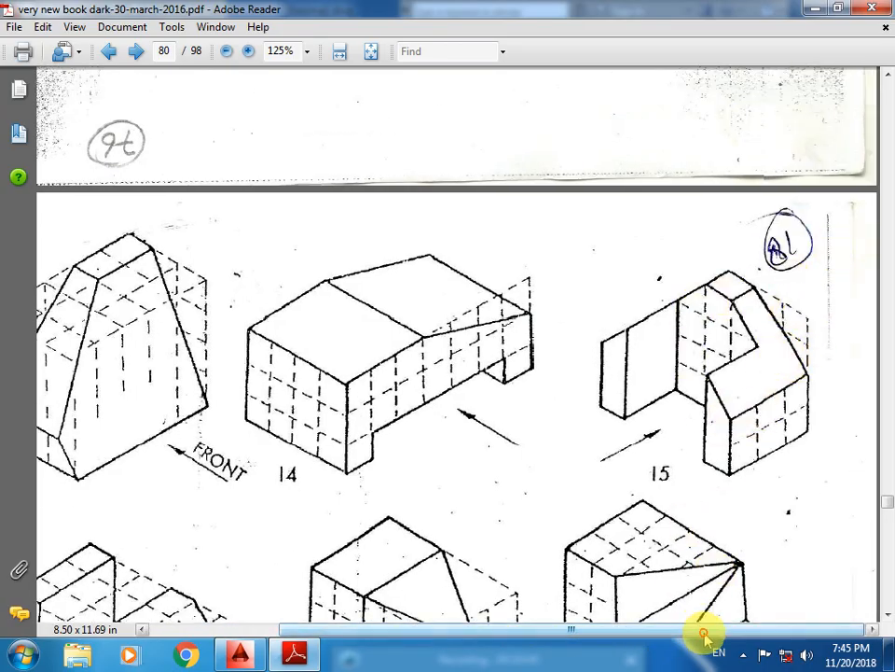
scroll(796, 460, up, 2)
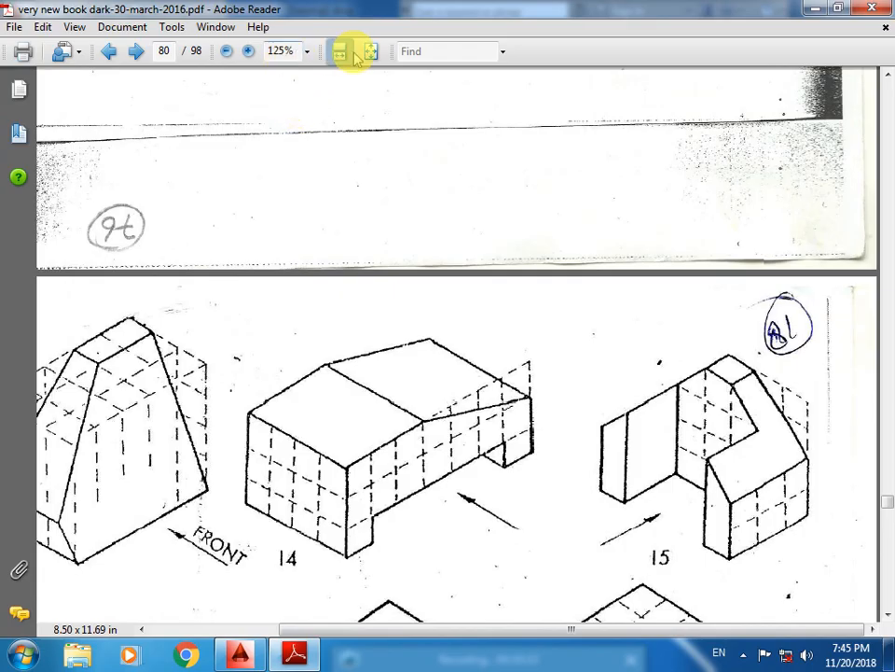
click(248, 52)
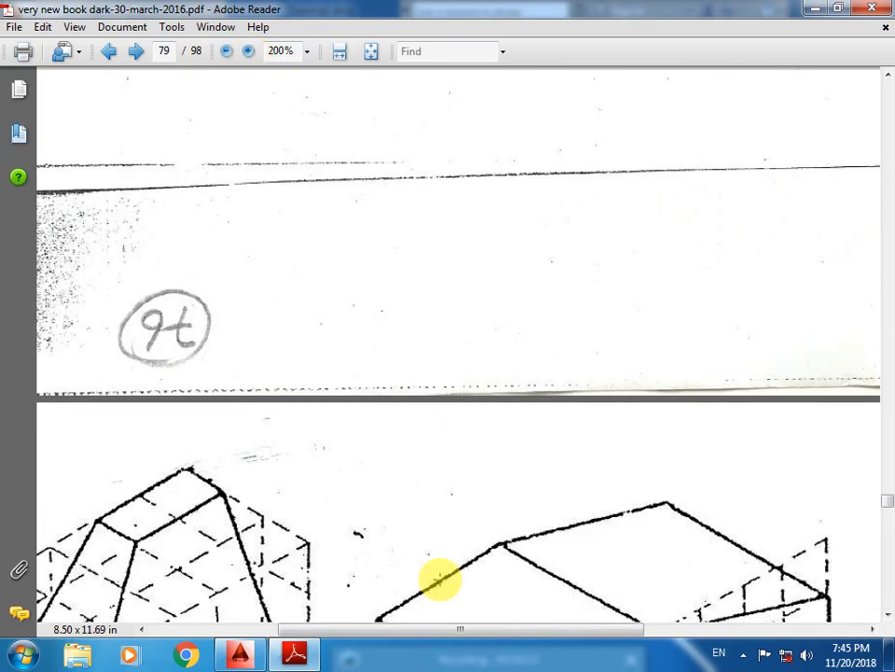
drag(422, 630, 710, 644)
scroll(763, 535, down, 7)
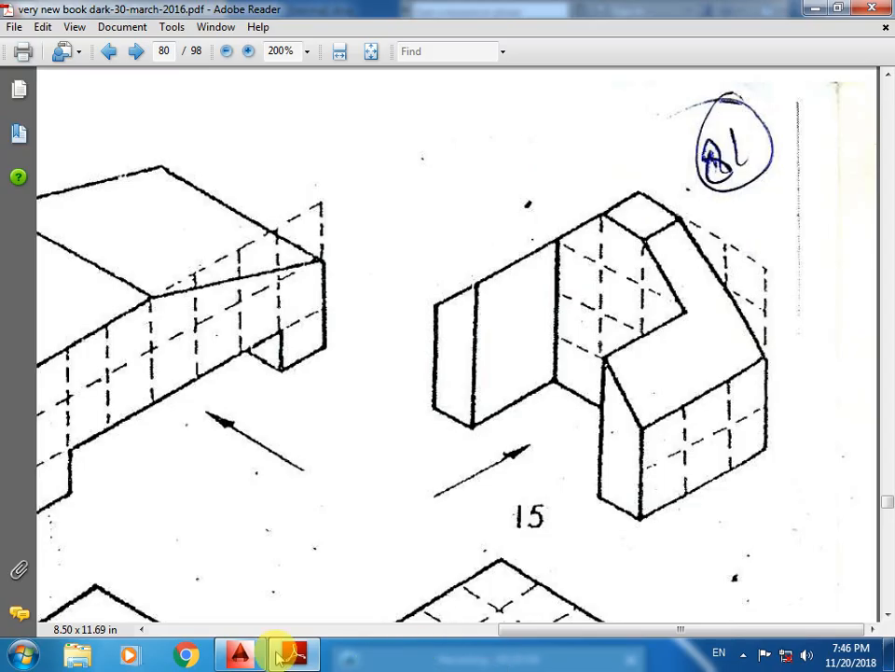
Step: Switch back to AutoCAD and set the UCS to Top
click(240, 653)
click(684, 96)
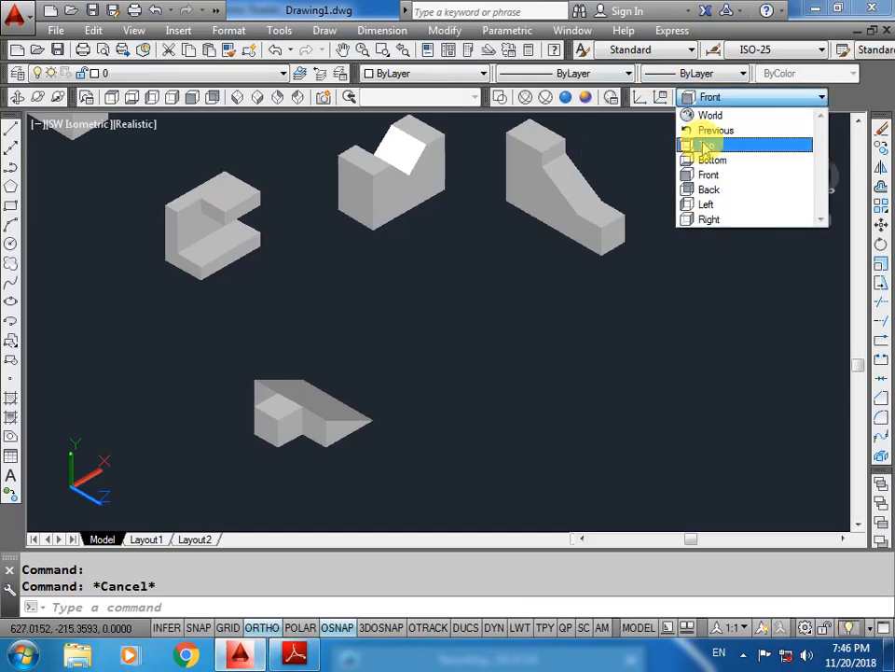
click(700, 144)
middle_drag(515, 372, 438, 430)
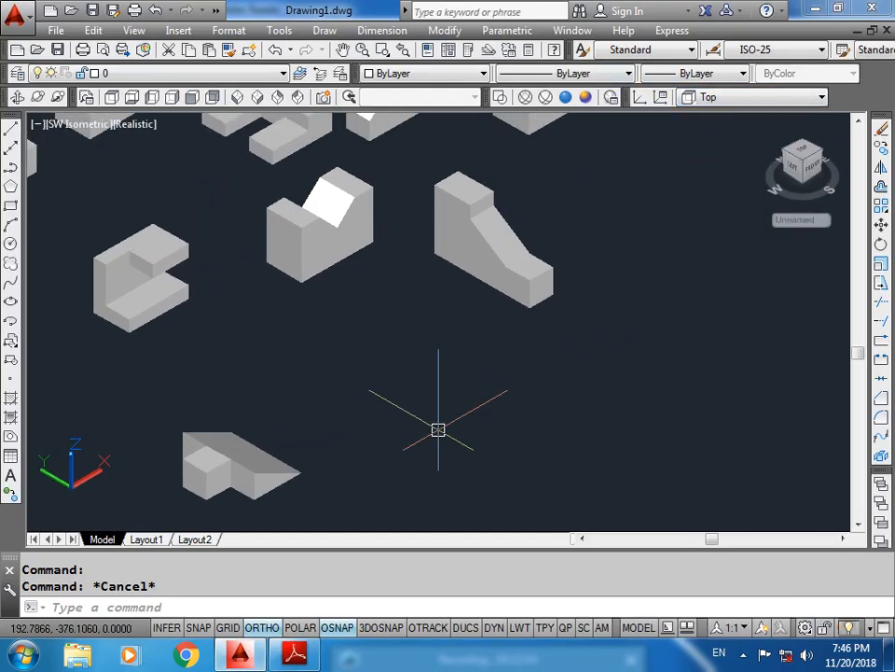
Step: Start a U-shaped polyline in the free area beside the finished wedge solid, with outer segments of 30, 50 and 30
text(pl)
key(Return)
click(383, 420)
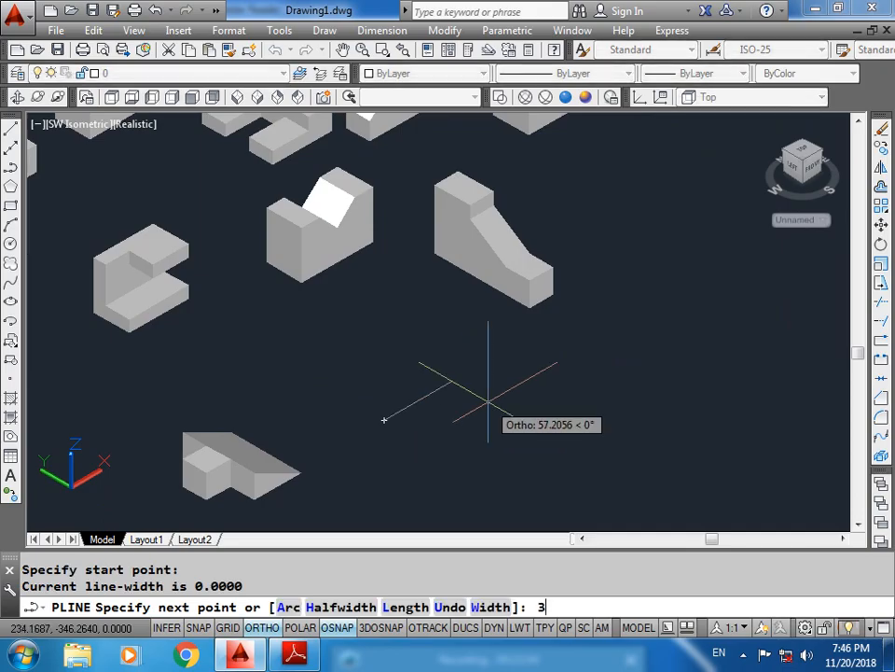
text(30)
key(Return)
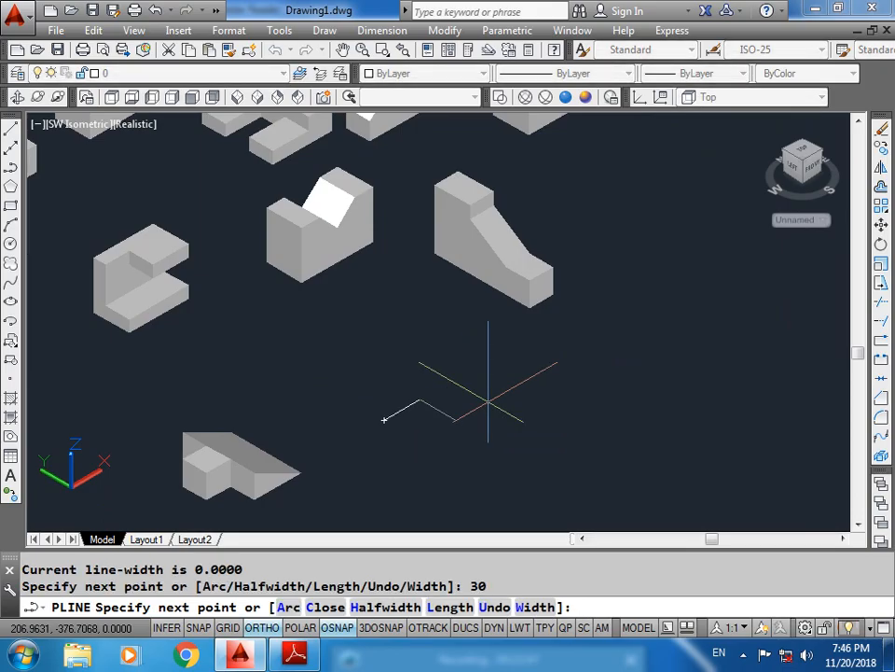
text(50)
key(Return)
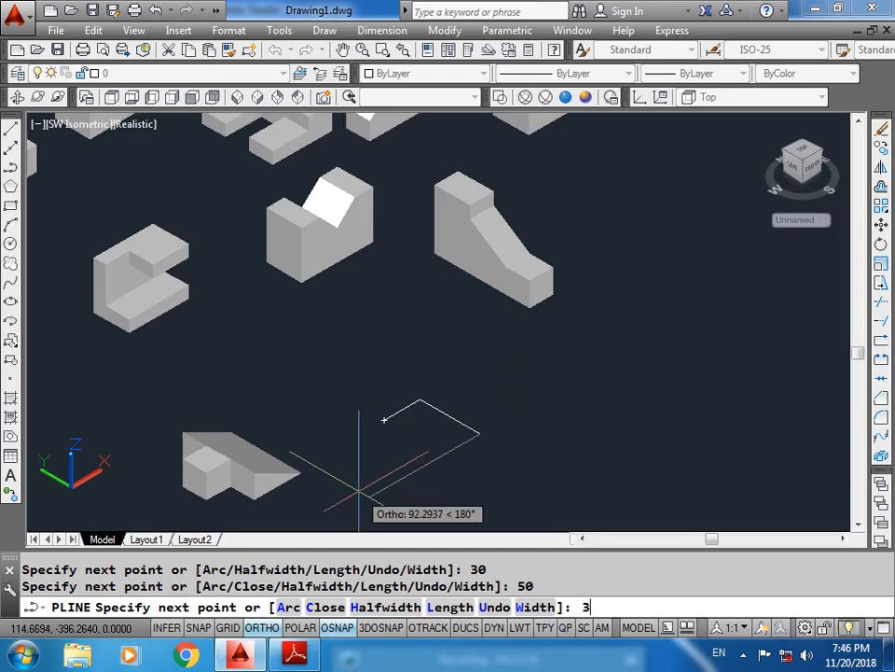
text(30)
key(Return)
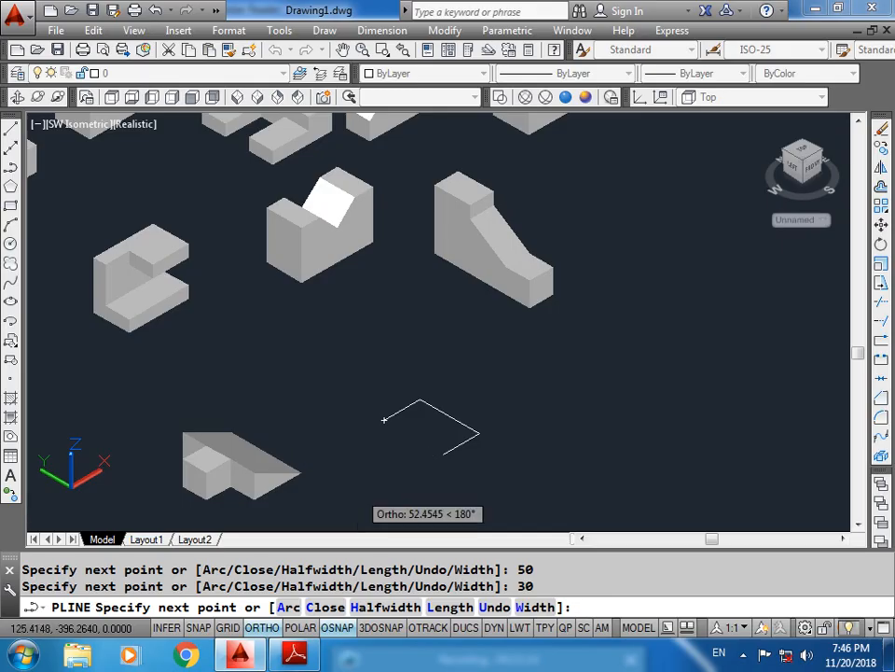
Step: Complete the U-shaped polyline with segments of 10, 20, 30 and 20, and close it
text(10)
key(Return)
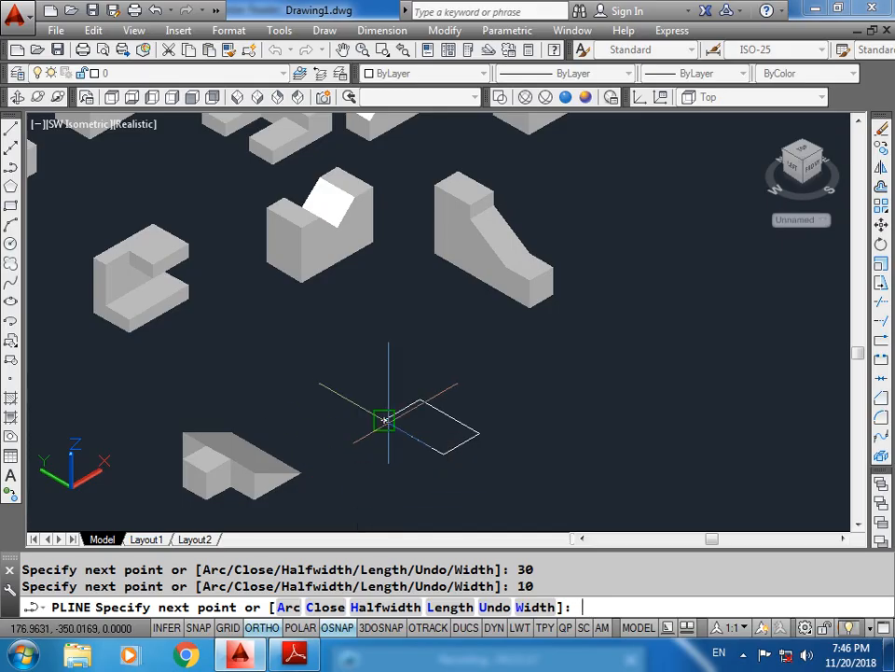
text(20)
key(Return)
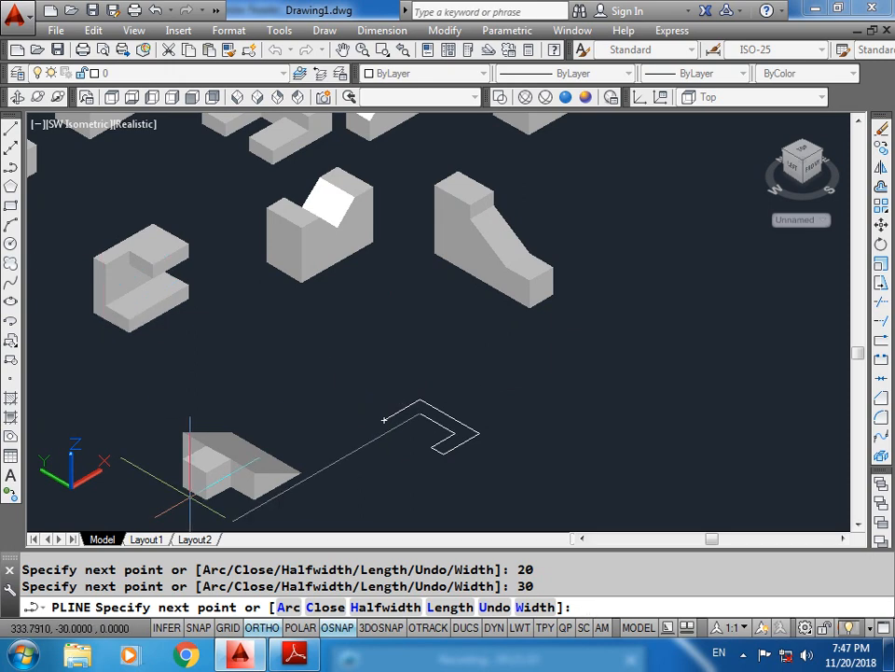
text(2)
key(Return)
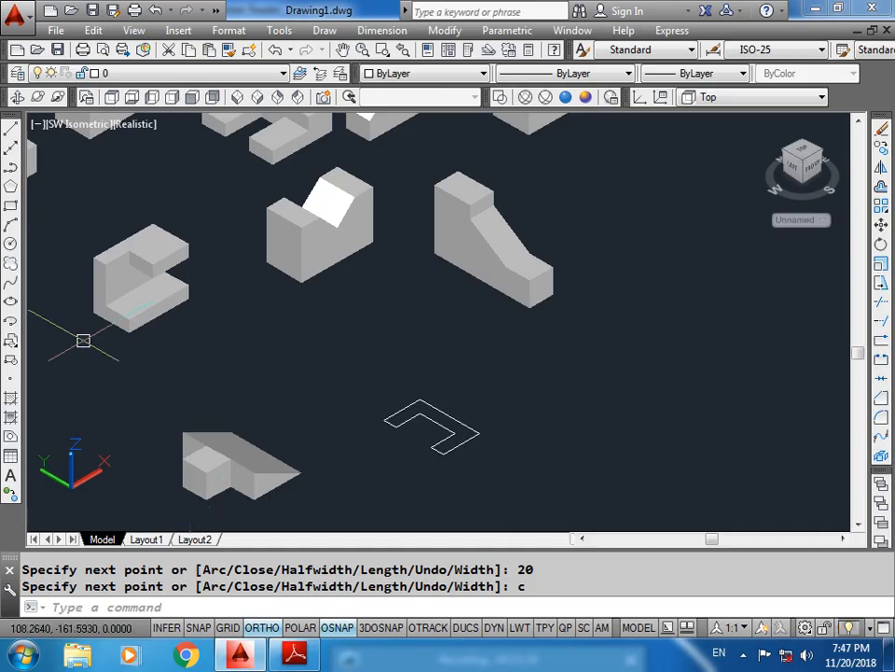
Step: Check figure 15 in Adobe Reader, return to AutoCAD and extrude the U-shaped profile to a height of 40
key(alt+Tab)
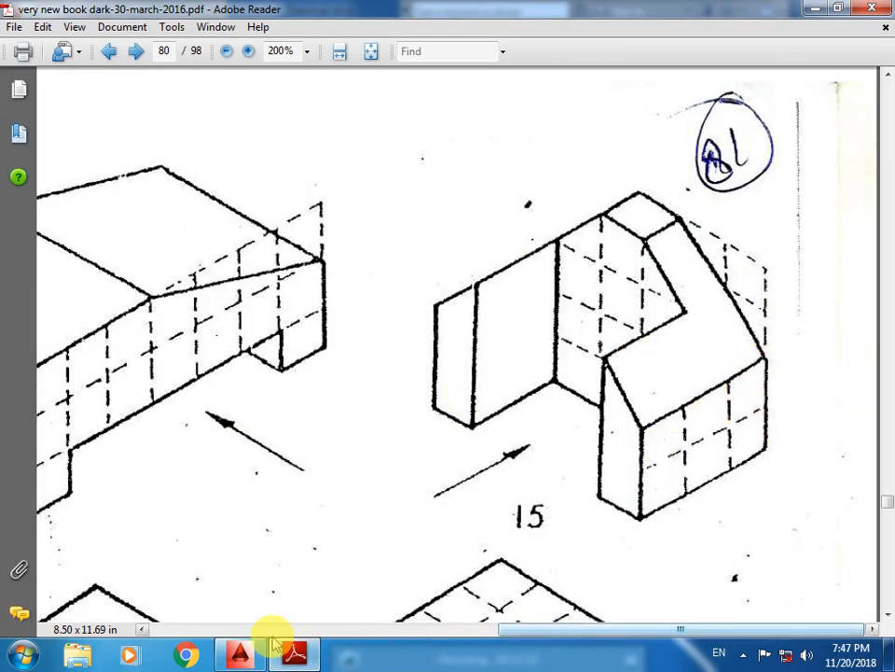
click(239, 653)
text(ext)
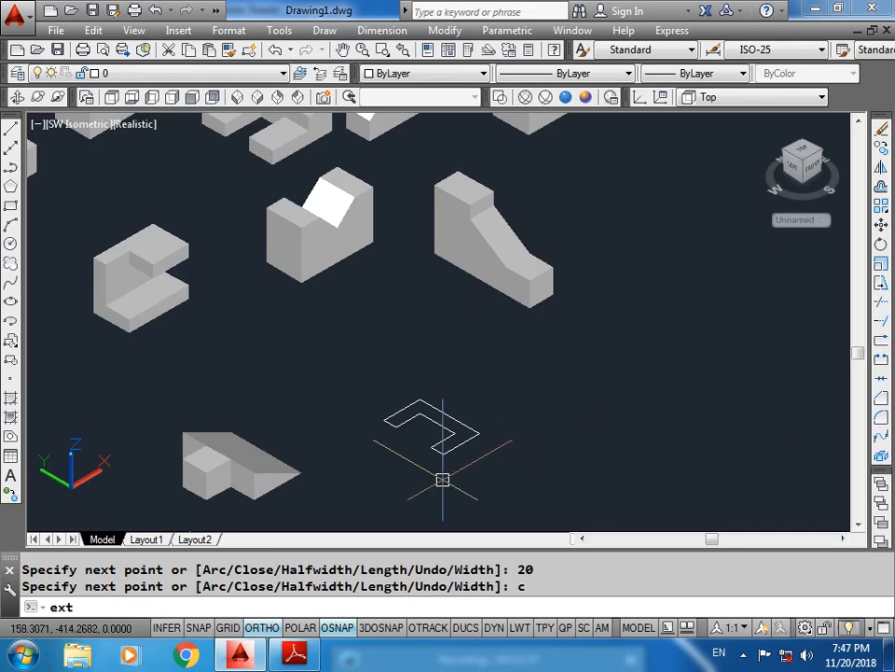
key(Return)
click(442, 448)
key(Return)
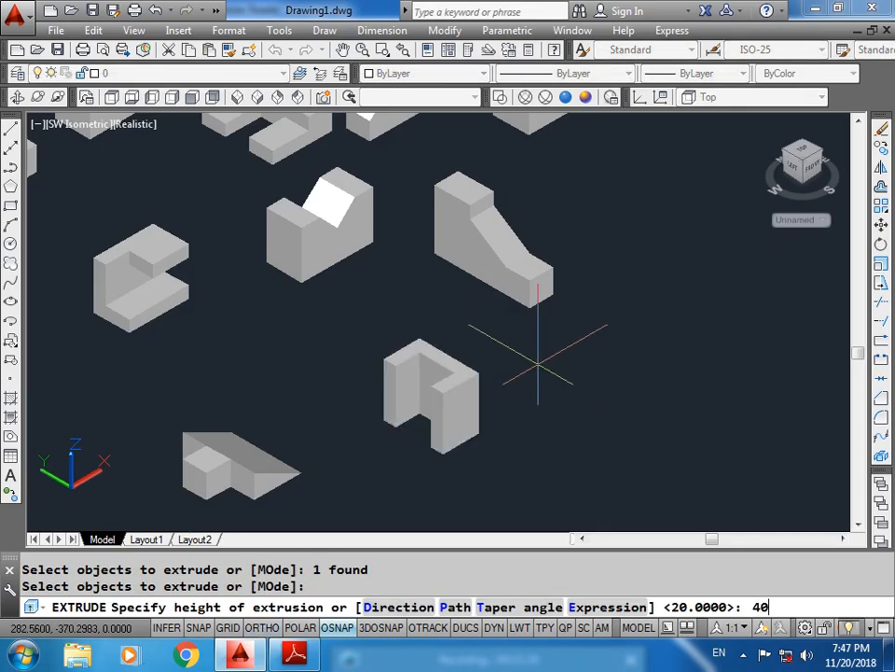
key(Return)
scroll(452, 401, up, 5)
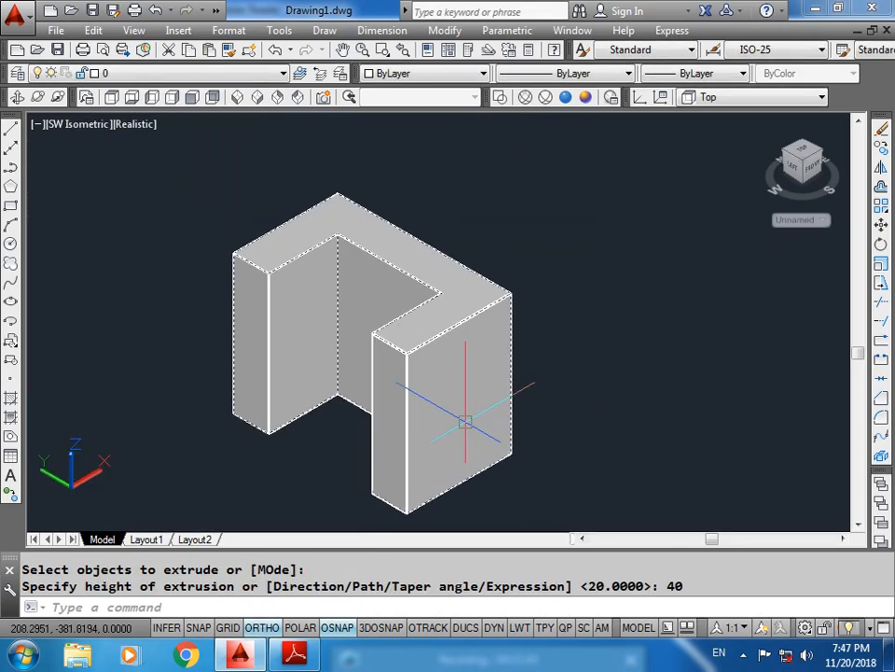
Step: Recheck the sloped top of figure 15 in Adobe Reader, return to AutoCAD and set the UCS to Left
click(295, 653)
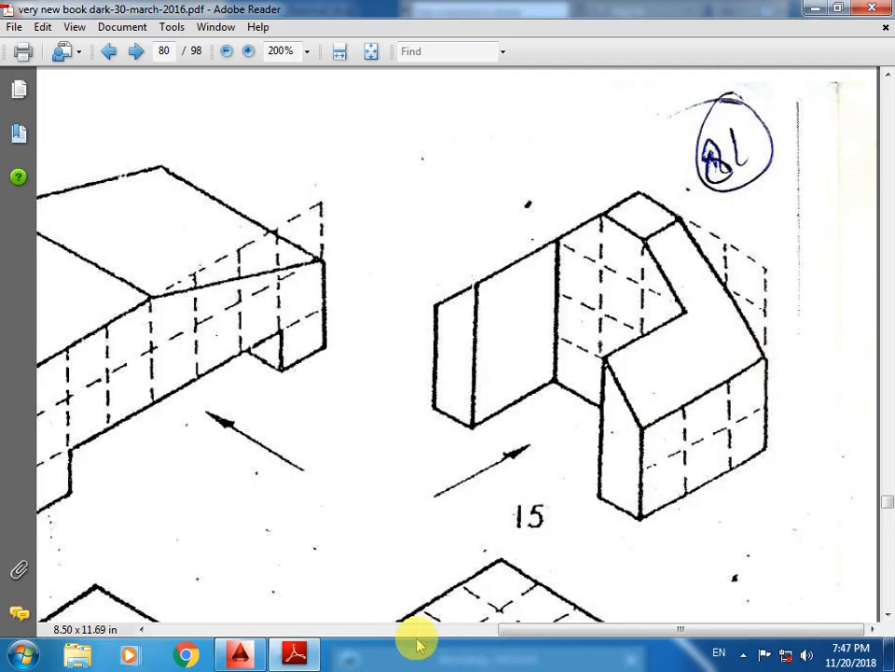
click(240, 653)
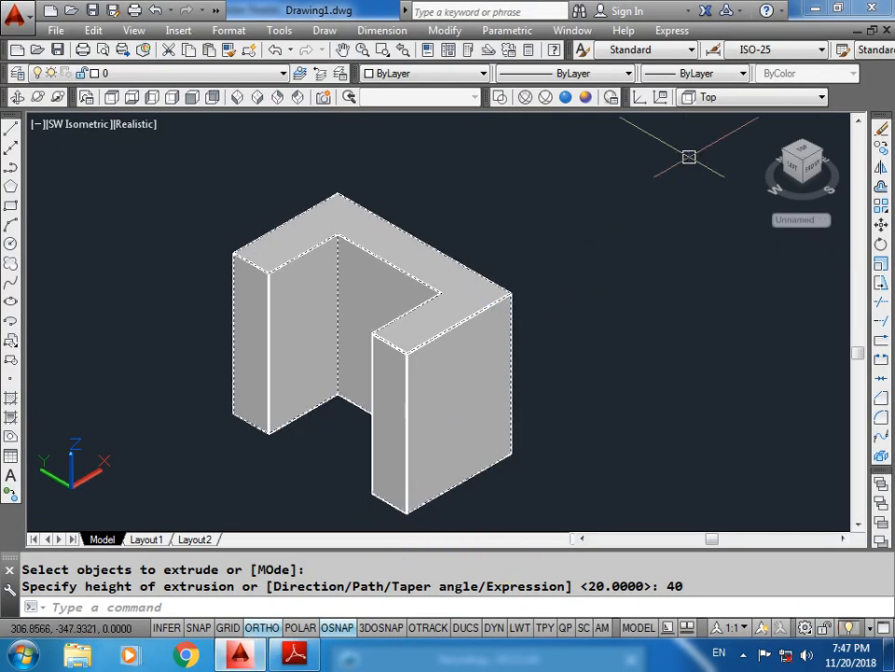
click(723, 98)
click(711, 206)
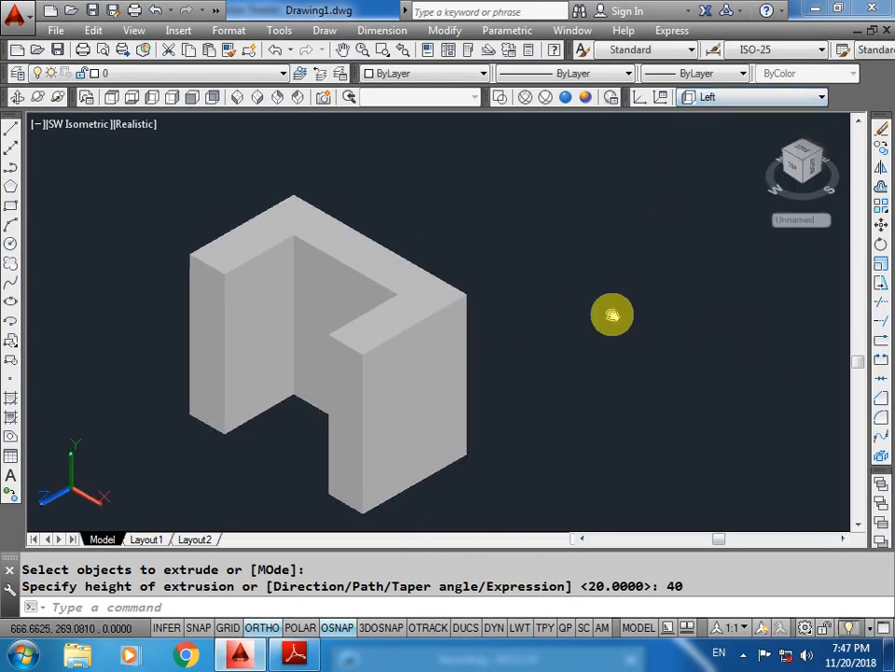
text(rec)
key(Return)
click(459, 233)
text(@)
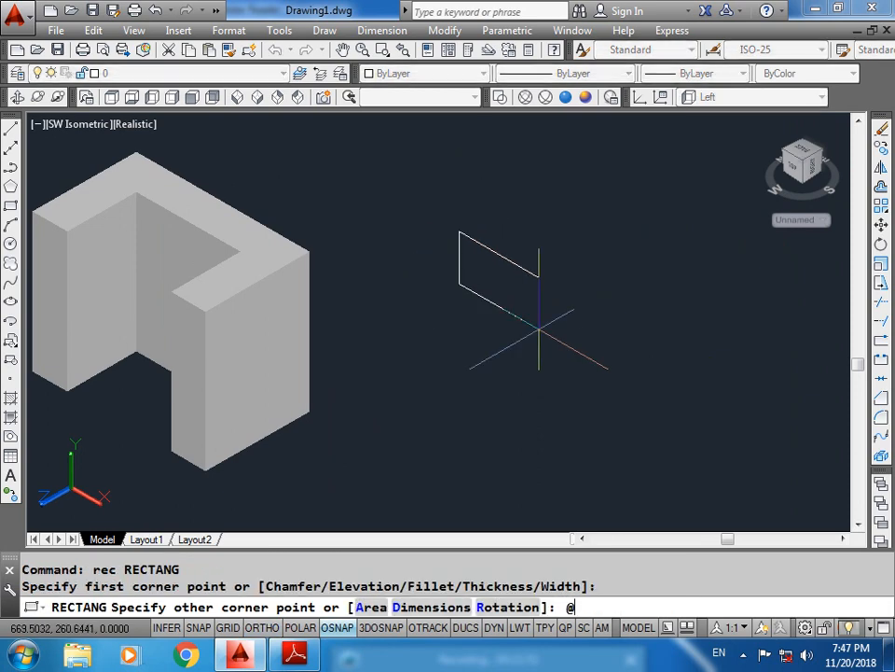
key(Escape)
Step: Draw a closed right-triangle polyline beside the U-shaped solid, with a 20 horizontal leg and a 20 vertical leg going down
text(pl)
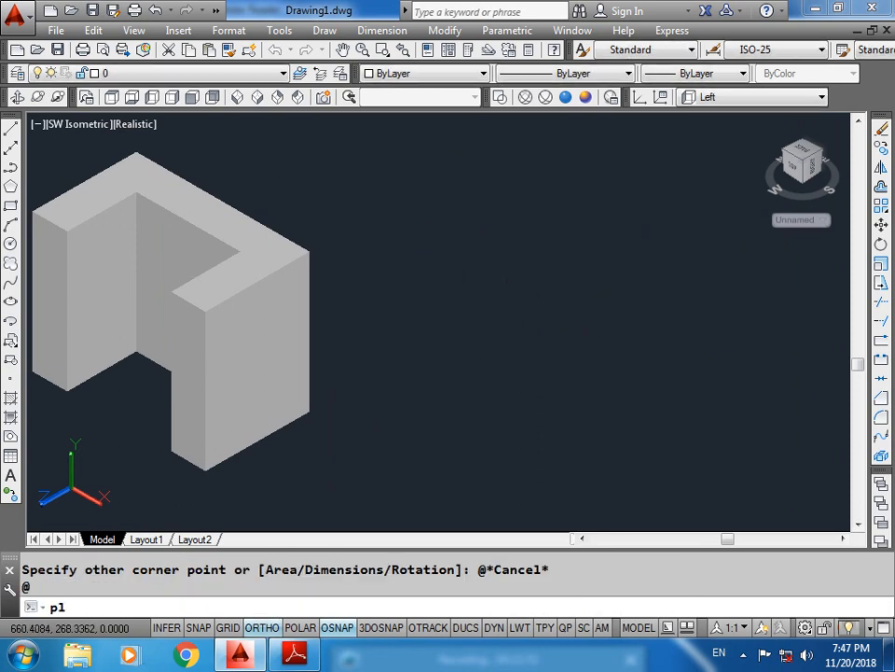
key(Return)
click(444, 266)
key(F8)
text(20)
key(Return)
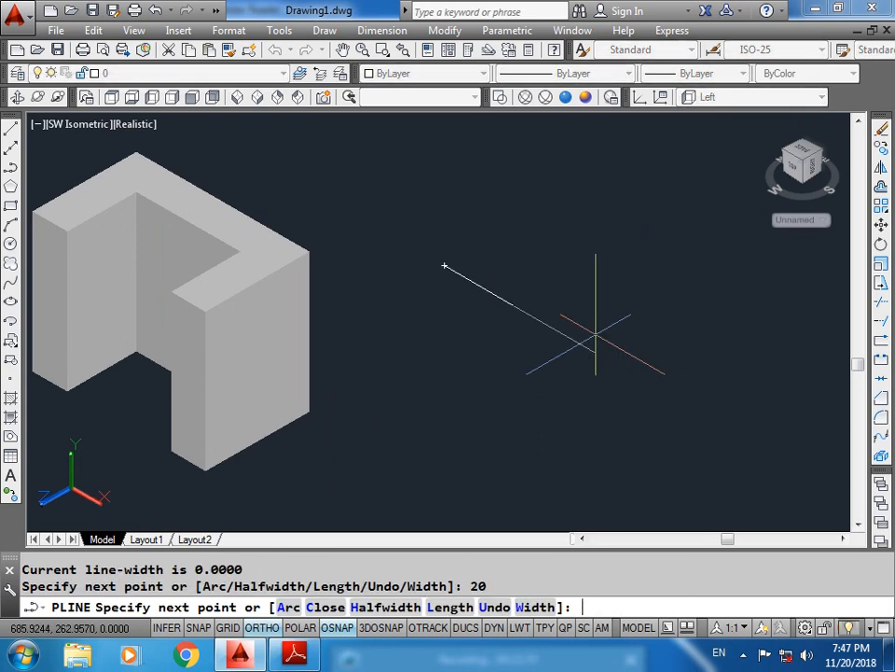
text(20)
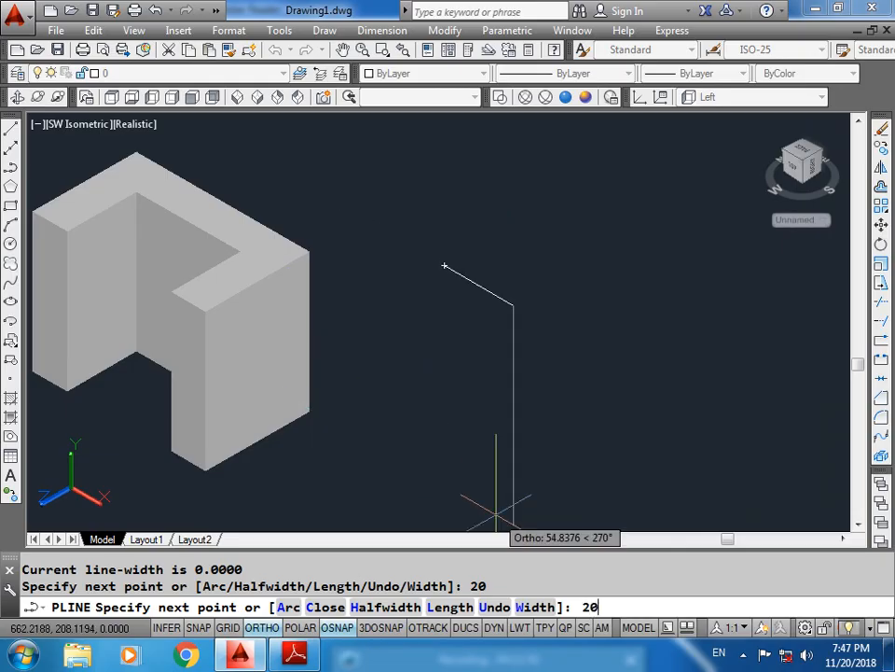
key(Return)
text(c)
key(Return)
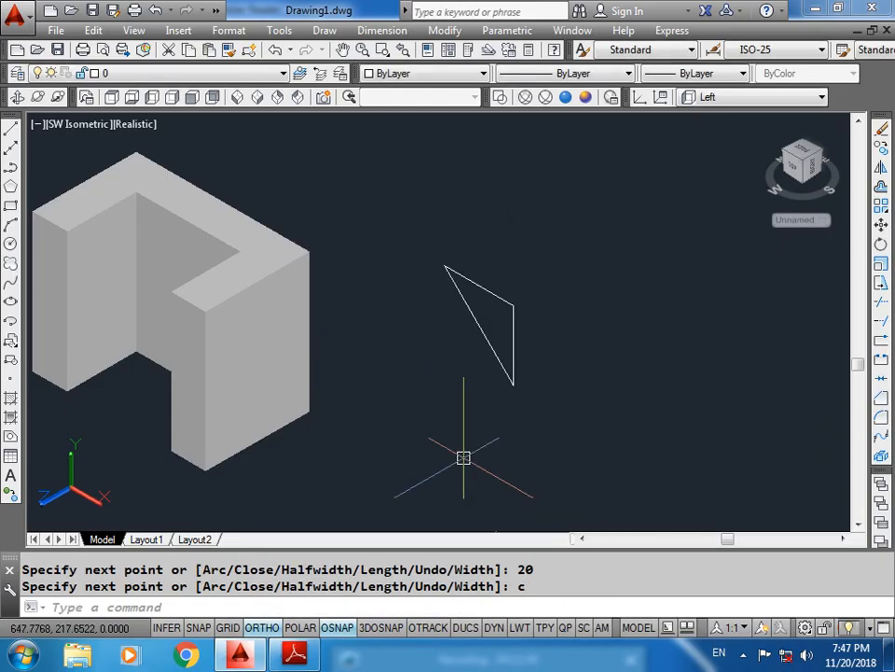
Step: Extrude the closed right-triangle polyline to a height of 30, forming a wedge
key(Escape)
text(ext)
key(Return)
click(479, 325)
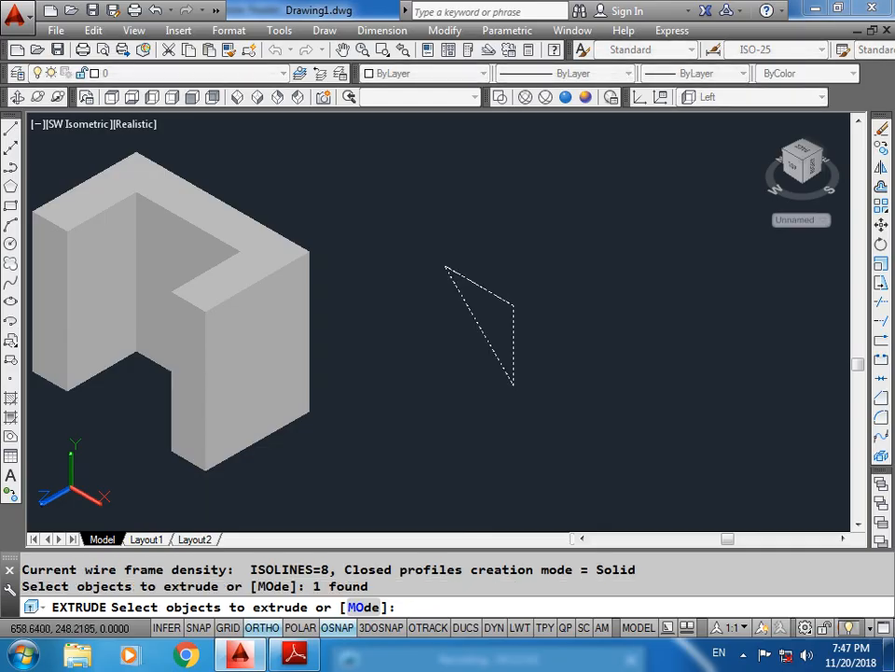
key(Return)
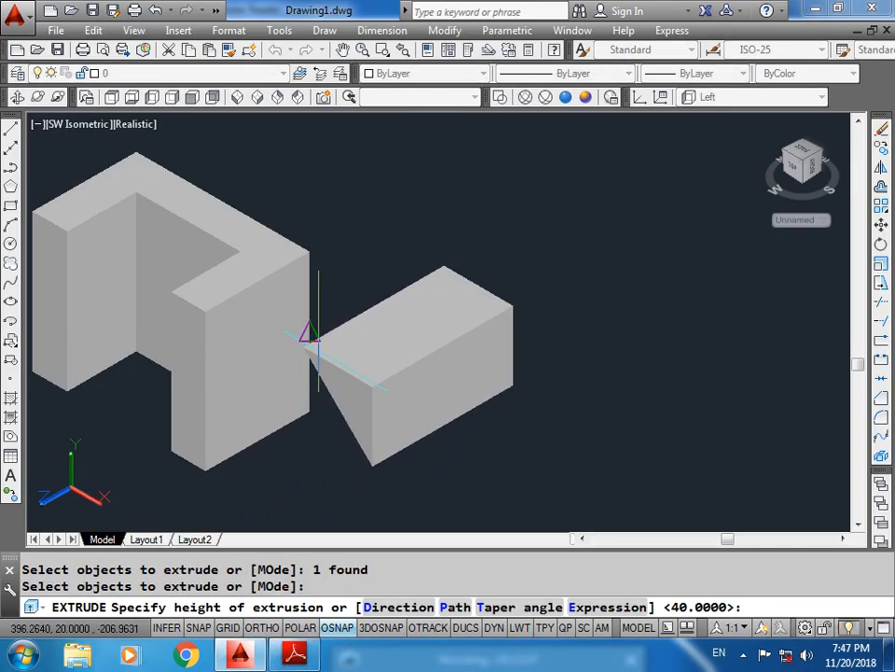
text(30)
key(Return)
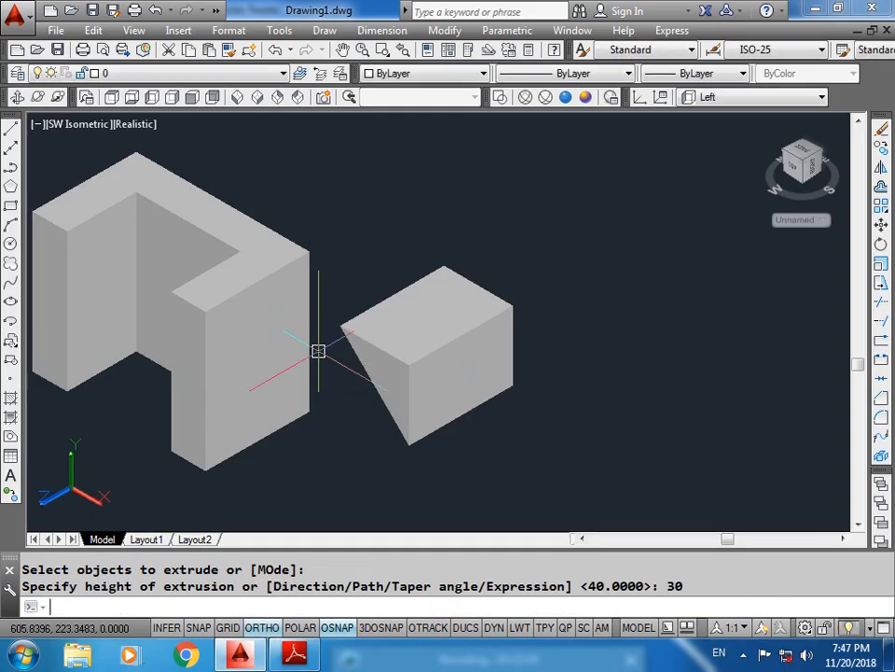
Step: Move the wedge by its outer top corner onto the matching outer top corner of the U-shaped solid
click(382, 354)
text(m)
key(Return)
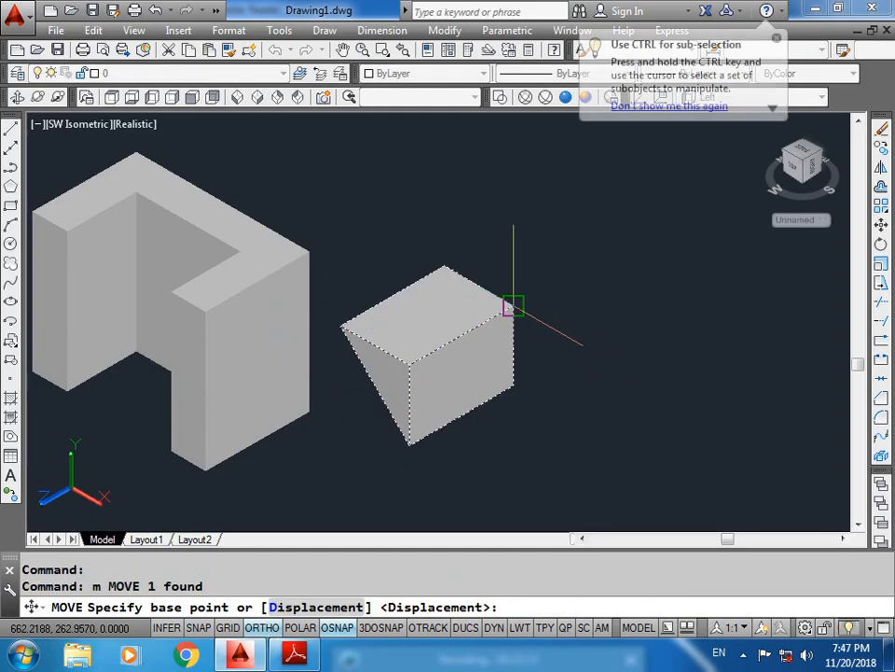
click(445, 268)
click(310, 251)
middle_drag(249, 366, 471, 374)
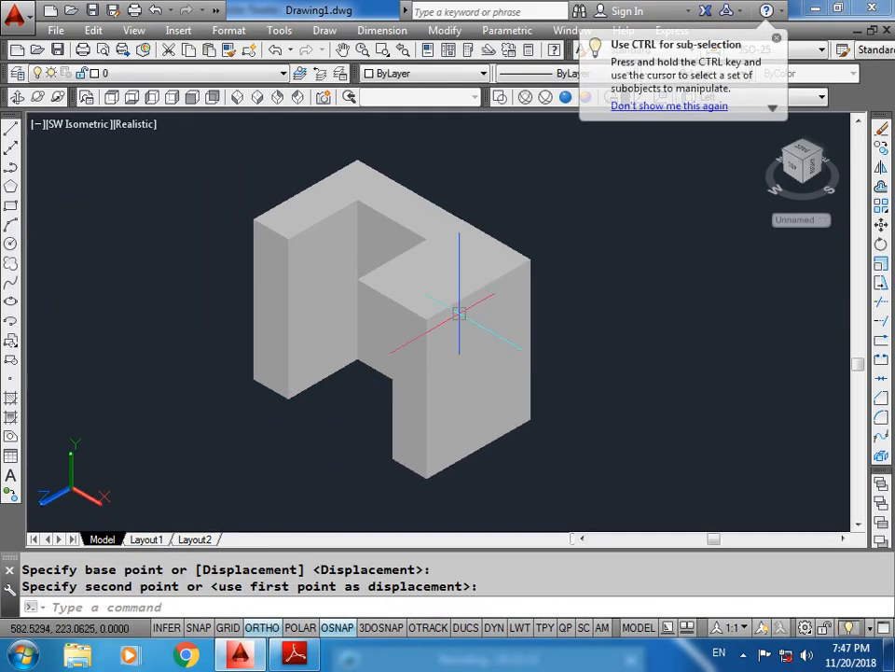
click(458, 314)
key(Escape)
ctrl+click(421, 304)
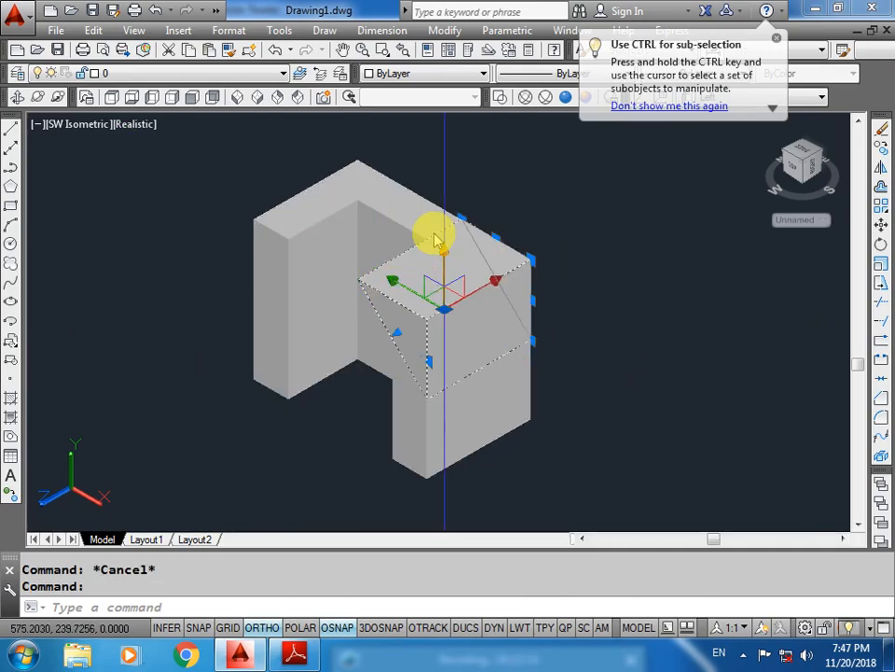
text(mi)
key(Return)
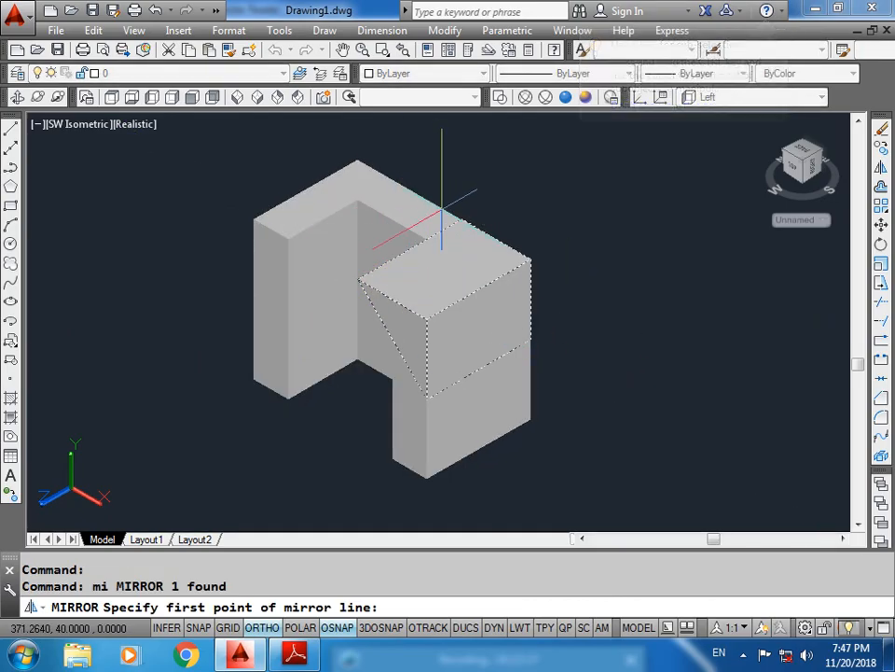
key(Escape)
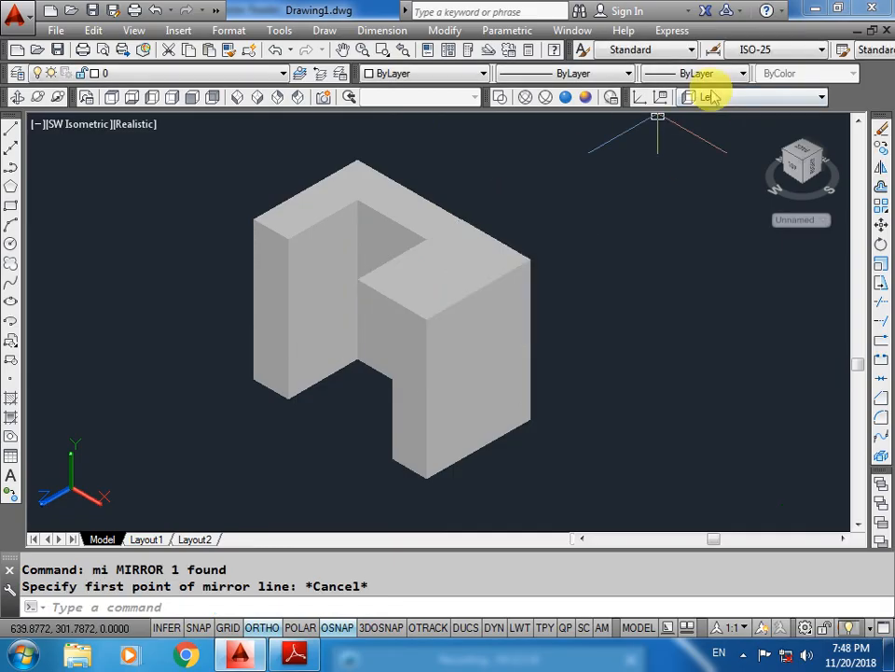
Step: Set the UCS to Top and clear the selection of the U-shaped solid
click(710, 96)
click(706, 146)
click(474, 276)
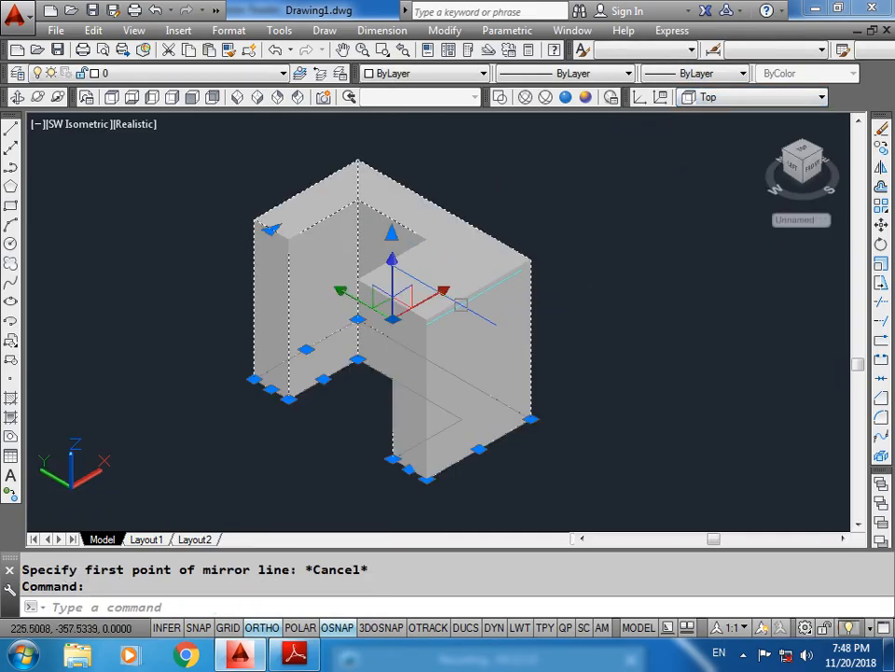
click(380, 306)
key(Escape)
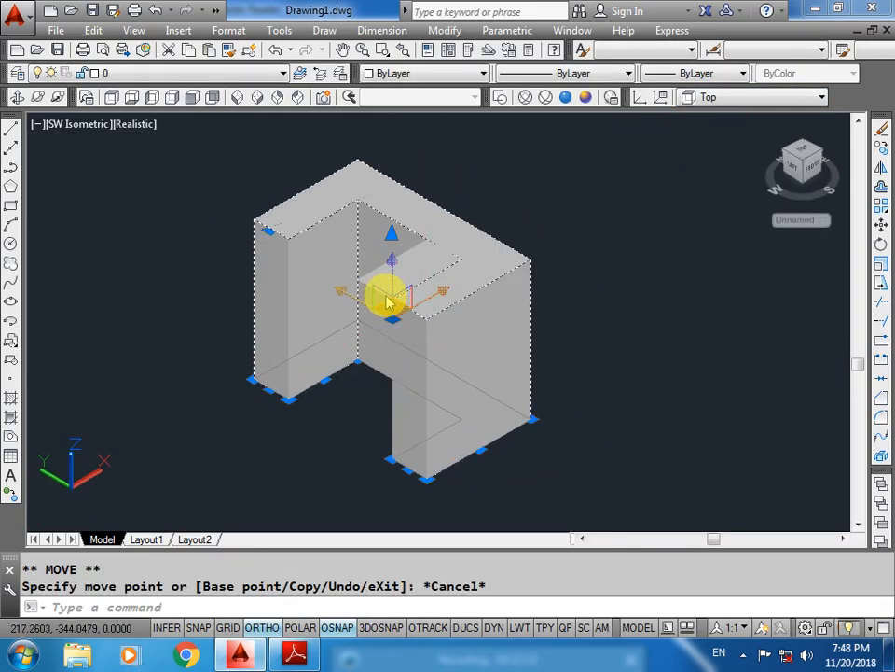
scroll(455, 357, up, 2)
key(Escape)
key(Escape)
ctrl+click(479, 315)
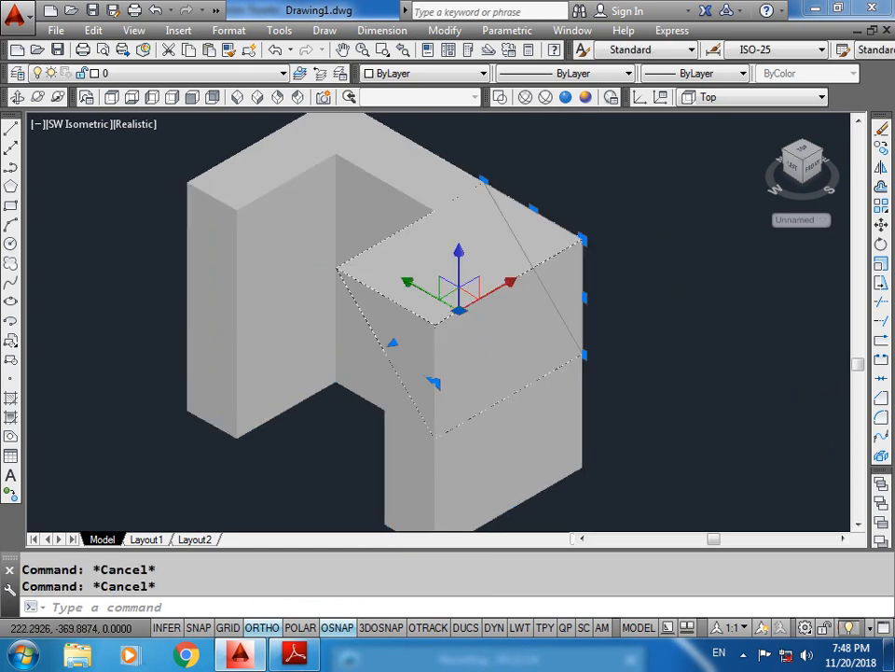
text(mi)
key(Return)
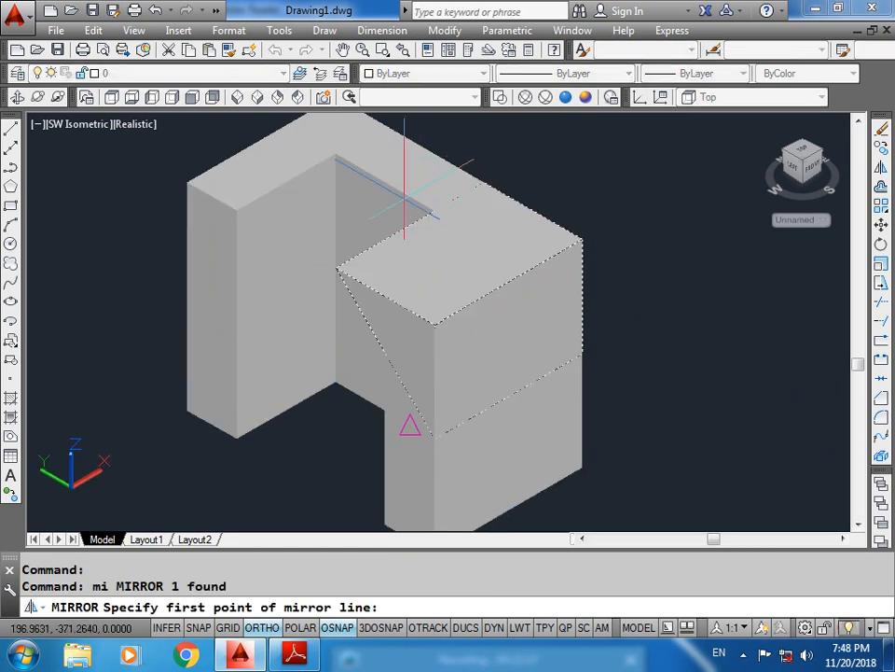
scroll(377, 402, down, 3)
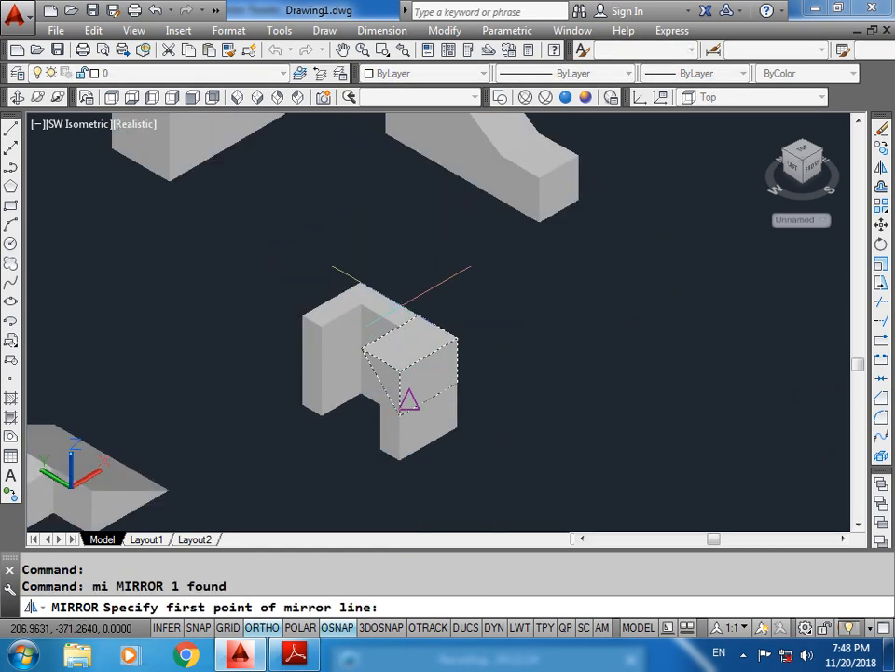
key(Escape)
Step: Switch to the top view and mirror the stepped solid across a horizontal line through the neighbouring solid's edge midpoint, keeping the original
click(119, 97)
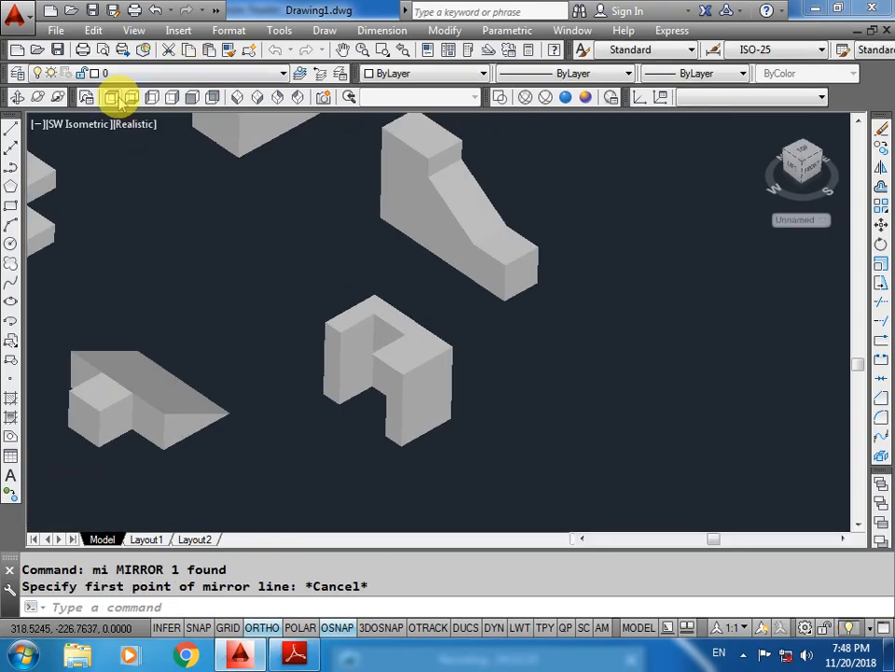
scroll(262, 522, up, 5)
middle_drag(287, 485, 362, 321)
click(394, 351)
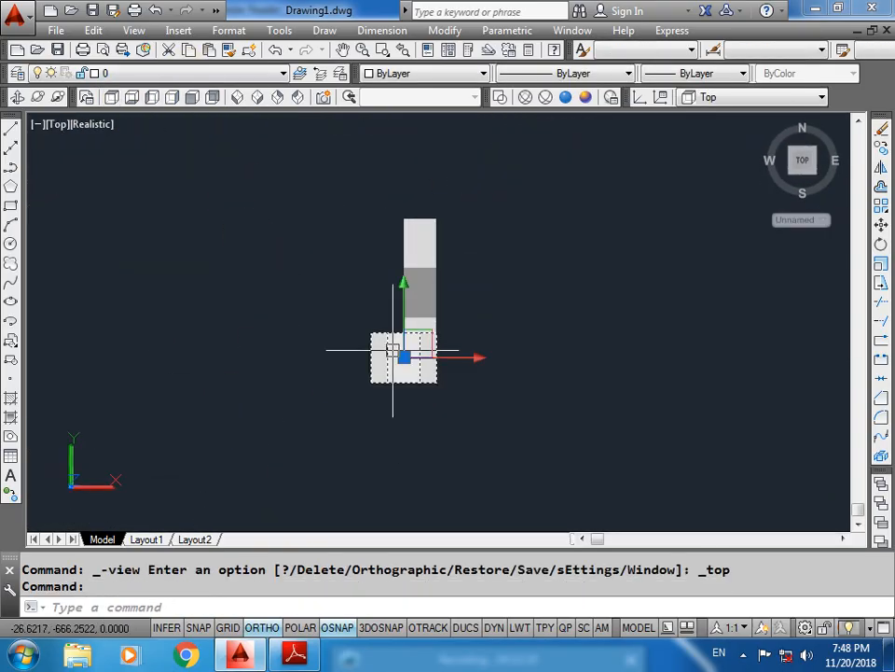
scroll(391, 318, up, 4)
text(mi)
key(Return)
click(489, 270)
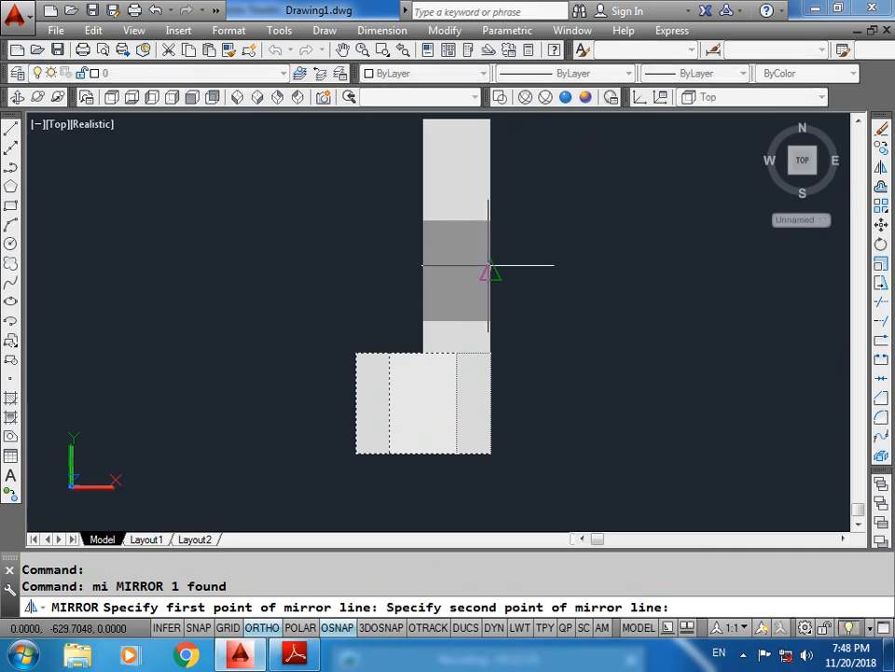
click(633, 294)
key(Return)
Step: Return to the SW isometric view and look over the modelled figures for the mirrored copy
click(237, 97)
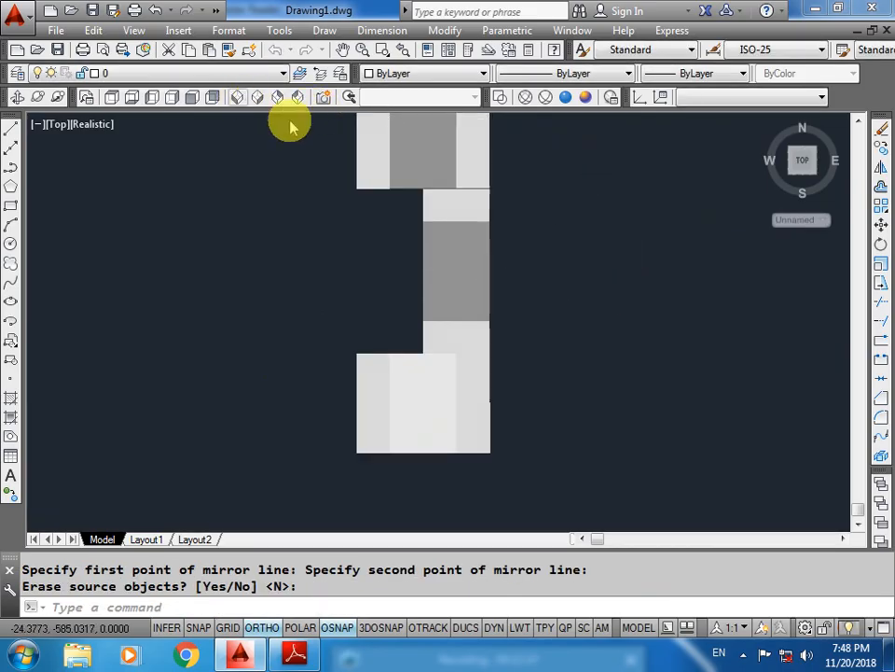
scroll(429, 373, up, 4)
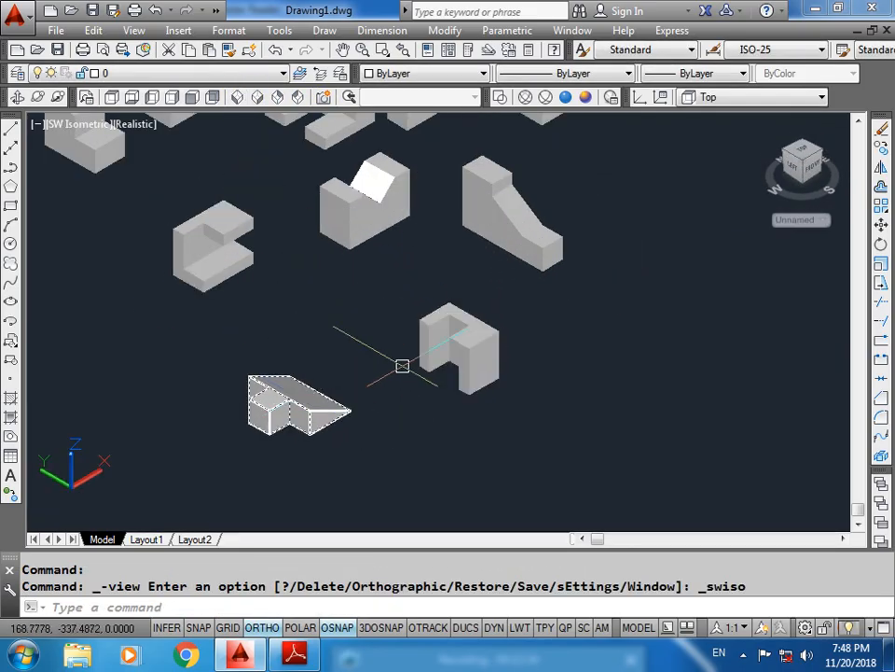
scroll(402, 365, up, 8)
scroll(493, 306, down, 10)
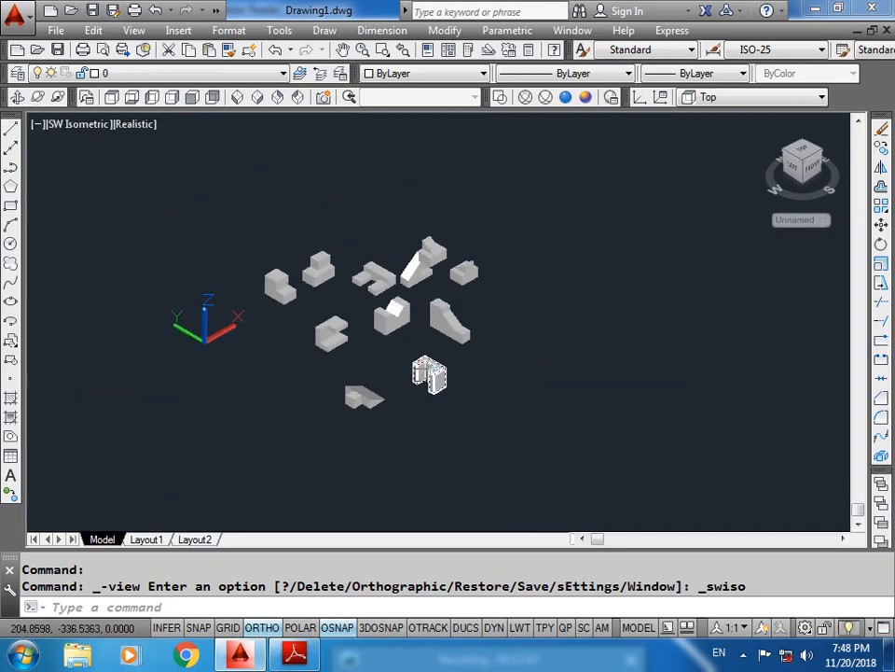
scroll(422, 271, up, 3)
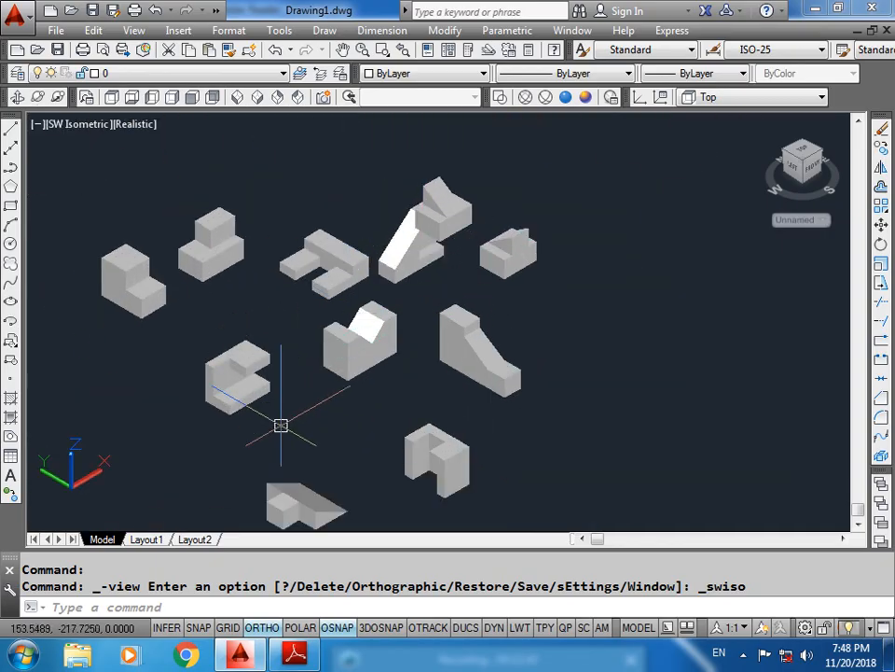
scroll(373, 343, up, 10)
scroll(564, 347, down, 5)
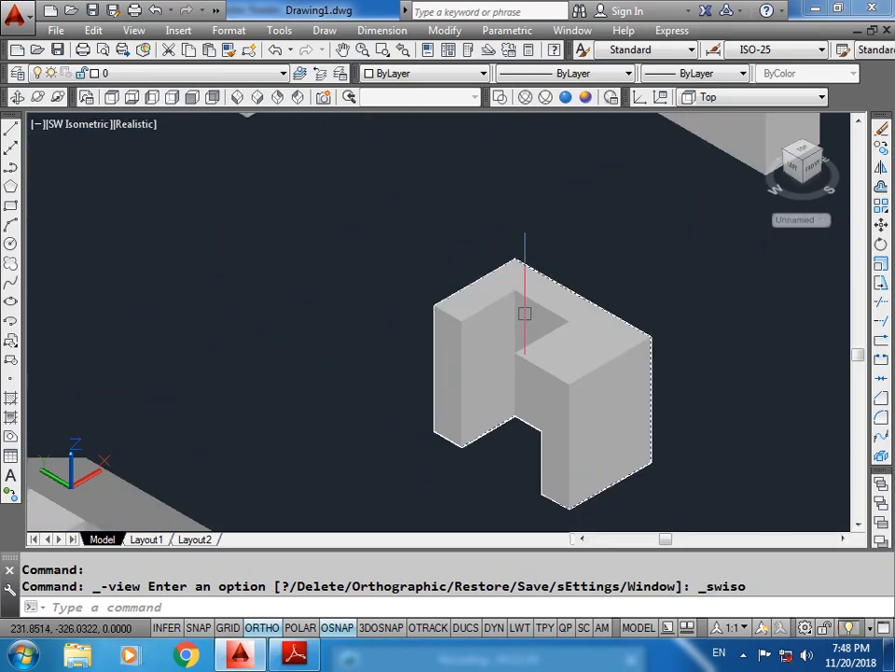
Step: Check which solids make up figure 15 by selecting them, and inspect the mirrored copy among the other figures
click(523, 324)
key(Escape)
click(562, 207)
click(411, 400)
key(Escape)
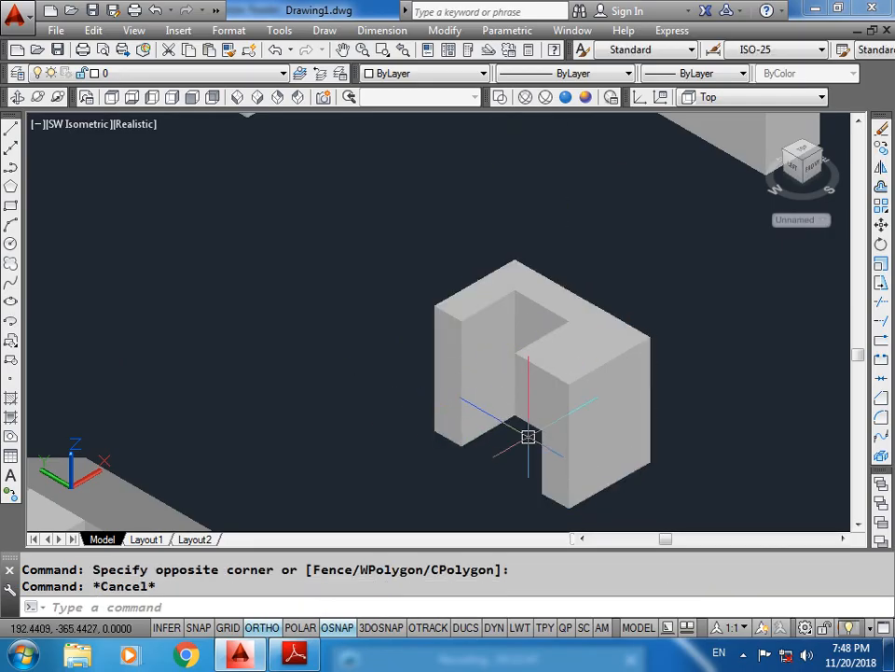
click(643, 254)
click(482, 400)
key(Escape)
scroll(501, 402, down, 5)
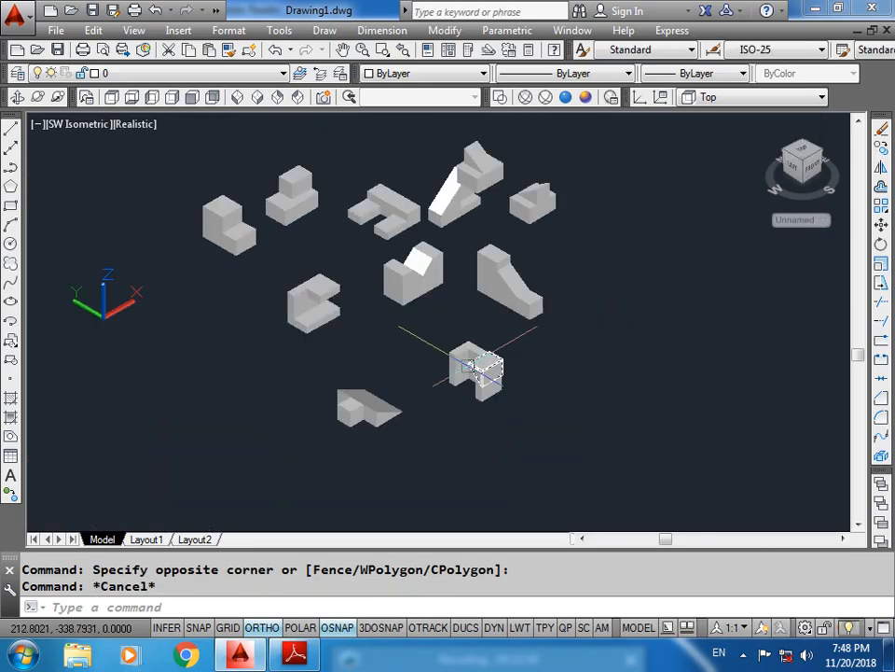
scroll(340, 410, up, 1)
scroll(449, 216, up, 2)
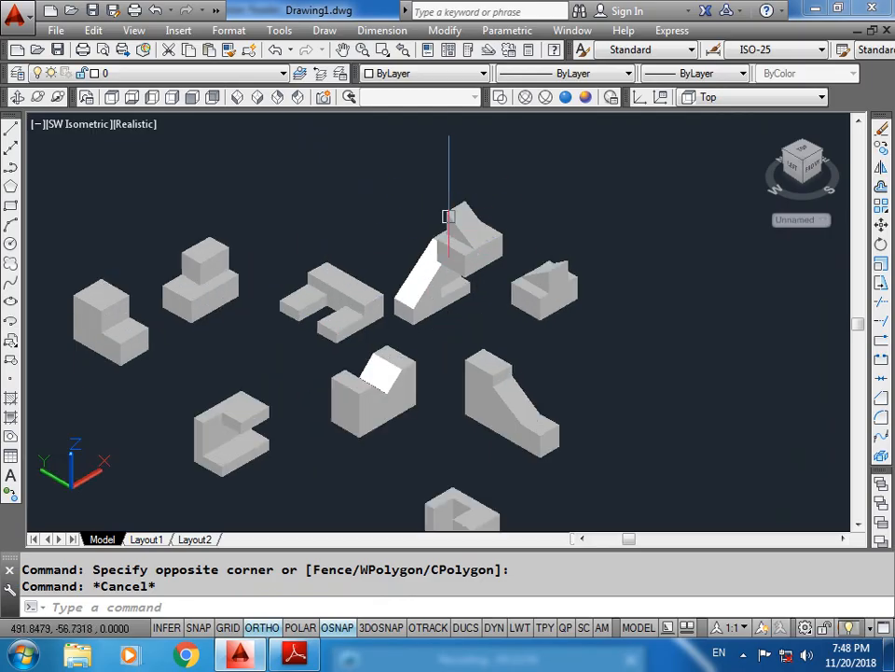
click(494, 280)
key(Escape)
scroll(495, 308, down, 10)
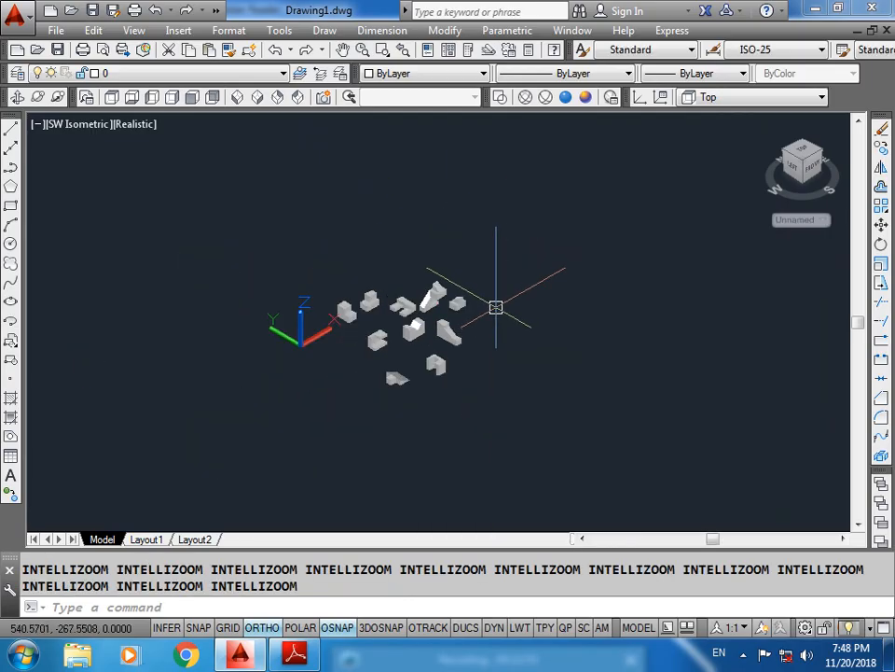
Step: Undo the last mirror and restore the SW isometric view
key(ctrl+z)
key(ctrl+z)
key(Escape)
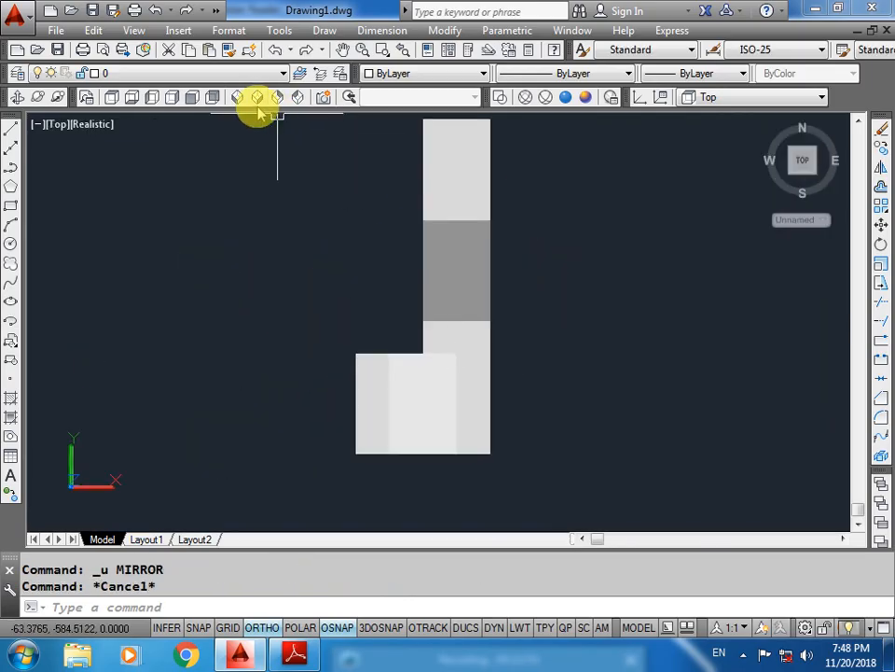
click(240, 98)
Step: Move the U-shaped solid and its wedge together along the X axis into empty space clear of the other figures
scroll(433, 379, up, 6)
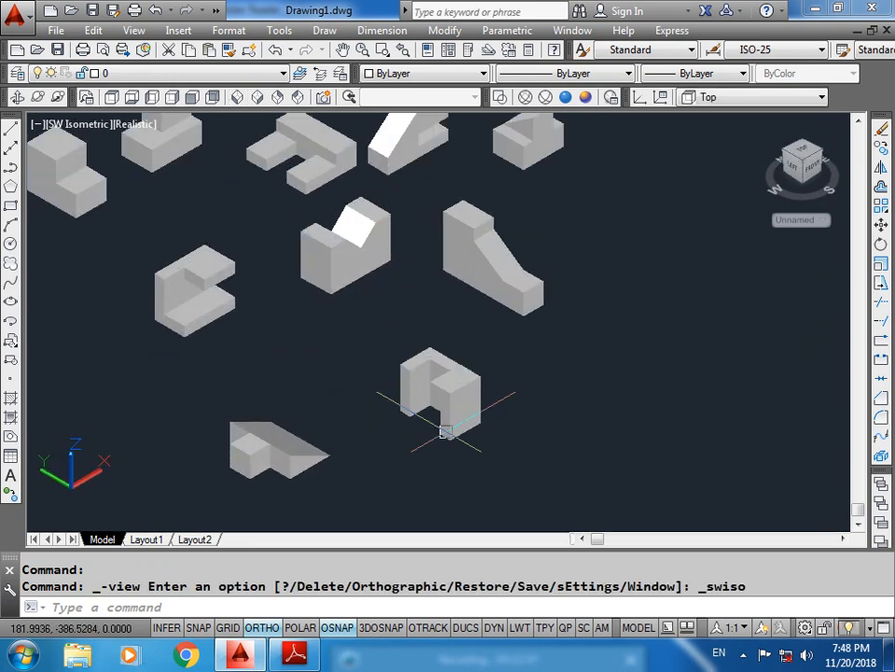
click(518, 456)
click(309, 283)
text(m)
key(Return)
click(377, 408)
scroll(376, 409, down, 4)
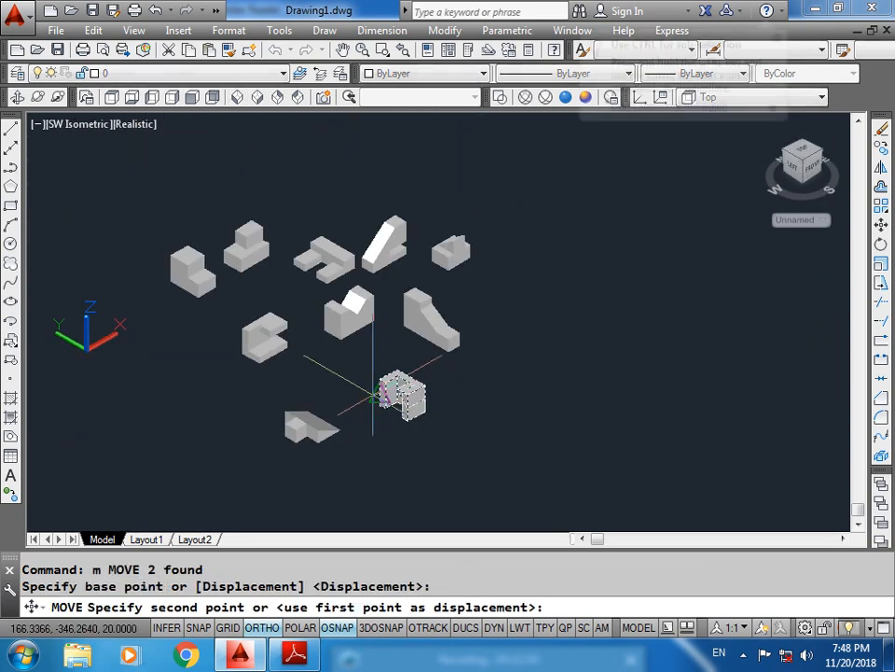
click(666, 238)
key(Escape)
scroll(624, 262, up, 3)
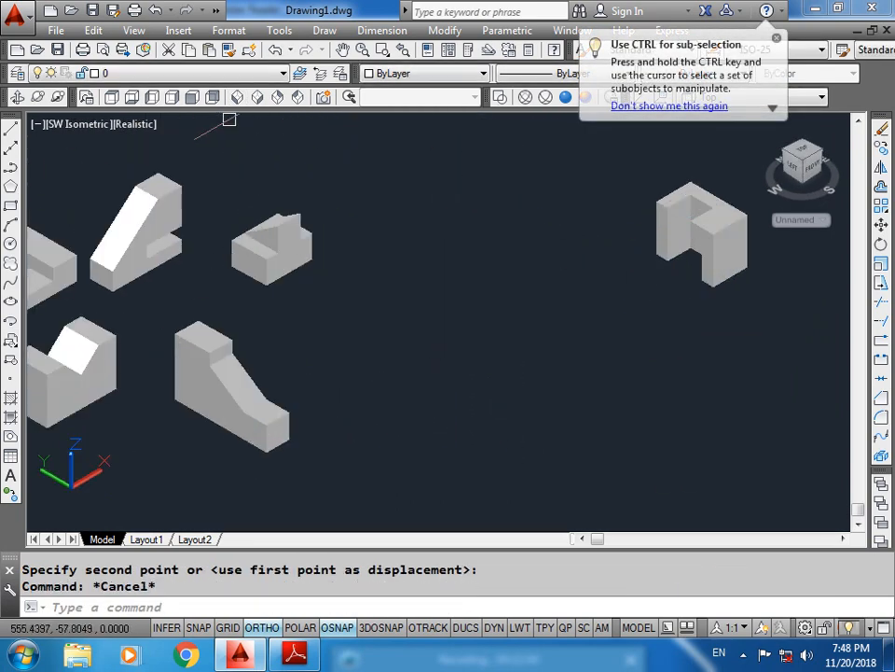
Step: In the top view, mirror the wedge across the U-shaped solid's horizontal centreline, keeping the original, and return to the SW isometric view
click(111, 97)
scroll(634, 345, up, 4)
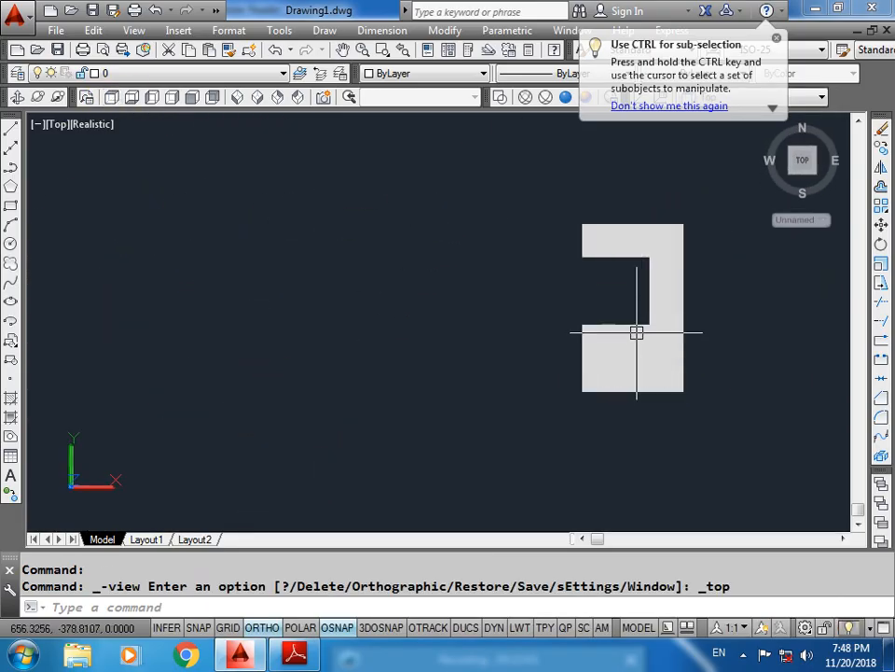
middle_drag(635, 332, 416, 390)
click(416, 390)
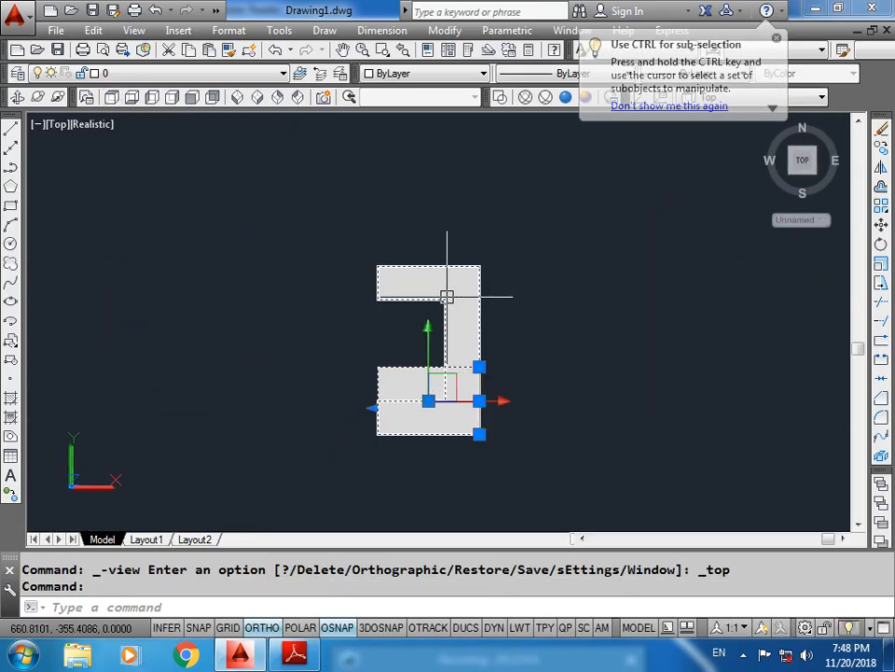
text(mi)
key(Return)
click(479, 350)
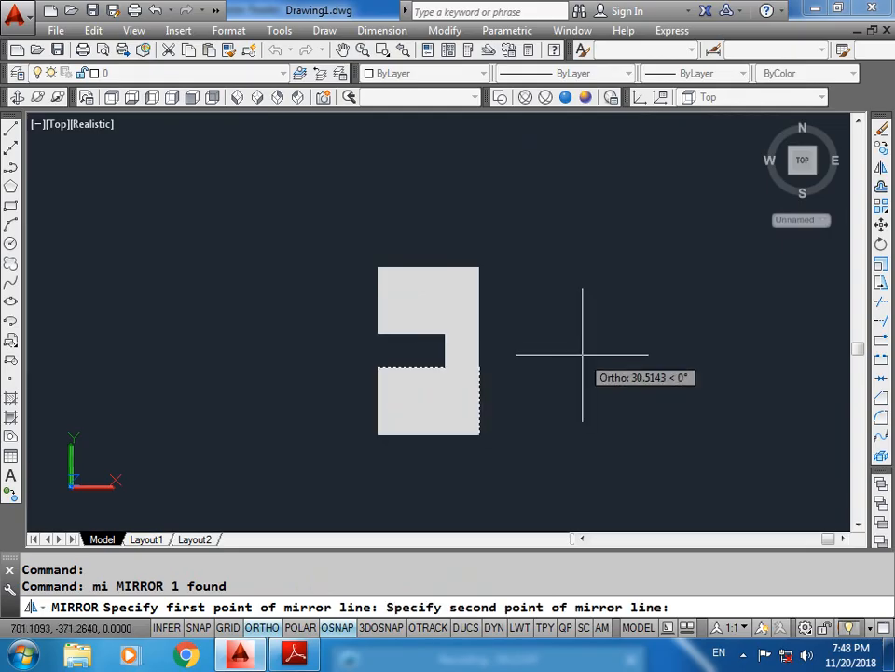
click(582, 354)
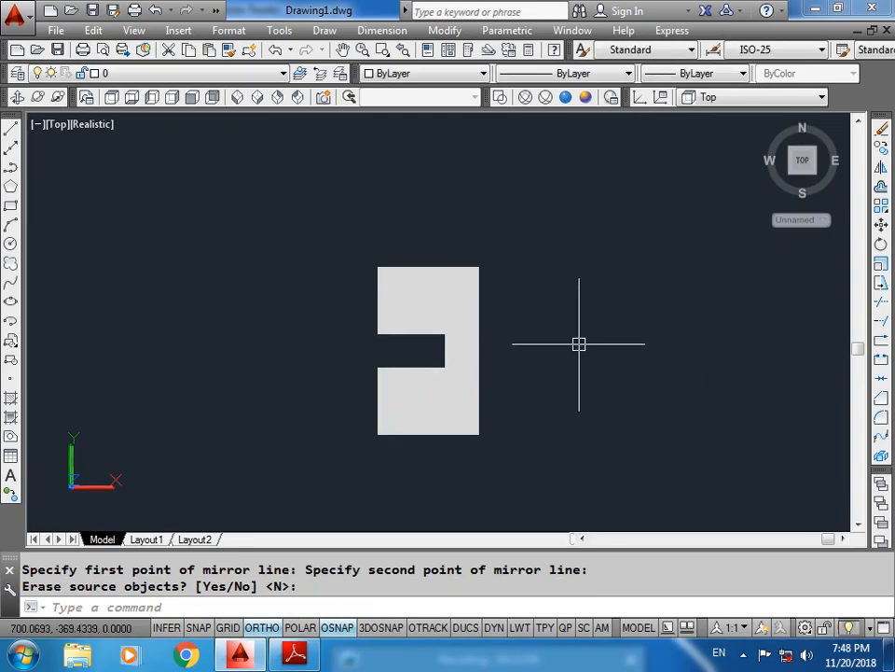
click(237, 97)
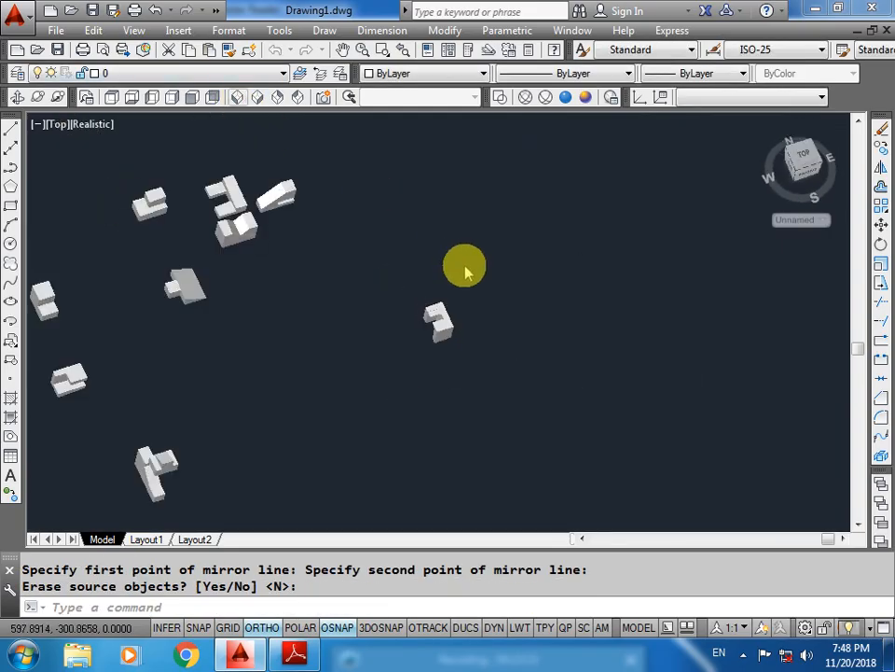
scroll(518, 332, up, 12)
scroll(436, 343, down, 2)
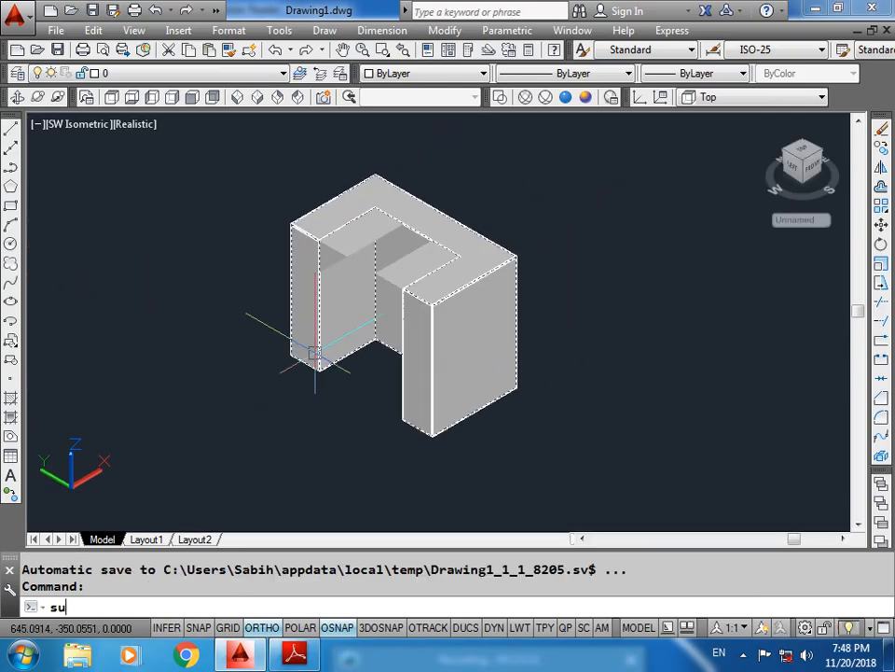
Step: Subtract the two wedges from the U-shaped solid
key(Return)
click(320, 330)
key(Return)
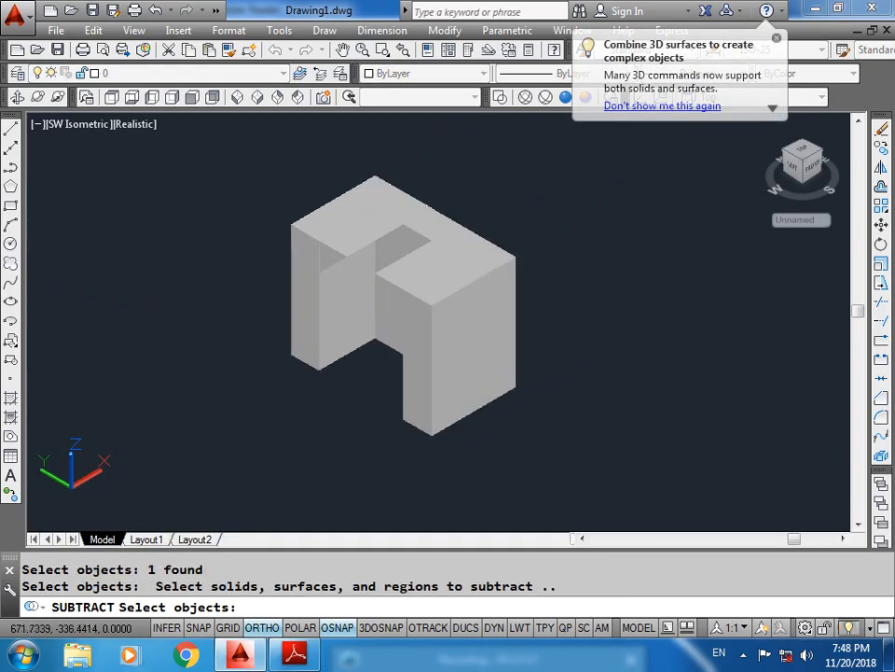
click(343, 237)
click(383, 281)
key(Return)
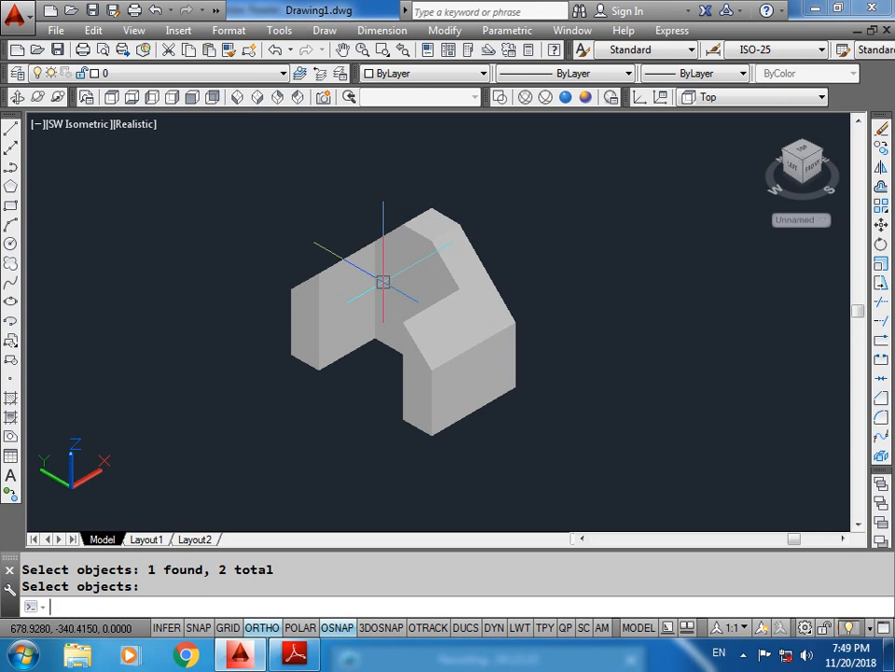
Step: Undo the subtraction and the preceding view changes, and erase the U-shaped solid together with both wedges
key(ctrl+z)
key(ctrl+z)
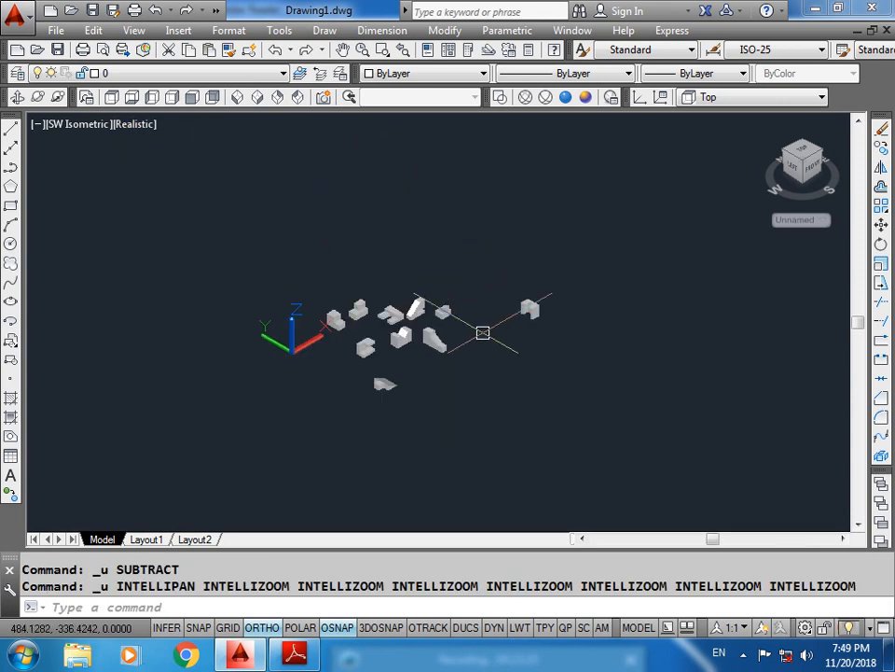
key(Escape)
click(573, 276)
click(506, 328)
key(Delete)
scroll(454, 331, up, 2)
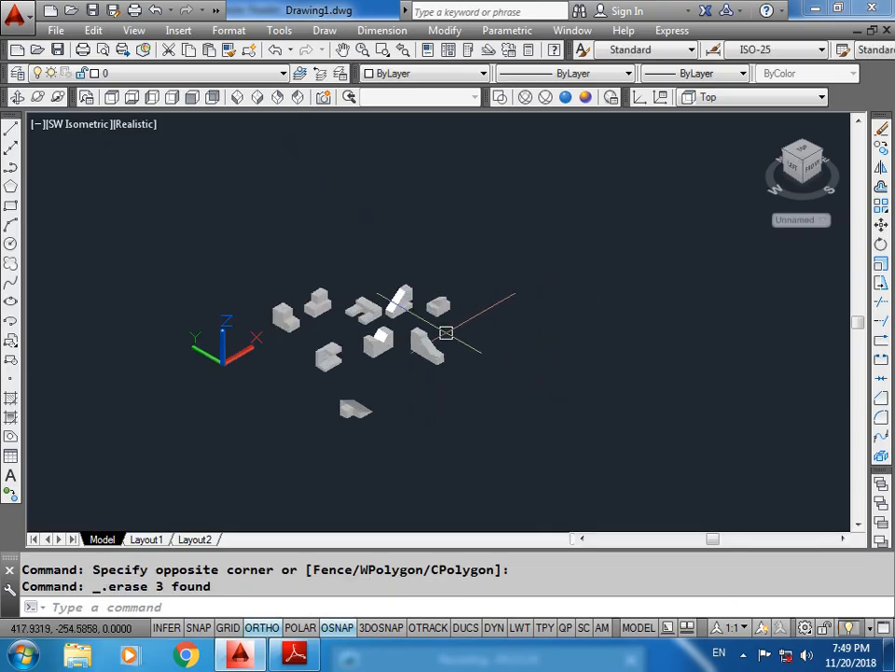
scroll(436, 317, up, 5)
Step: Check figure 15 in the PDF and start a U-shaped polyline in clear space with segments 30 along +X, 50 along -Y and 30 along -X
click(297, 656)
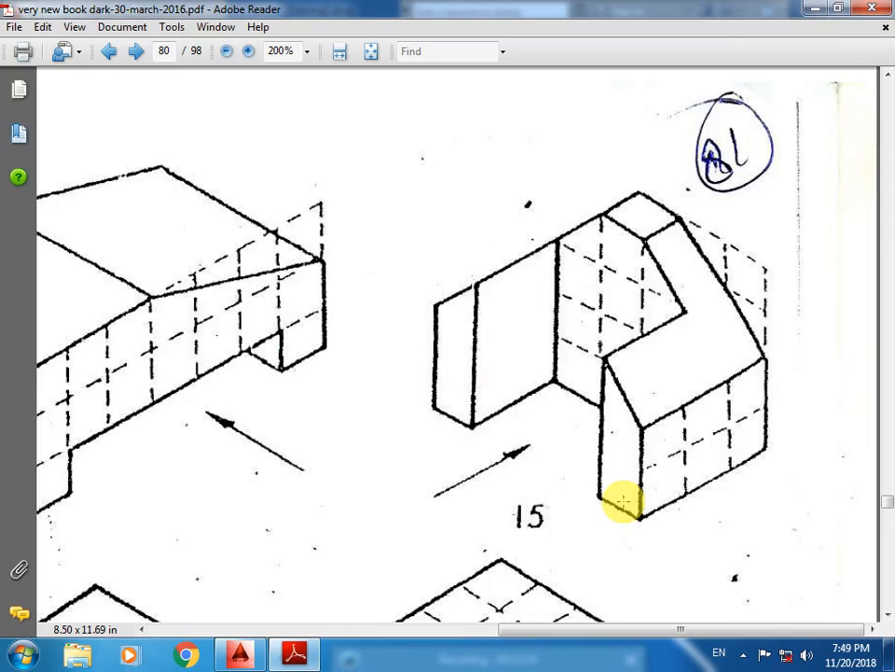
click(239, 654)
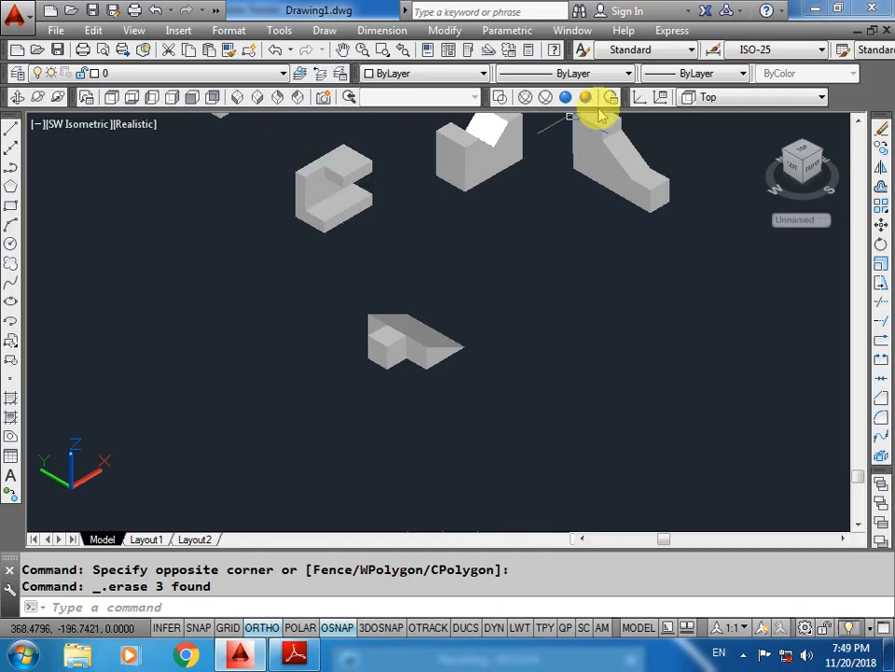
click(740, 97)
click(718, 131)
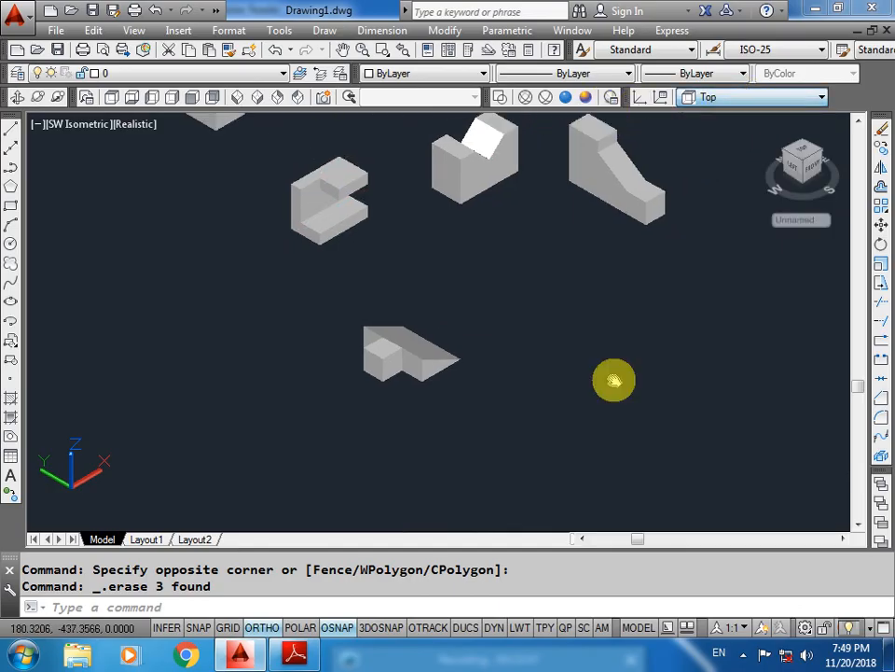
middle_drag(613, 379, 537, 464)
text(pl)
key(Return)
click(420, 357)
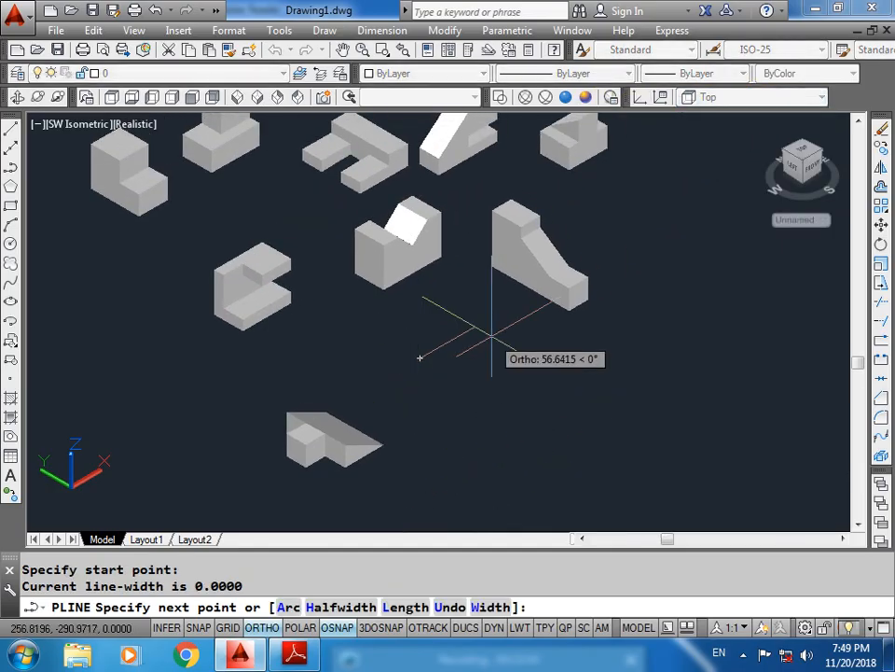
text(30)
key(Return)
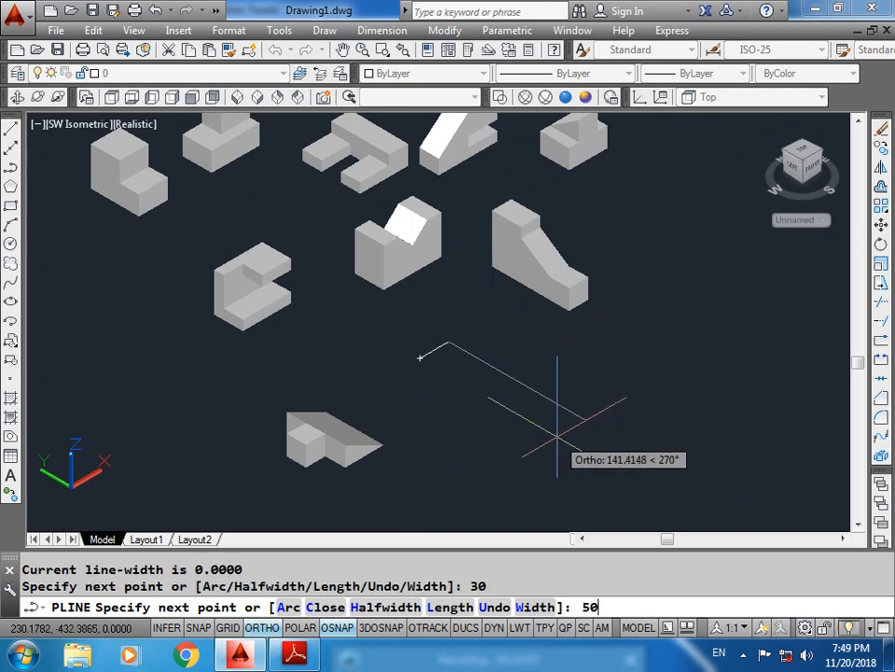
key(Return)
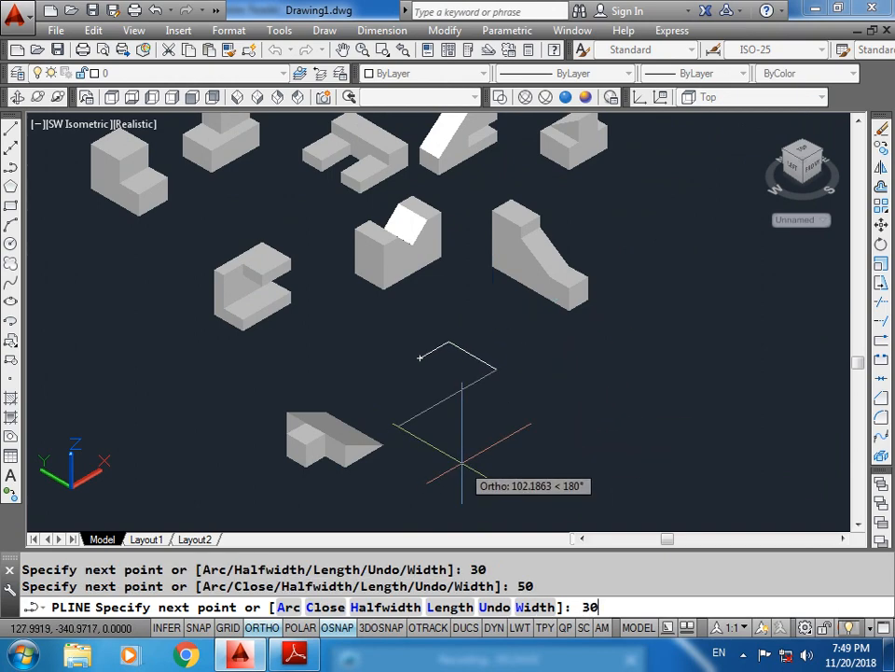
key(Return)
Step: Complete the U outline with segments 10 along +Y, 20 along +X, 30 along +Y and 20 along -X, and close it
scroll(420, 358, up, 2)
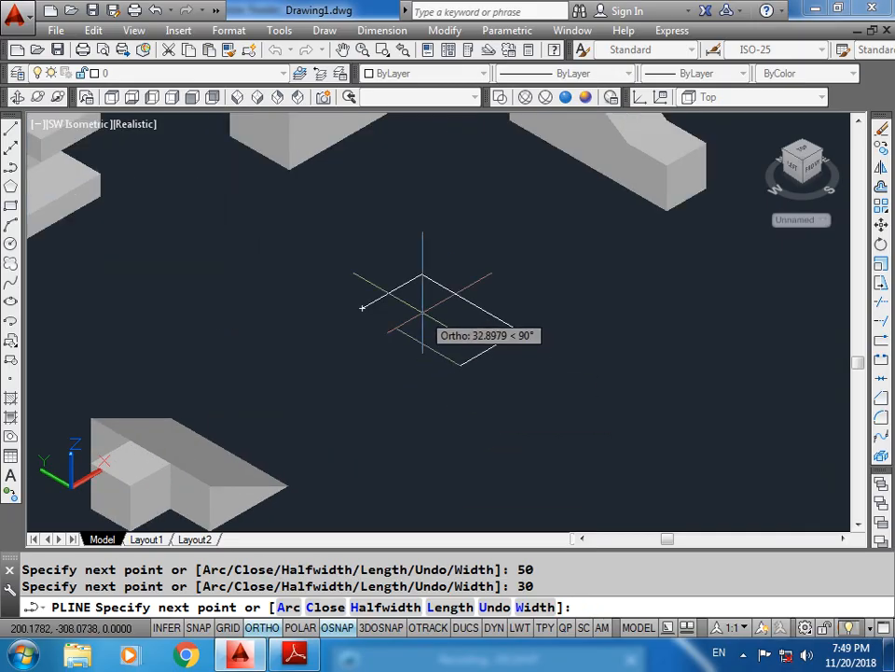
text(10)
key(Return)
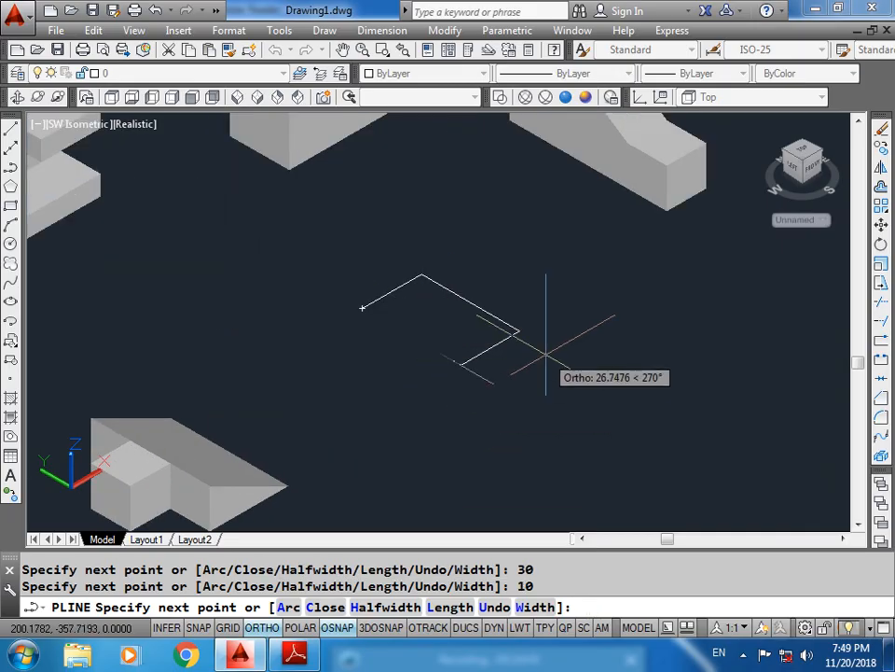
text(2)
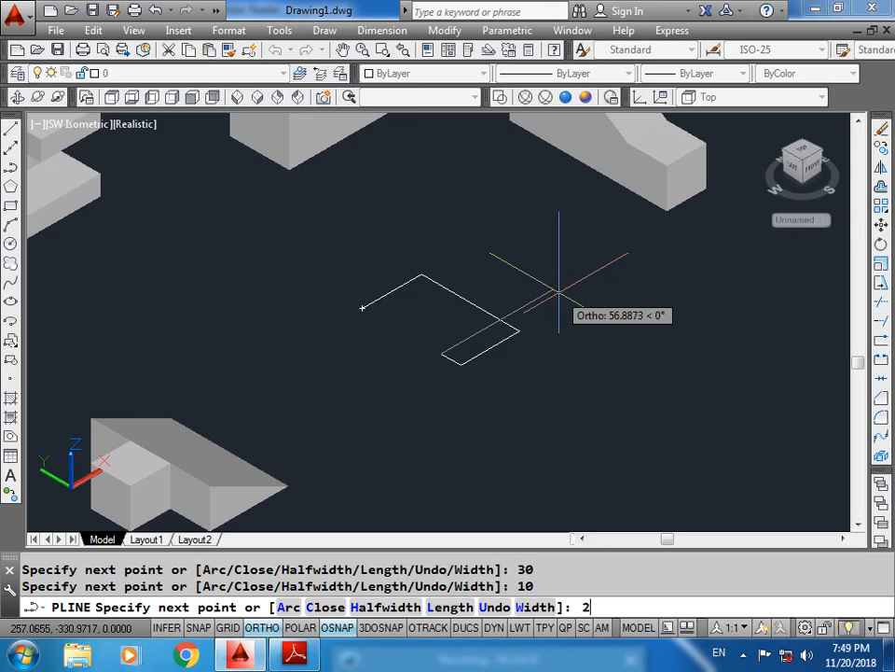
text(0)
key(Return)
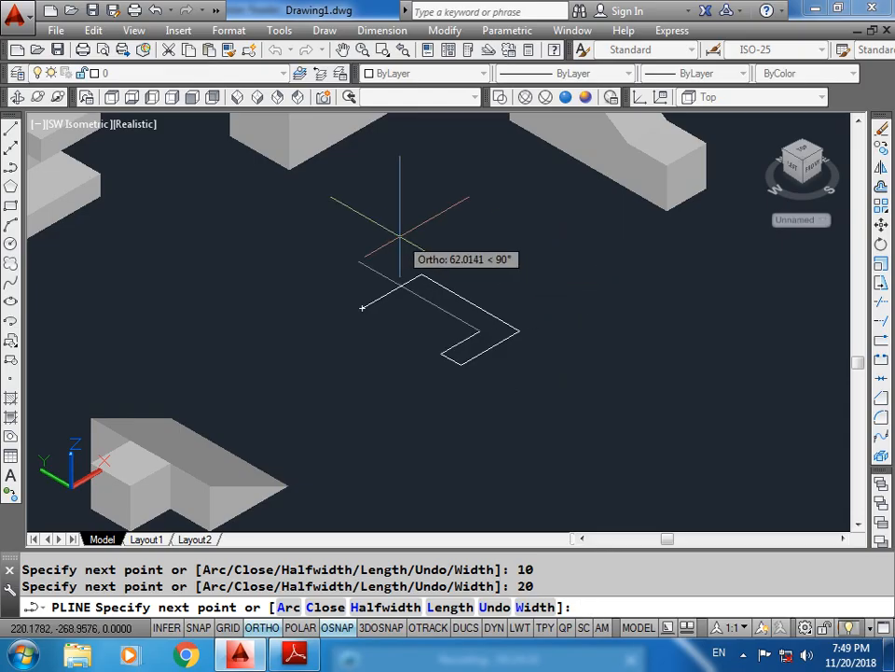
text(30)
key(Return)
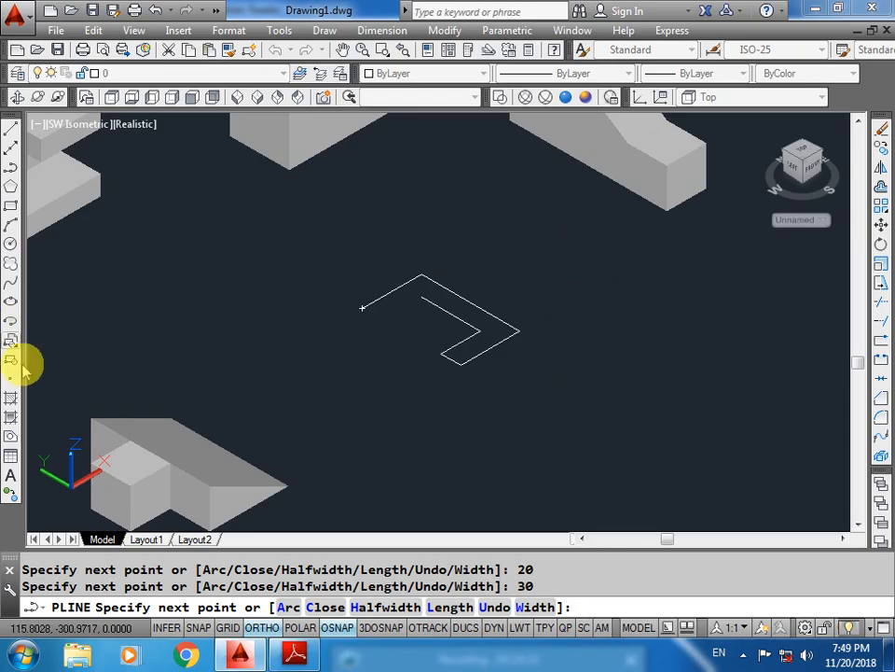
text(10)
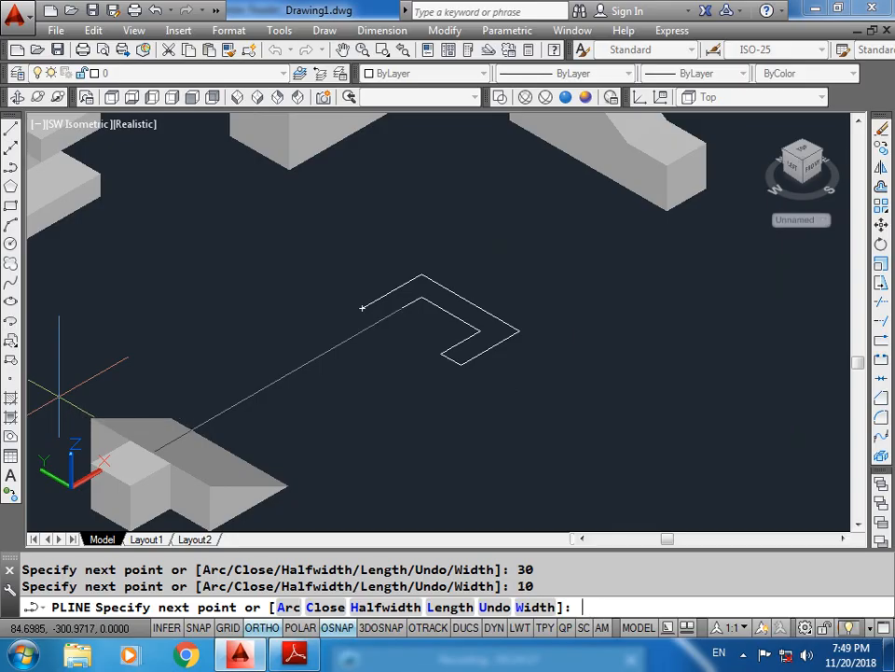
key(ctrl+z)
text(20)
key(Return)
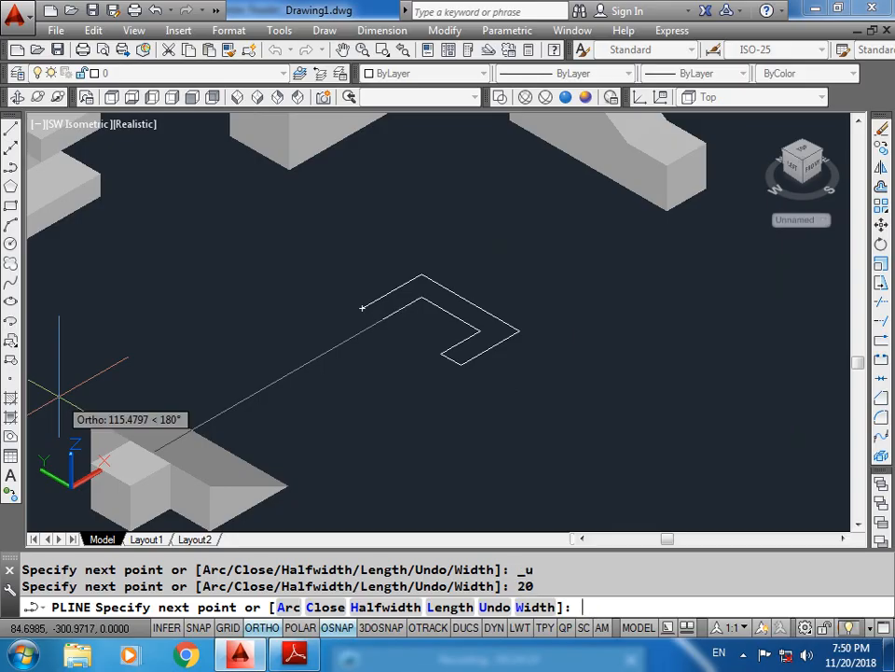
text(c)
key(Return)
Step: Extrude the U-shaped profile upward to a height of 40
text(ext)
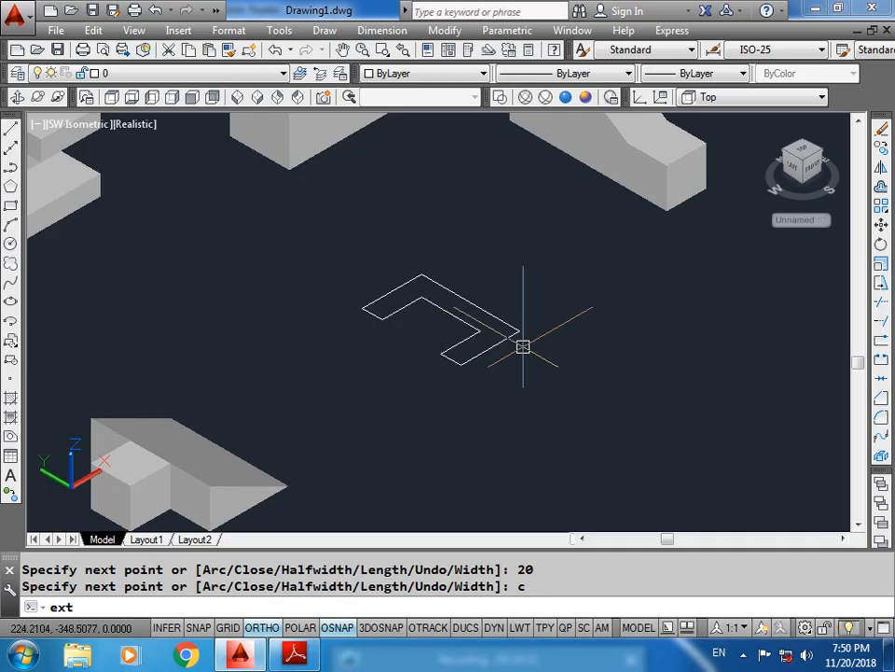
key(Return)
click(509, 336)
key(Return)
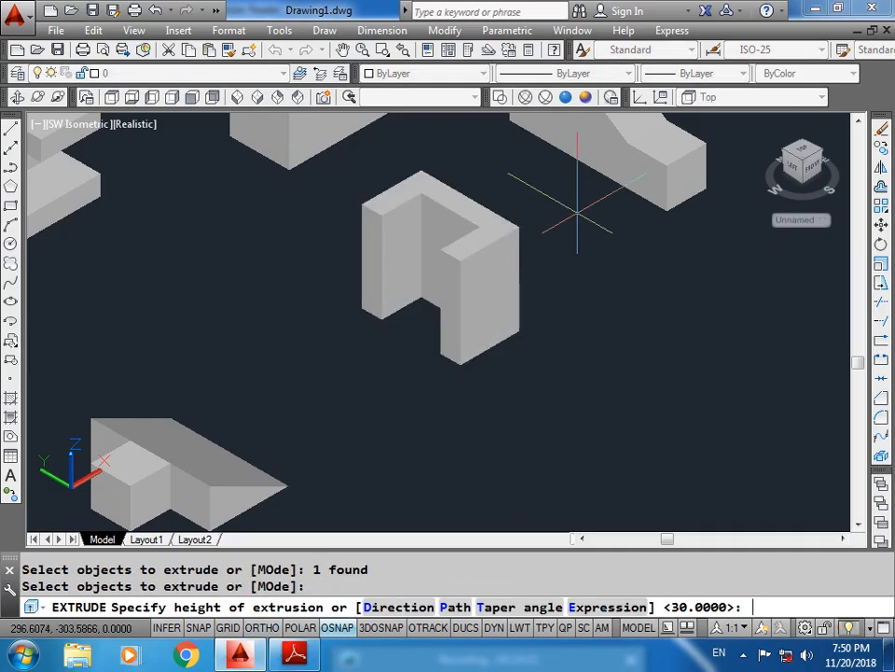
text(40)
key(Return)
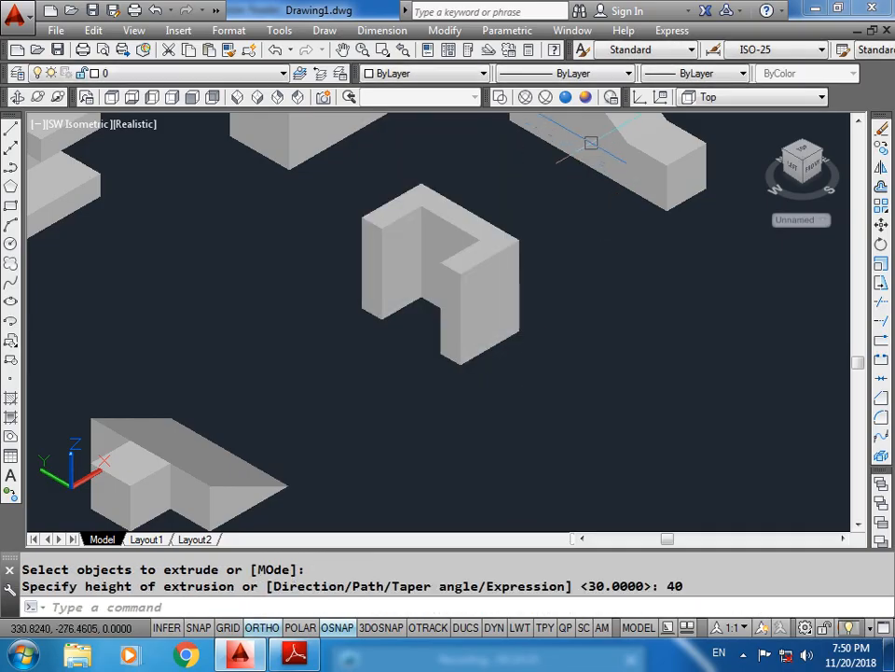
Step: Set the UCS to Left and draw a closed right-triangle polyline beside the U-shaped solid, 20 along +X and 20 down
click(723, 97)
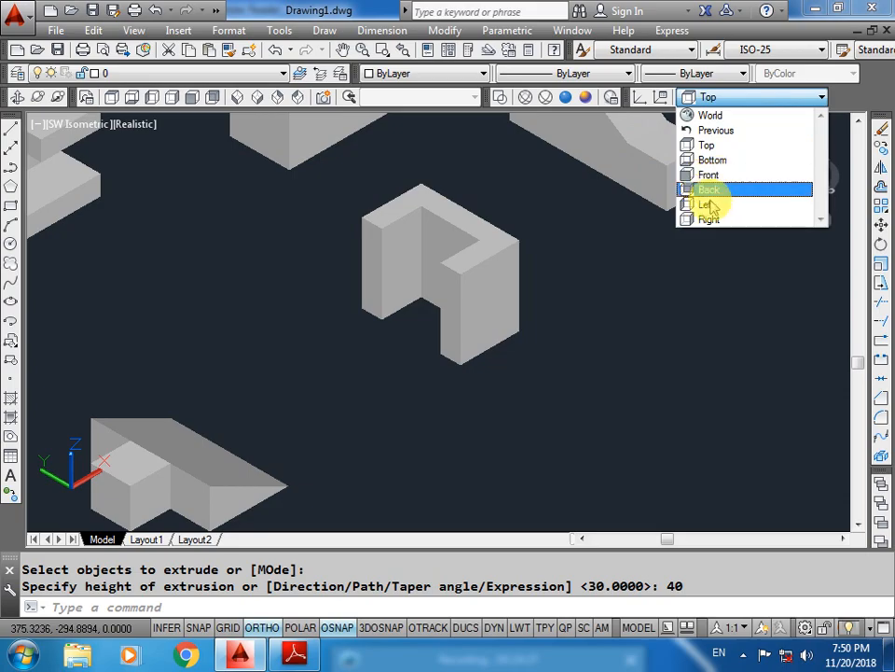
click(706, 207)
text(pl)
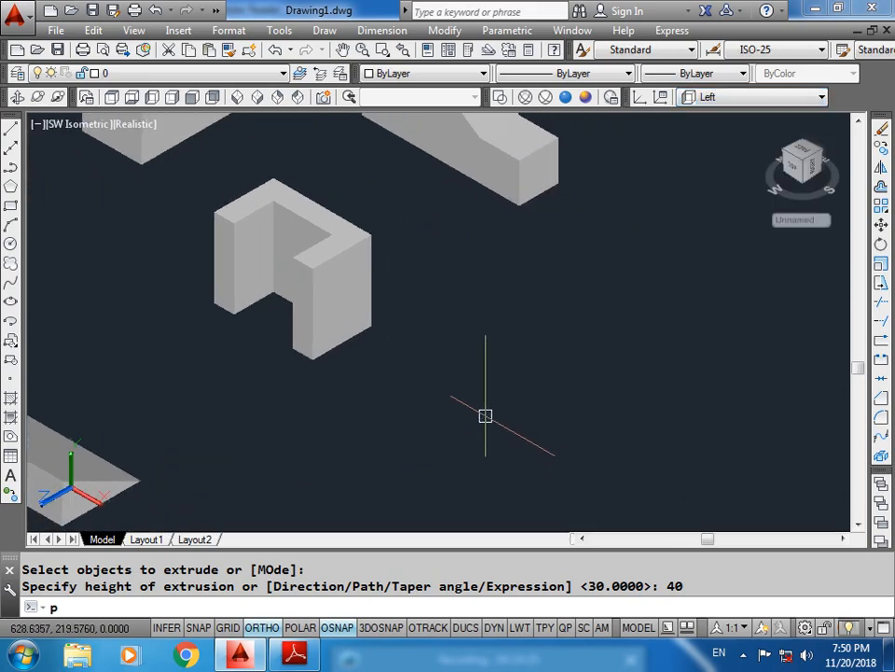
key(Return)
click(464, 358)
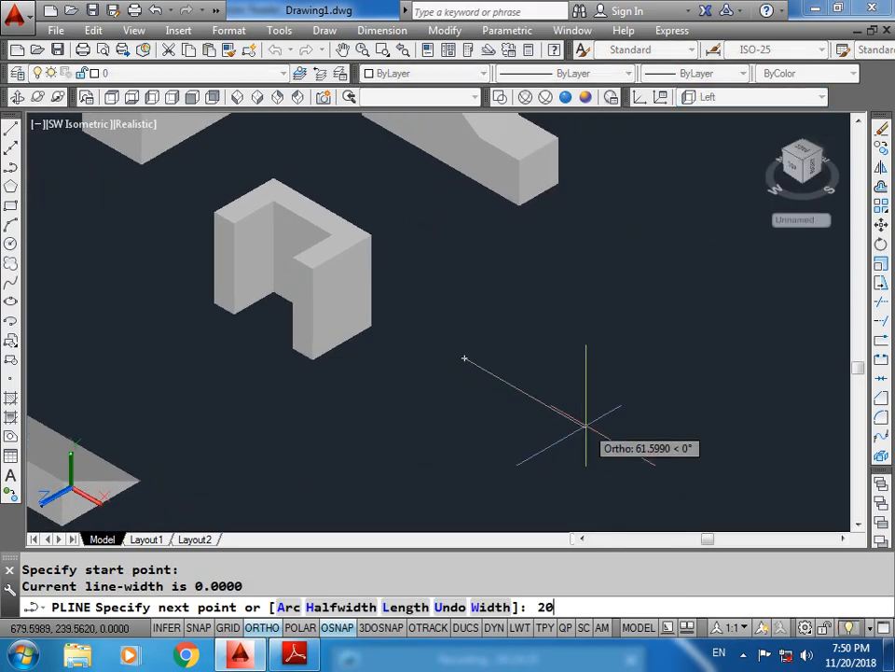
text(20)
key(Return)
text(2)
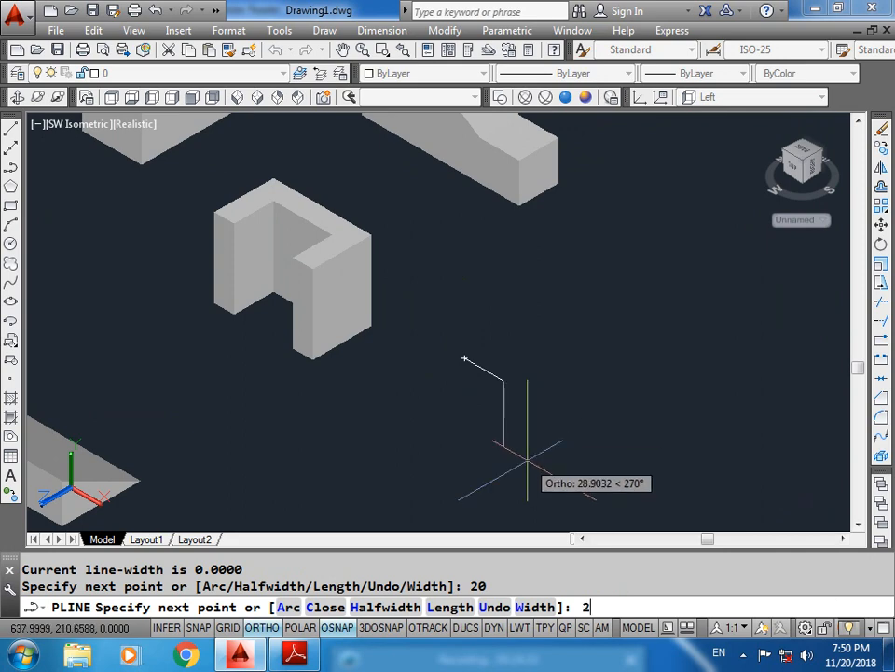
text(0)
key(Return)
text(c)
key(Return)
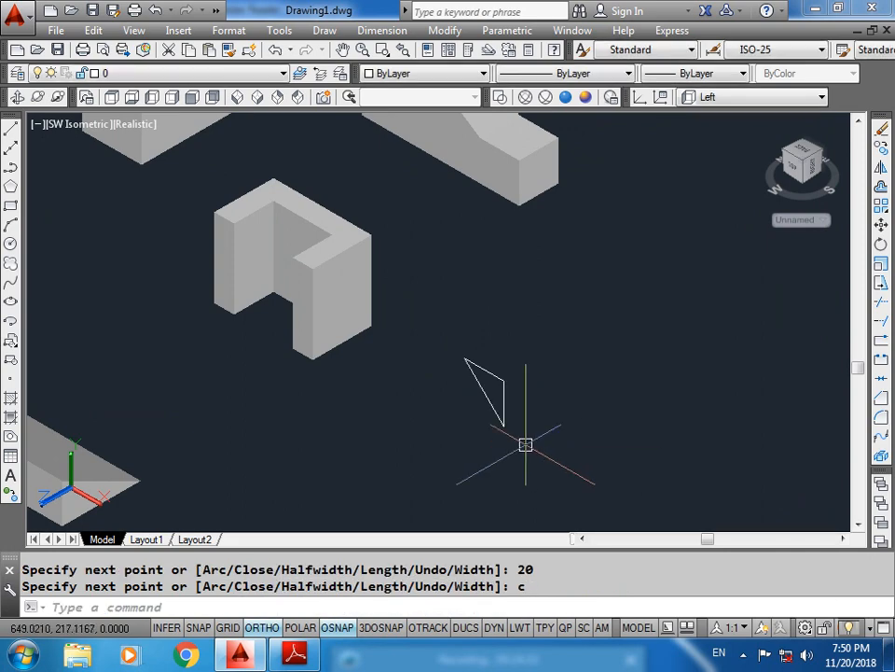
Step: Extrude the triangular profile 30 into a wedge
text(ext)
key(Return)
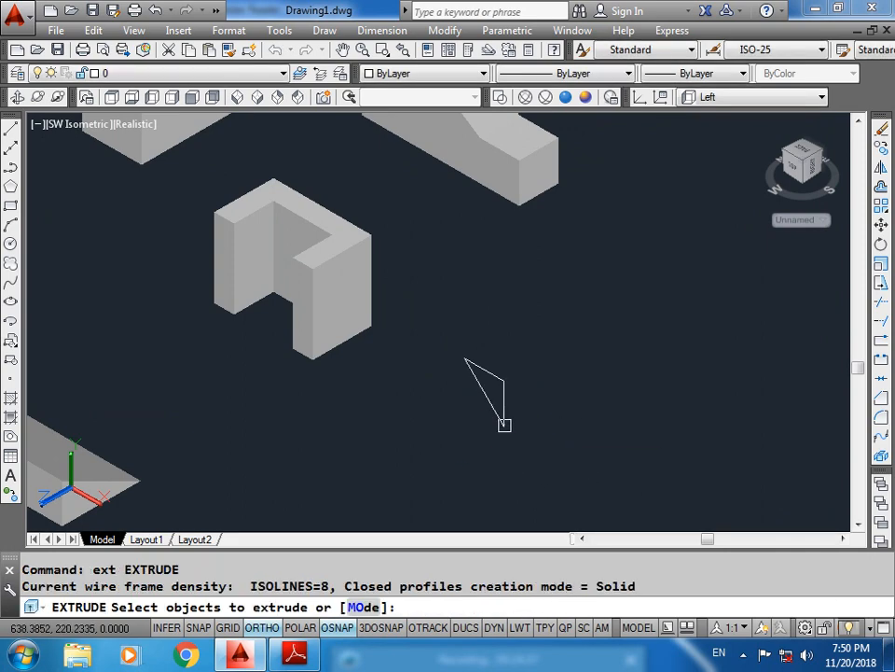
click(503, 421)
key(Return)
text(30)
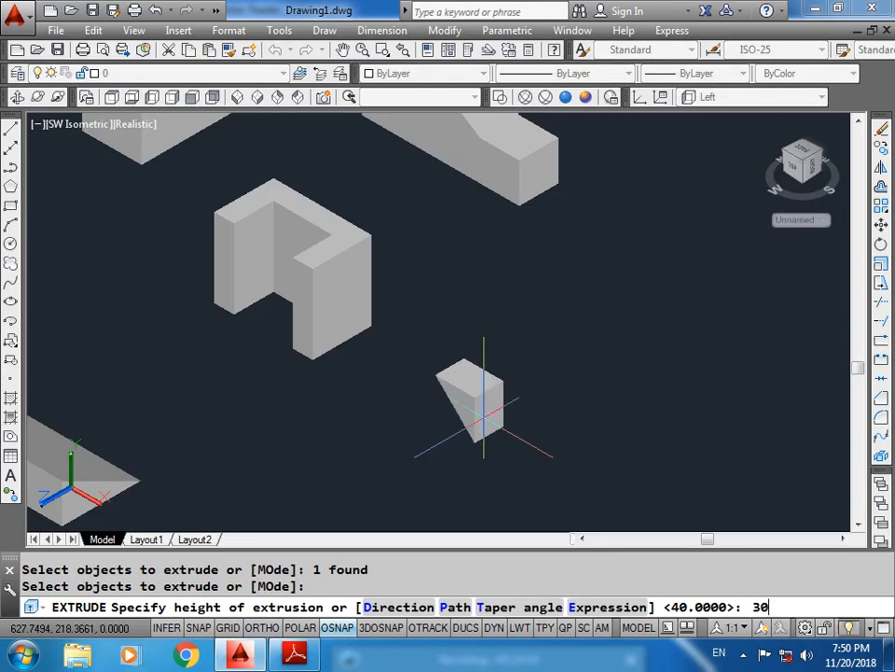
key(Return)
Step: Move the wedge by its top right-angle corner onto the U-shaped solid's outer top corner, and set the UCS back to Top
click(504, 383)
text(m)
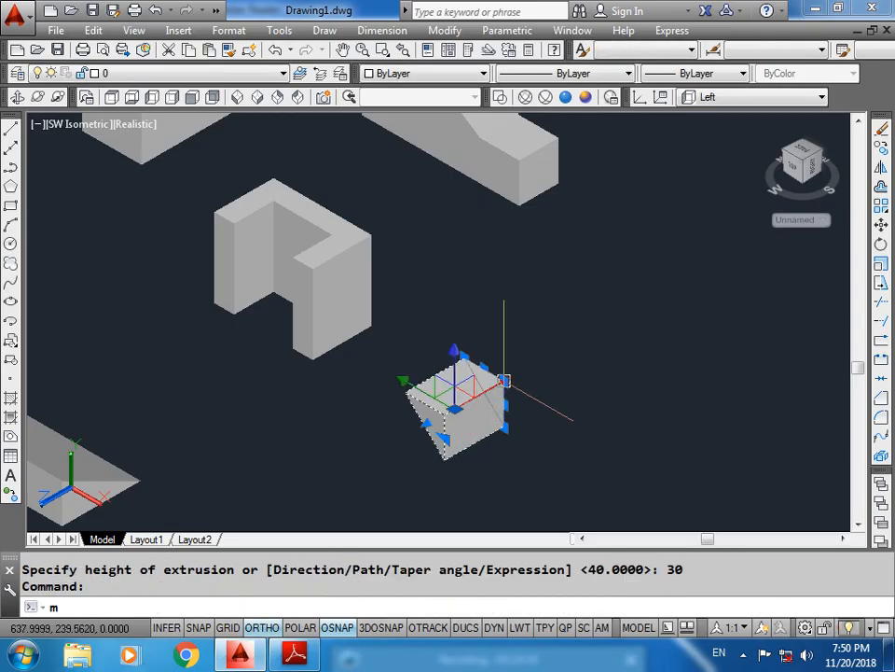
key(Return)
scroll(503, 381, up, 2)
click(495, 380)
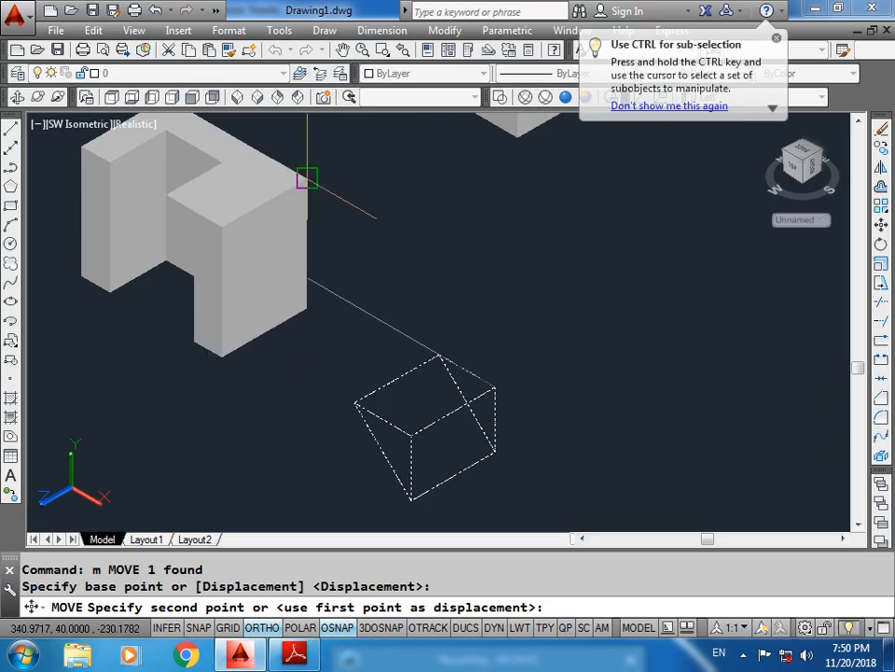
click(307, 177)
middle_drag(230, 255, 329, 363)
key(Escape)
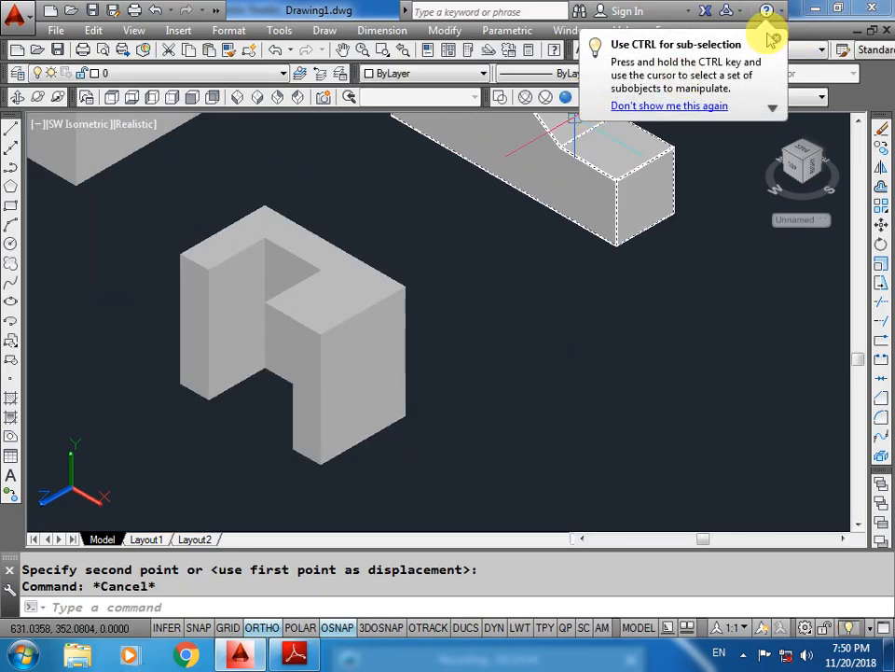
click(744, 96)
click(703, 145)
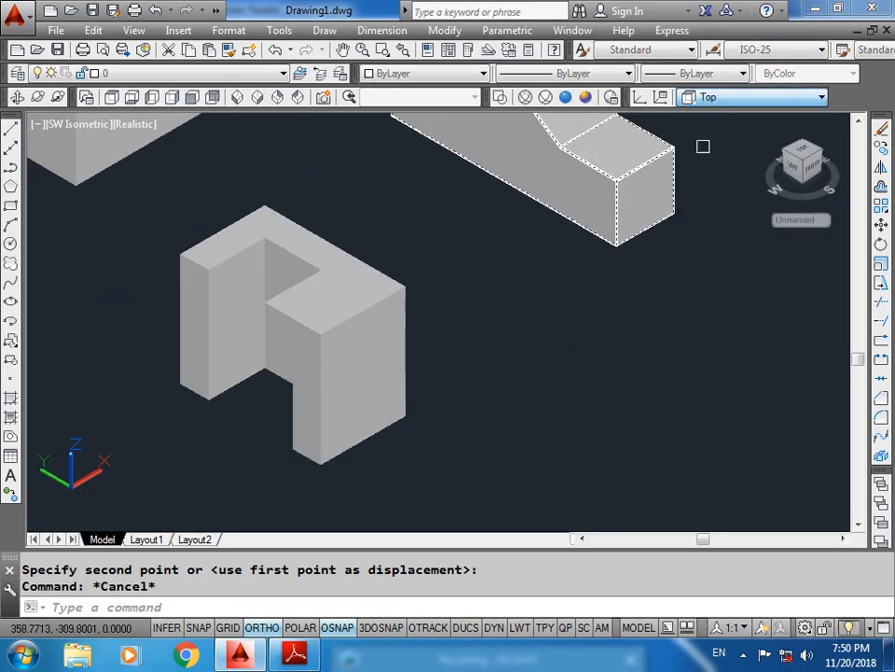
click(301, 323)
key(Escape)
scroll(271, 316, up, 2)
click(270, 316)
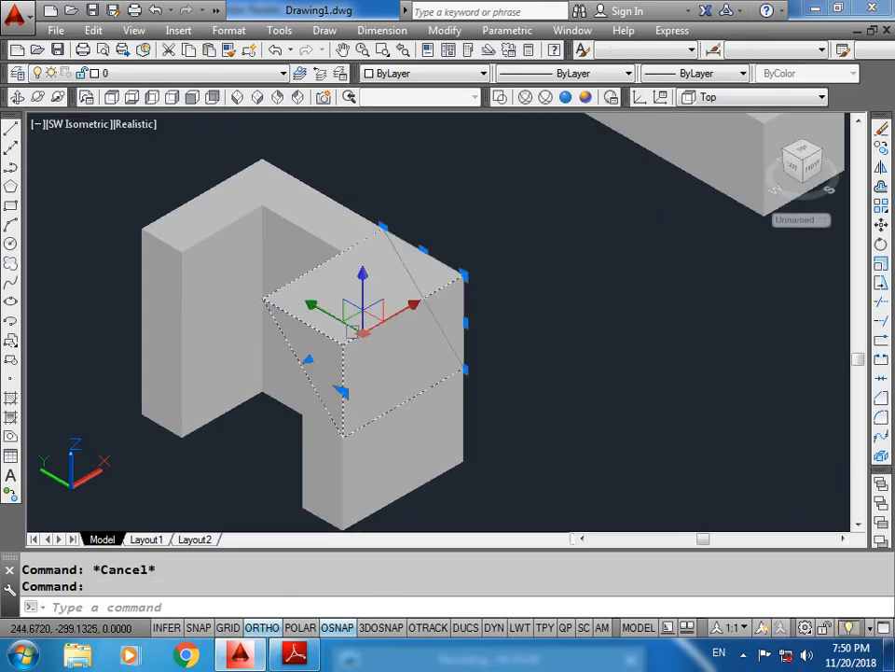
text(mi)
key(Return)
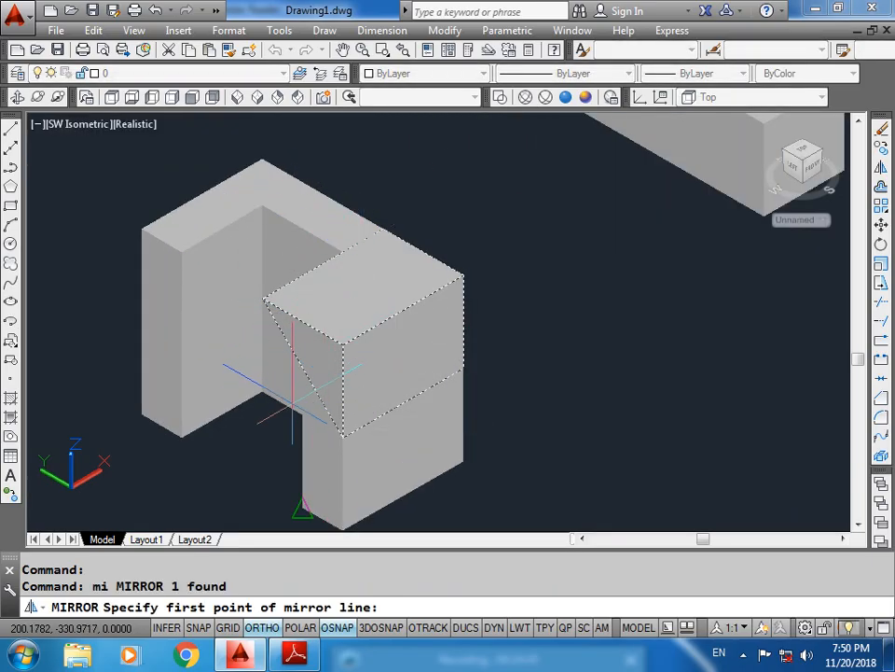
scroll(396, 378, down, 2)
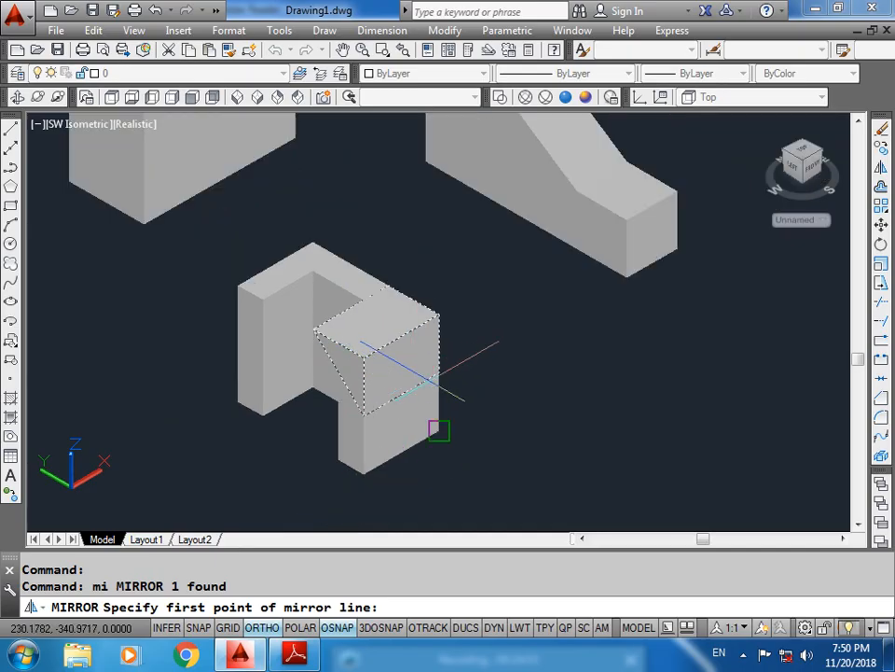
key(Escape)
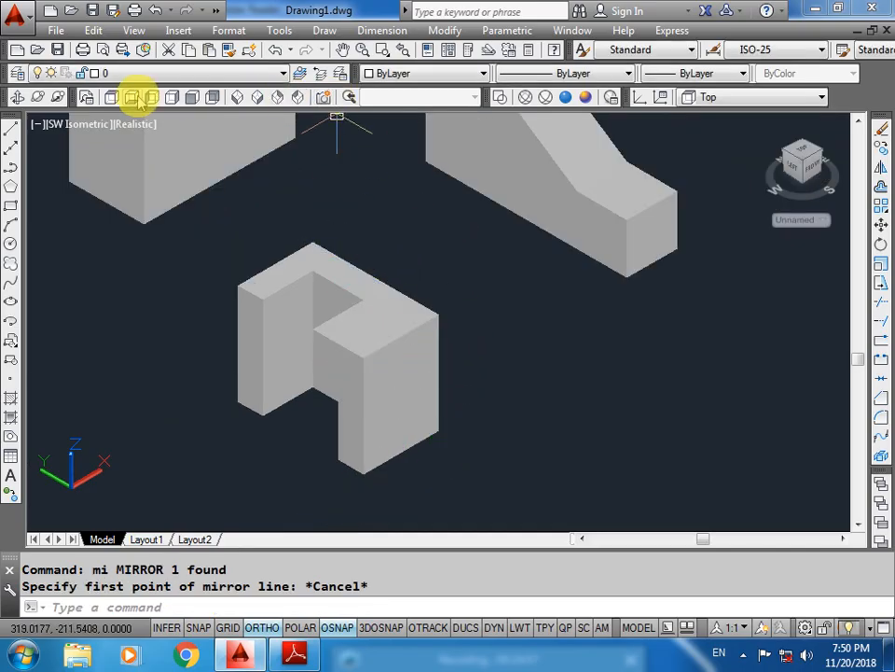
Step: In the top view, mirror the wedge across the horizontal midline of the U-shaped solid, keeping the original
click(110, 101)
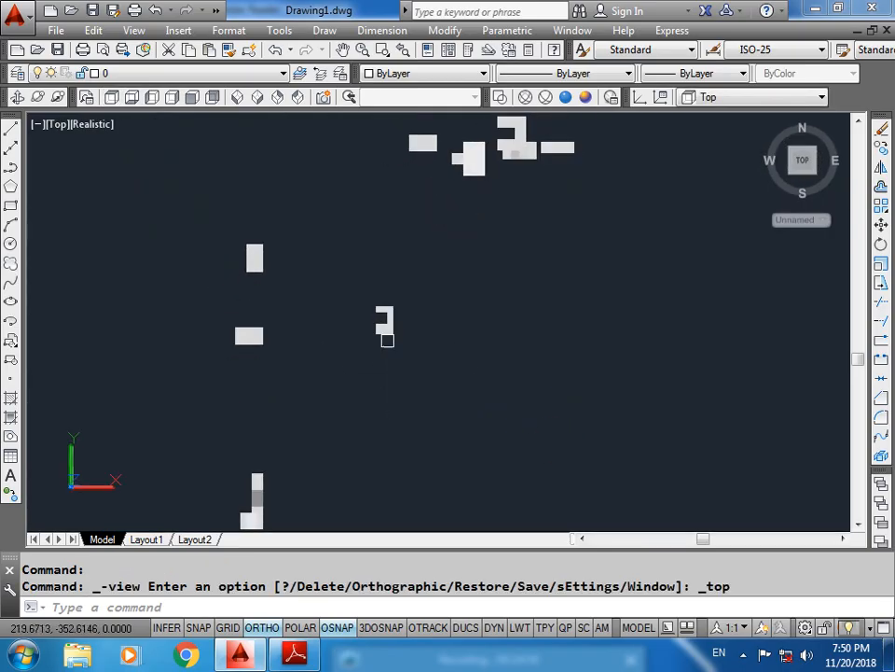
scroll(373, 327, up, 5)
click(371, 328)
text(mi)
key(Return)
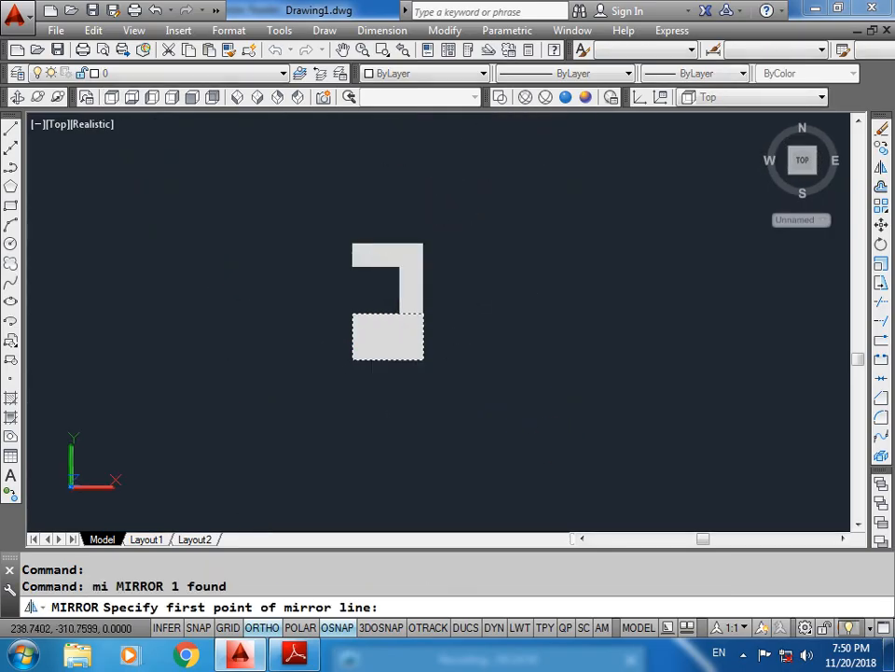
click(425, 313)
click(511, 315)
key(Return)
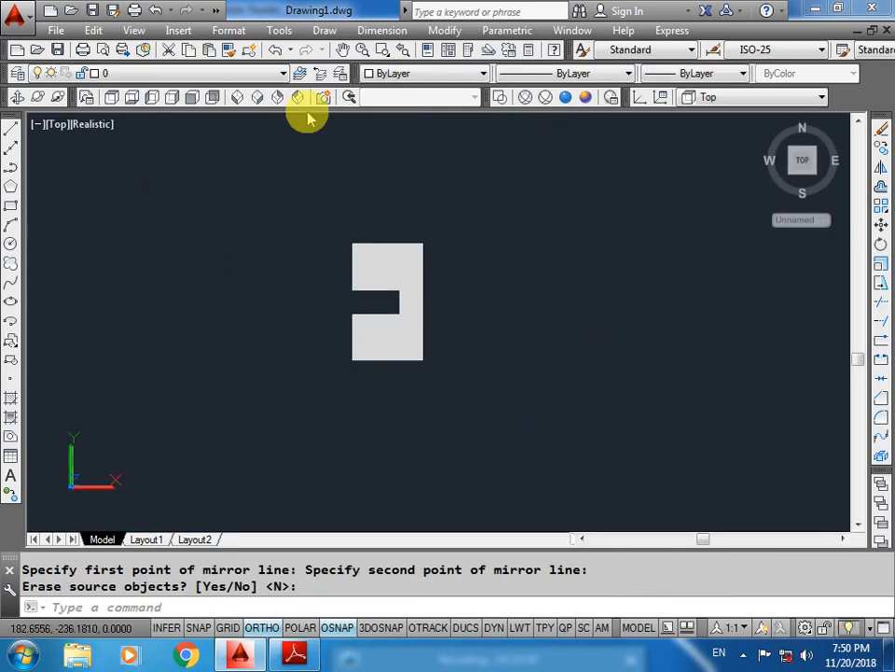
Step: Return to the SW Isometric view and subtract both wedges from the U-shaped solid to form its sloped arms
click(237, 97)
scroll(436, 322, up, 3)
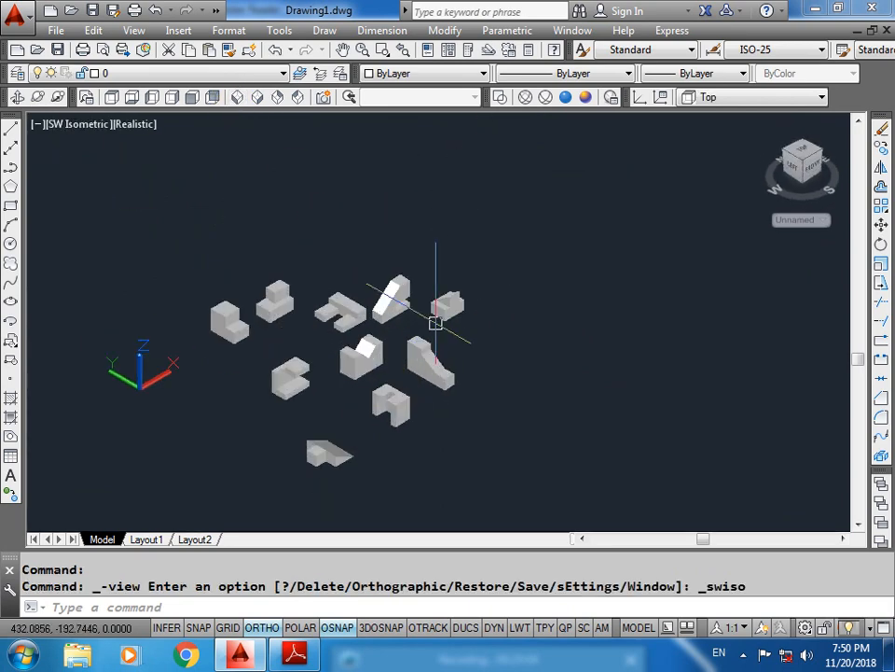
scroll(346, 438, up, 9)
middle_drag(450, 355, 318, 387)
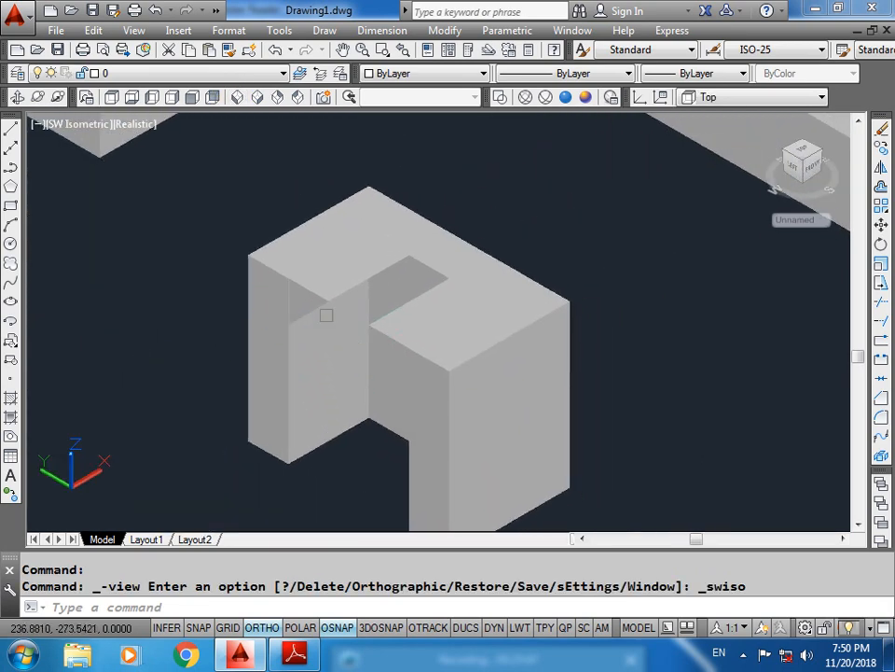
scroll(321, 311, up, 2)
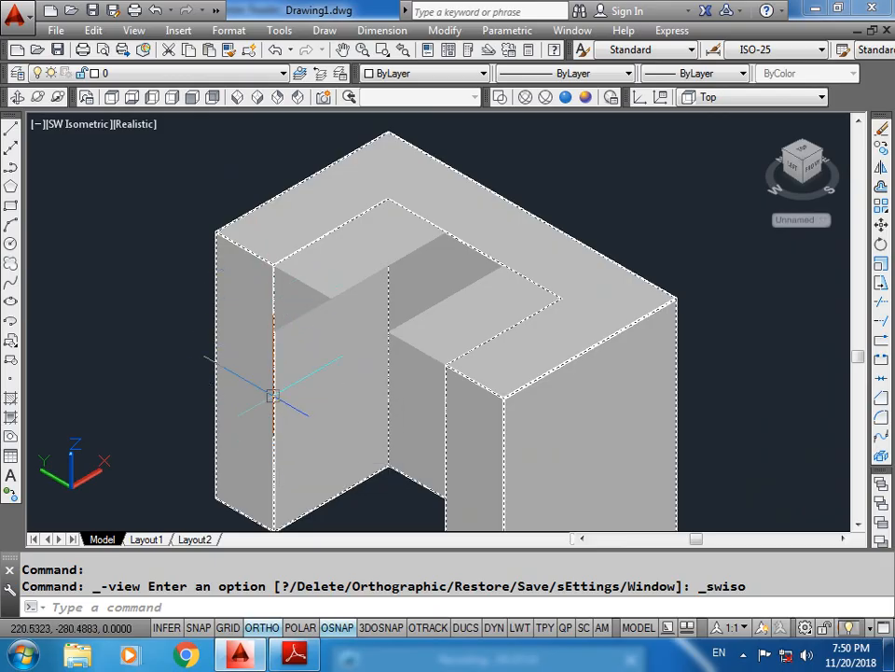
key(Escape)
text(s)
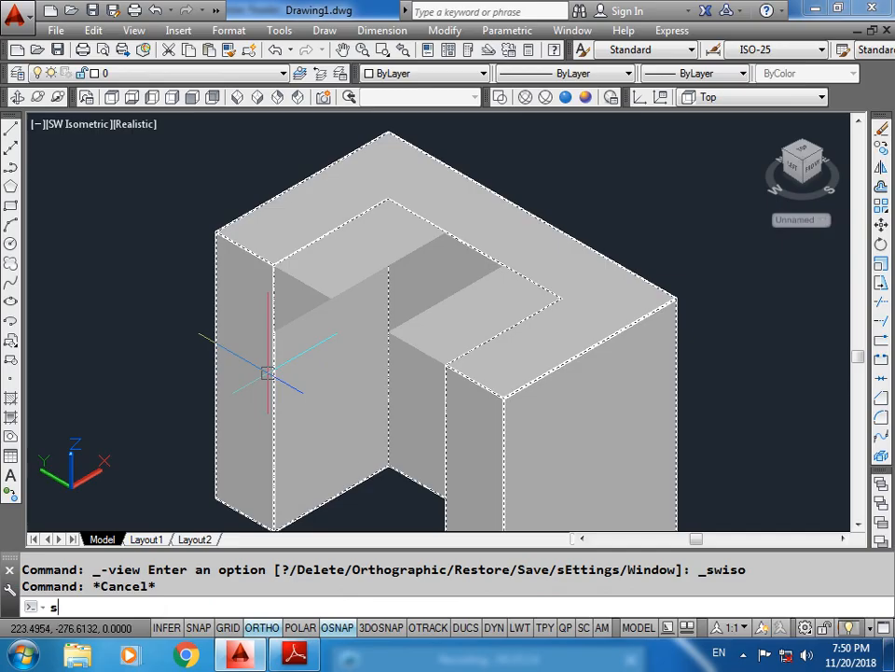
text(u)
key(Return)
click(268, 382)
scroll(286, 344, down, 2)
key(Return)
click(310, 317)
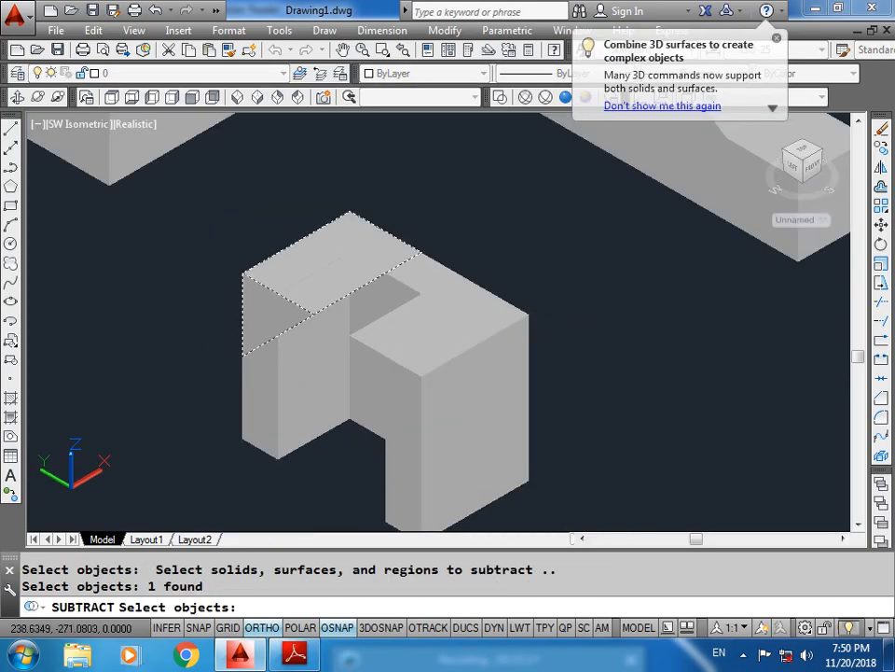
click(363, 347)
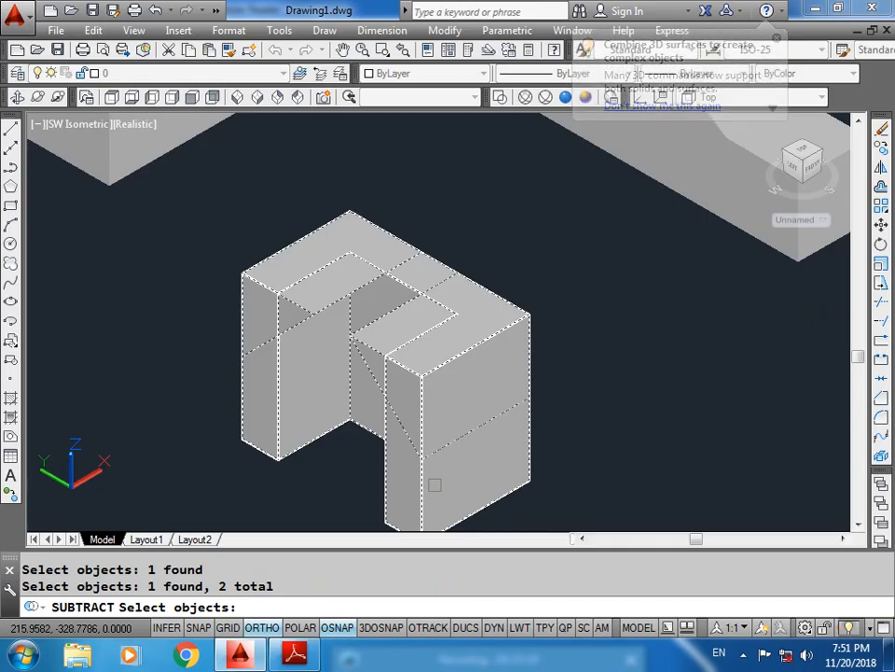
key(Return)
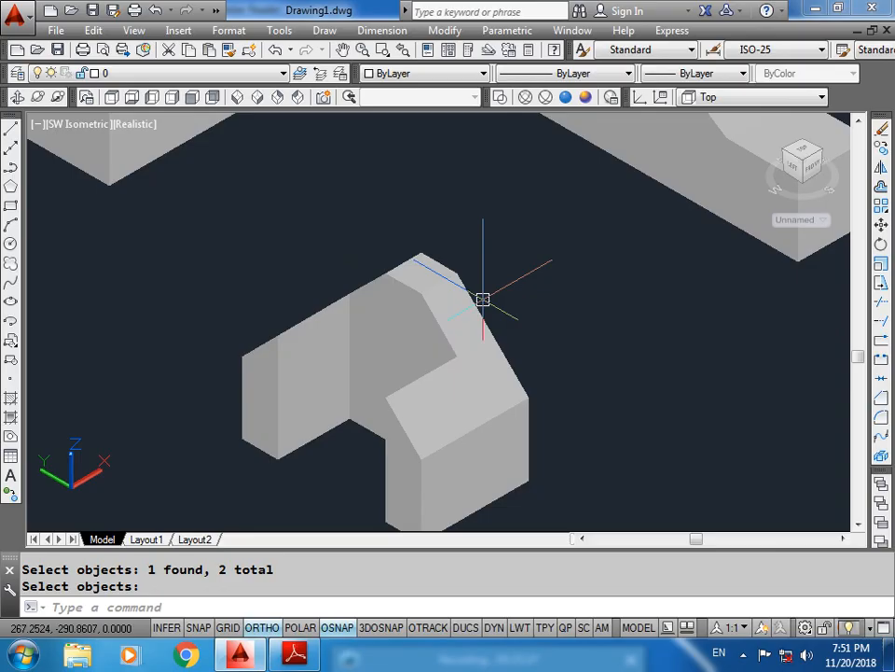
Step: Switch to Adobe Reader and look through the remaining exercise figures on page 80, from figure 16 to figures 19 and 20
click(294, 654)
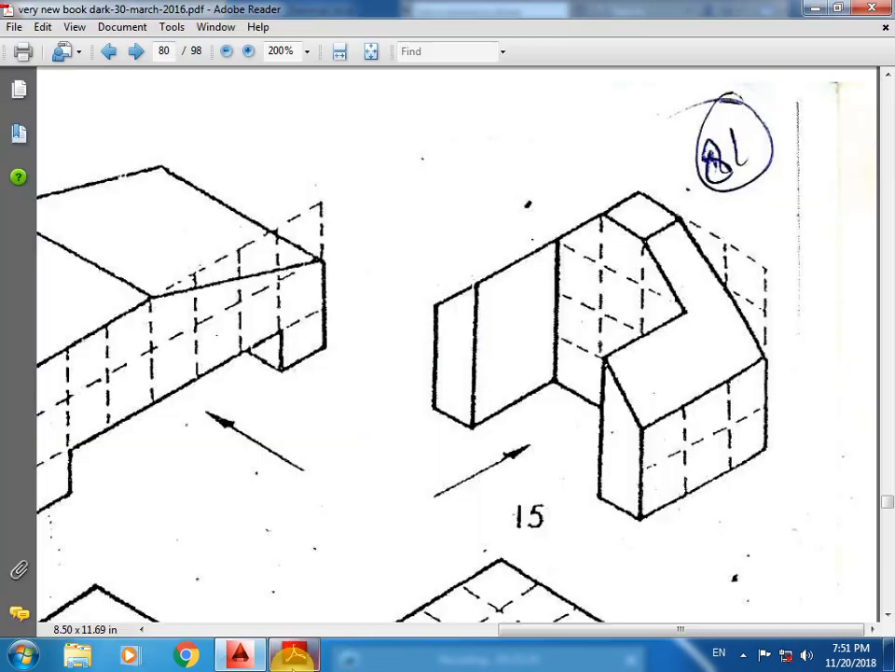
scroll(405, 480, down, 10)
scroll(413, 482, down, 4)
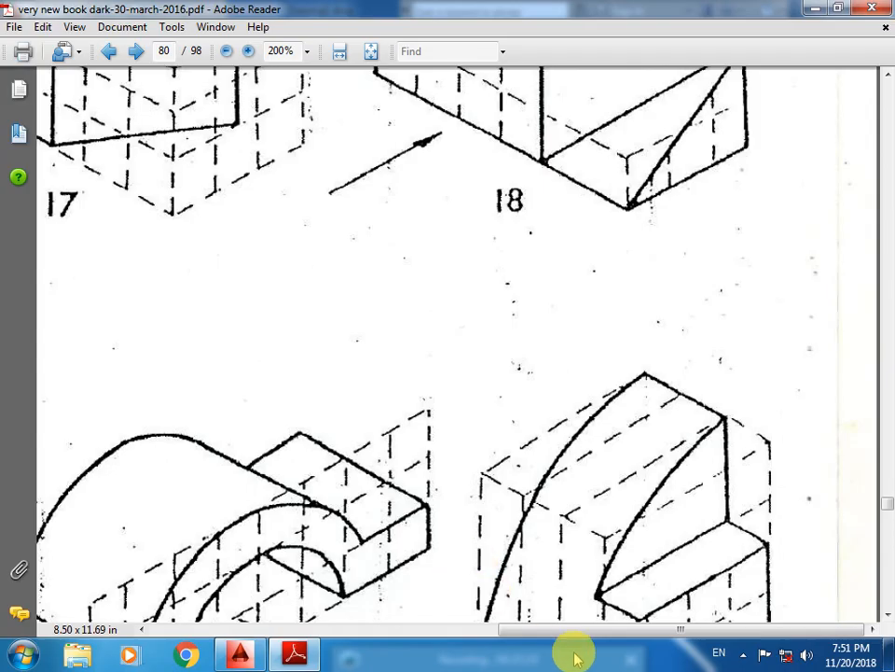
drag(576, 635, 427, 632)
scroll(224, 516, up, 8)
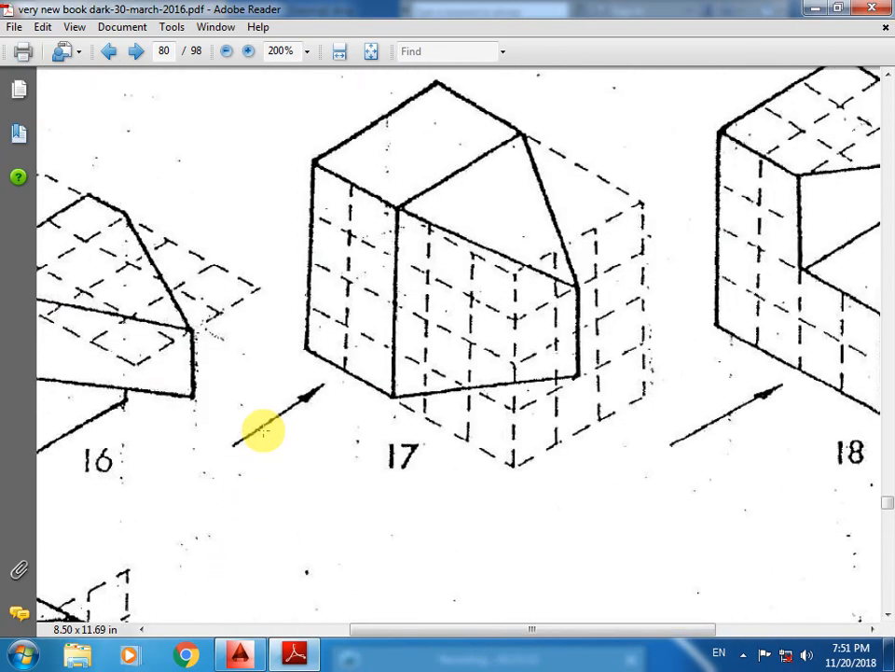
scroll(285, 561, down, 1)
drag(394, 630, 290, 613)
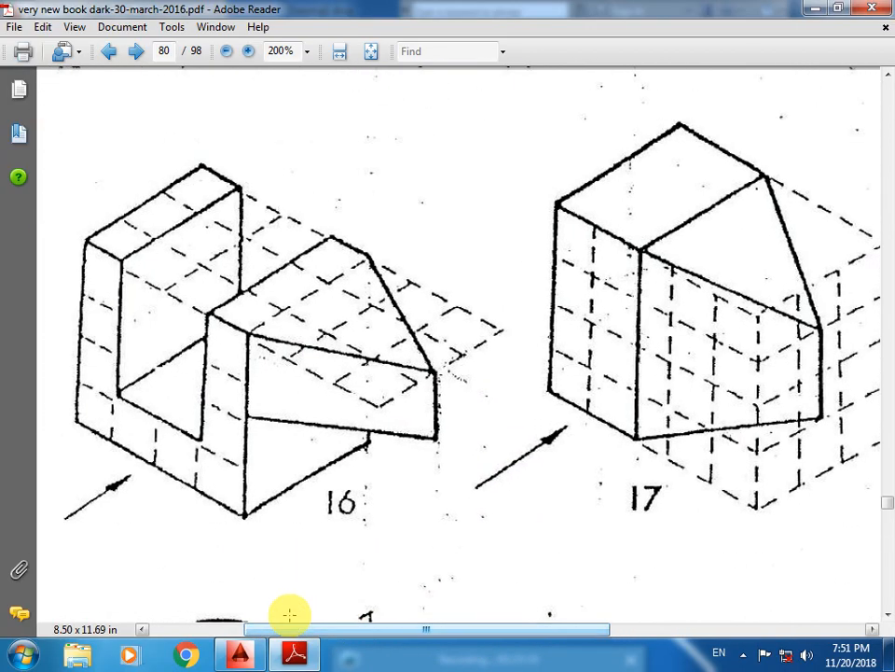
scroll(216, 523, down, 5)
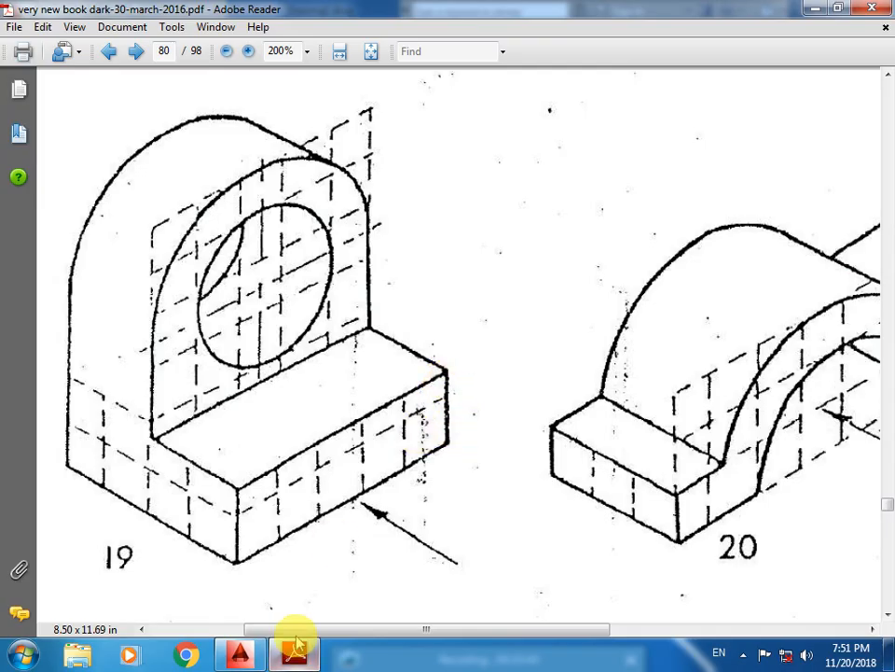
Step: Switch back to AutoCAD, set the UCS to Front and draw a 50 by 15 rectangle near the figure 15 solid
click(241, 653)
click(701, 98)
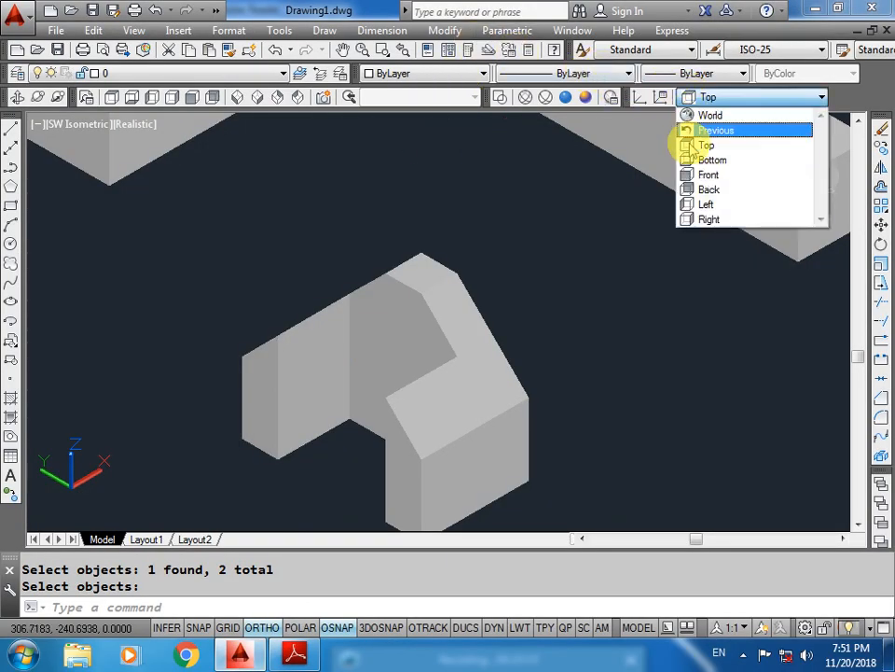
click(702, 175)
middle_drag(664, 439, 384, 407)
scroll(383, 406, down, 3)
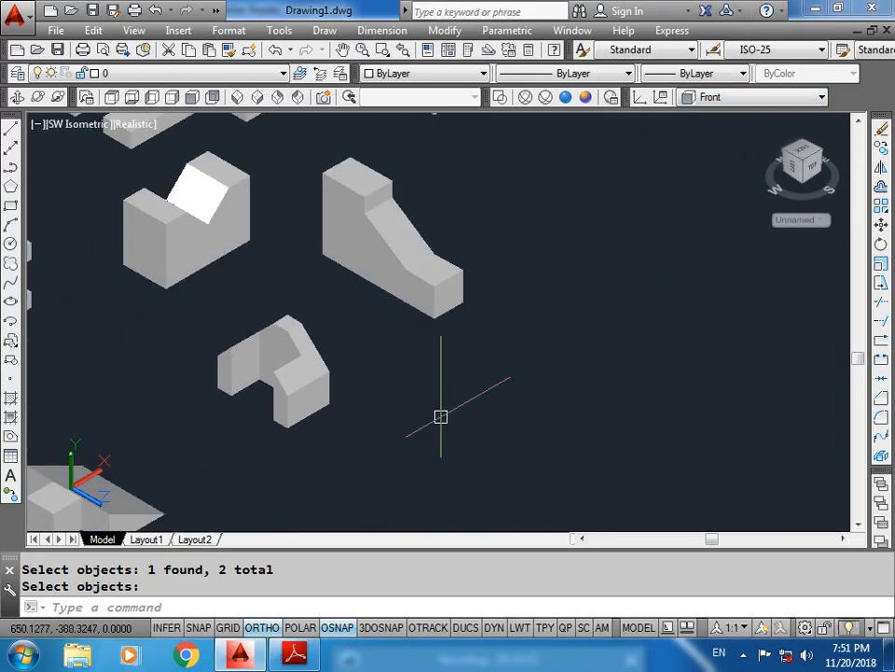
key(Escape)
text(rec)
key(Return)
click(352, 485)
text(@50,15)
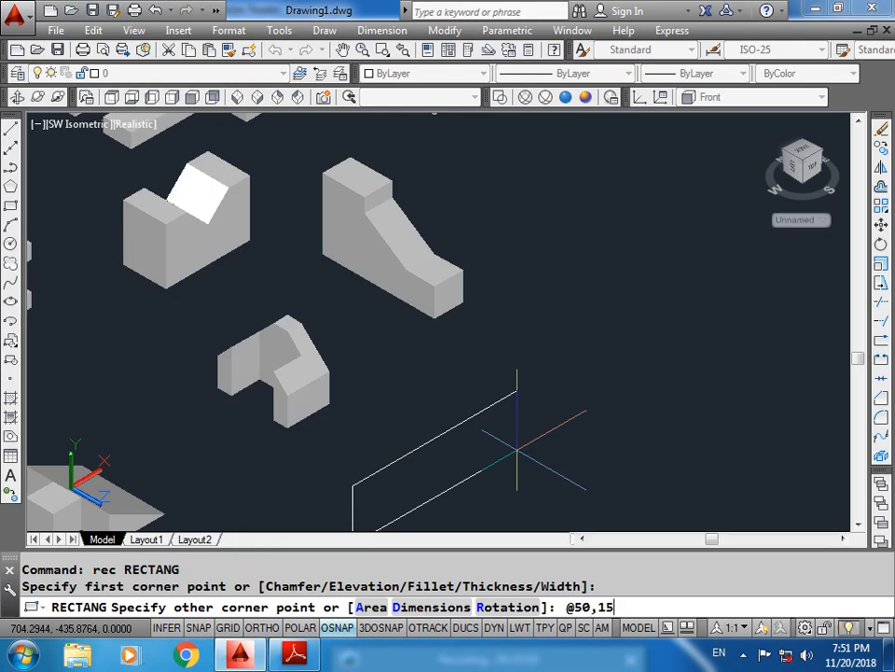
key(Return)
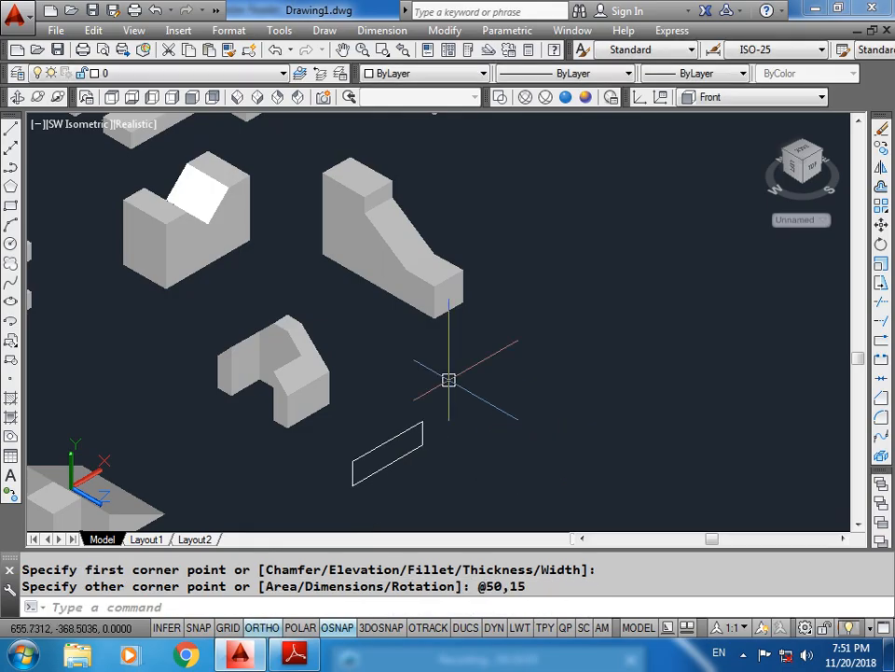
Step: Move the figure 15 solid a short distance away from the new rectangle, along the negative Z axis
middle_drag(394, 473, 401, 417)
click(314, 352)
text(m)
key(Return)
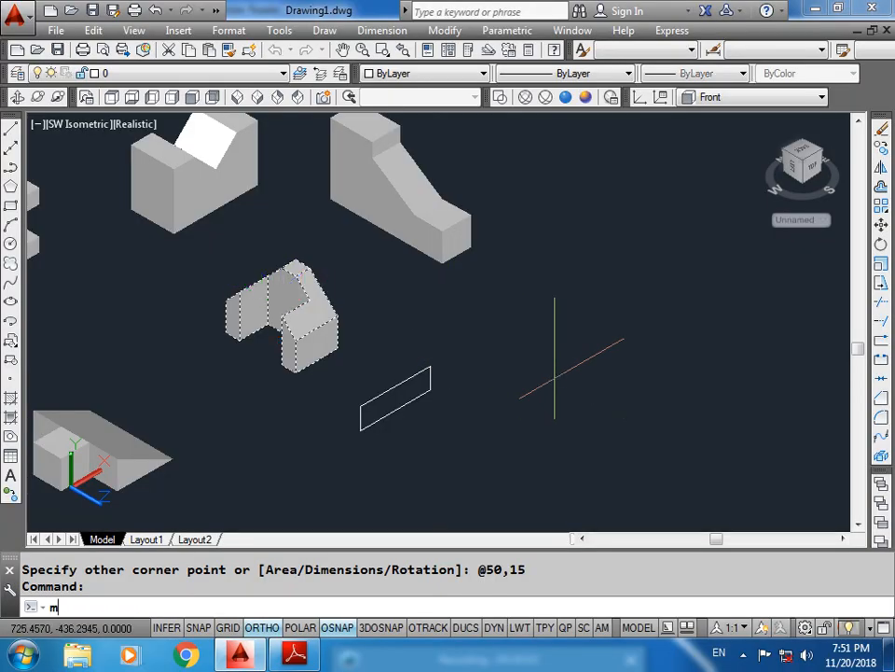
click(576, 379)
click(565, 363)
key(Escape)
Step: Check the upright plate of figure 19 in the PDF, and draw a 45 by 45 square in an empty area in AutoCAD
click(312, 656)
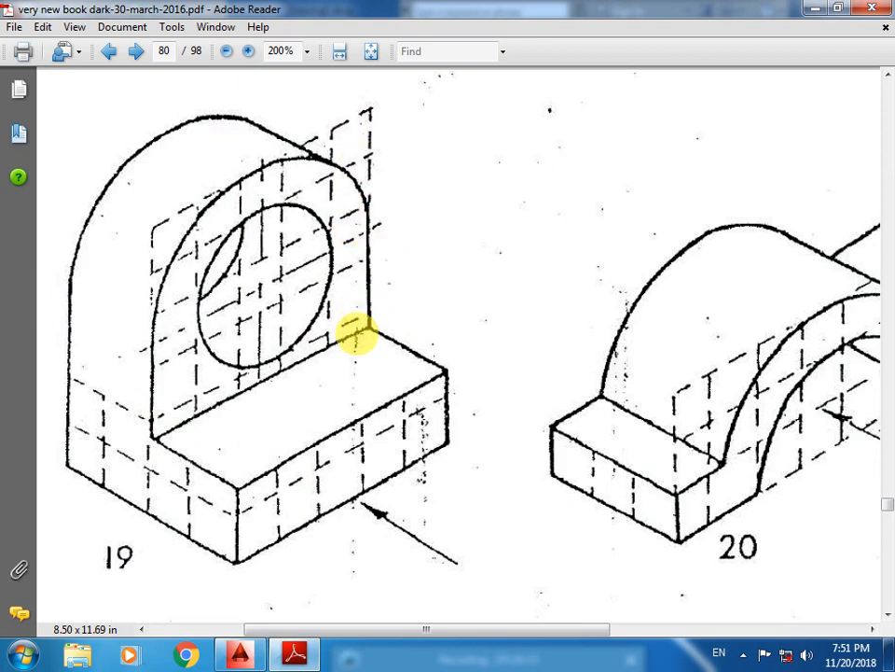
click(239, 656)
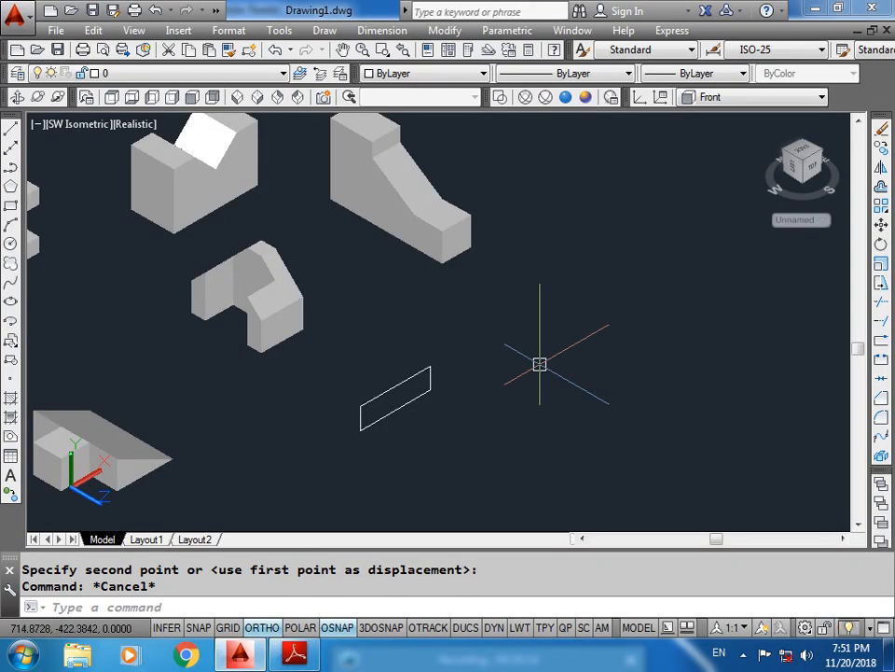
text(rec)
key(Return)
click(496, 308)
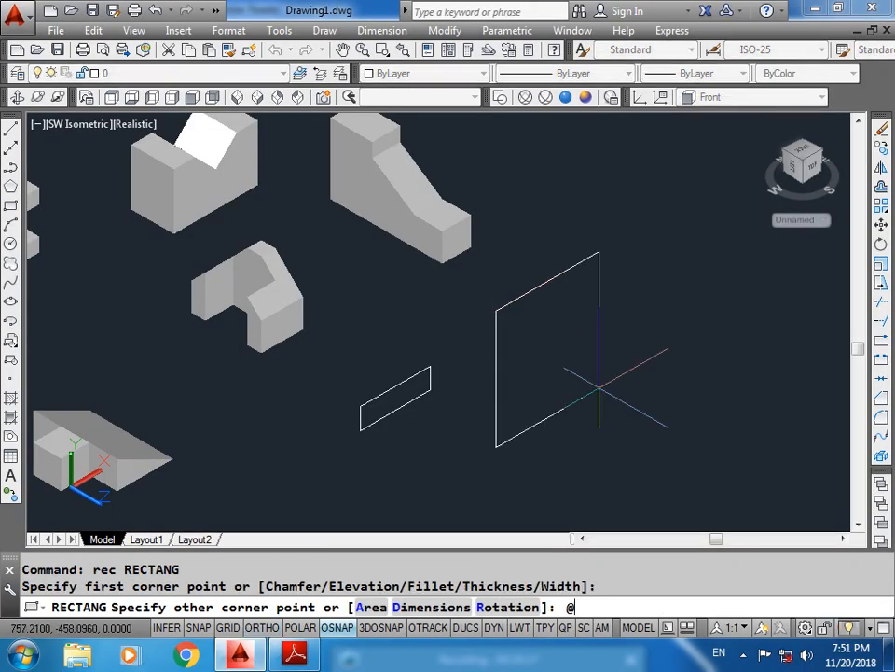
text(@45,45)
key(Return)
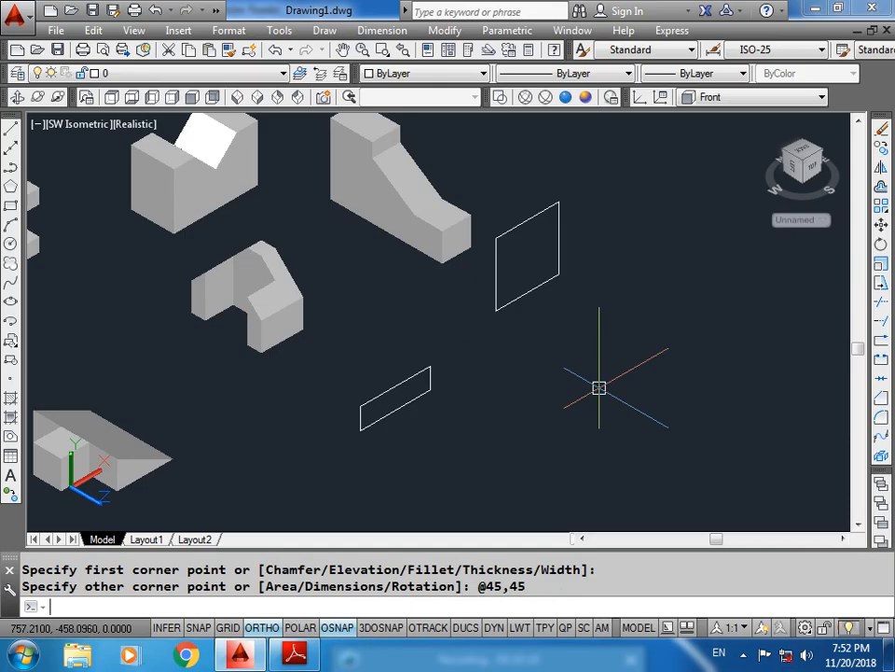
Step: Draw a circle centred on the midpoint of the square's top edge, with its radius reaching that edge's corner
scroll(551, 310, up, 4)
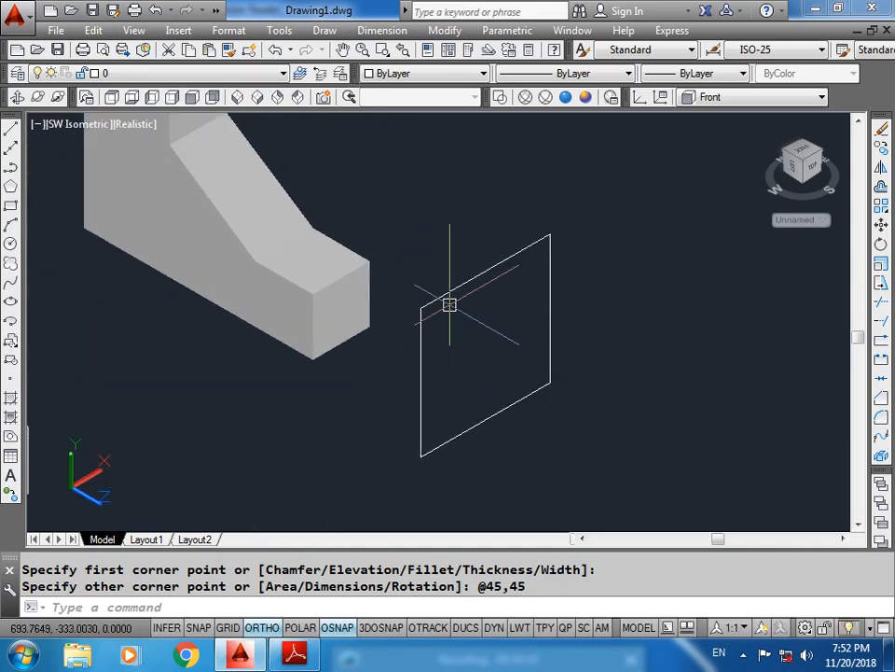
click(453, 303)
key(Escape)
text(c)
key(Return)
click(420, 309)
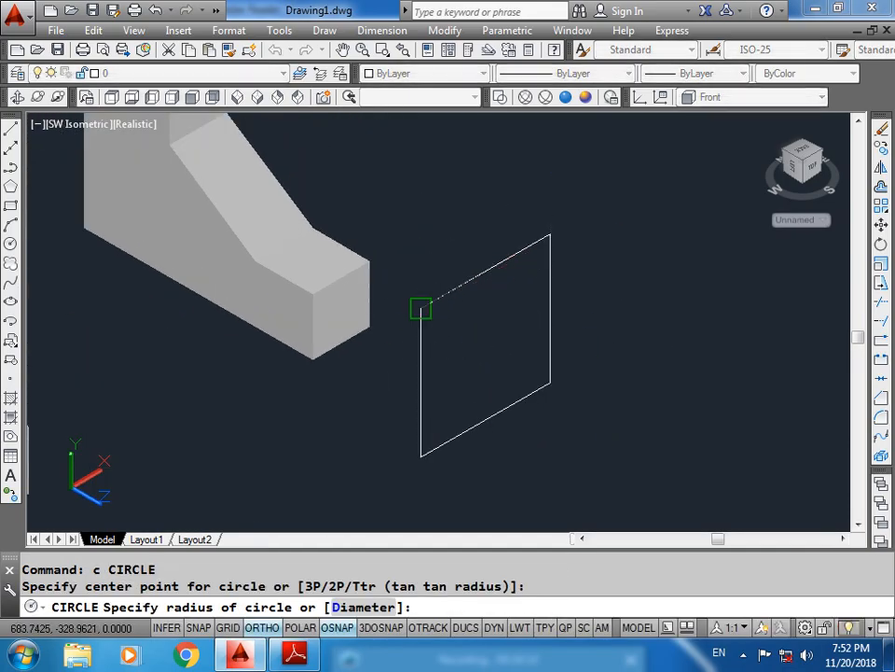
click(420, 309)
key(Escape)
Step: Move the circle by its top quadrant down to the midpoint of the square's top edge
click(528, 238)
text(m)
key(Return)
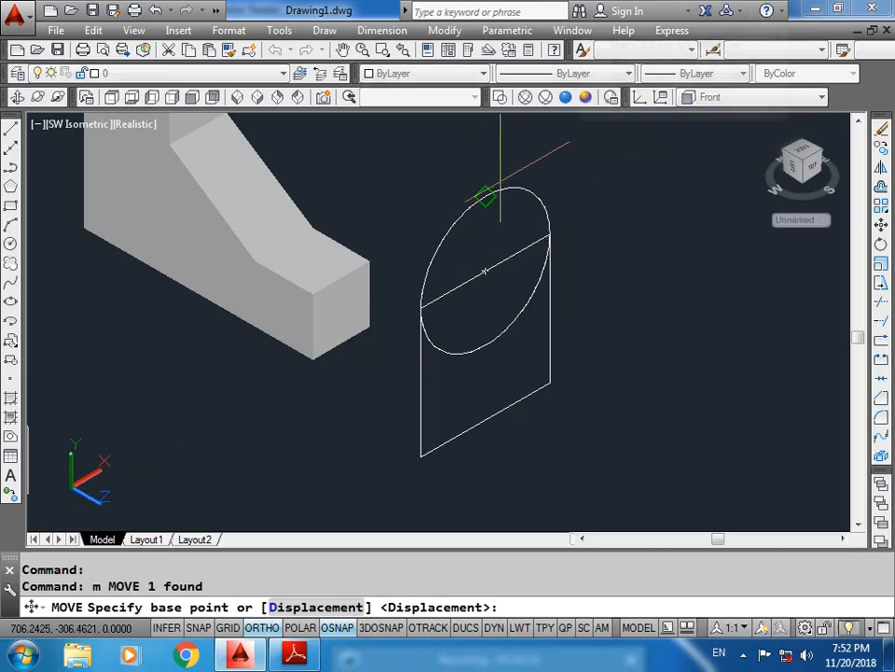
click(500, 182)
click(485, 270)
key(Escape)
key(Escape)
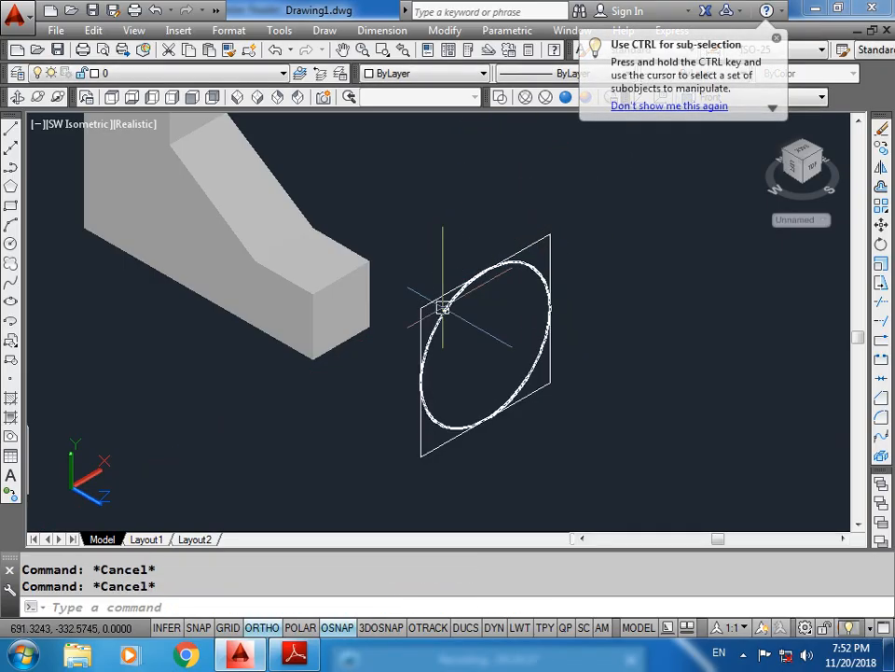
Step: Trim the square's two upper corners and the lower half of the circle to leave a round-topped arch outline
text(tr)
key(Return)
key(Return)
click(426, 307)
click(429, 306)
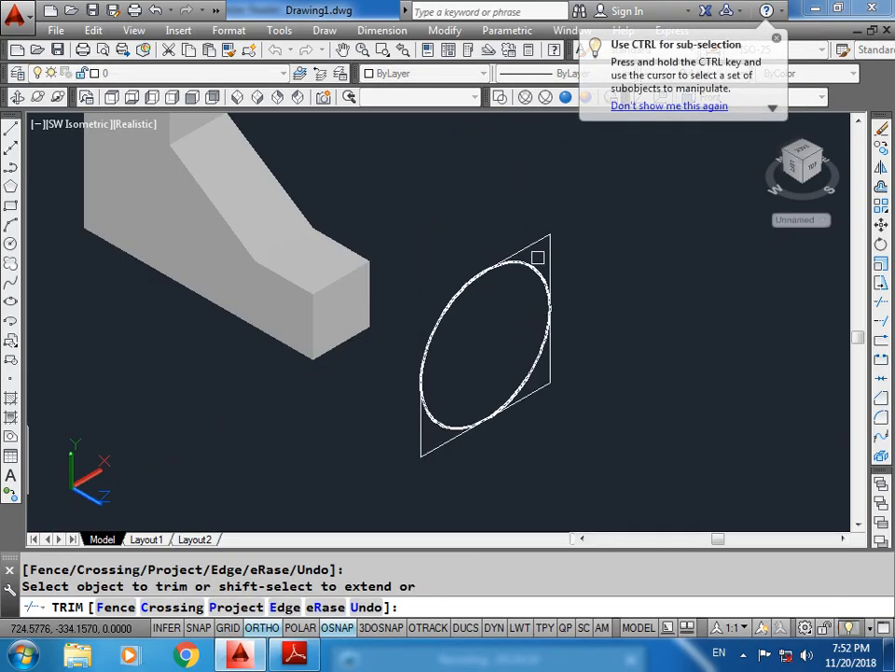
click(533, 240)
click(536, 362)
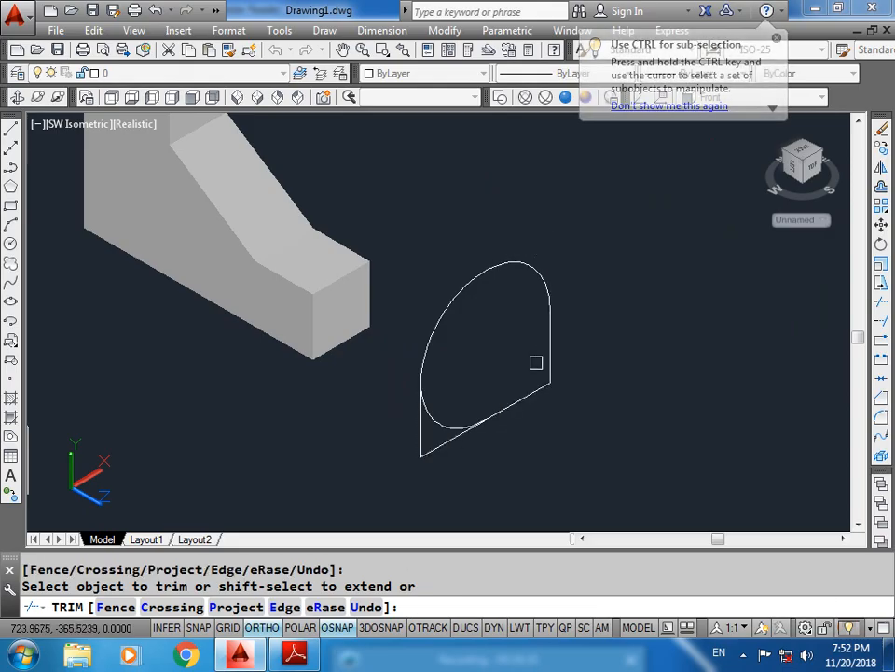
click(444, 422)
key(Escape)
double_click(512, 452)
key(Escape)
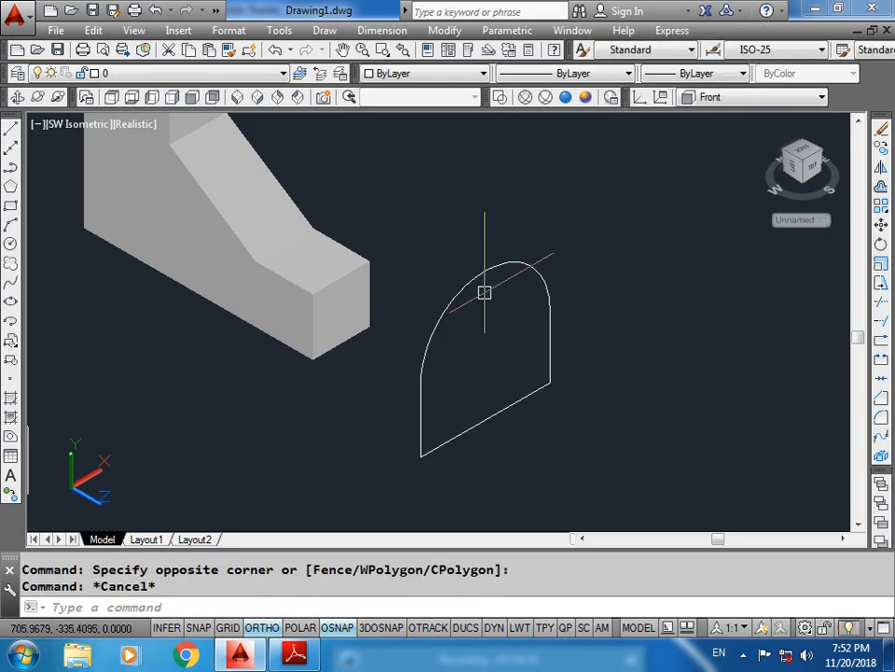
Step: Check the hole of figure 19 in the PDF, and draw a circle of diameter 30 concentric with the arch in AutoCAD
key(alt+Tab)
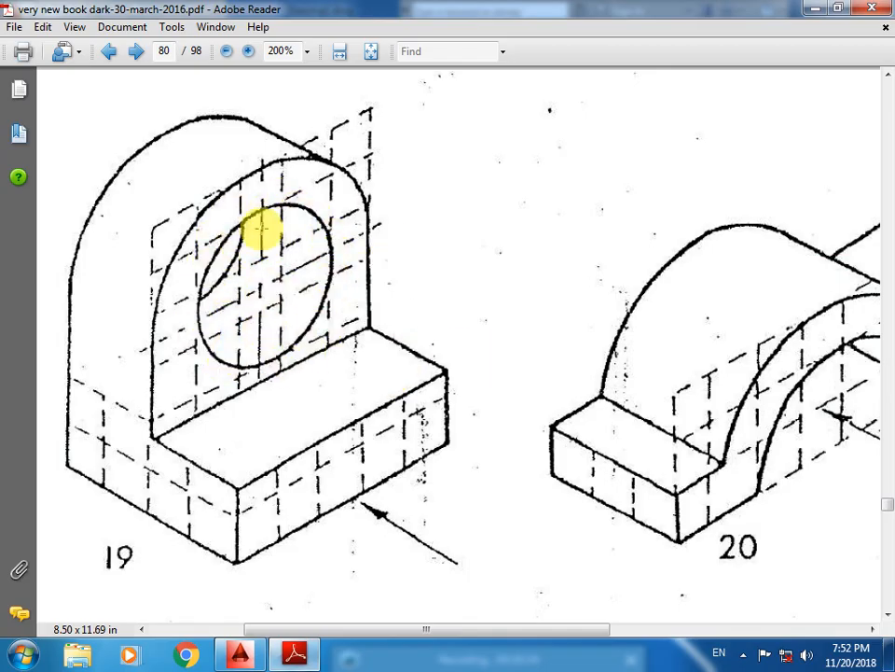
click(239, 655)
key(Escape)
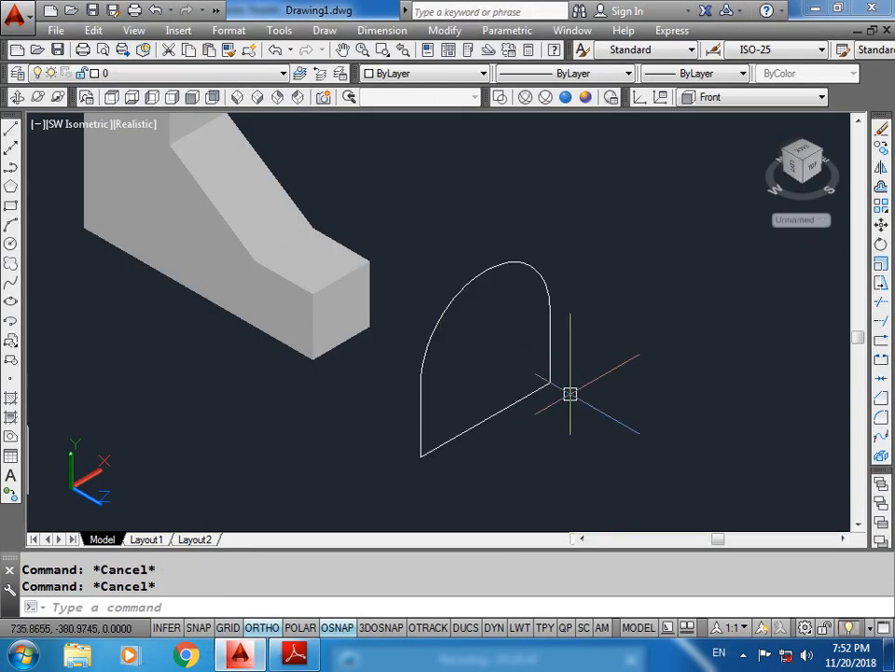
text(c)
key(Return)
click(486, 344)
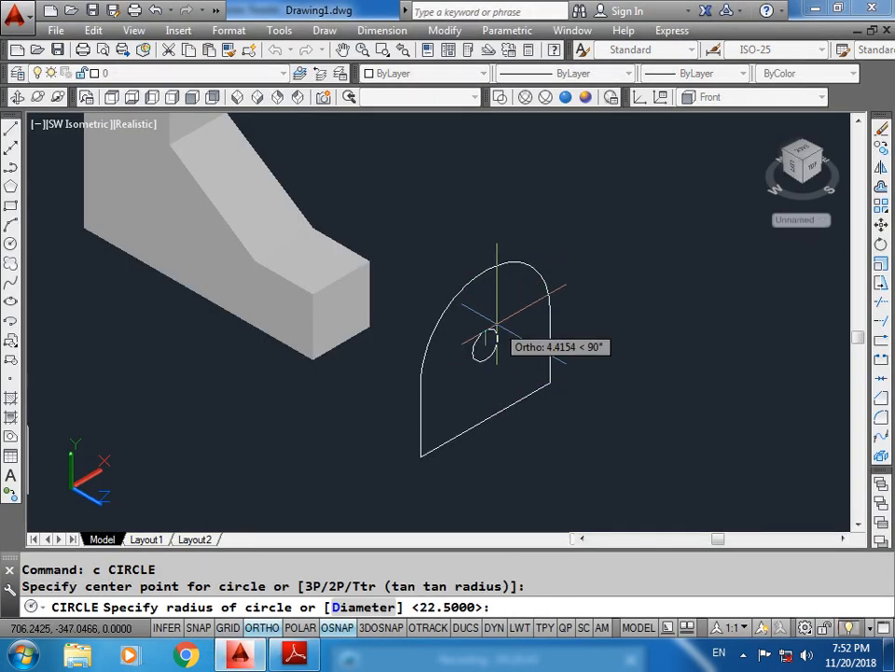
text(d)
key(Return)
text(30)
key(Return)
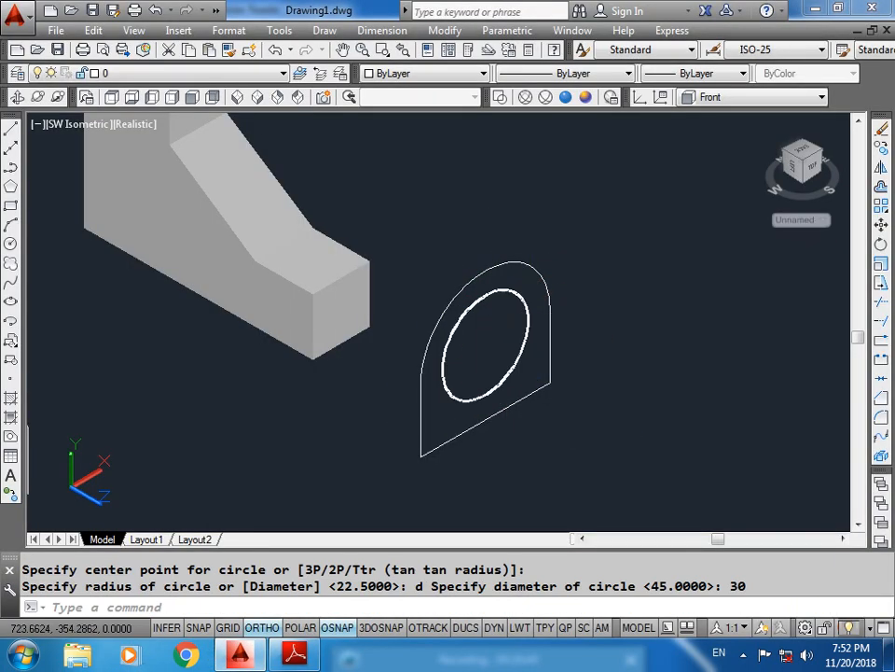
Step: Convert the arch outline and the diameter 30 circle inside it into regions
key(Escape)
key(Escape)
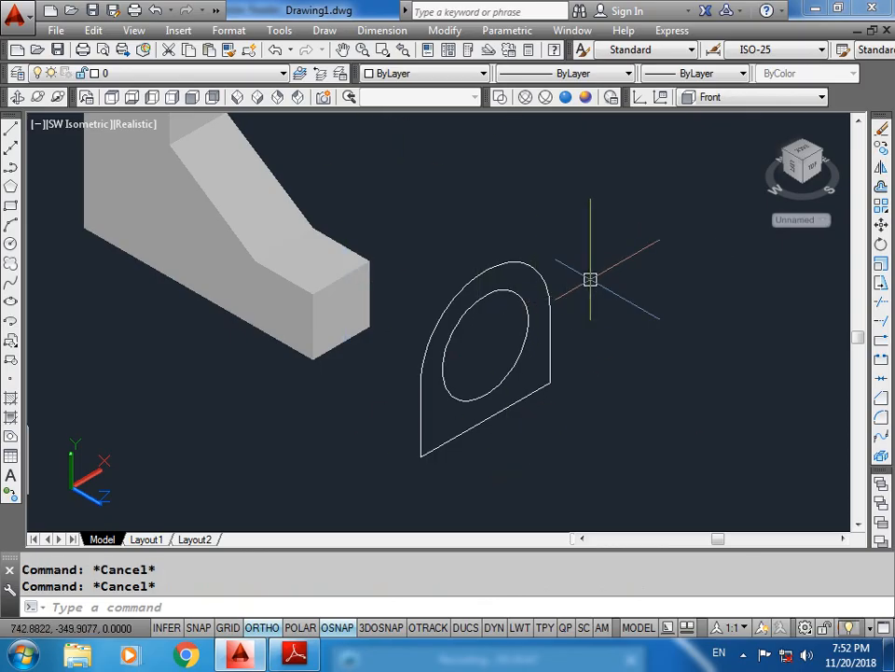
text(reg)
key(Return)
click(631, 244)
click(397, 456)
key(Return)
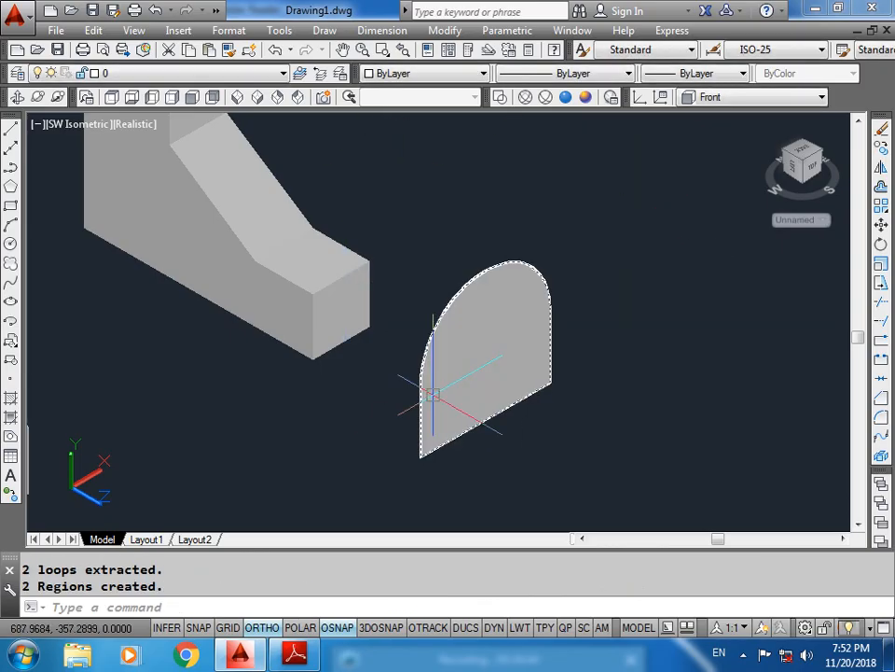
key(Escape)
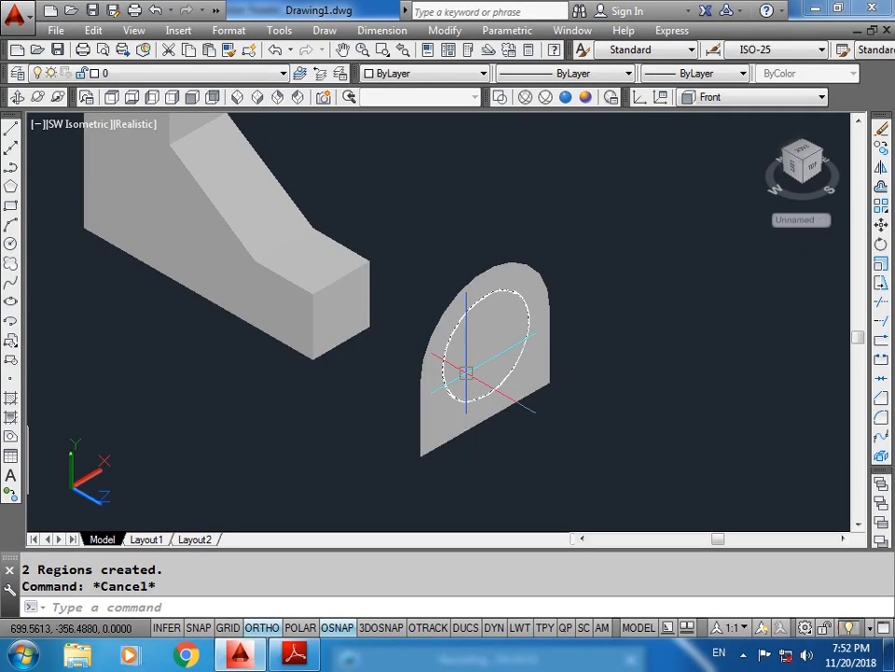
text(su)
key(Return)
click(422, 365)
key(Return)
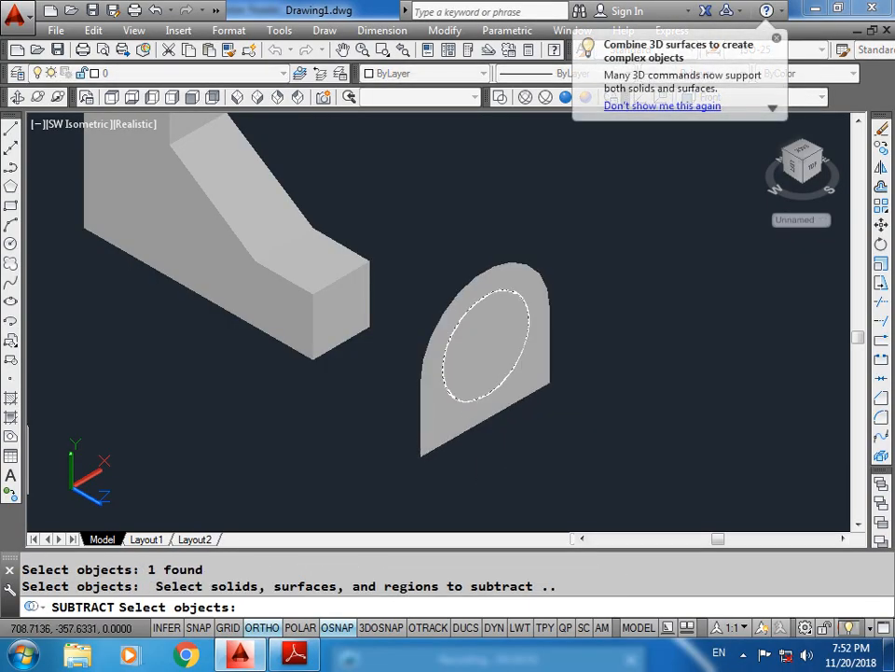
click(503, 360)
key(Escape)
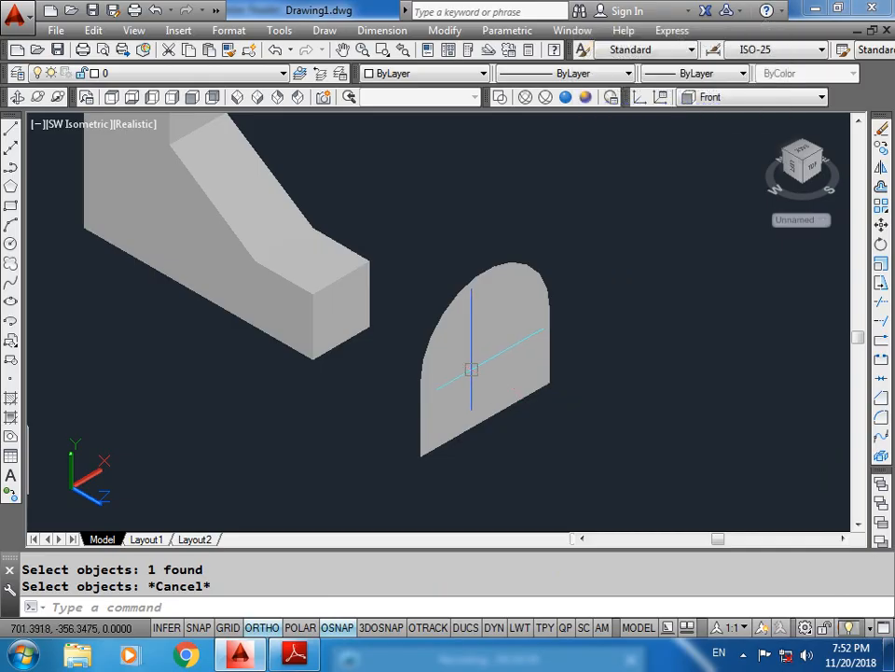
key(Escape)
click(527, 367)
key(Escape)
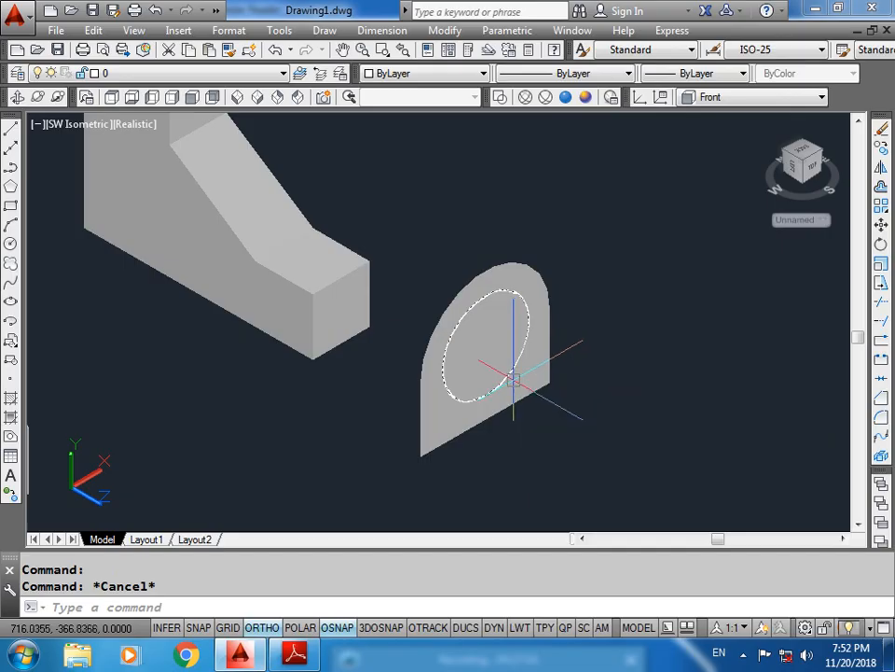
Step: Subtract the circle region from the arch region to open the hole in the plate
text(su)
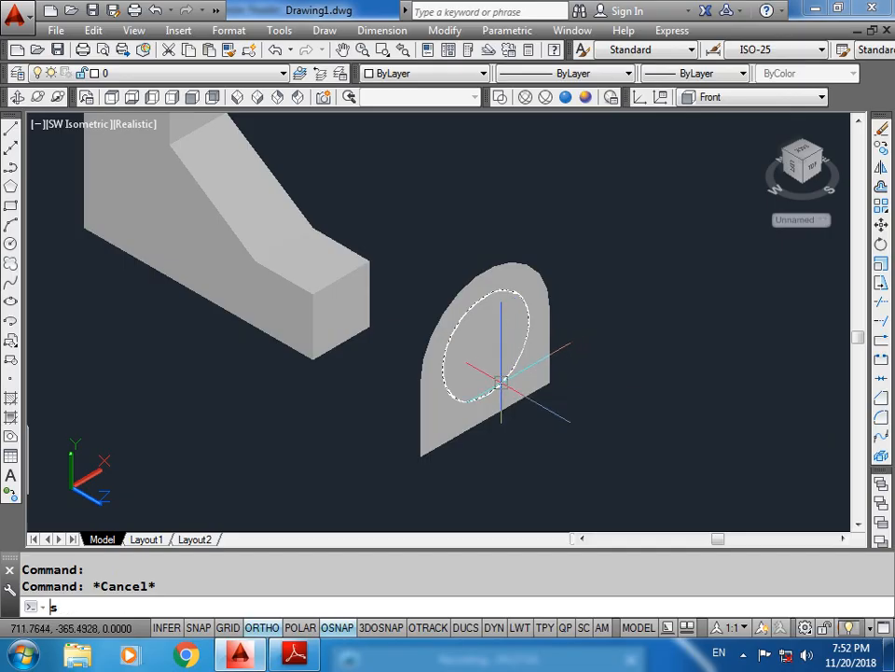
key(Return)
click(426, 350)
key(Return)
click(500, 354)
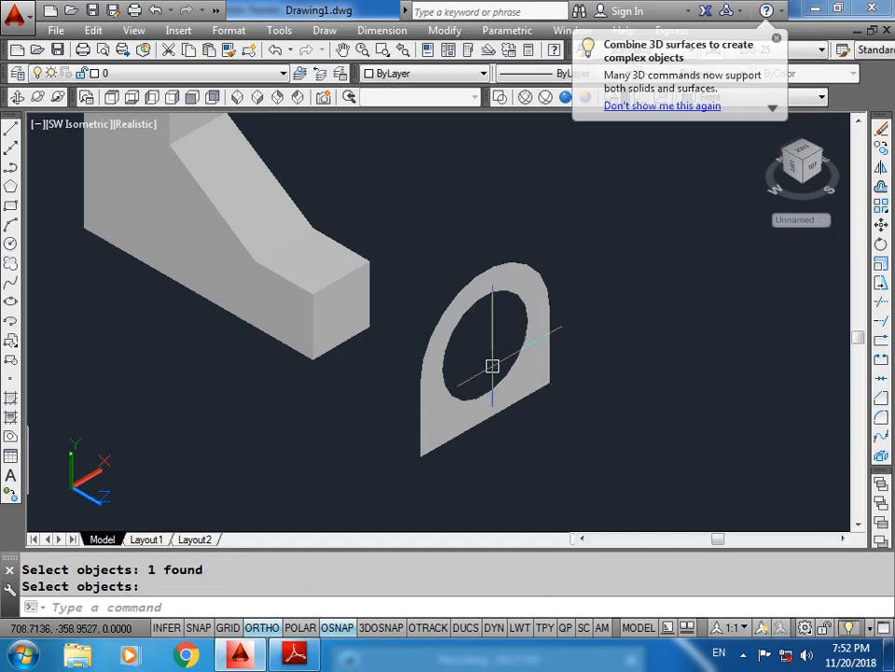
Step: Check the plate thickness of figure 19 in the PDF, and extrude the holed arch region by 20 in AutoCAD
click(317, 656)
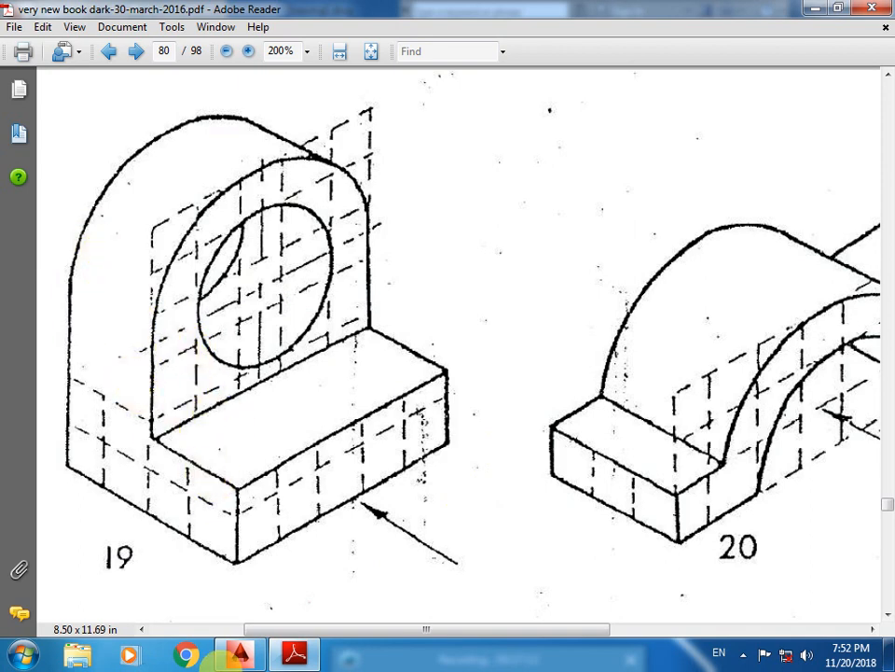
click(240, 655)
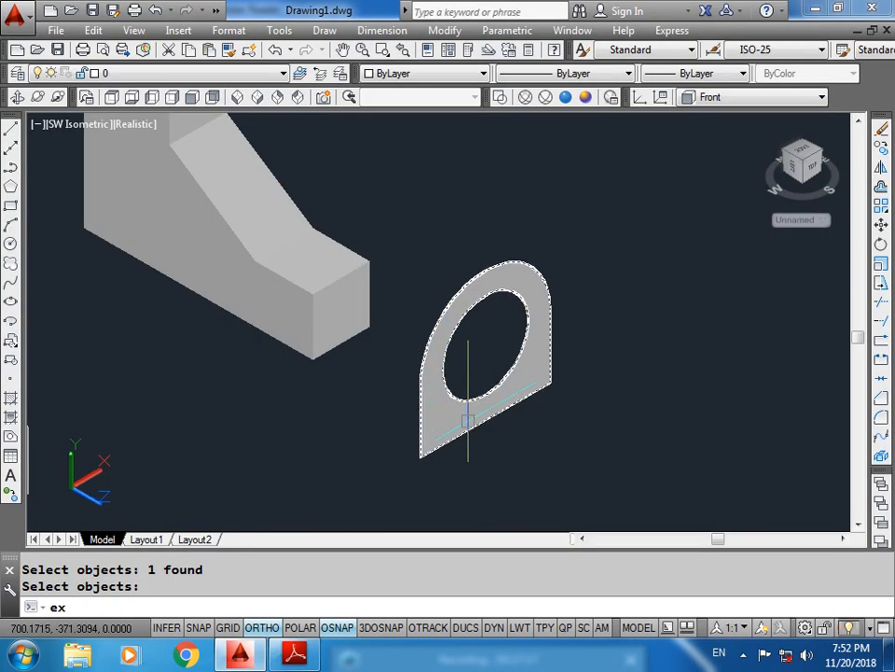
text(ex)
key(Return)
key(Return)
text(20)
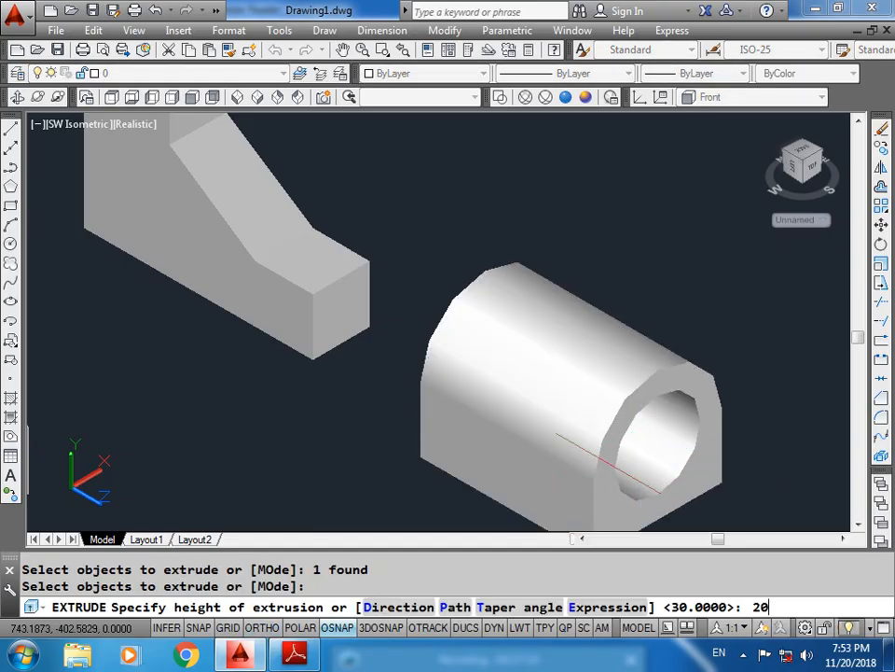
key(Return)
scroll(489, 266, down, 5)
Step: Extrude the flat base rectangle by 40 to form the base block
key(Return)
key(F8)
click(371, 416)
key(Return)
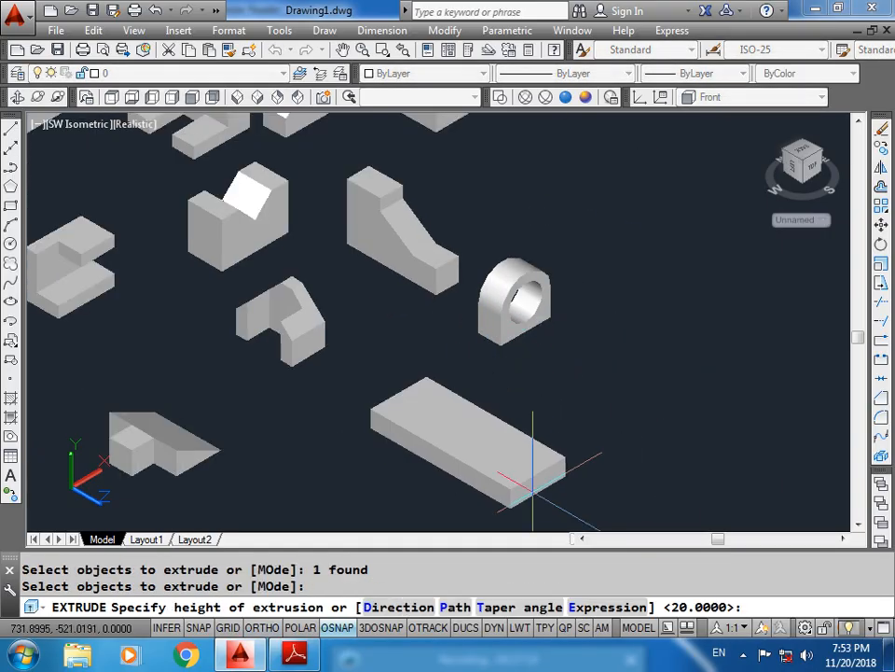
key(Return)
key(Escape)
Step: Move the arched plate onto the top face of the base block, along its back edge
scroll(607, 224, up, 4)
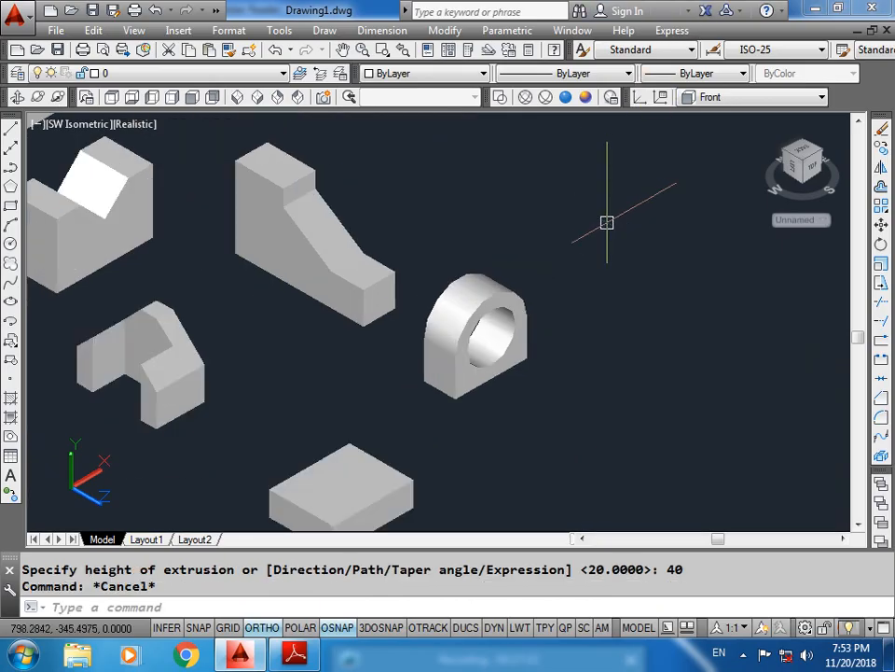
click(448, 422)
text(m)
key(Return)
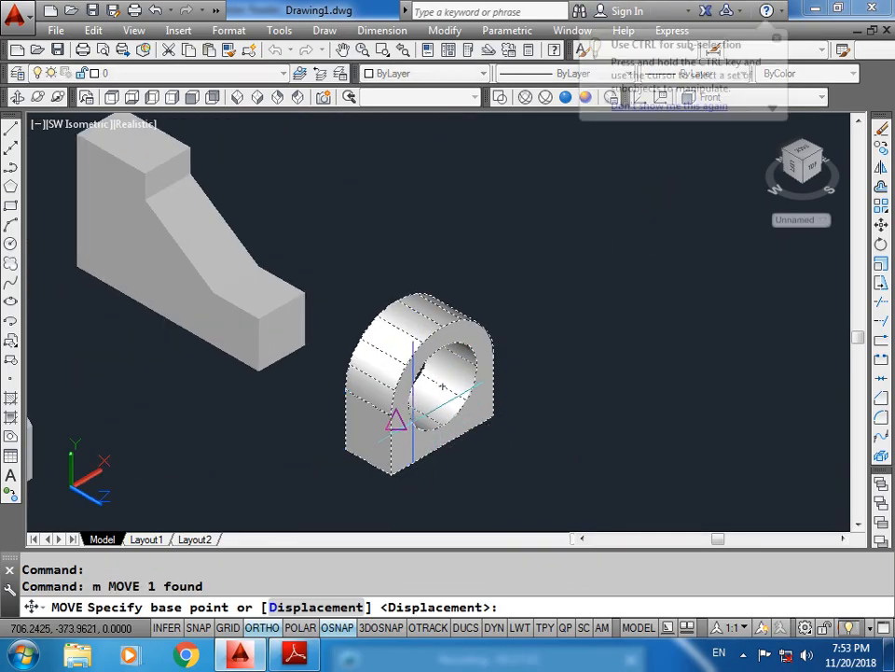
click(398, 421)
scroll(439, 368, down, 4)
click(344, 446)
key(Escape)
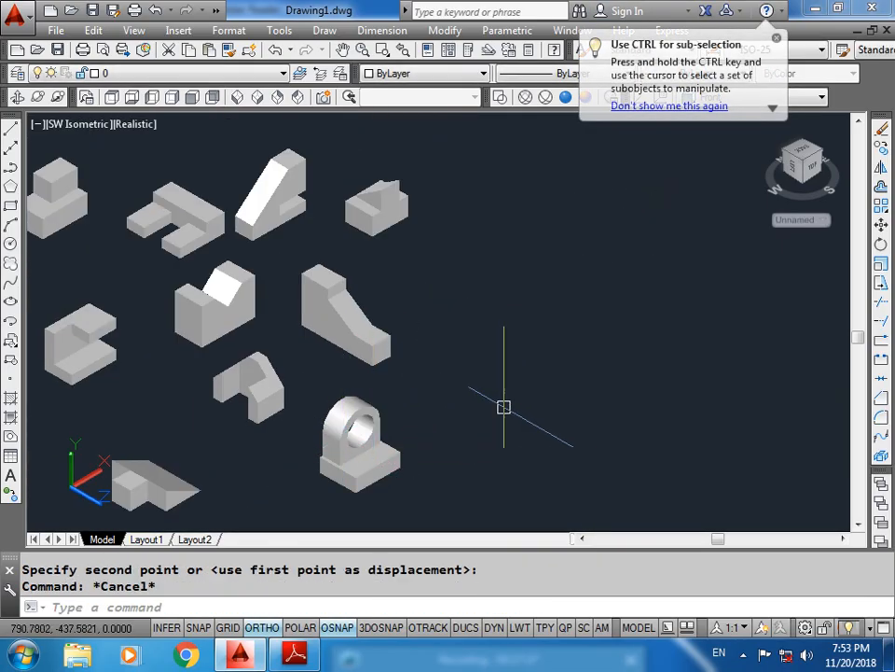
Step: Move the base block by its top back corner to the bottom back corner of the arched plate
scroll(299, 457, up, 7)
scroll(292, 460, up, 2)
click(310, 402)
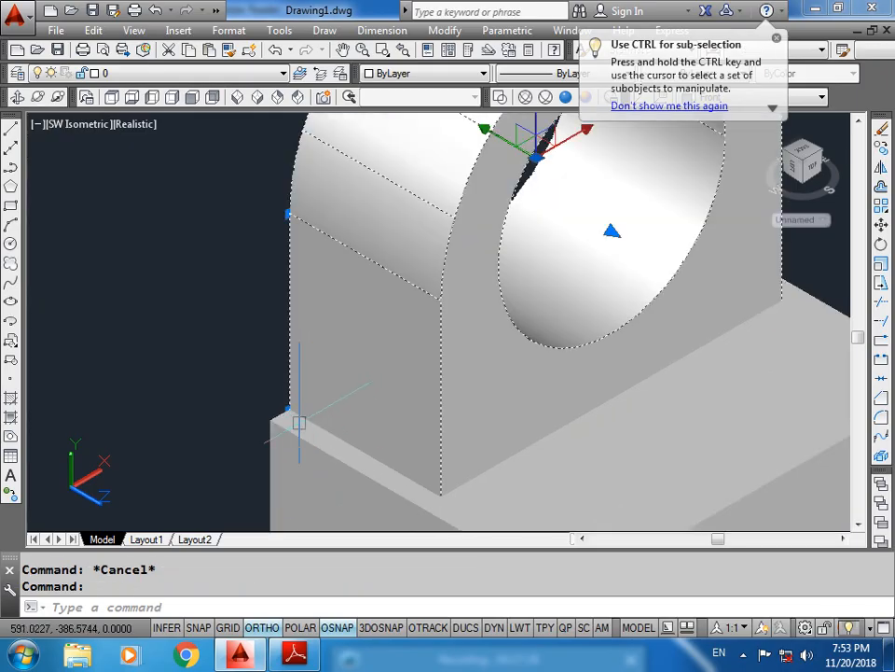
key(Escape)
click(284, 452)
key(Return)
click(269, 420)
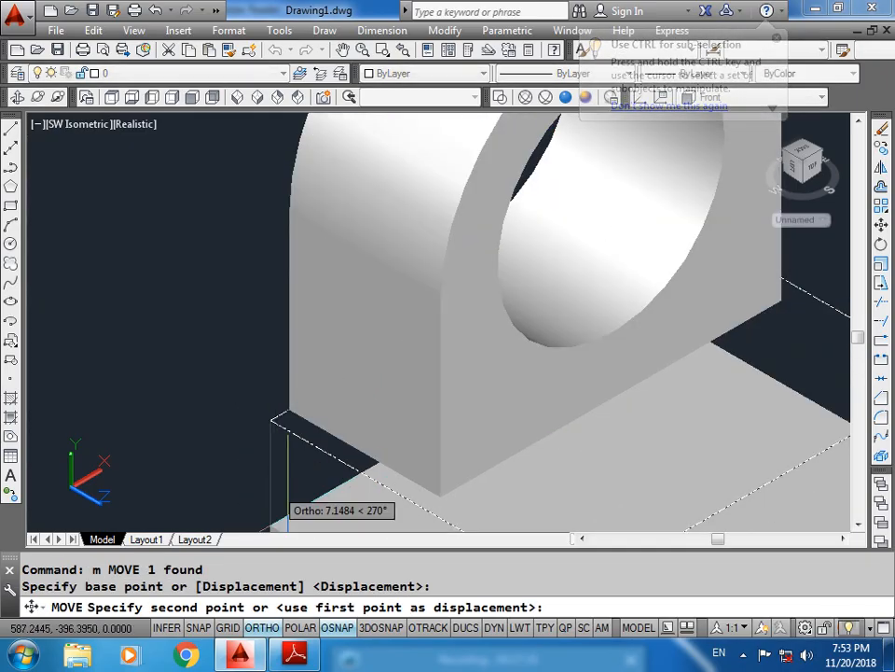
key(Escape)
Step: Compare the assembled part with figure 19 in the PDF, and undo back to the square with the circle centred on its top edge
scroll(476, 371, down, 5)
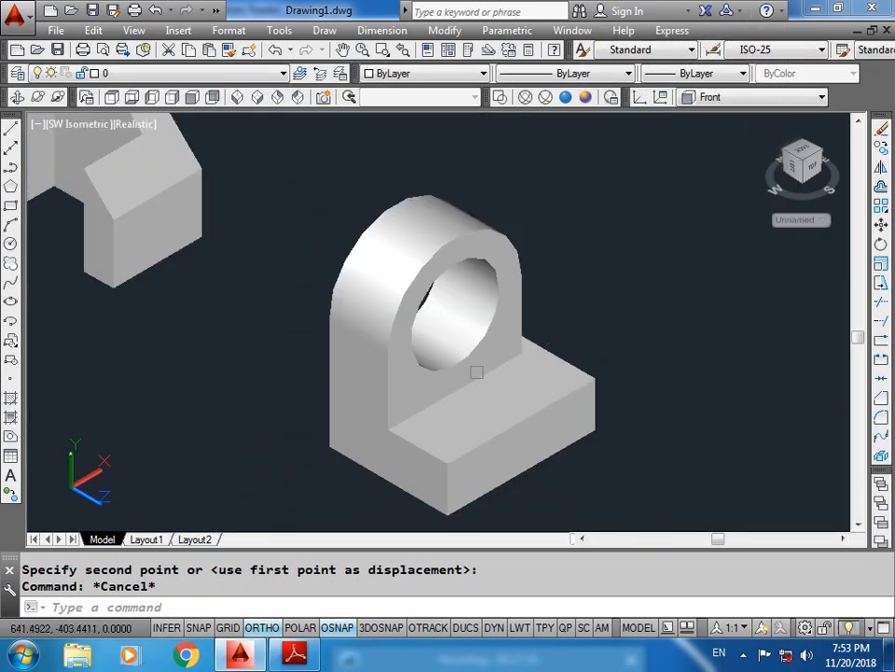
mouse_move(566, 413)
shift+middle_down()
mouse_move(440, 389)
mouse_move(572, 434)
shift+middle_up()
click(299, 651)
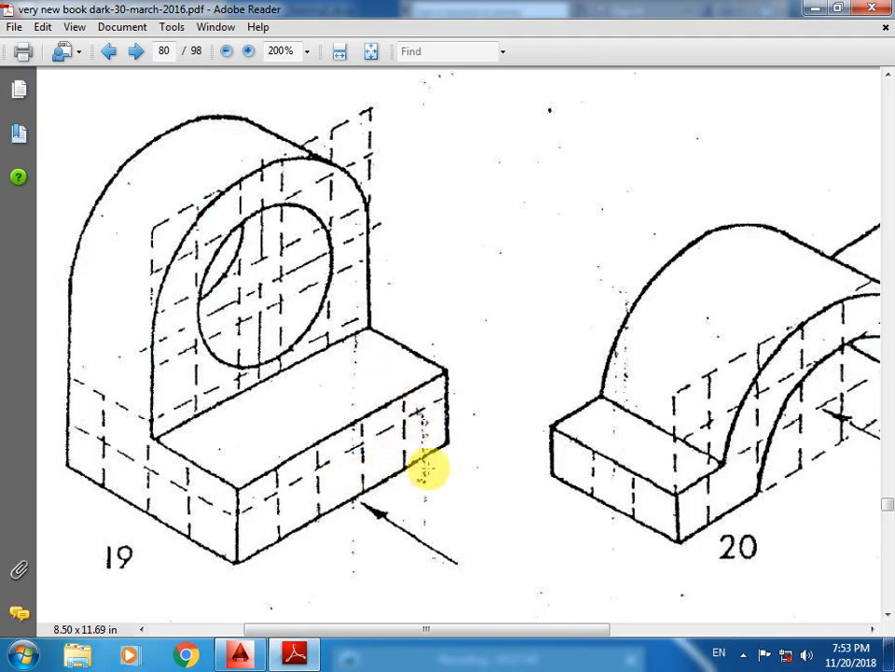
click(240, 655)
key(Escape)
key(ctrl+z)
key(ctrl+z)
key(ctrl+z)
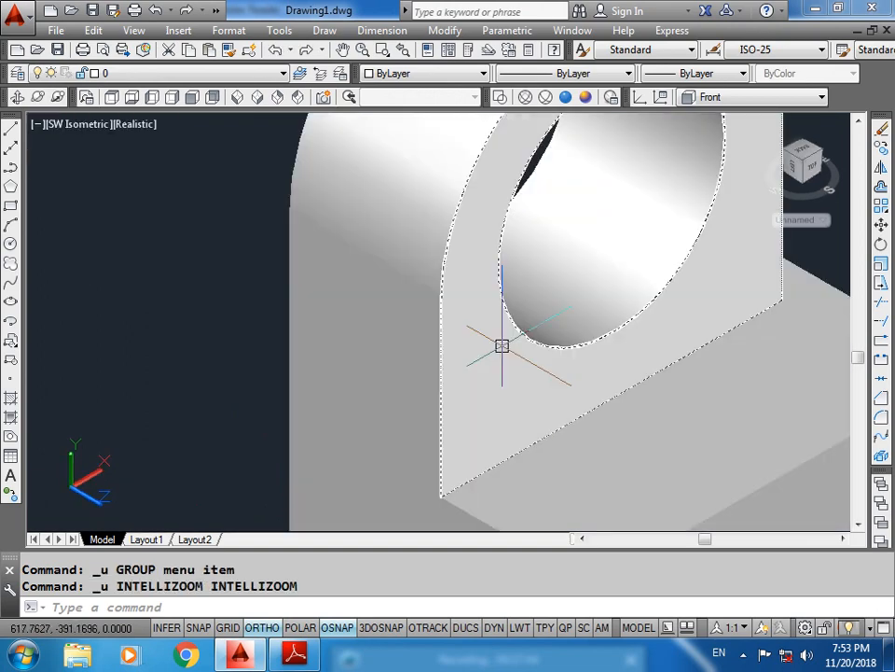
key(ctrl+z)
key(ctrl+z)
key(ctrl+z)
key(ctrl+z)
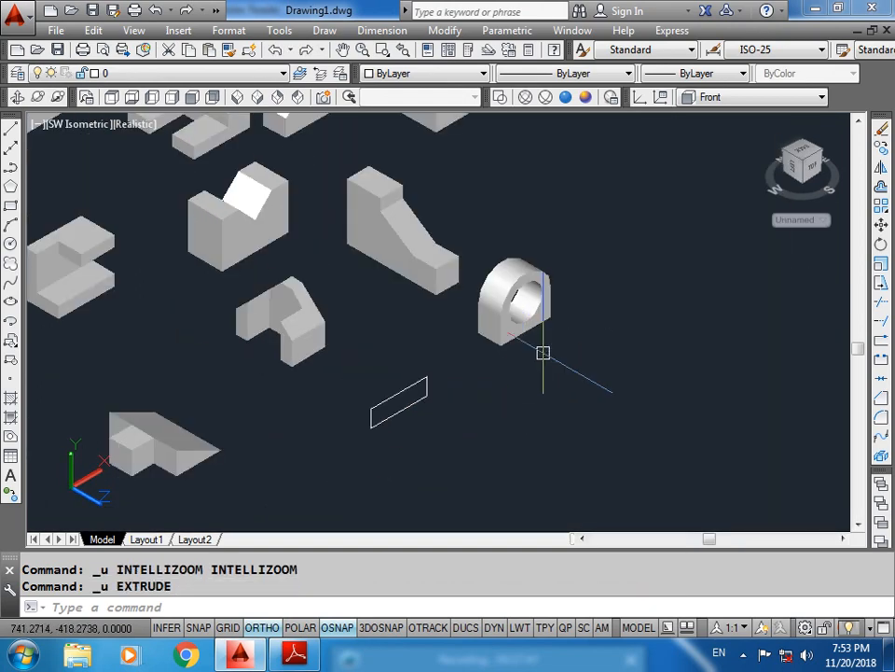
key(ctrl+z)
key(ctrl+z)
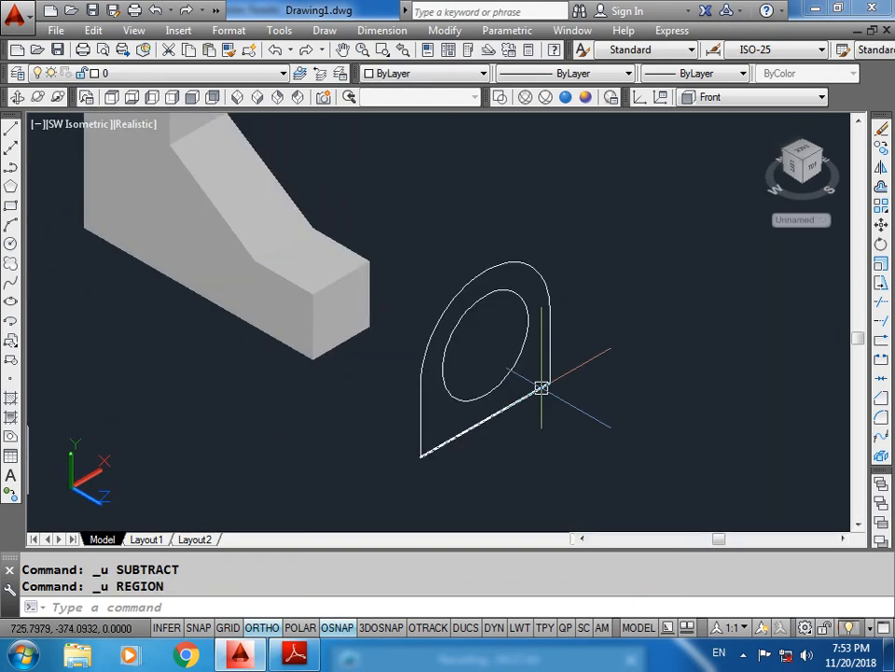
key(ctrl+z)
key(ctrl+z)
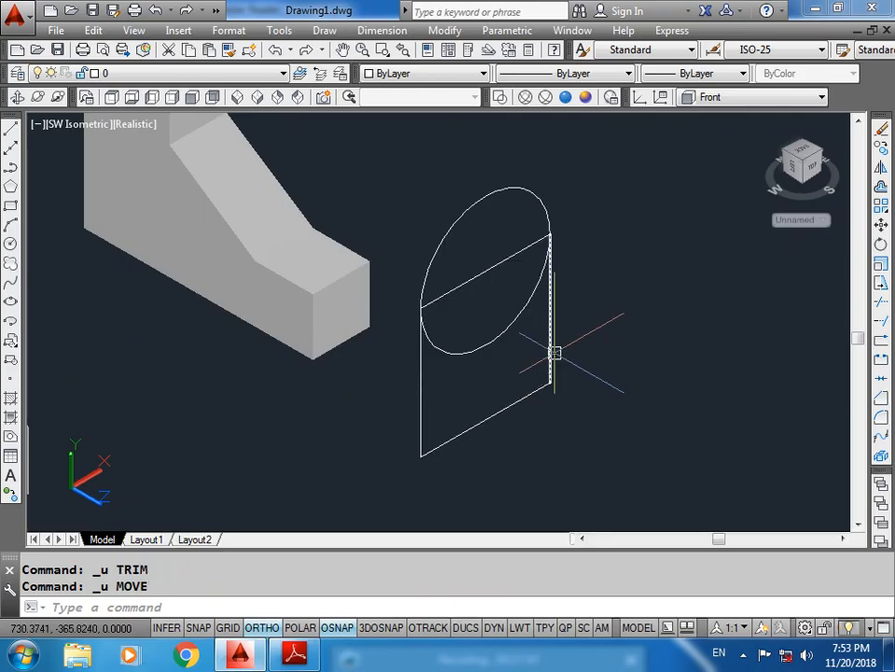
Step: Move the square's right vertical edge 5 outwards to widen the outline
text(m)
key(Return)
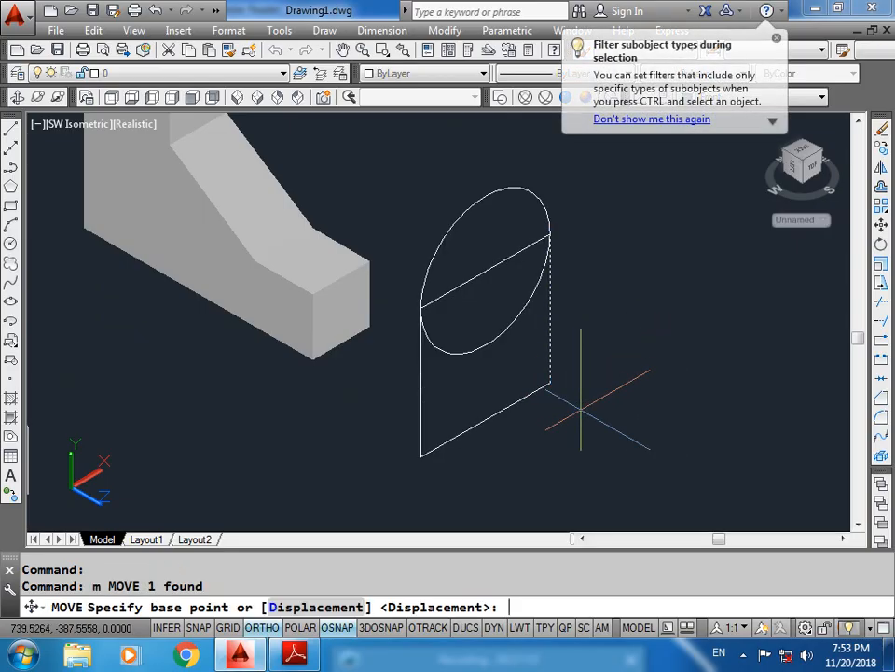
click(580, 396)
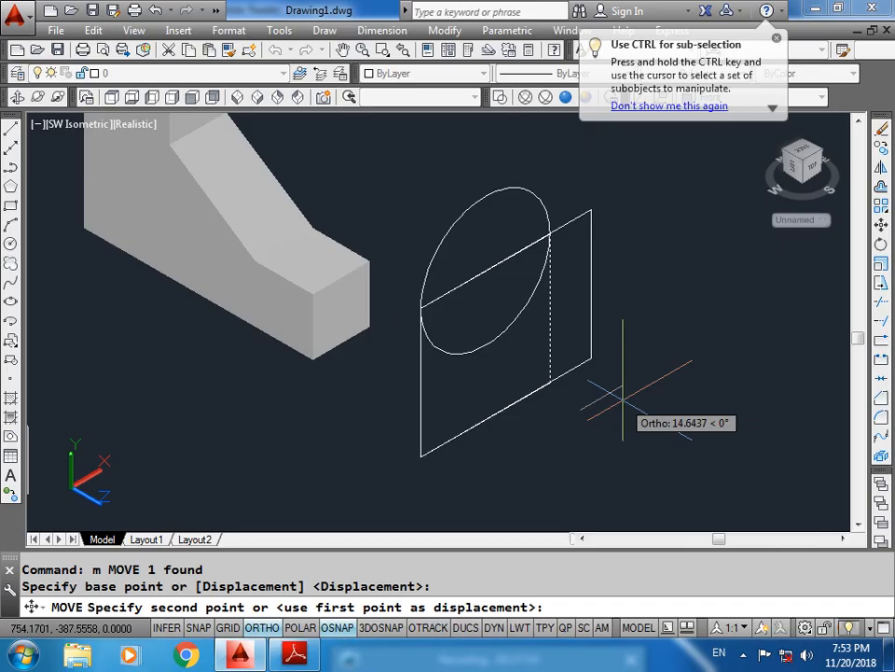
text(5)
key(Escape)
Step: Try to stretch the circle's side quadrants to the top corners of the widened rectangle
click(516, 310)
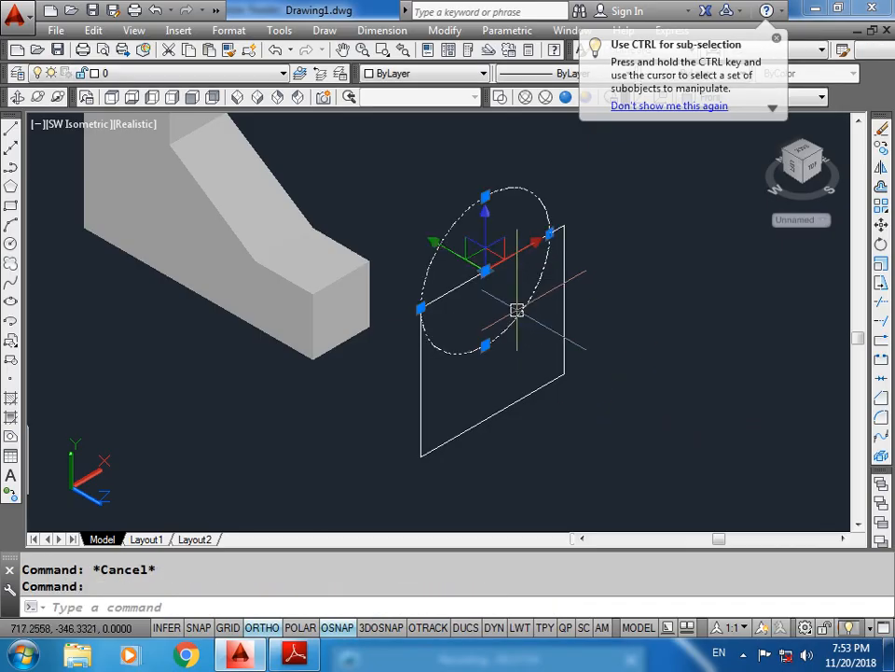
click(552, 233)
scroll(406, 293, up, 1)
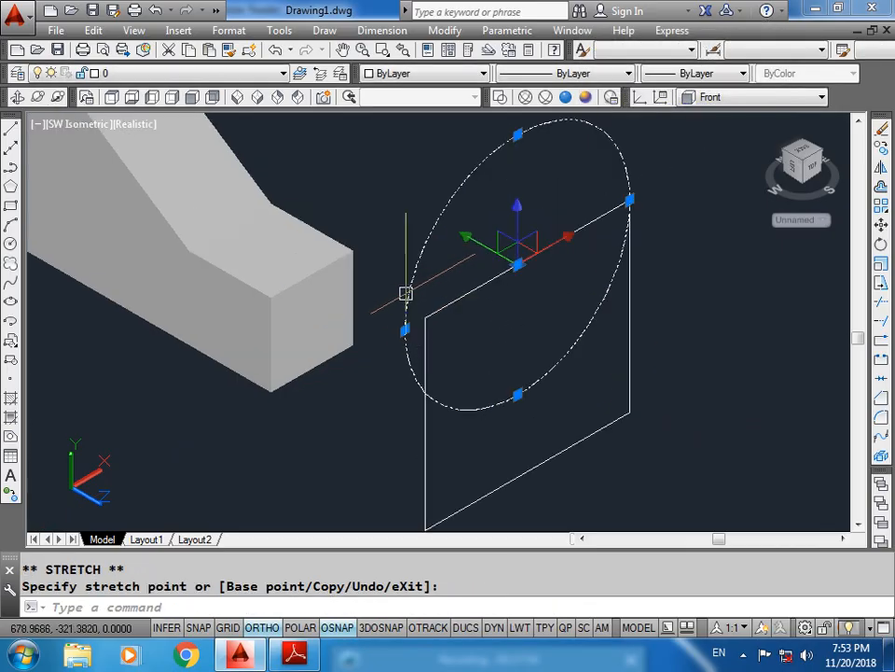
click(405, 330)
click(425, 318)
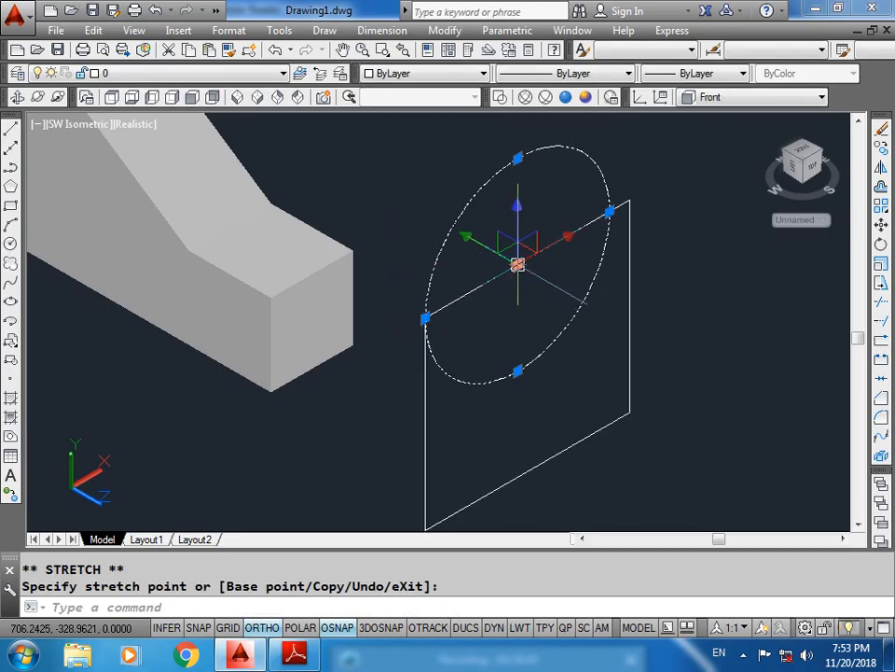
Step: Replace the circle with a new one centred on the midpoint of the rectangle's top edge, its radius reaching that edge's corner
key(Delete)
text(c)
key(Return)
click(527, 259)
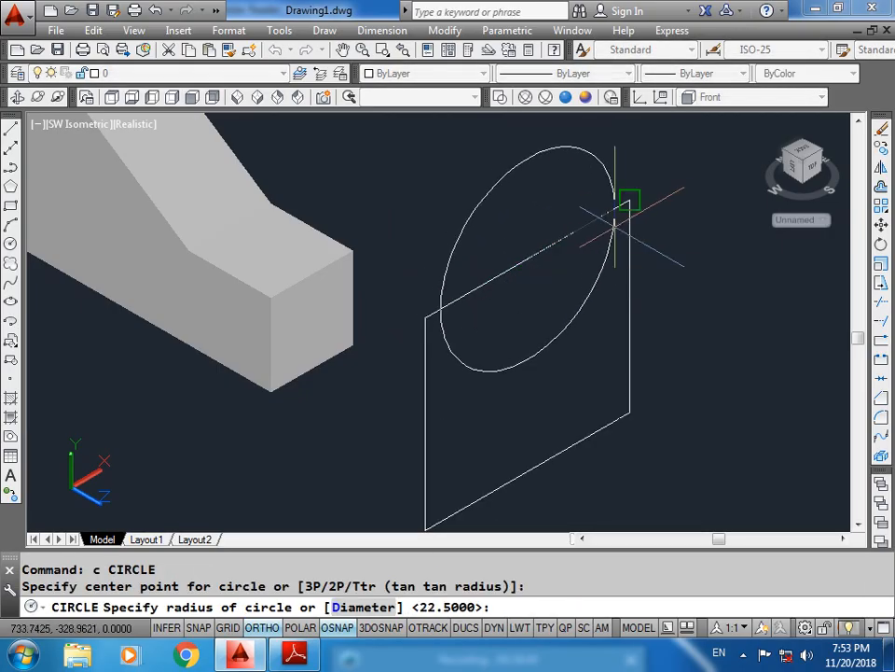
click(632, 218)
key(Escape)
key(Escape)
Step: Trim away the lower half of the circle inside the rectangle
text(tr)
key(Return)
key(Return)
click(585, 319)
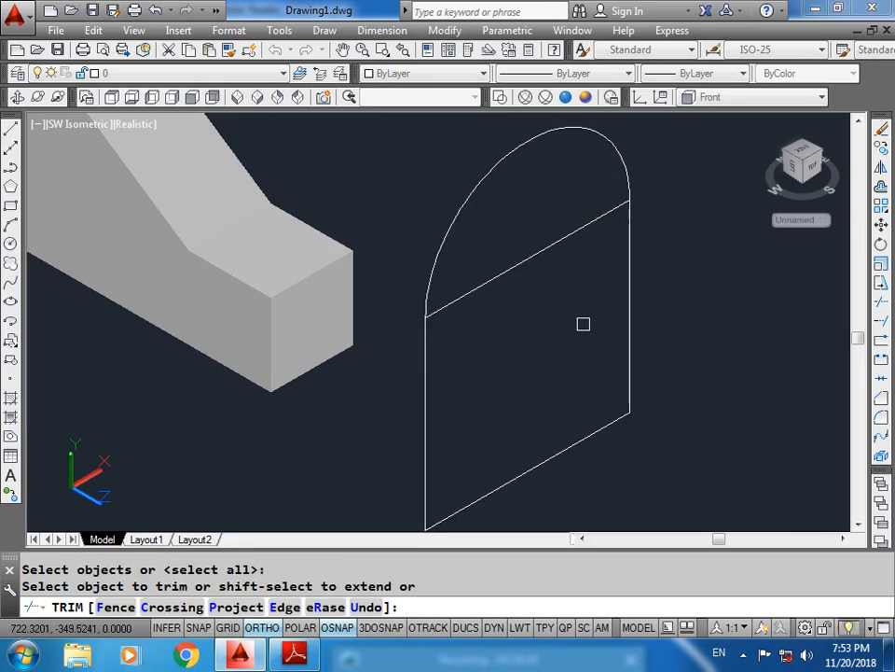
key(Escape)
Step: Move the remaining semicircle by its top quadrant down to the midpoint of the rectangle's top edge
click(533, 164)
click(462, 166)
text(m)
key(Return)
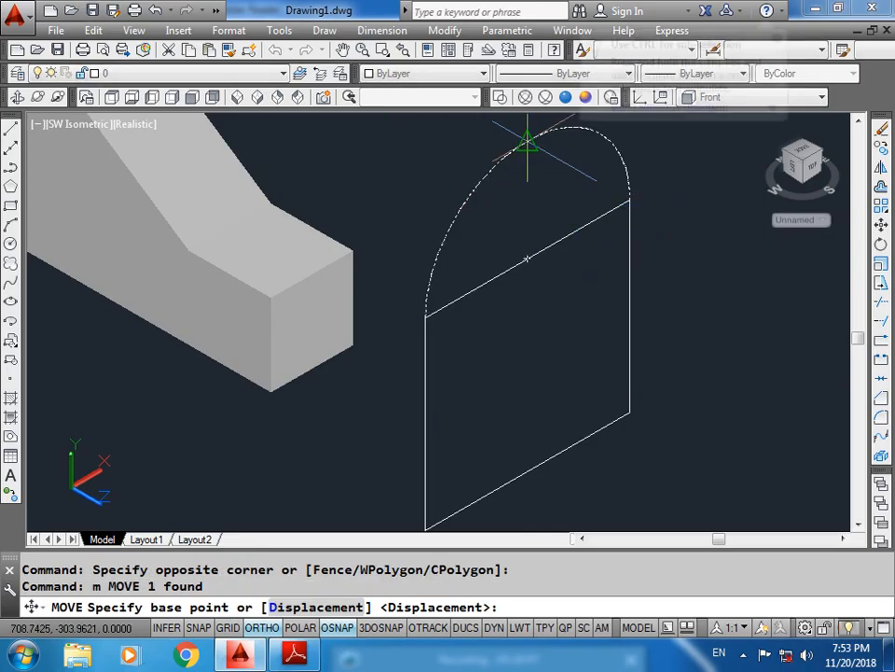
click(528, 141)
click(527, 257)
key(Escape)
key(Escape)
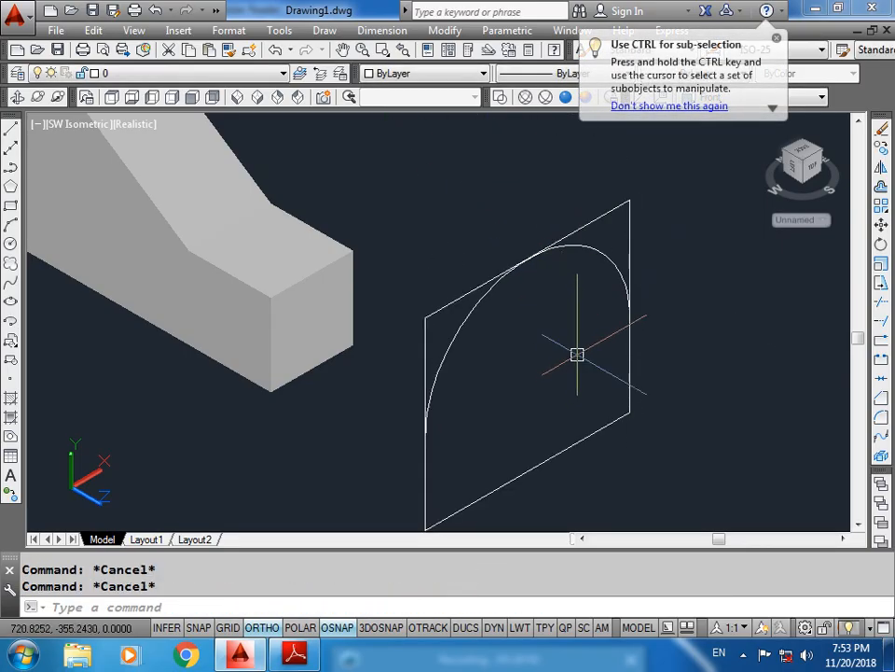
Step: Measure the height of the rectangle's right edge and the length of its bottom edge
text(di)
key(Return)
click(630, 201)
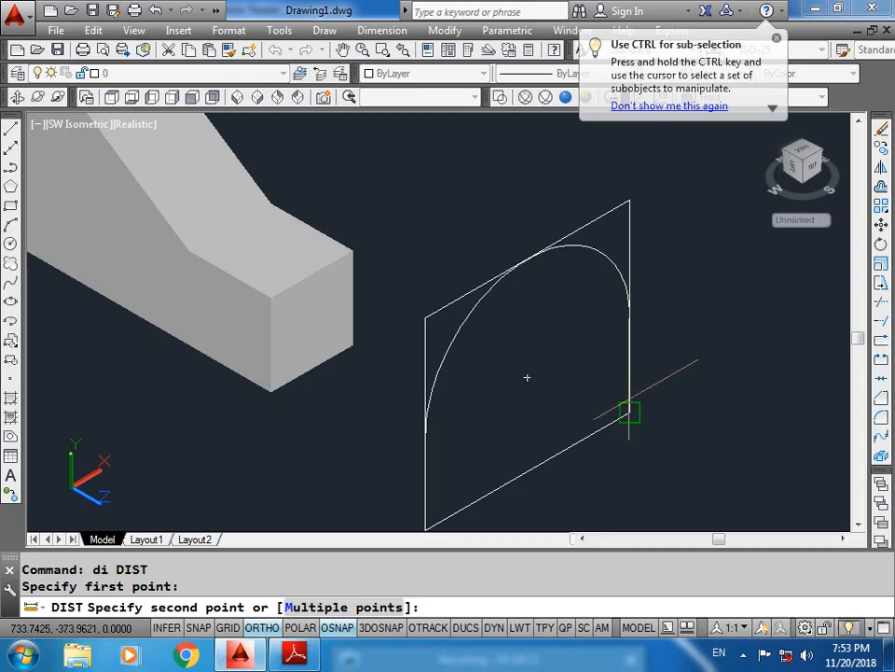
click(629, 412)
key(Escape)
key(Return)
click(628, 412)
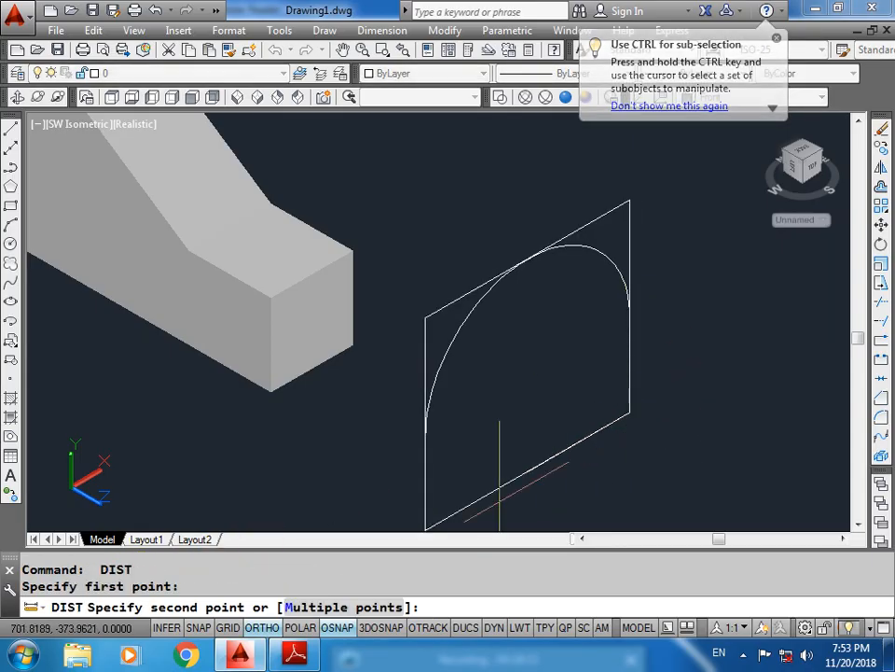
middle_drag(490, 480, 486, 420)
click(453, 463)
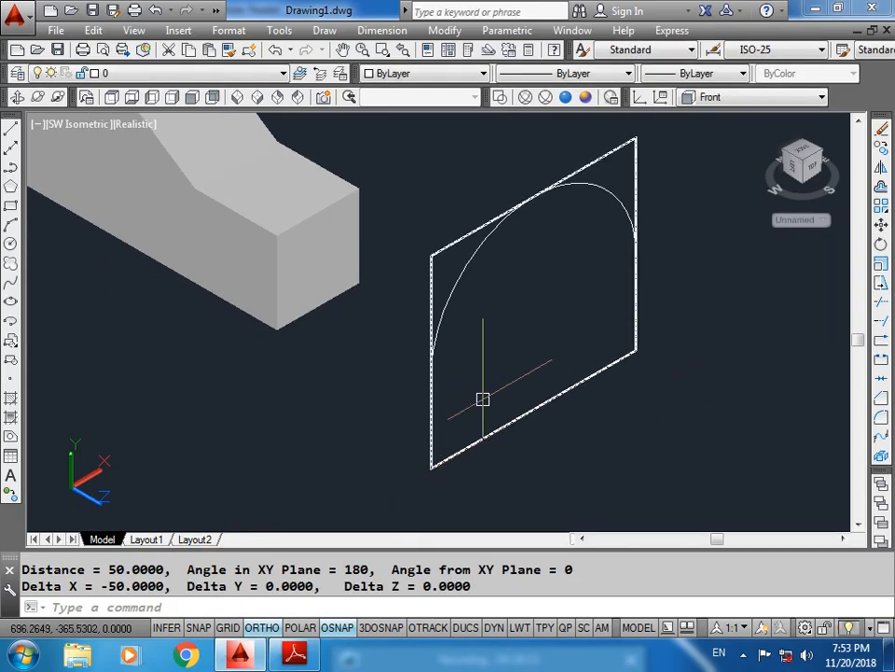
Step: Trim away the rectangle's sides and top edge outside the semicircle to leave an arched outline
key(Escape)
key(Escape)
text(tr*Cancel*)
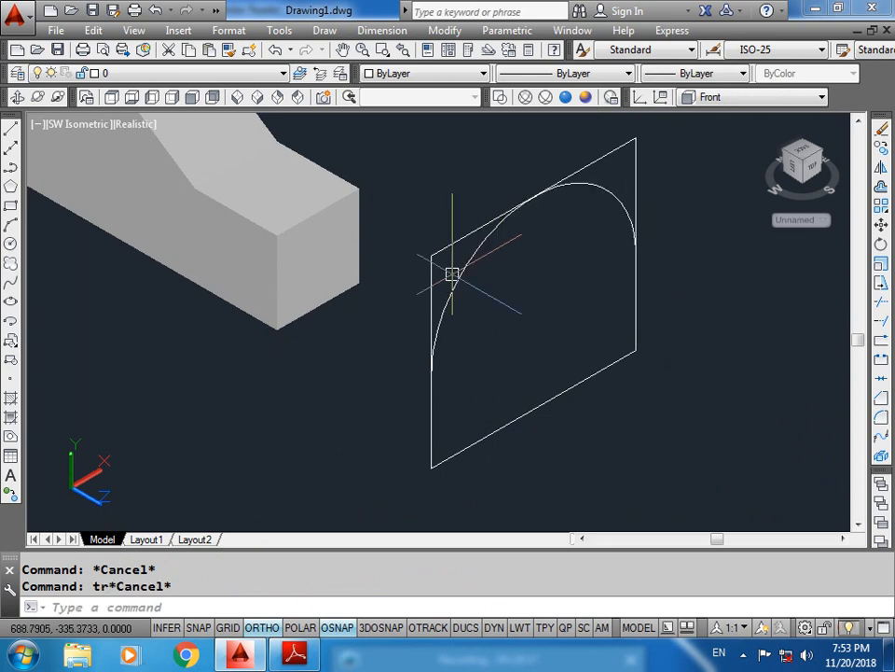
text(tr)
key(Return)
key(Return)
click(432, 276)
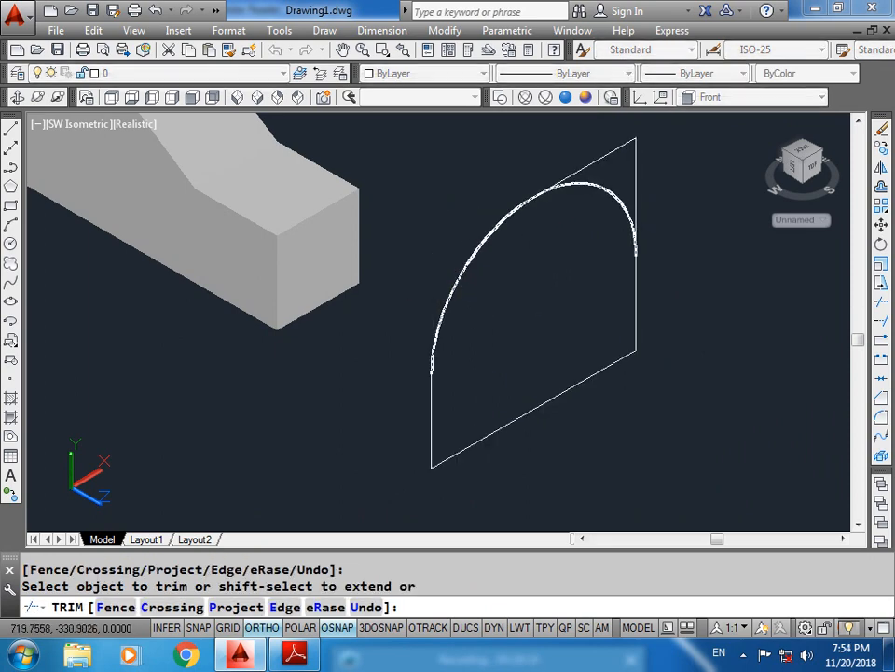
click(635, 186)
key(Escape)
key(Escape)
Step: Draw a circle with a diameter of 30 centred on the arc's centre
text(c)
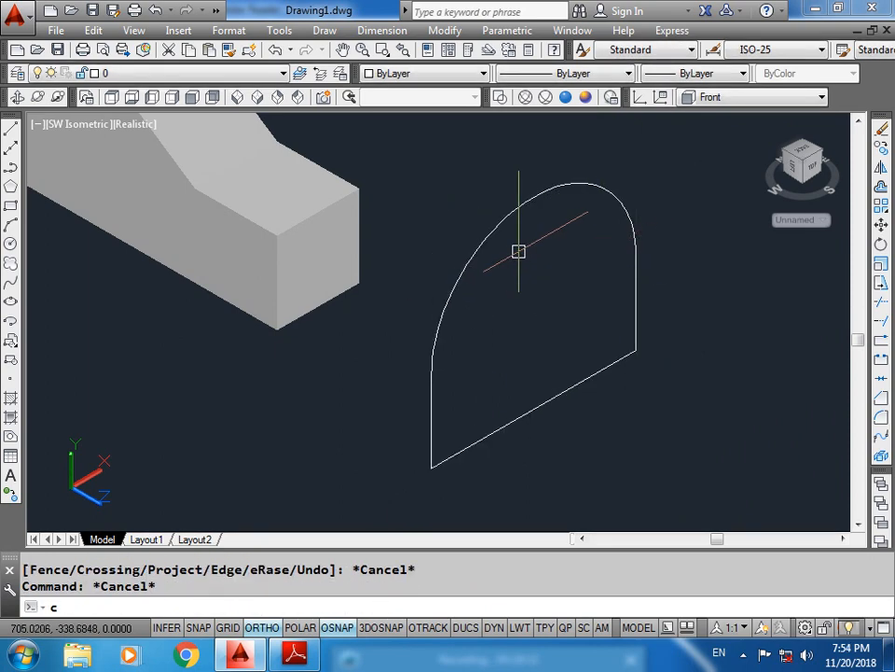
key(Return)
click(534, 314)
text(d)
key(Return)
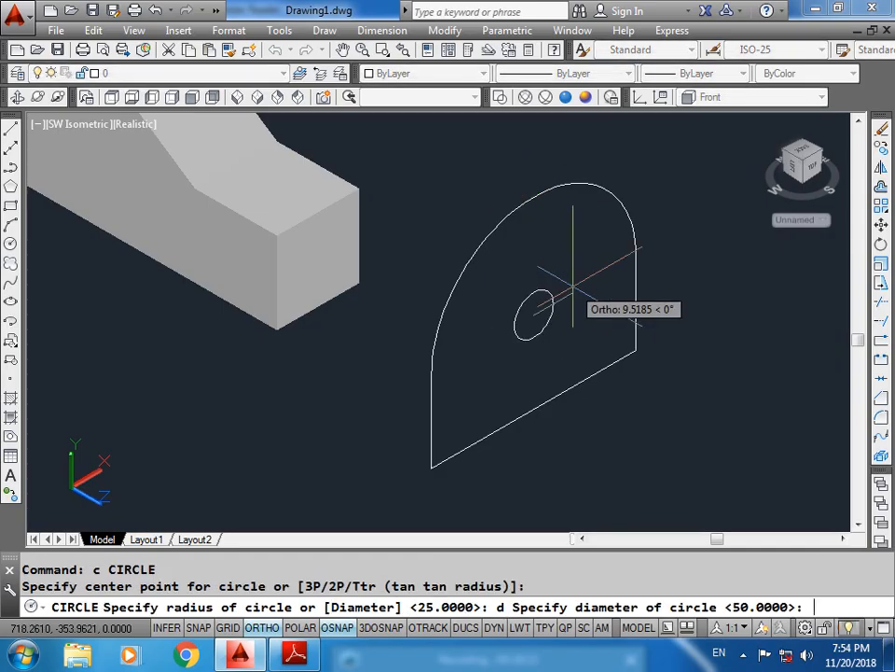
text(30)
key(Return)
key(Escape)
key(Escape)
scroll(578, 340, down, 3)
Step: Convert the arched outline and the circle inside it into regions
text(reg)
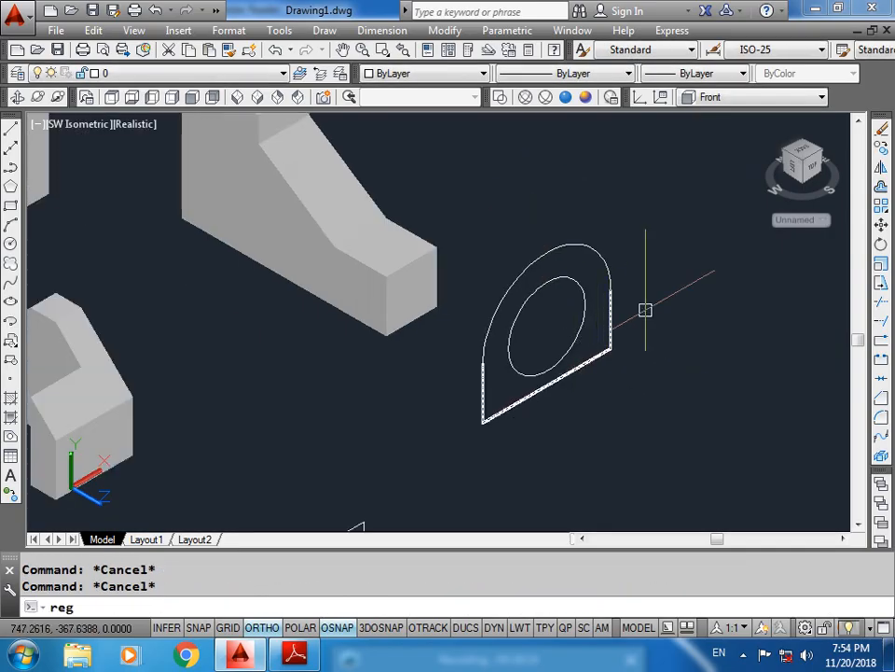
key(Return)
click(662, 220)
click(456, 444)
key(Return)
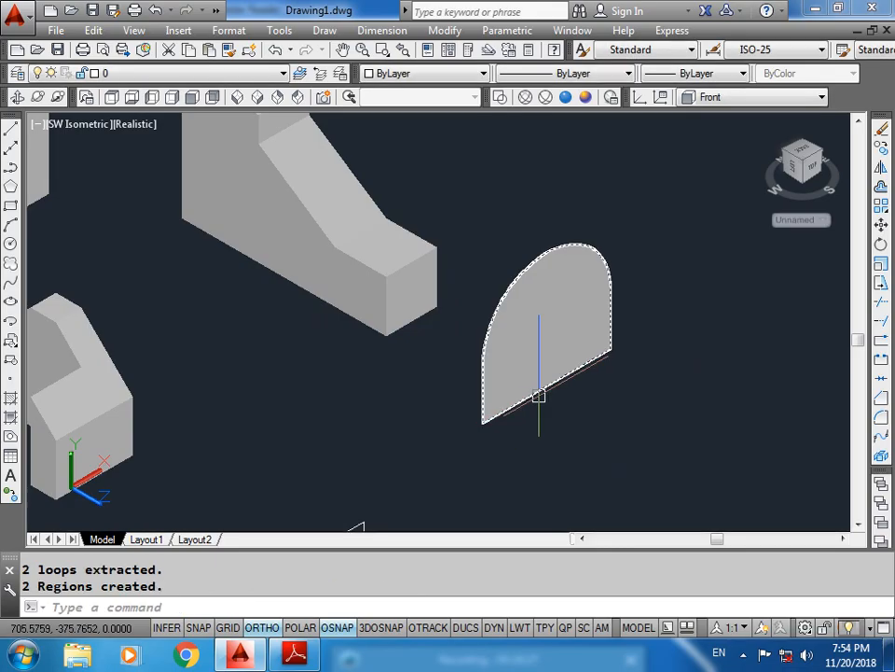
Step: Subtract the circular region from the arched region to open the hole
key(Escape)
key(Escape)
text(su)
key(Return)
click(550, 355)
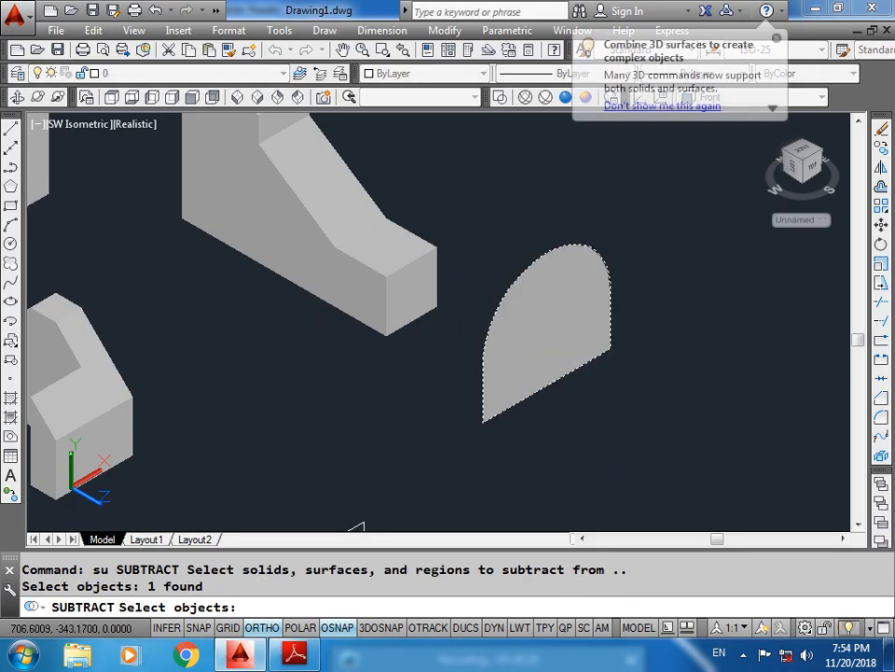
key(Return)
click(583, 364)
key(Return)
key(Escape)
Step: Extrude the arched region with the hole to a height of 20
text(ext)
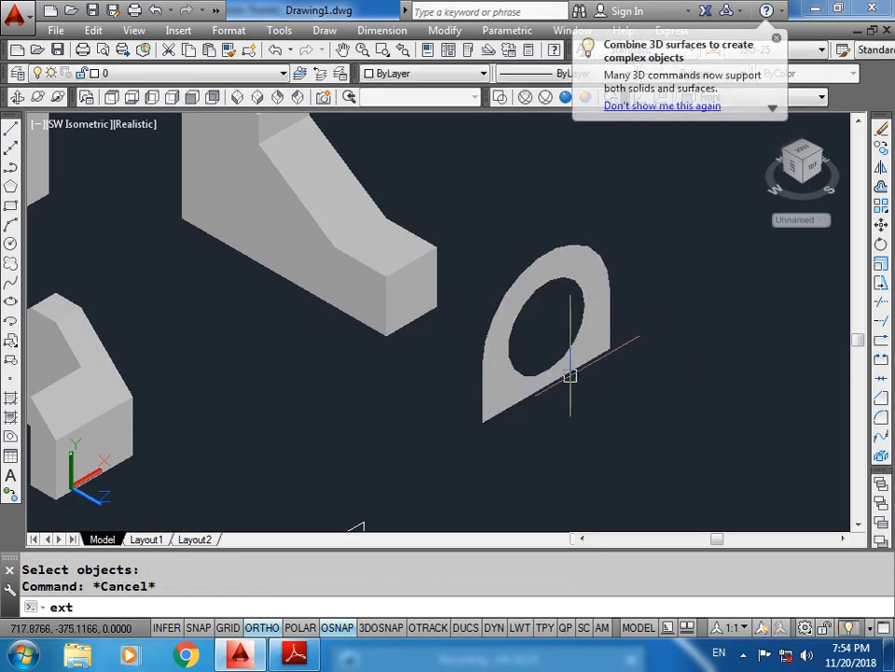
key(Return)
click(570, 376)
key(Return)
text(20)
key(Return)
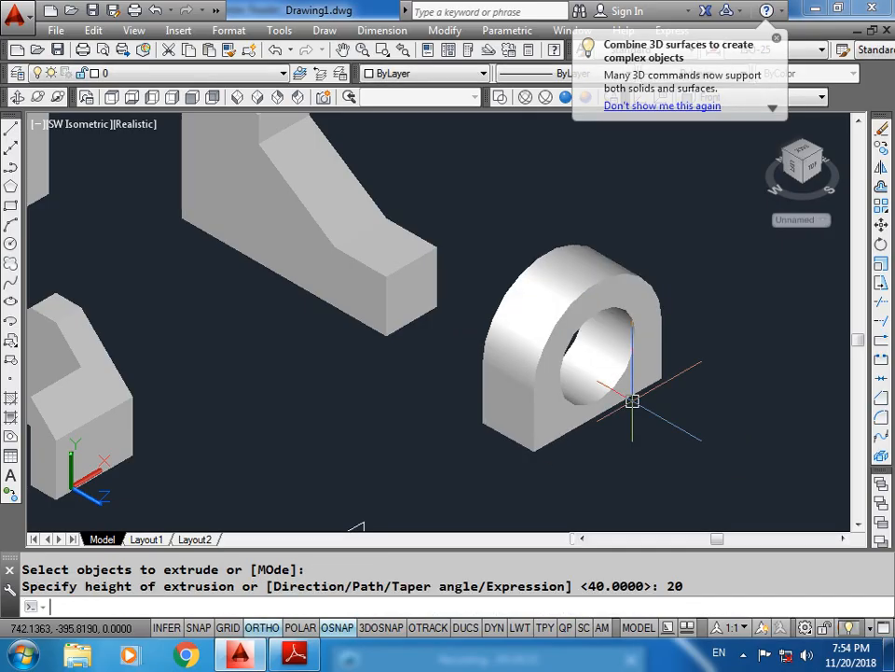
Step: Extrude figure 19's base rectangle to a height of 40
scroll(632, 401, down, 4)
key(Return)
click(488, 434)
key(Return)
text(4)
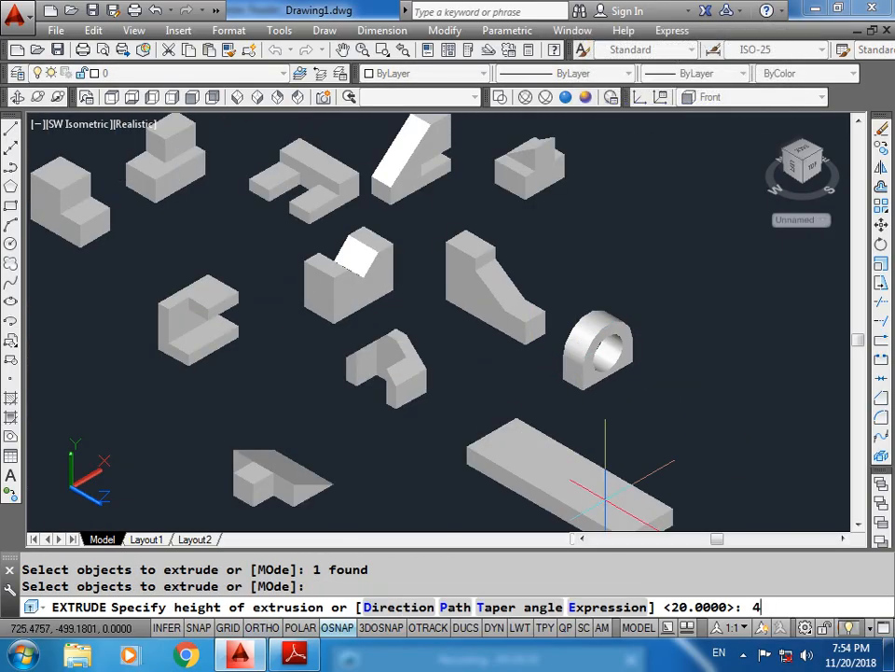
text(0)
key(Return)
key(Escape)
Step: Move the arched plate by its lower rear corner onto the matching top rear corner of the base block
scroll(628, 466, up, 3)
click(616, 341)
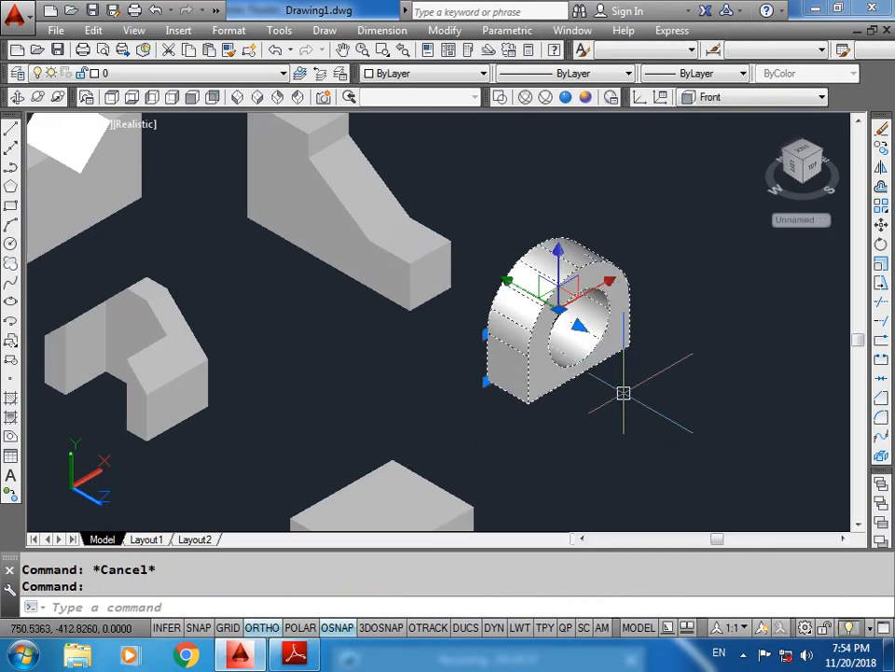
text(m)
key(Return)
click(543, 351)
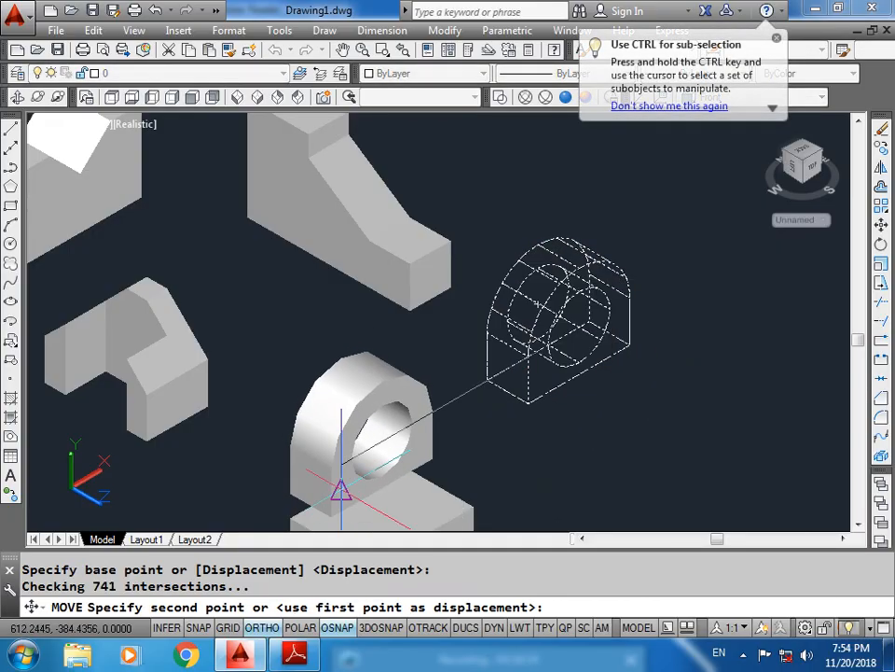
key(Escape)
middle_drag(466, 444, 587, 358)
key(Escape)
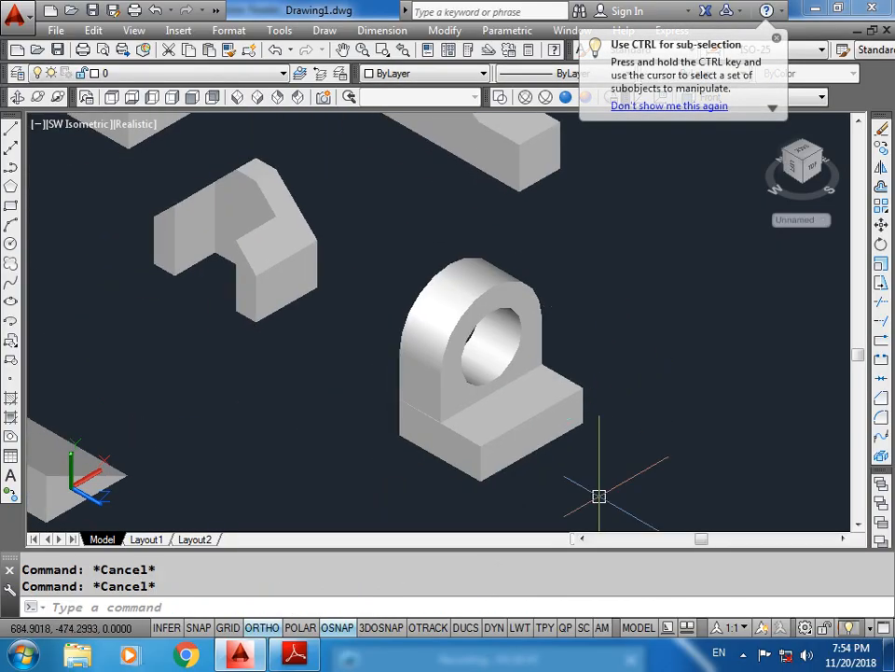
Step: Unite the arched plate and the base block into one solid
text(uni)
key(Return)
click(583, 487)
click(439, 388)
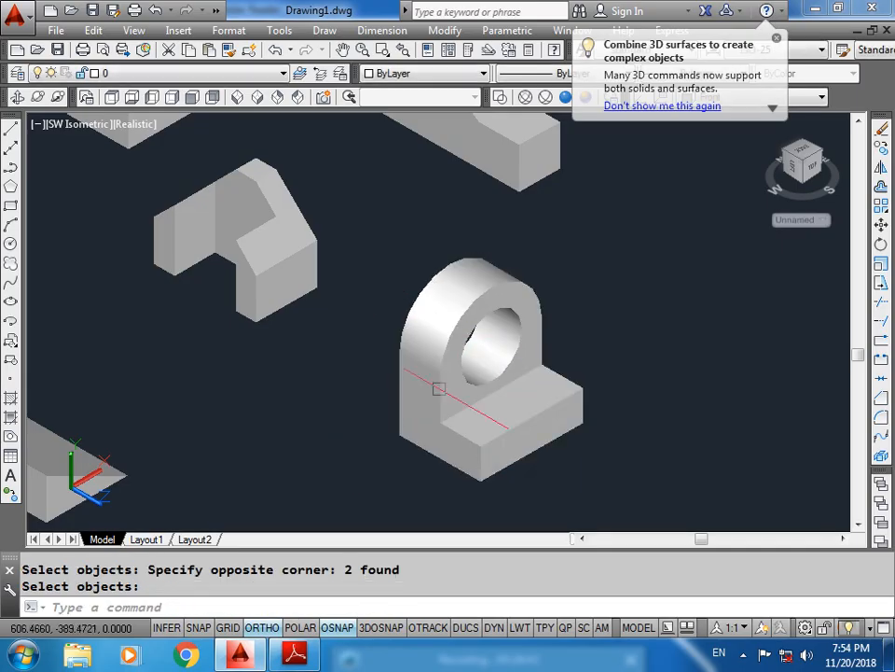
key(Escape)
scroll(573, 411, down, 4)
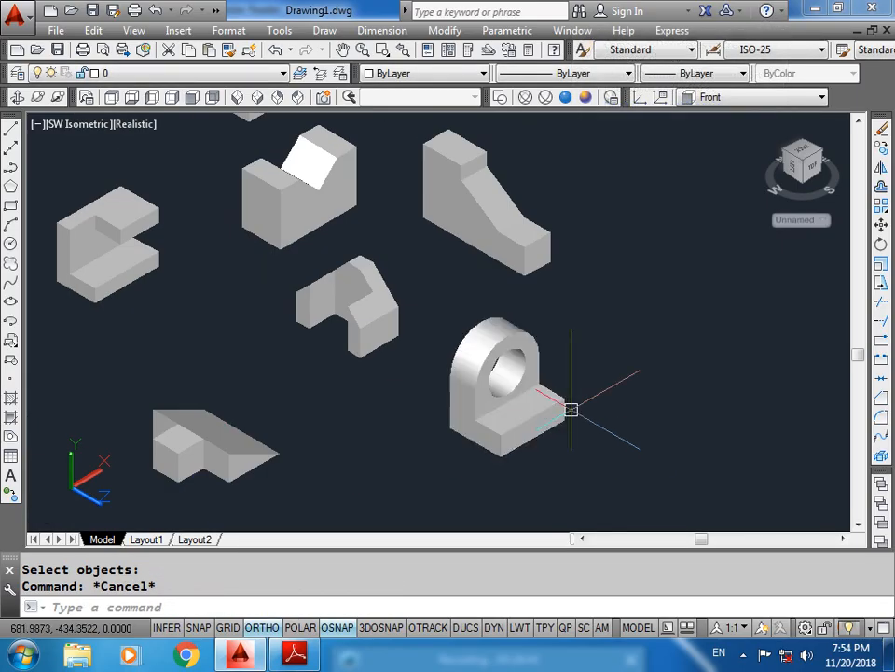
Step: Switch to the exercise PDF in Adobe Reader and examine the dimensions of figures 20 and 21
click(297, 655)
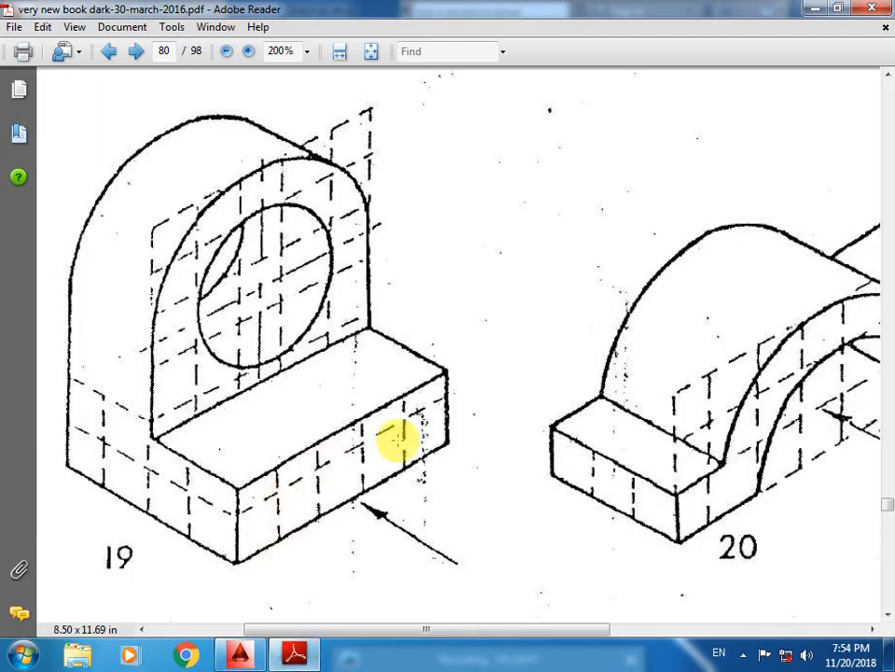
drag(392, 632, 566, 627)
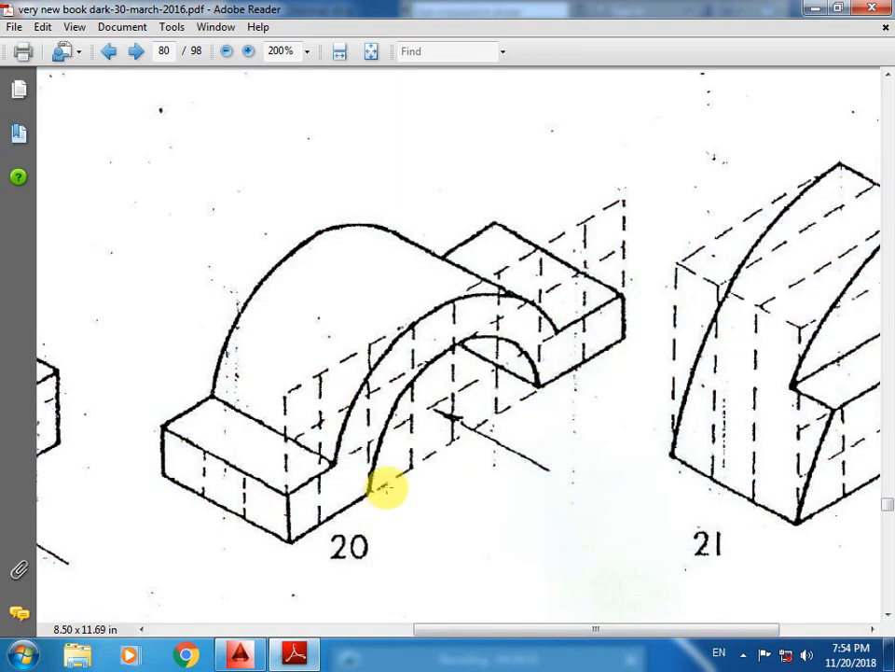
drag(406, 632, 522, 630)
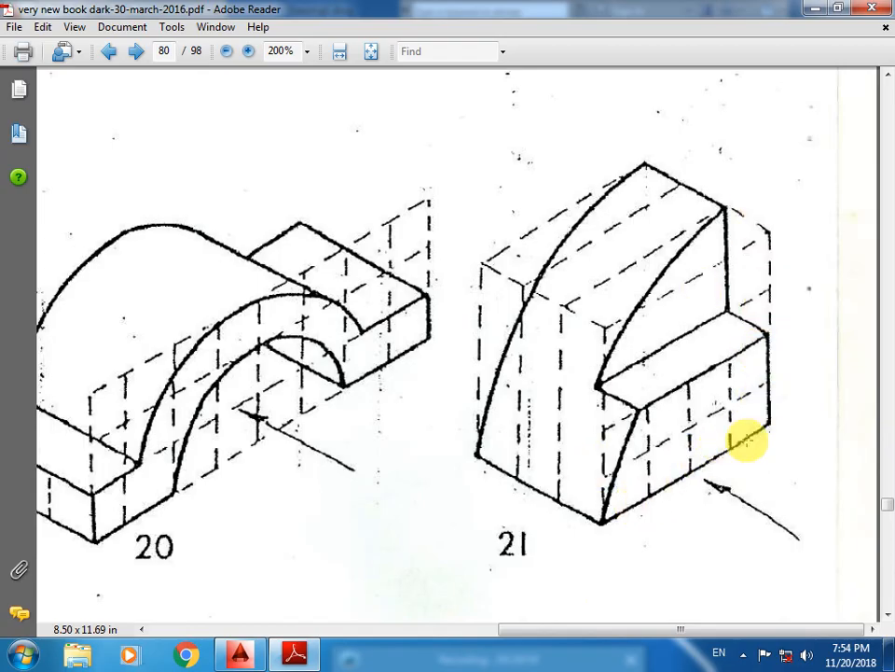
Step: Return to AutoCAD and draw an L-shaped polyline in the empty area, 40 along X and 40 straight up
click(235, 655)
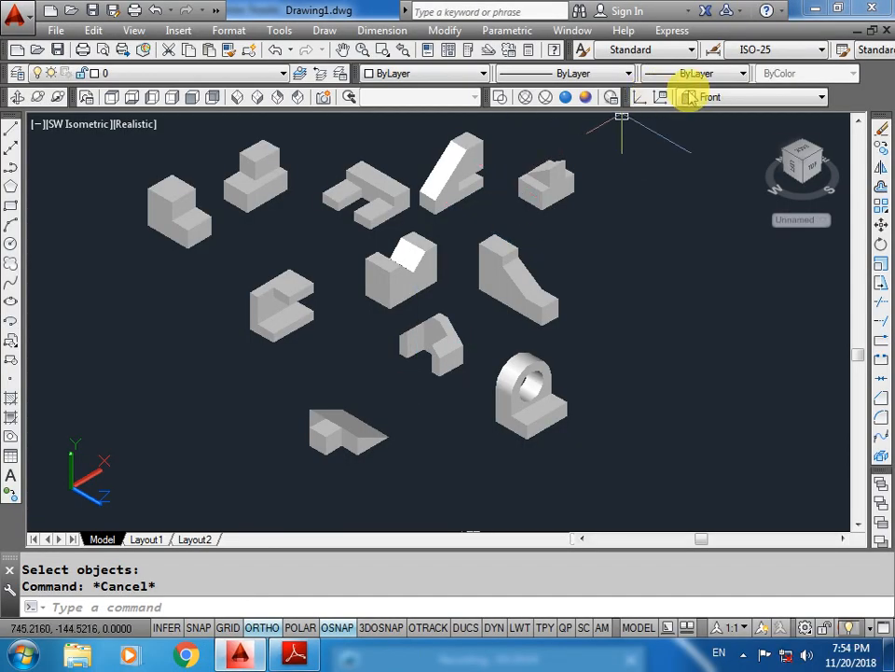
middle_drag(701, 326, 565, 410)
text(pl)
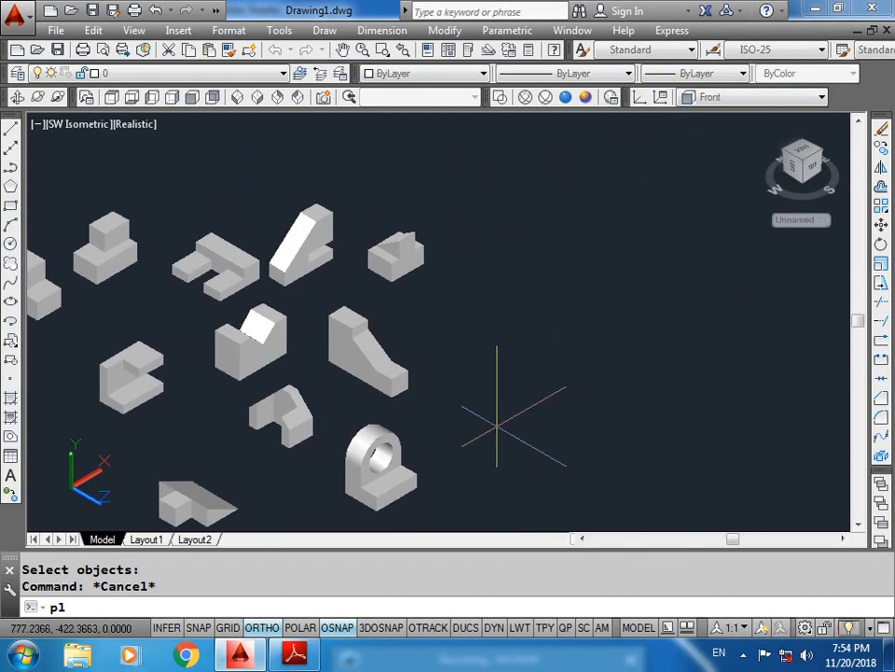
key(Return)
click(497, 427)
text(40)
key(Return)
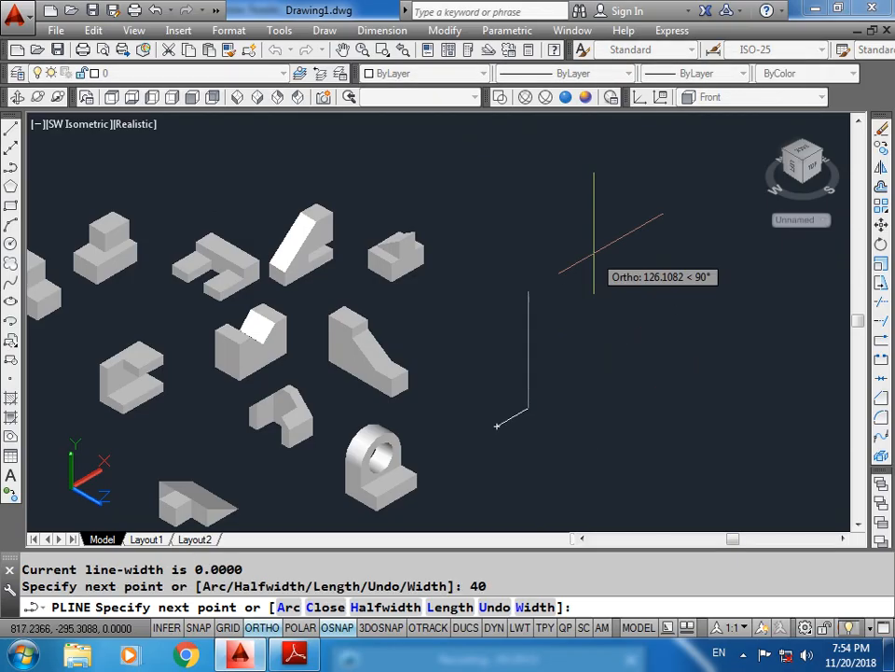
text(40)
key(Return)
key(Escape)
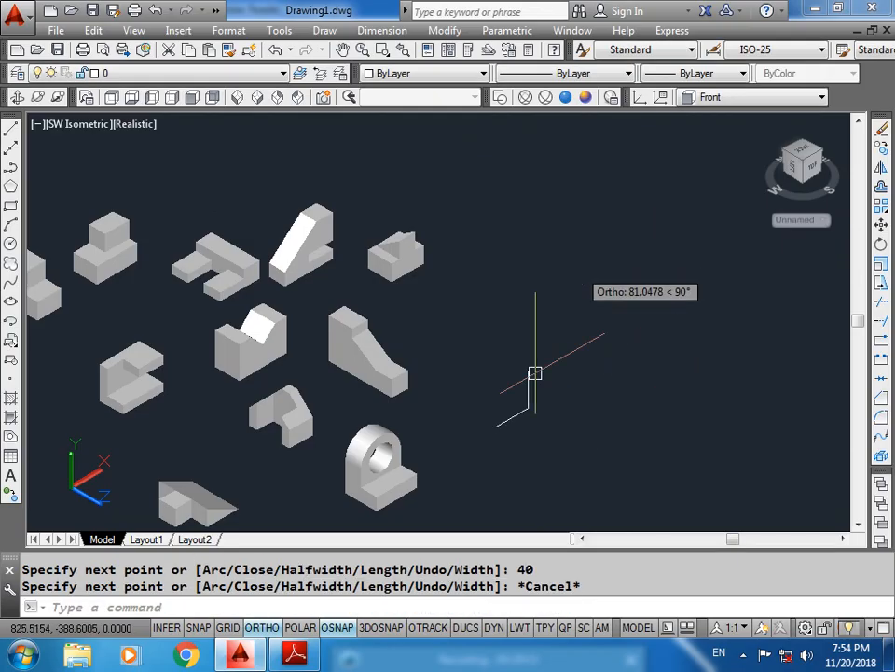
Step: Draw a circle centred on the polyline's corner with its radius reaching the polyline's end
scroll(528, 412, up, 2)
scroll(528, 401, up, 2)
text(c)
key(Return)
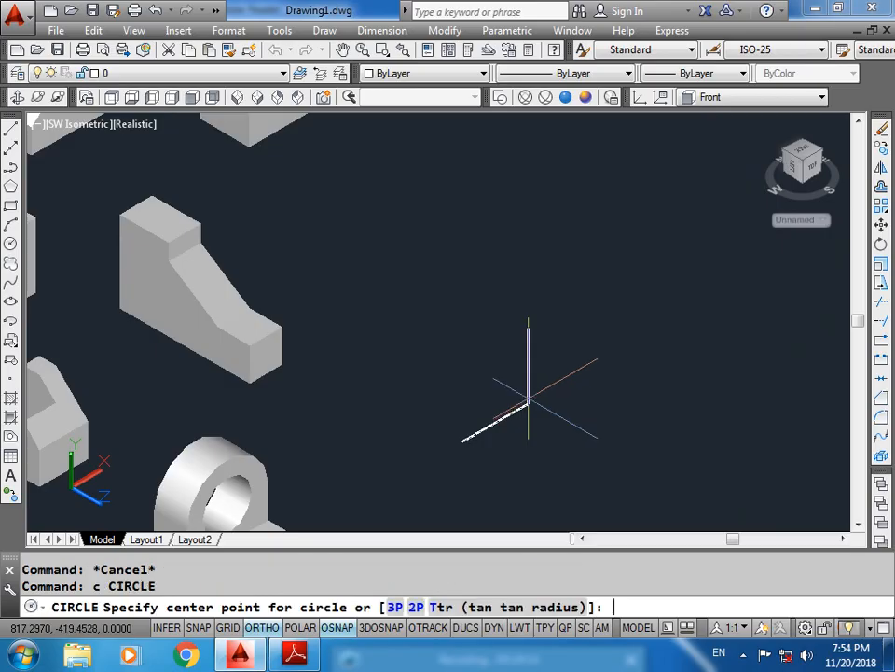
click(528, 402)
key(Escape)
key(Escape)
Step: Trim the circle down to the quarter arc joining the two ends of the polyline
text(t)
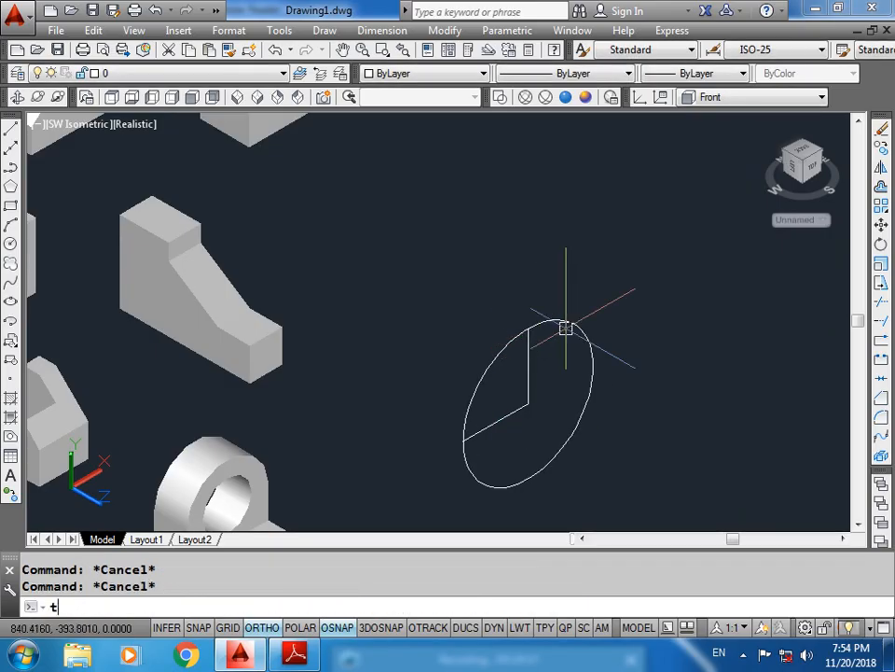
text(r)
key(Return)
key(Return)
click(565, 327)
key(Escape)
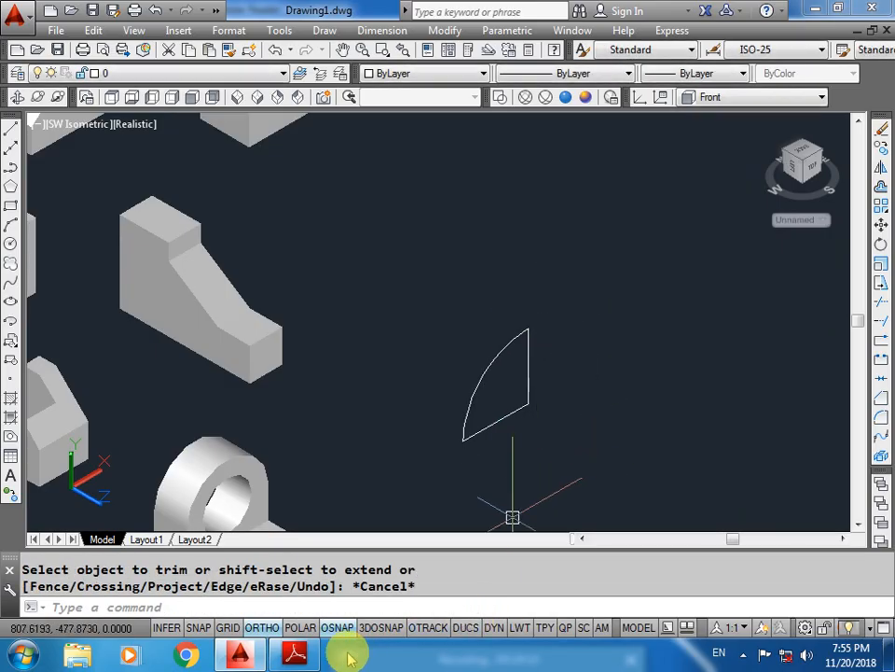
Step: Check figure 21 in the PDF and draw a line from the midpoint of the profile's vertical edge past the arc, parallel to the base
click(293, 653)
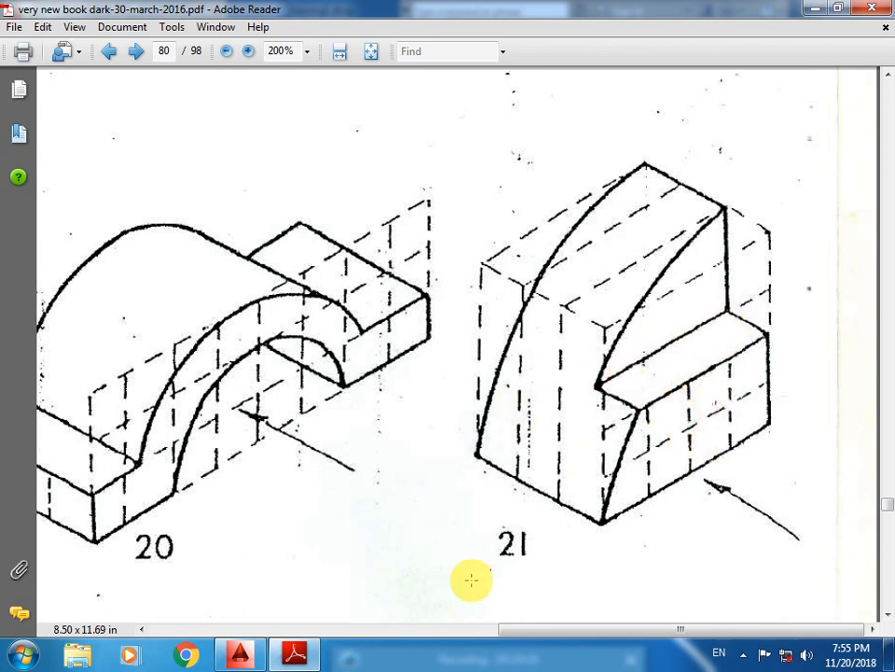
click(239, 654)
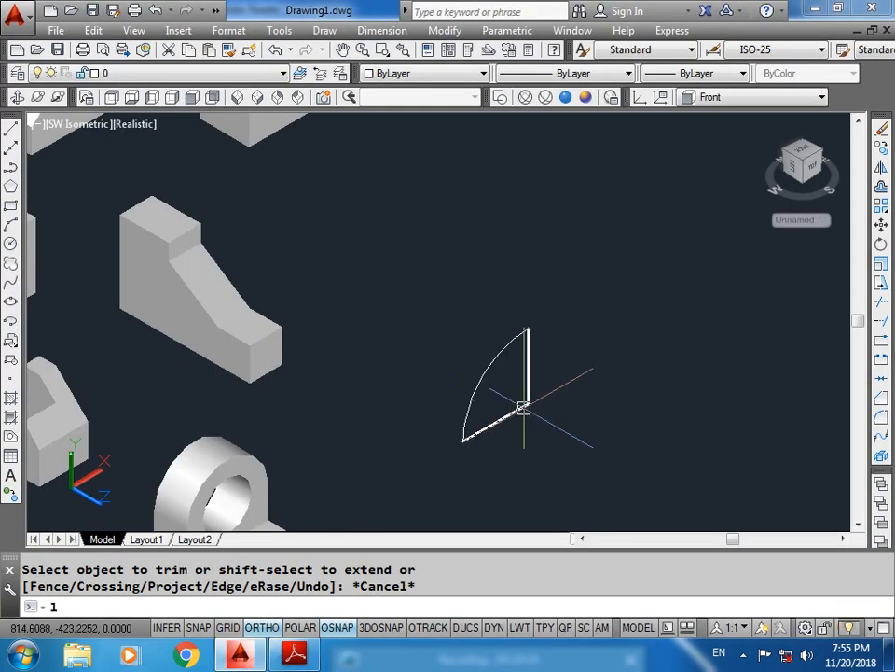
text(1)
key(Return)
click(527, 366)
click(429, 419)
key(Escape)
key(Escape)
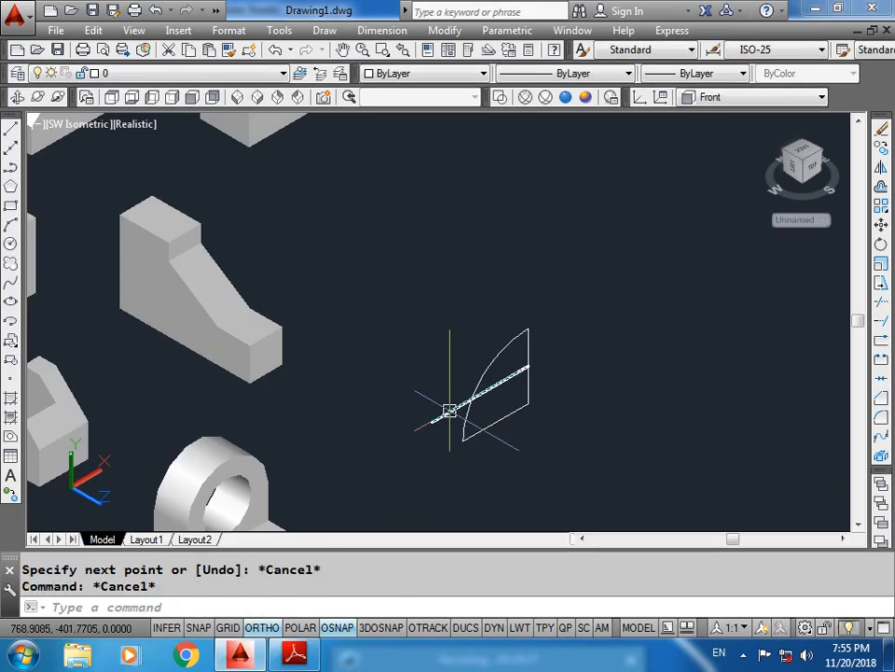
Step: Trim off the part of the dividing line that extends beyond the arc
text(tr)
key(Return)
key(Return)
click(449, 410)
key(Escape)
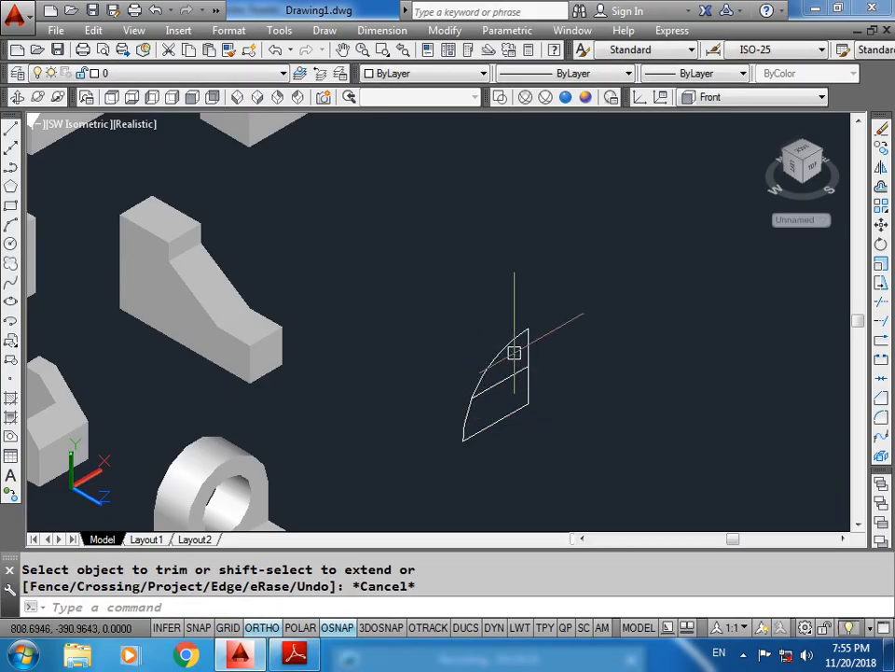
Step: Create polyline boundaries from the areas above and below the dividing line
scroll(514, 353, up, 2)
key(Escape)
key(Escape)
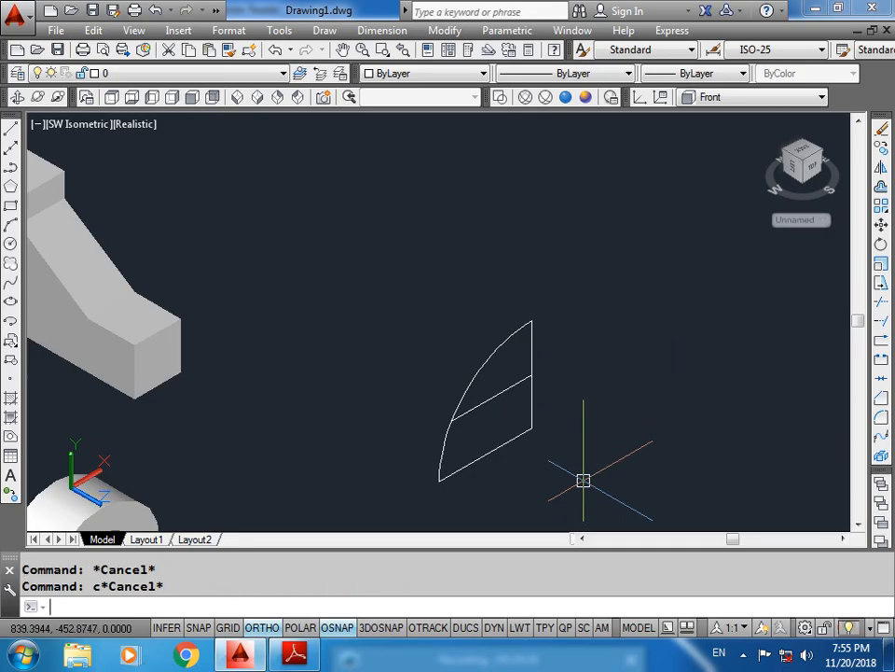
text(bo)
key(Return)
click(249, 89)
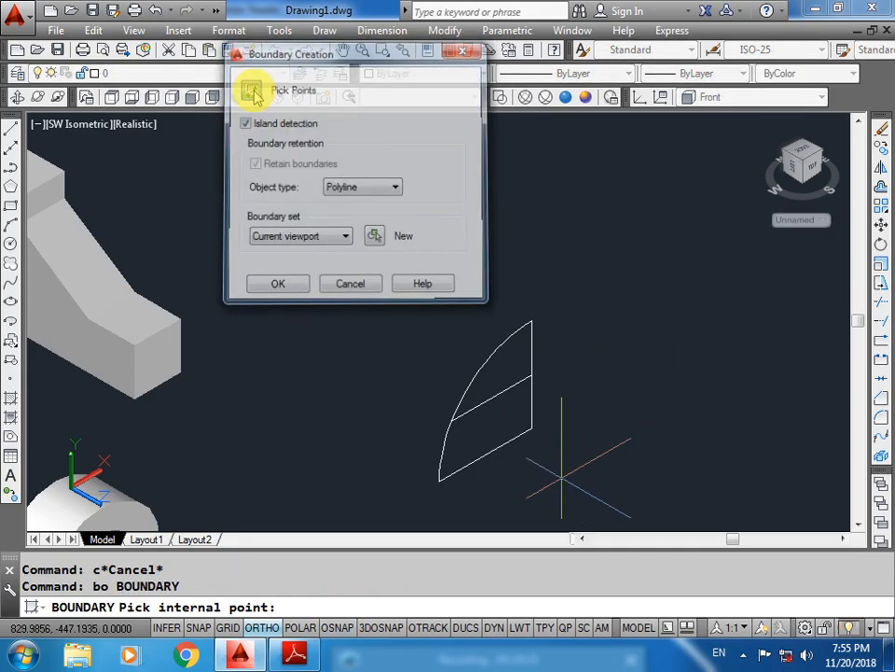
click(500, 383)
click(507, 419)
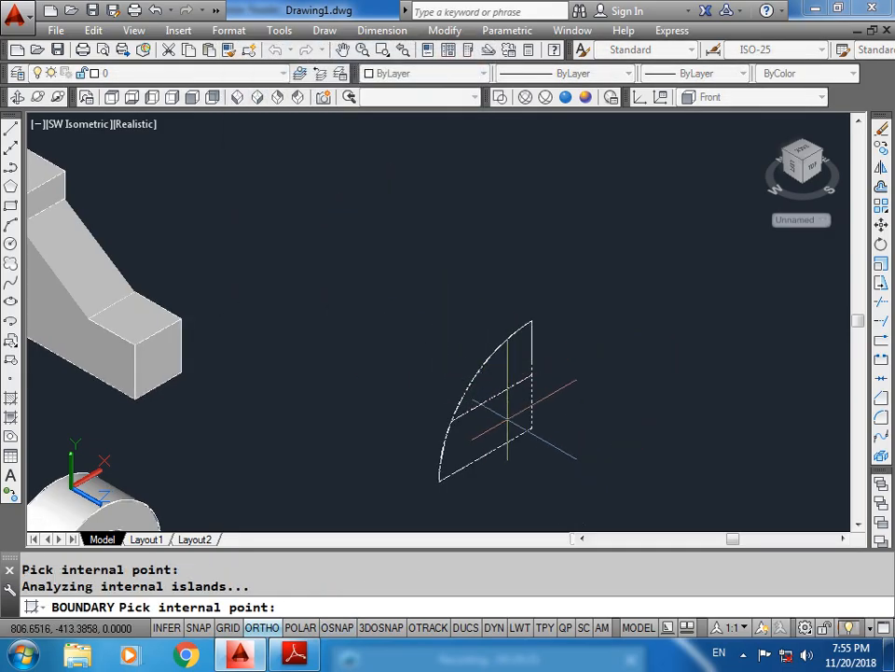
key(Return)
Step: Move the upper boundary polyline along the X direction, clear of the original profile
click(516, 388)
text(m)
key(Return)
click(519, 420)
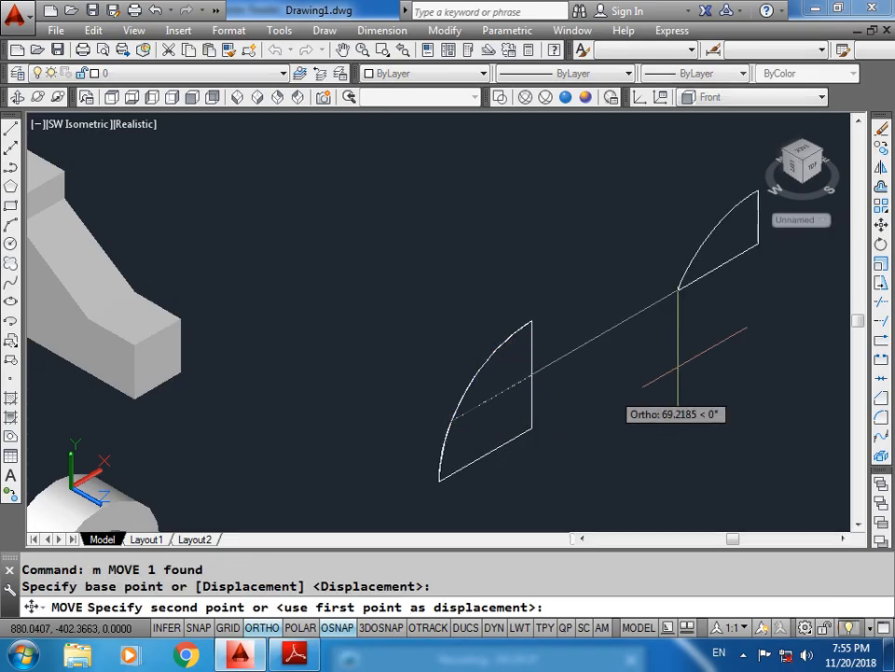
key(Escape)
Step: Erase the original polyline that forms the profile's vertical edge and base, keeping the arc and the lower boundary polyline
click(520, 424)
key(Escape)
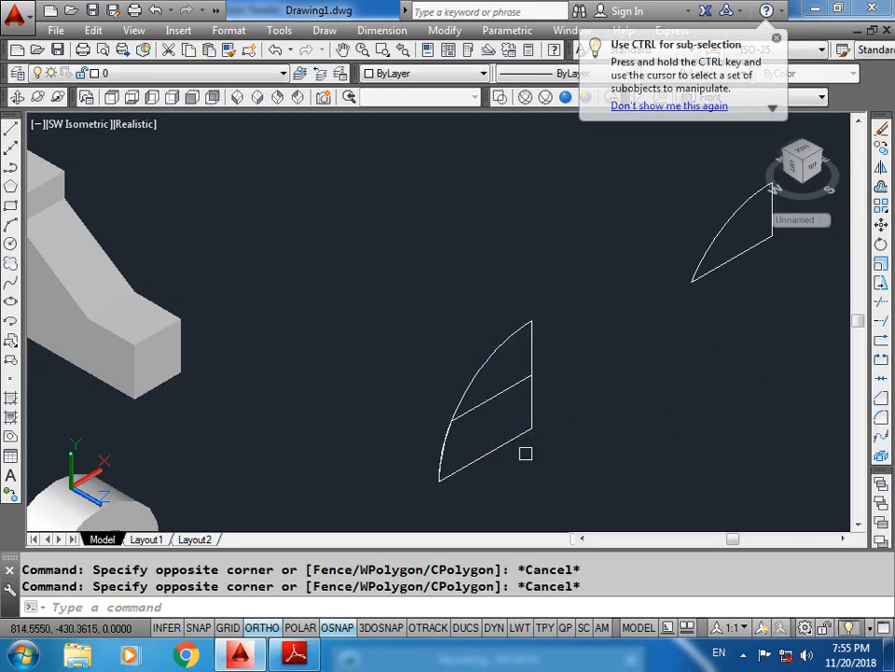
click(528, 437)
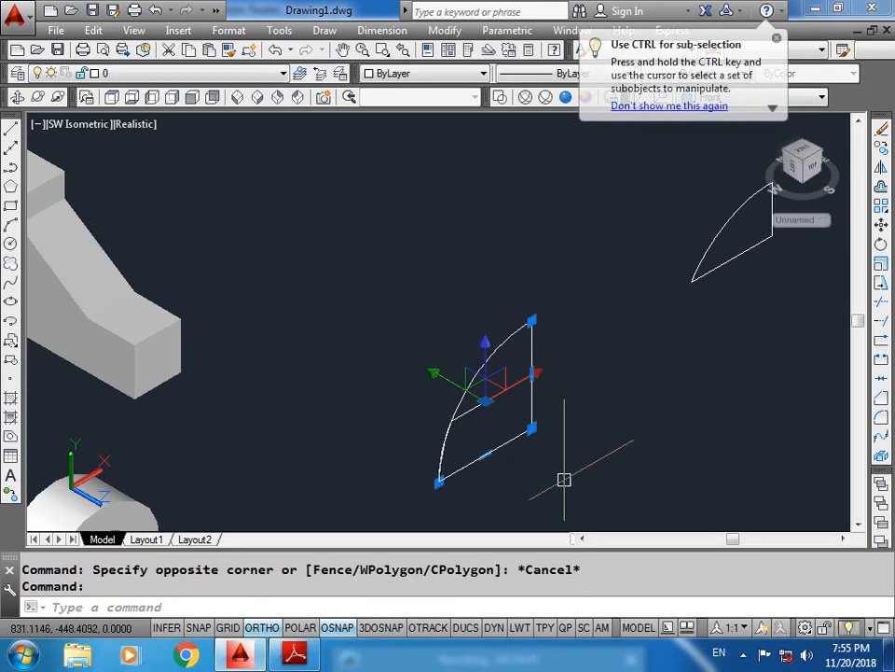
key(Delete)
Step: Move the lower boundary polyline along the X direction, clear of the arc and dividing line
click(505, 444)
text(m)
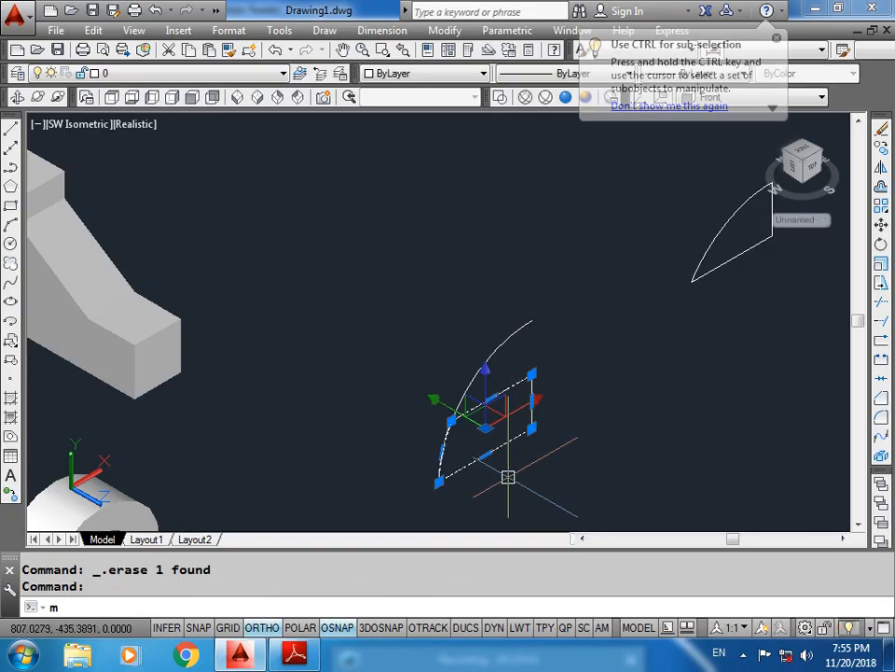
key(Return)
click(638, 453)
click(780, 422)
key(Escape)
Step: Erase the leftover arc and dividing line of the original profile
click(514, 444)
click(433, 312)
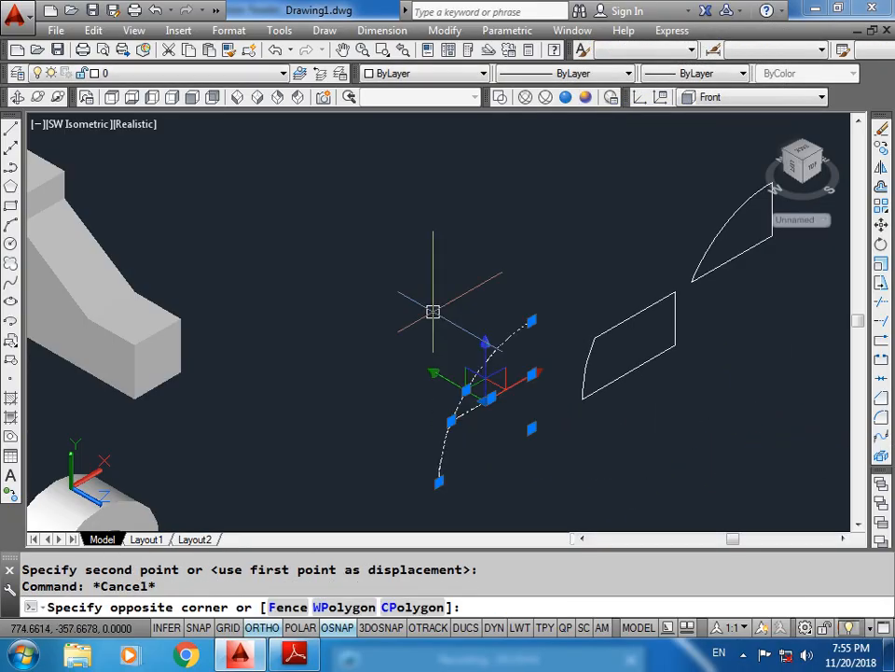
key(Delete)
mouse_move(593, 349)
middle_down()
mouse_move(444, 414)
mouse_move(506, 337)
middle_up()
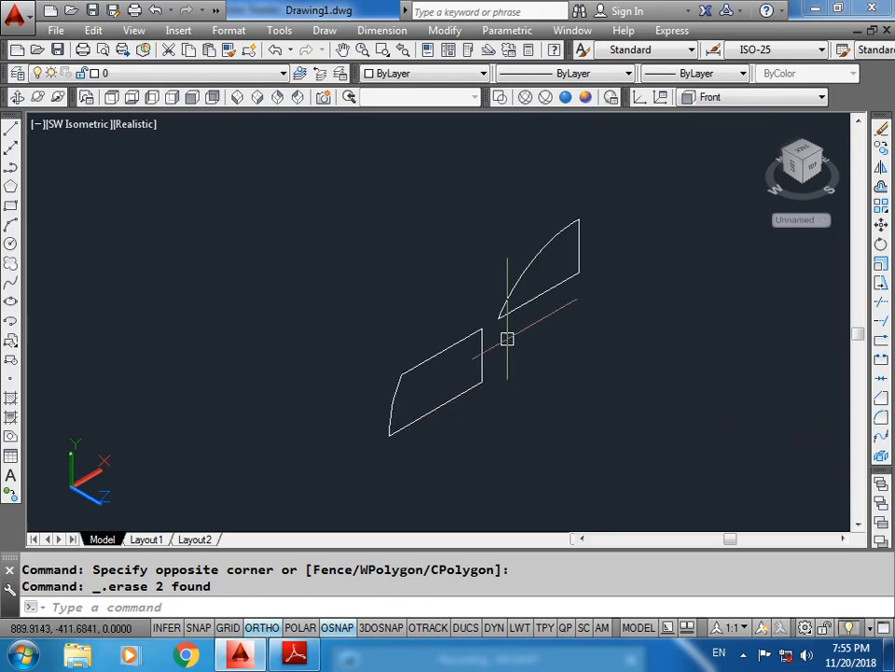
Step: Check figure 21's depth in the PDF and extrude the lower profile to a height of 30
click(296, 653)
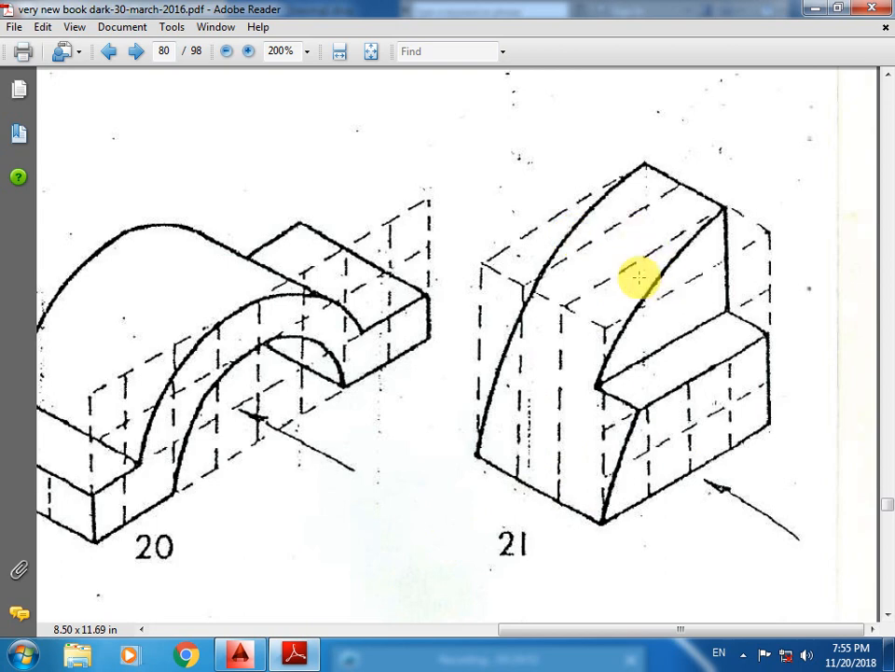
click(241, 650)
key(Escape)
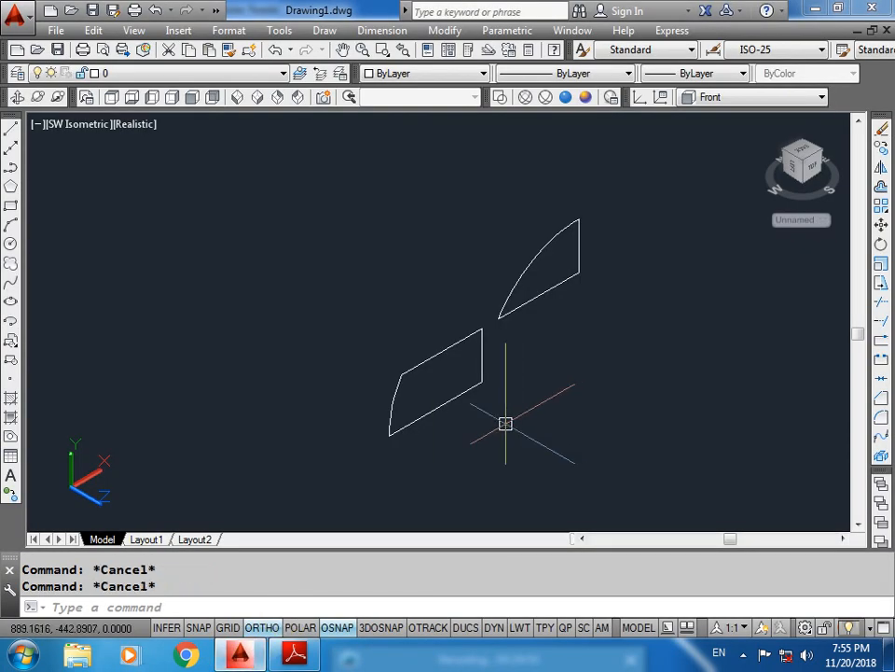
text(ext)
key(Return)
click(444, 404)
key(Return)
text(3)
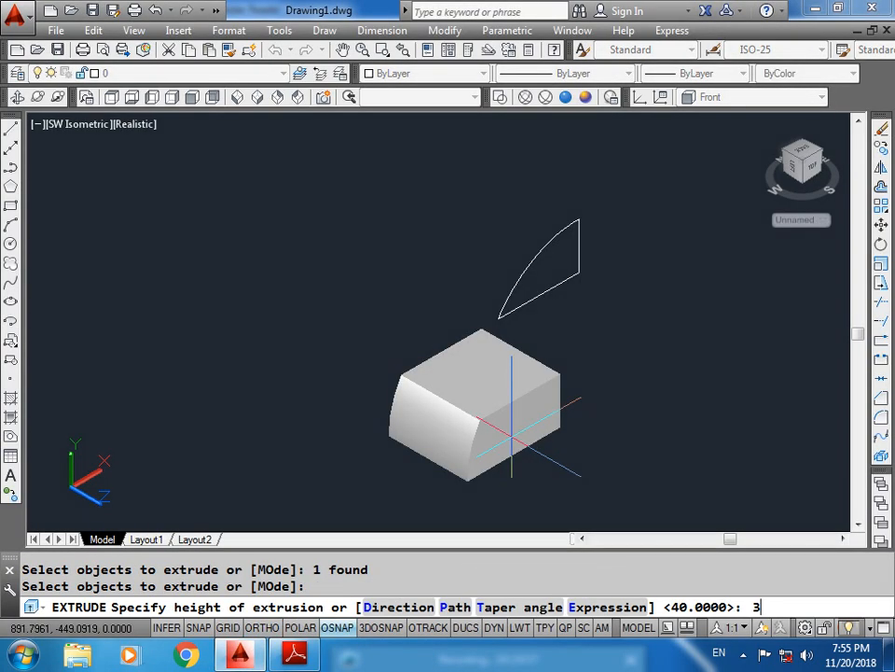
text(0)
key(Return)
Step: Extrude the upper arc profile to a height of 20
key(Return)
click(512, 310)
click(512, 309)
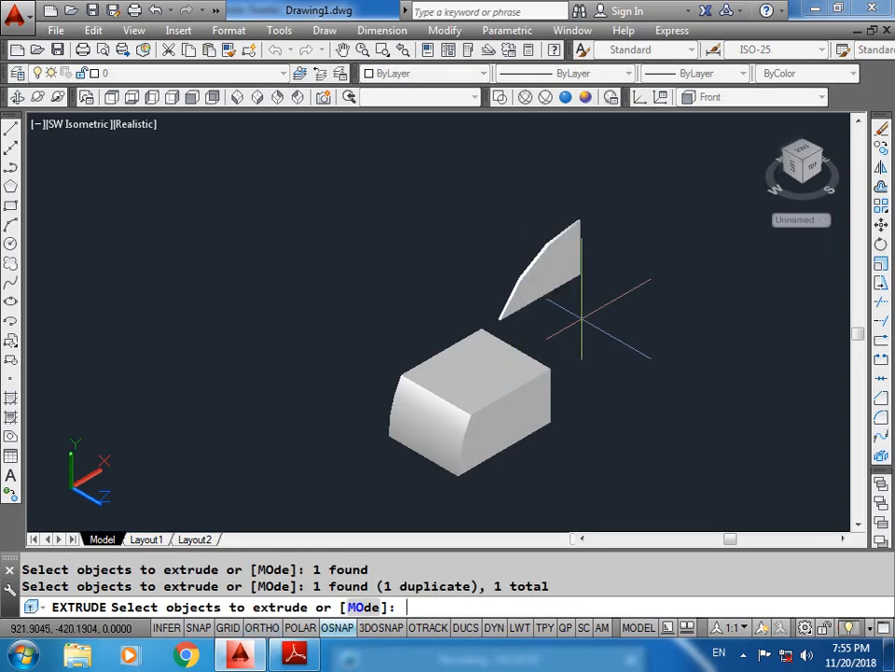
key(Return)
text(20)
key(Return)
Step: Move the upper solid onto the lower one, matching its back arc corner to the lower solid's top back corner on the curved side
click(554, 320)
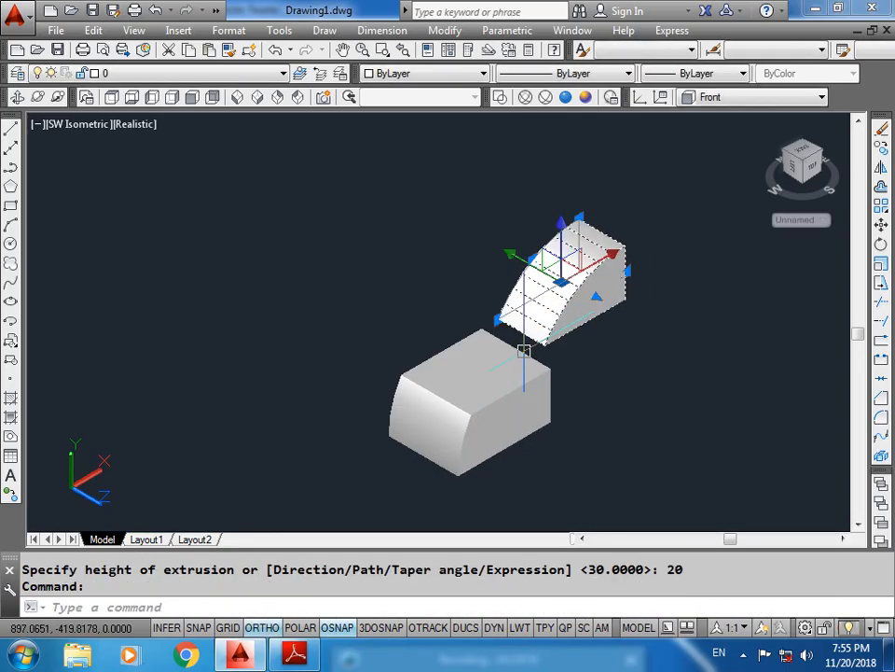
text(m)
key(Return)
click(497, 317)
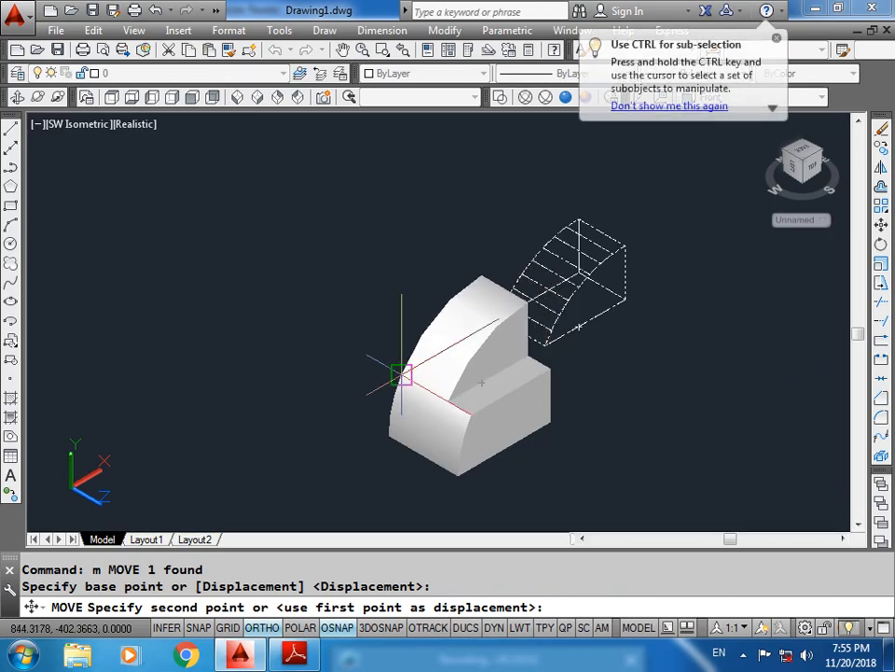
click(408, 372)
key(Escape)
key(Escape)
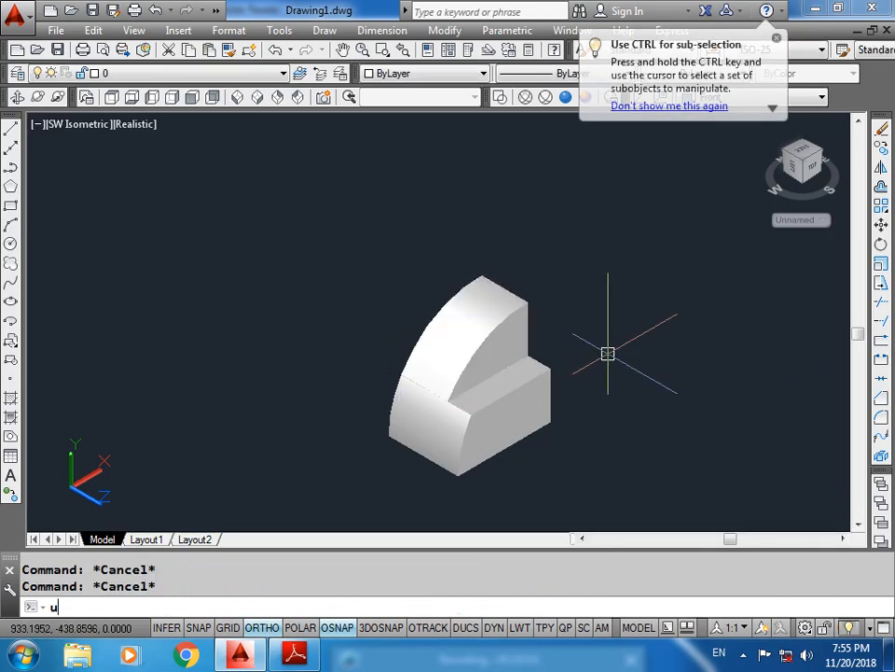
Step: Union the upper and lower solids of figure 21 into one solid
text(uni)
key(Return)
click(583, 282)
click(360, 513)
key(Return)
key(Escape)
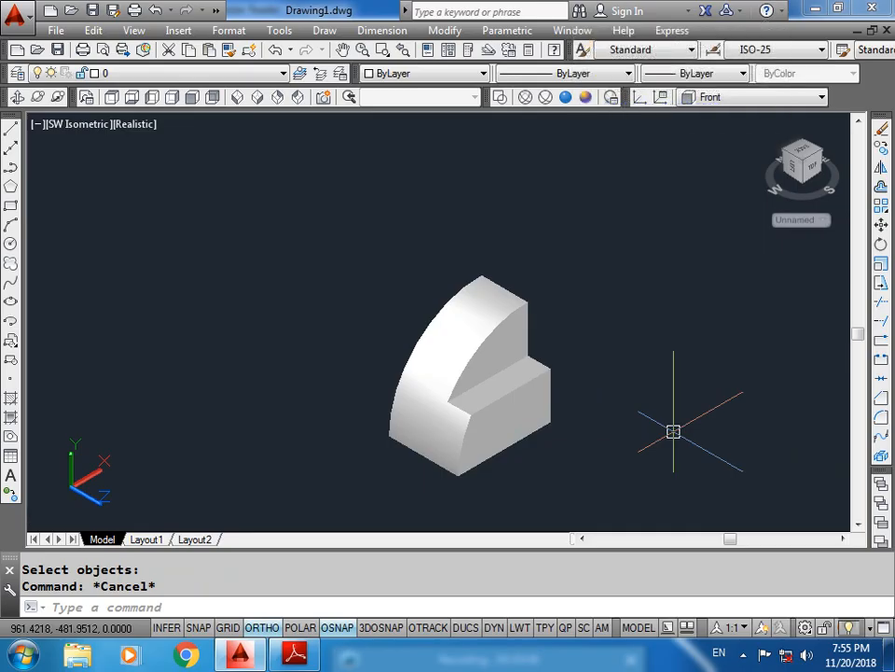
Step: Look over the modelled solids, and examine figure 22 with its two cylinders and connecting arm in the PDF
scroll(443, 435, down, 4)
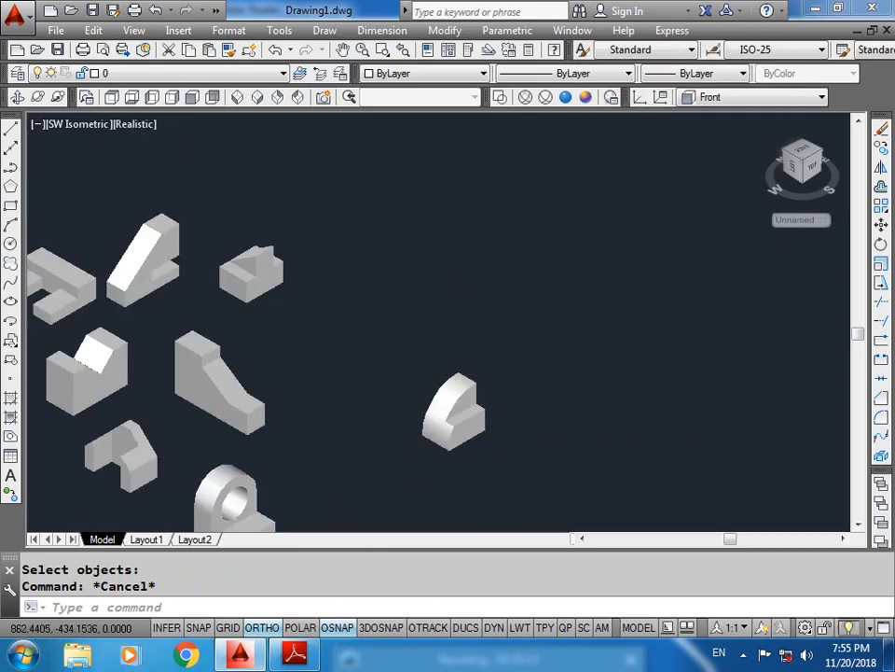
middle_drag(280, 499, 663, 257)
scroll(599, 334, down, 4)
middle_drag(552, 336, 498, 395)
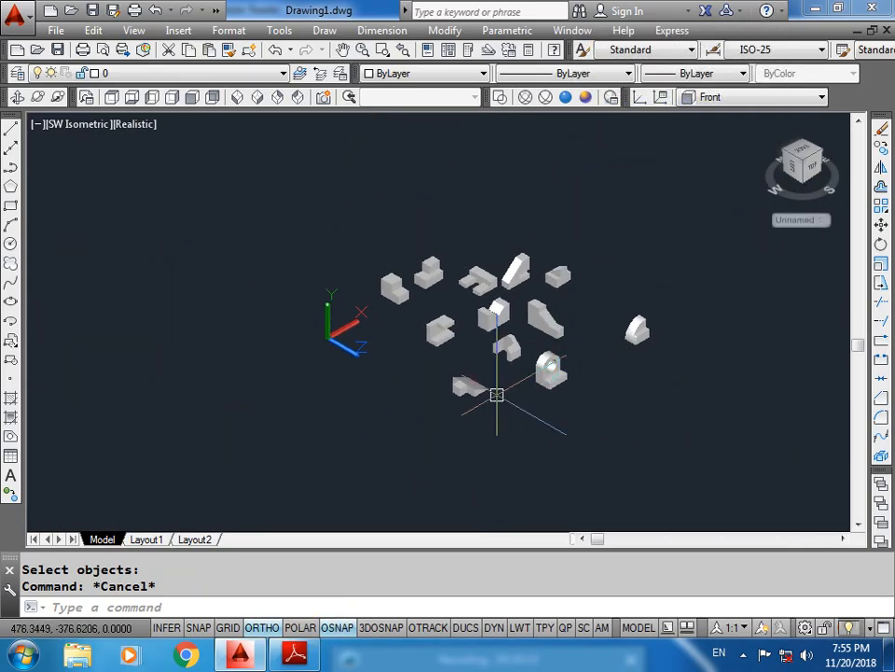
scroll(498, 393, up, 2)
click(300, 656)
scroll(409, 415, down, 3)
scroll(409, 415, down, 5)
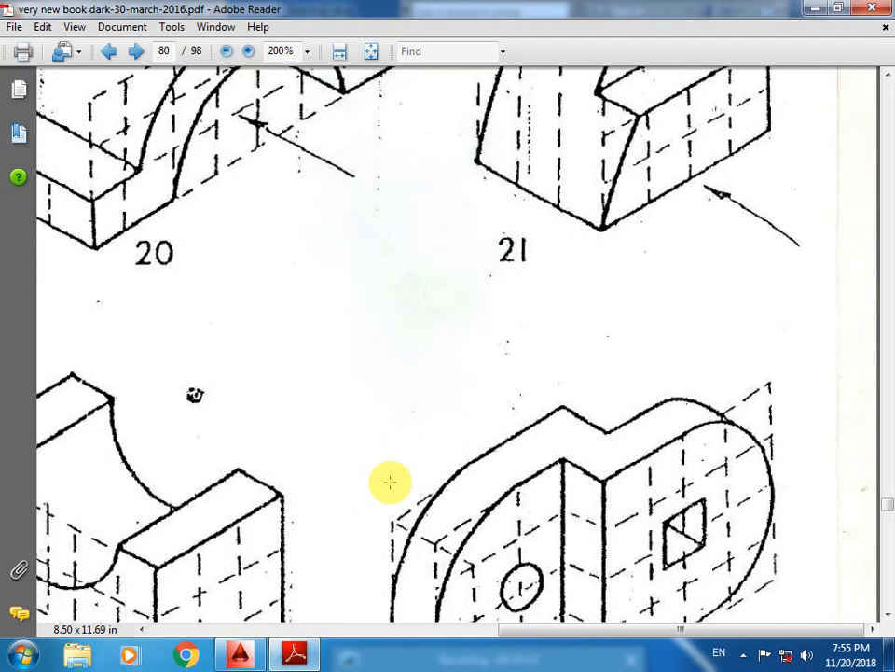
drag(520, 628, 182, 593)
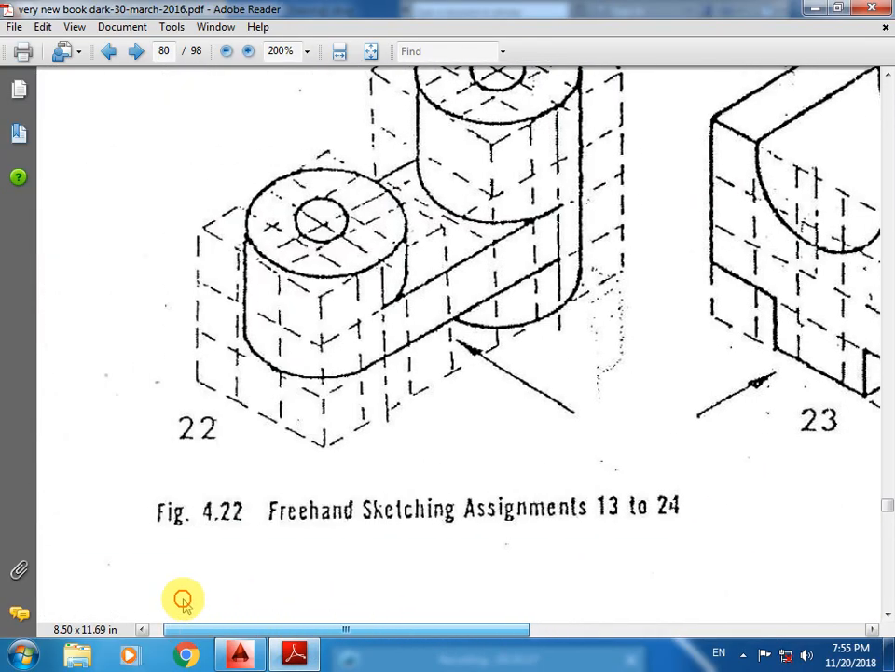
scroll(406, 286, up, 2)
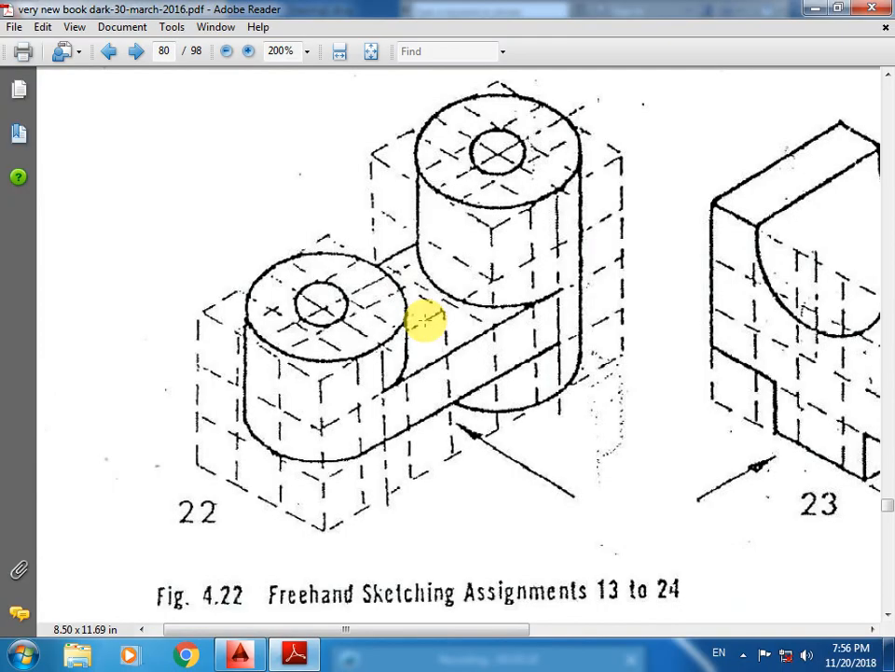
scroll(484, 342, up, 1)
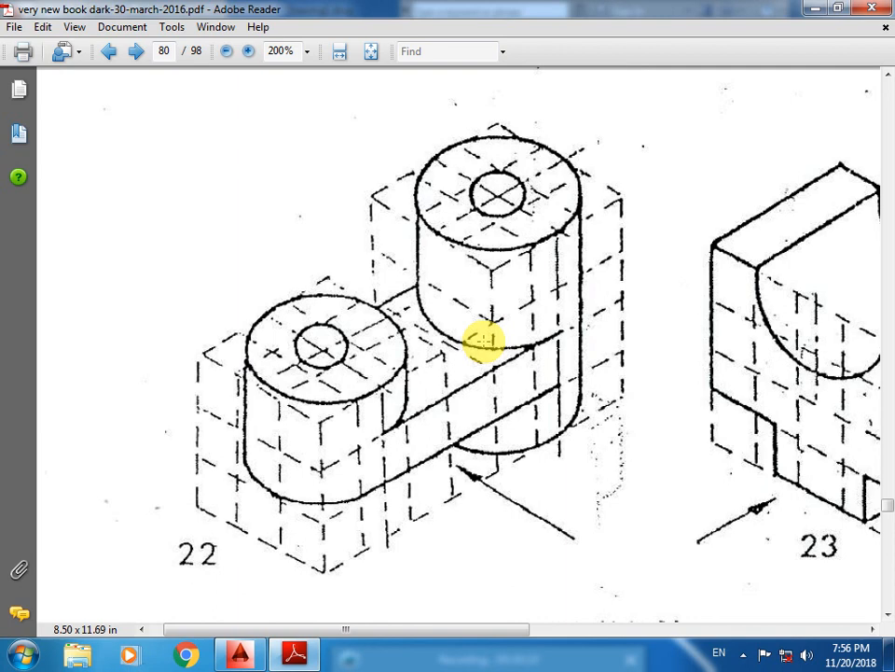
Step: Set the UCS and the view to Top, checking figure 22's grid proportions in the PDF
click(234, 657)
click(724, 97)
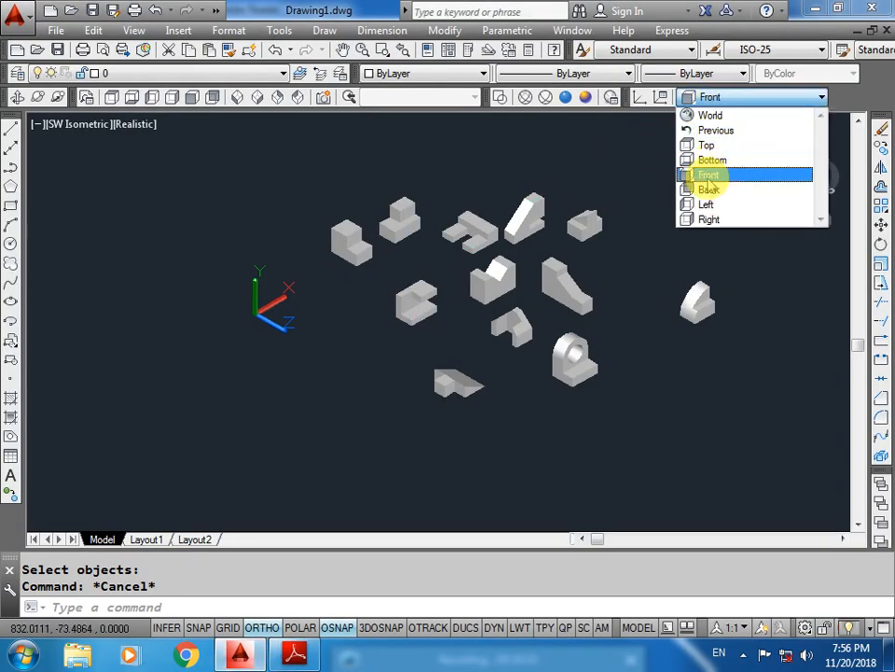
click(708, 144)
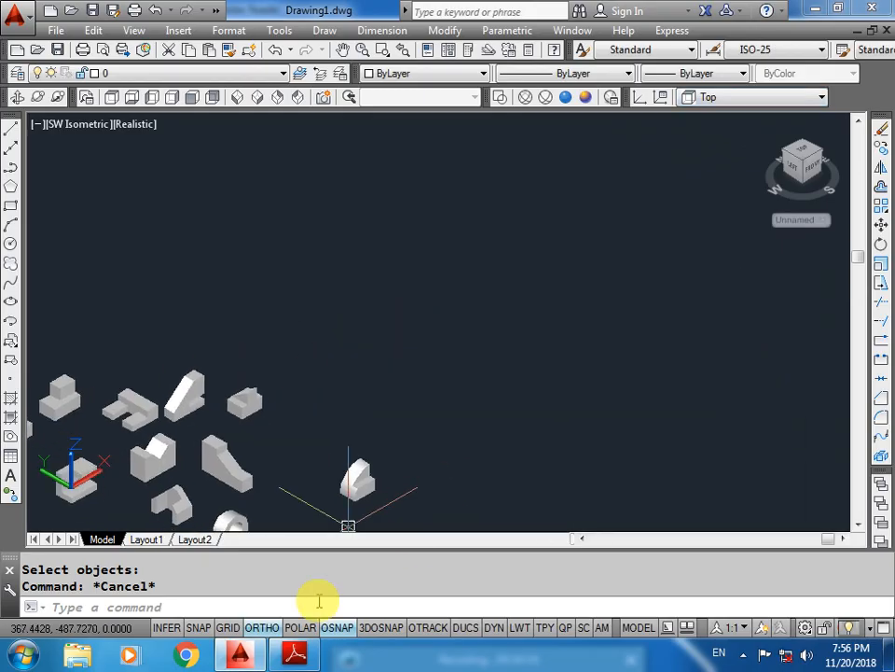
click(295, 656)
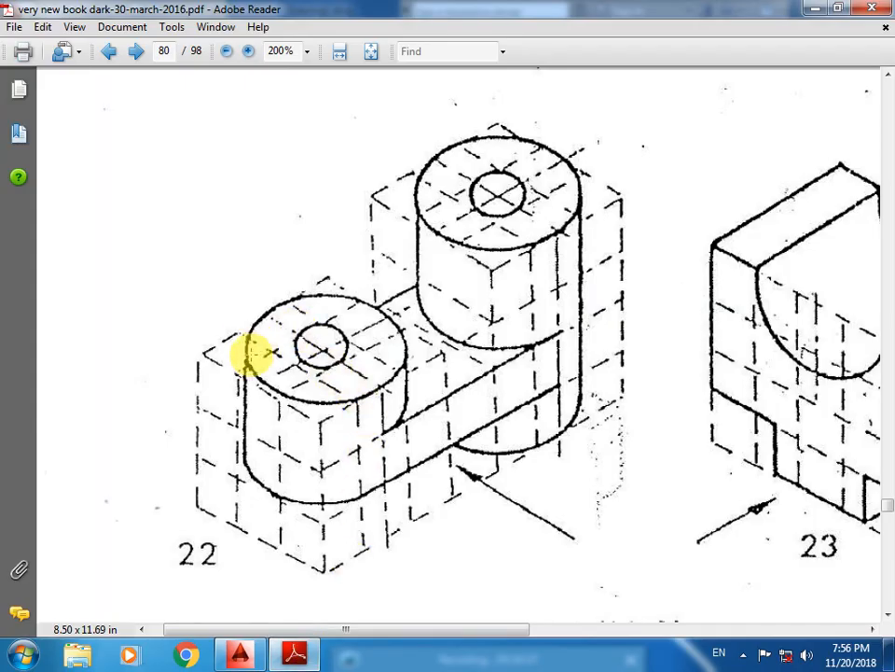
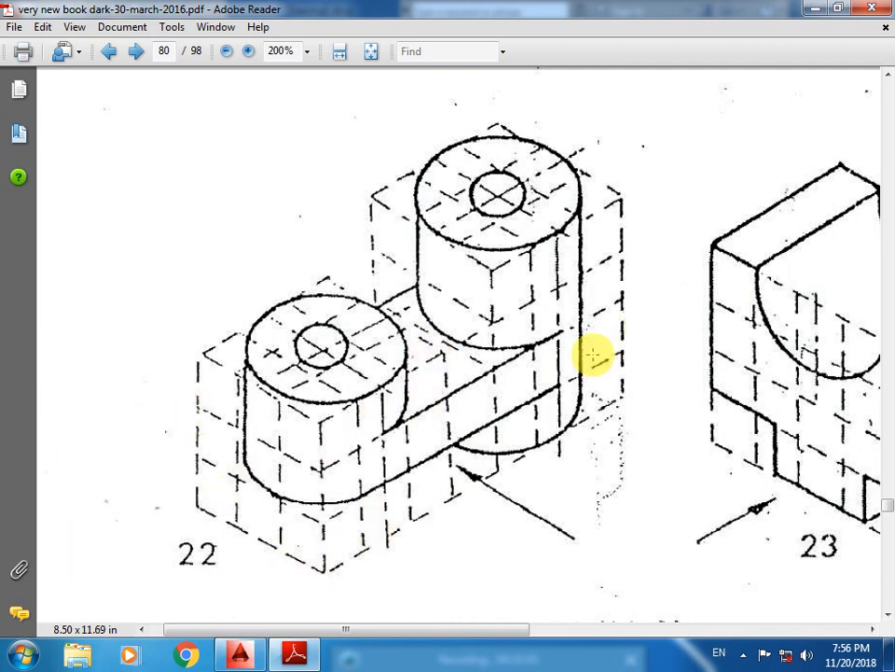
click(240, 655)
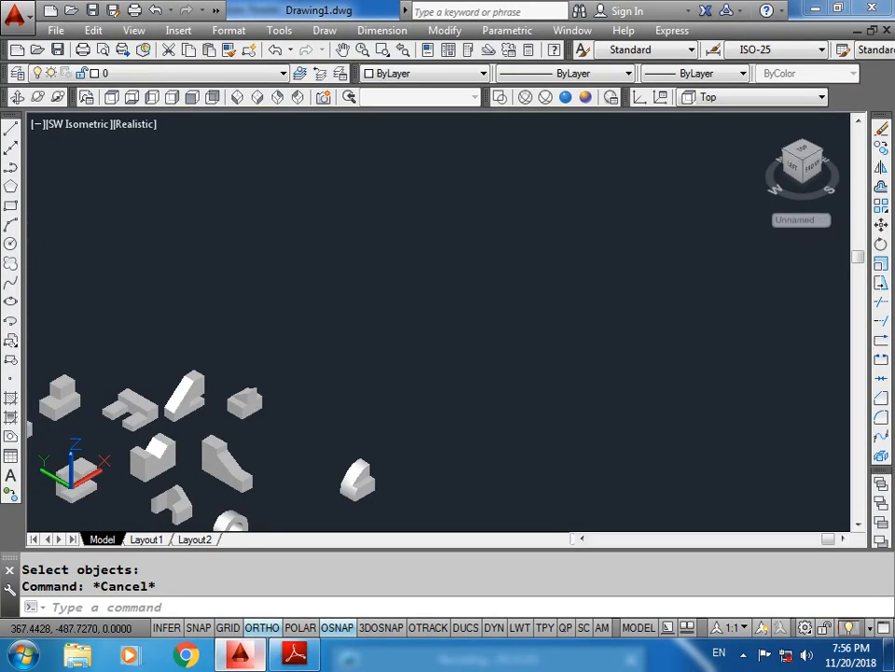
click(110, 98)
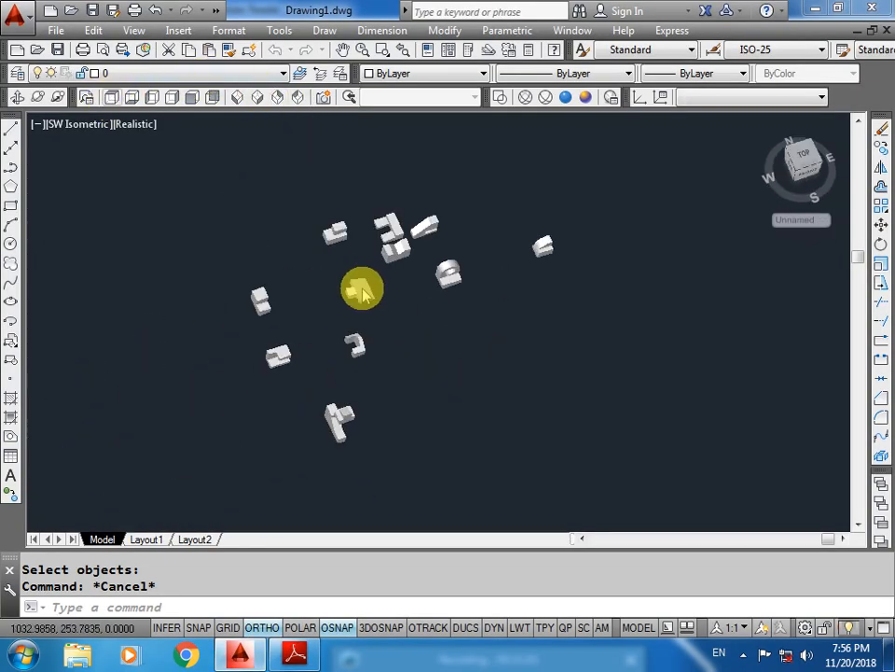
Step: Draw a 70 by 30 rectangle in the empty area between the existing models
text(r)
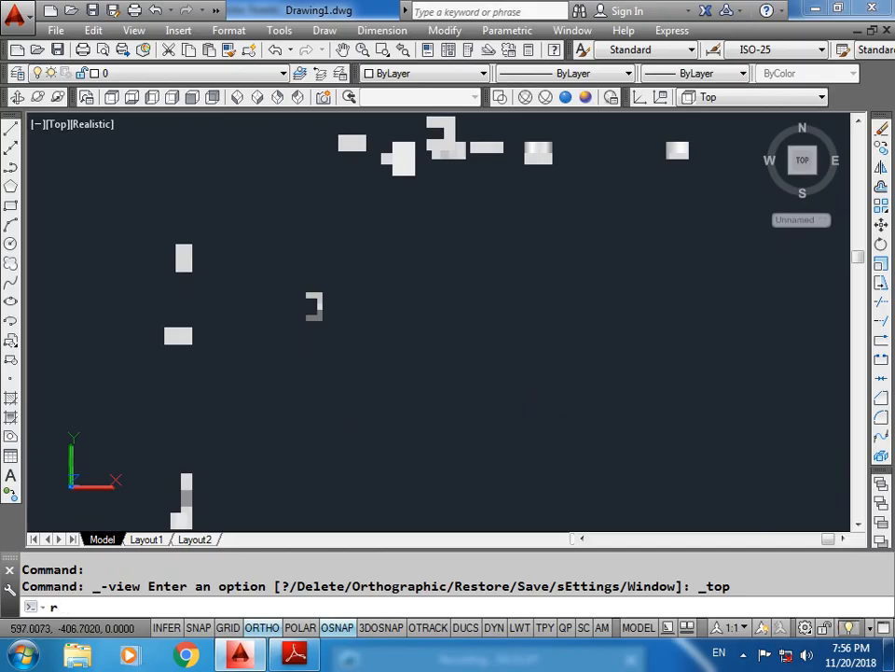
text(ec)
key(Return)
click(426, 322)
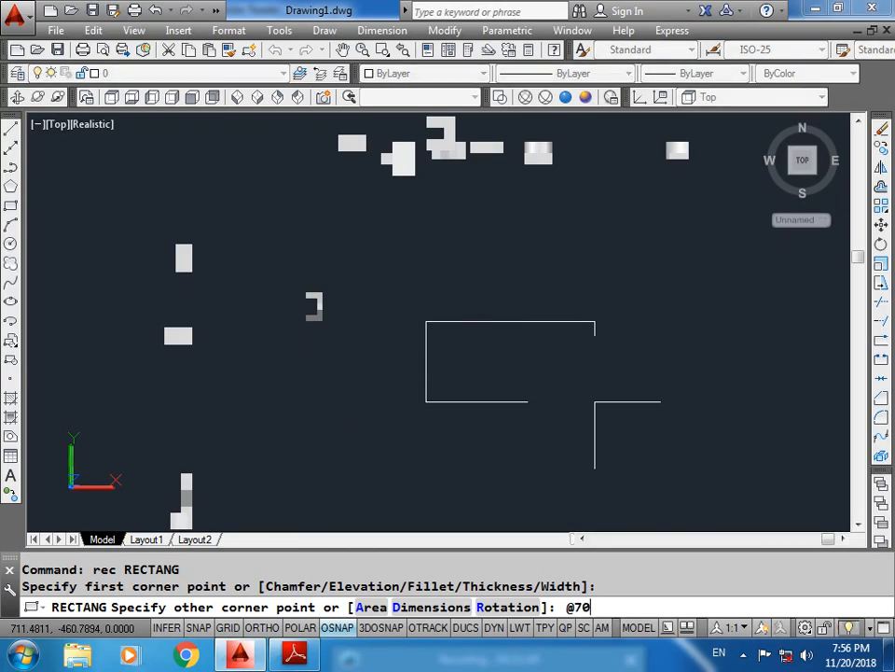
text(@70,30)
key(Return)
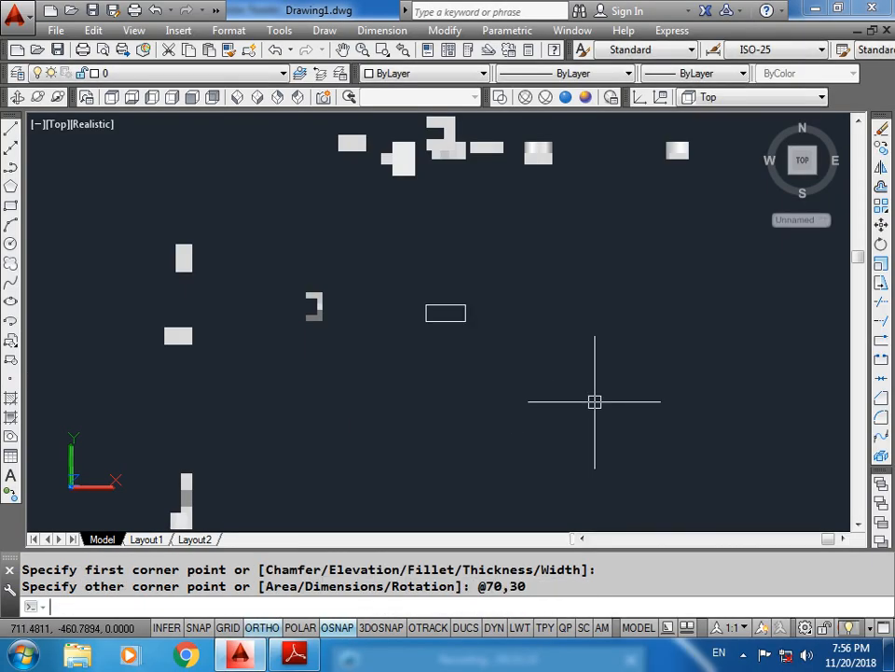
Step: Draw a circle centred on the midpoint of the rectangle's left edge, with its radius reaching the edge's corners
scroll(447, 298, up, 8)
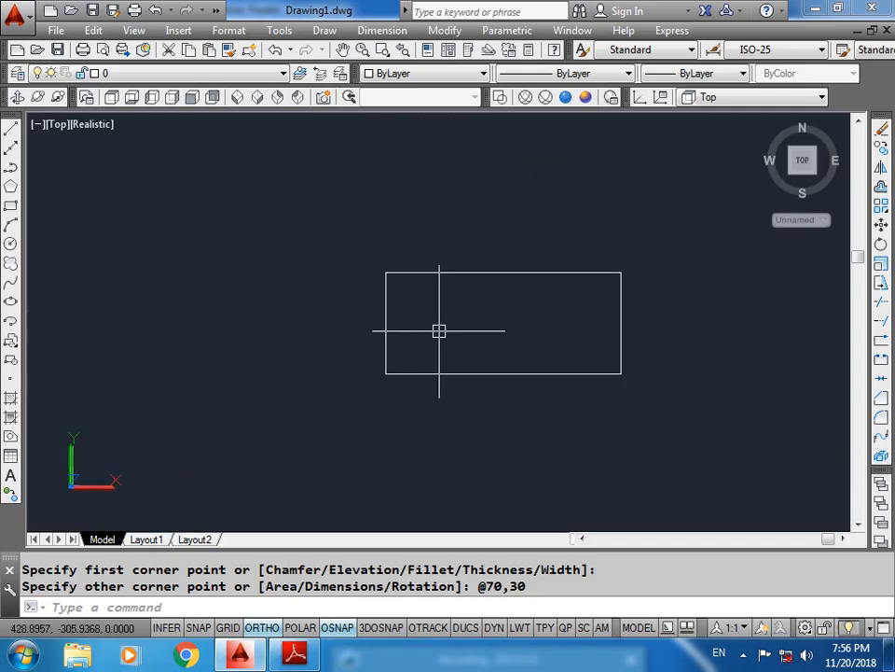
middle_drag(431, 339, 367, 387)
text(c)
key(Return)
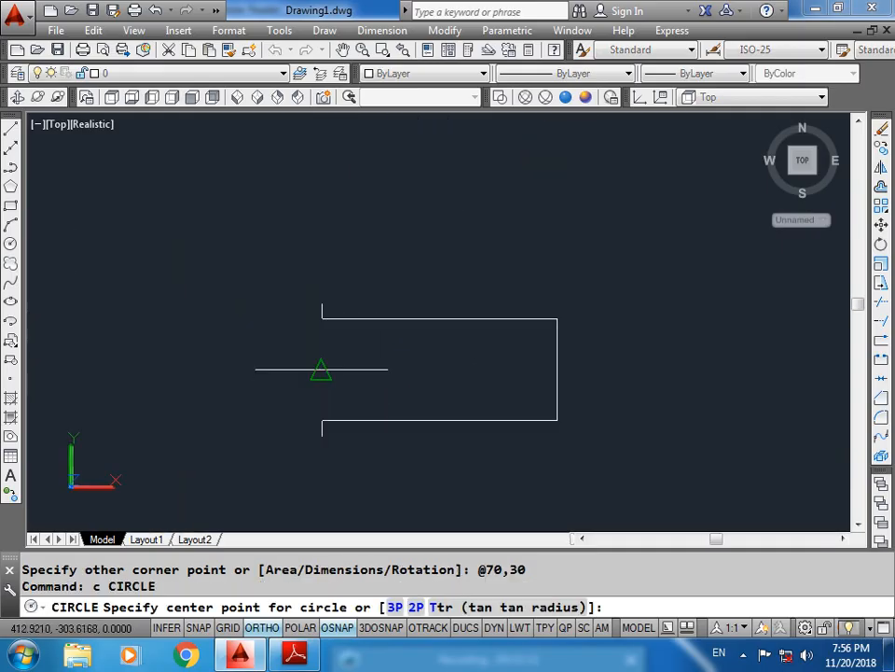
click(322, 368)
Step: Move the circle inside the rectangle so its left quadrant sits on the midpoint of the rectangle's left edge
click(302, 355)
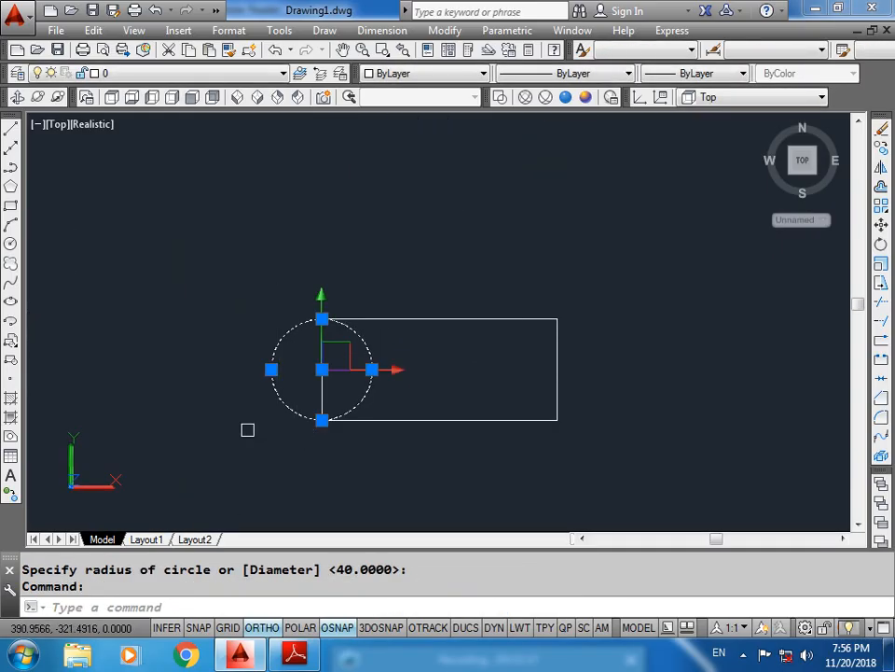
text(m)
key(Return)
click(271, 370)
click(323, 370)
key(Escape)
Step: Mirror the circle about the rectangle's vertical centreline, keeping the source circle
click(432, 371)
click(402, 380)
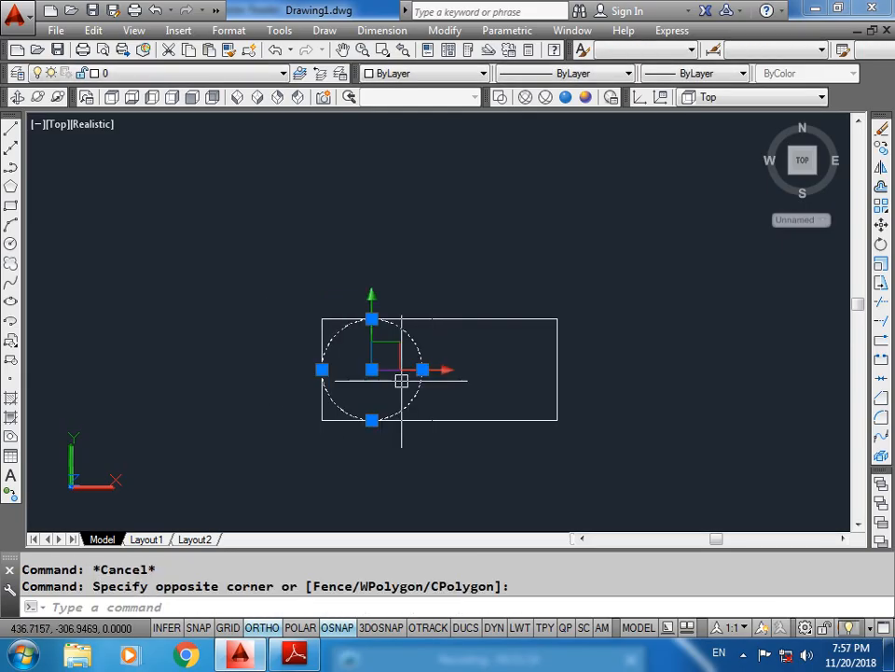
text(mi)
key(Return)
click(439, 319)
click(442, 459)
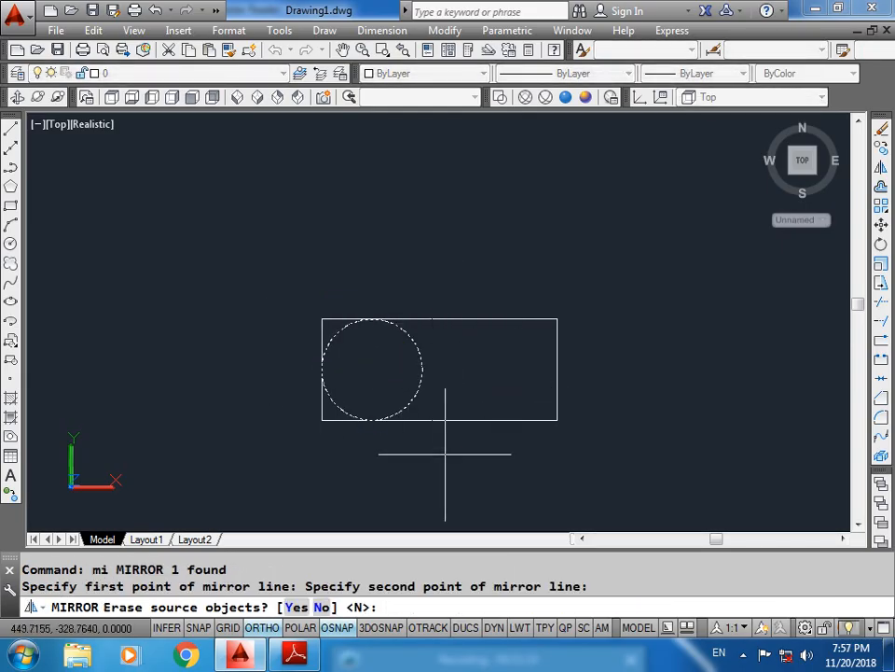
key(Return)
Step: Check figure 22 in the PDF, and draw a 10-diameter circle concentric with the left circle in the AutoCAD drawing
click(295, 655)
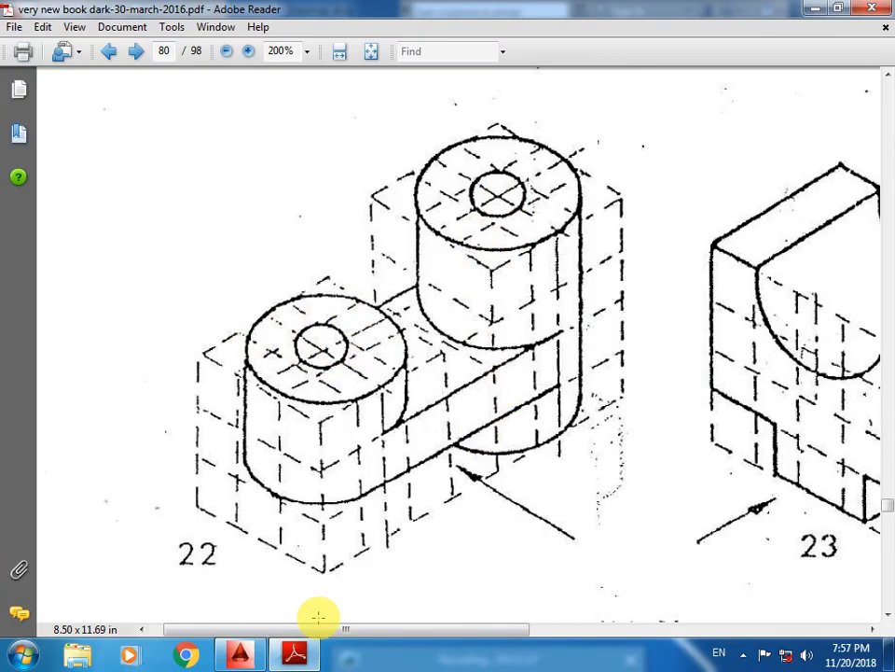
click(239, 653)
text(c)
key(Return)
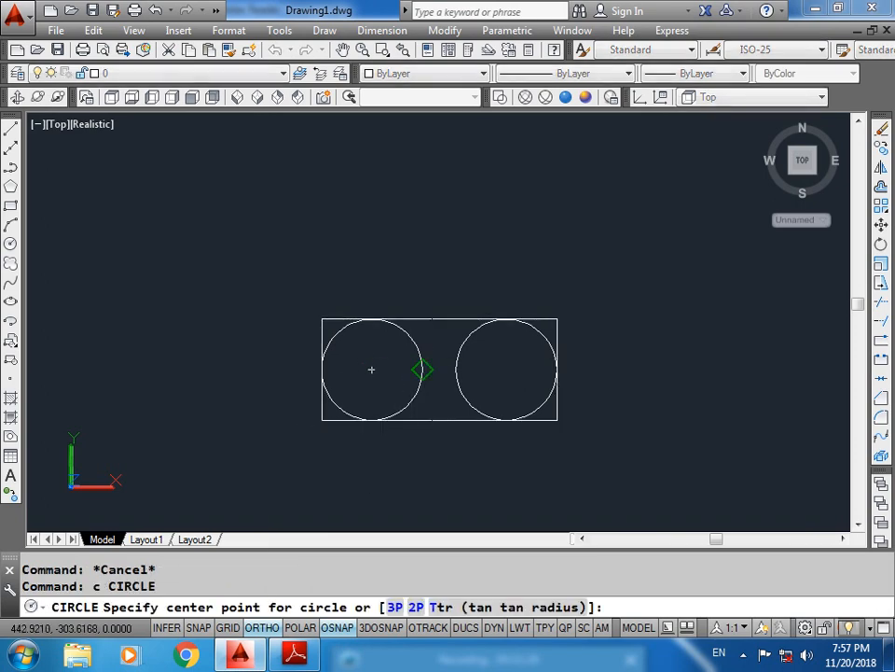
click(371, 370)
text(d)
key(Return)
text(10)
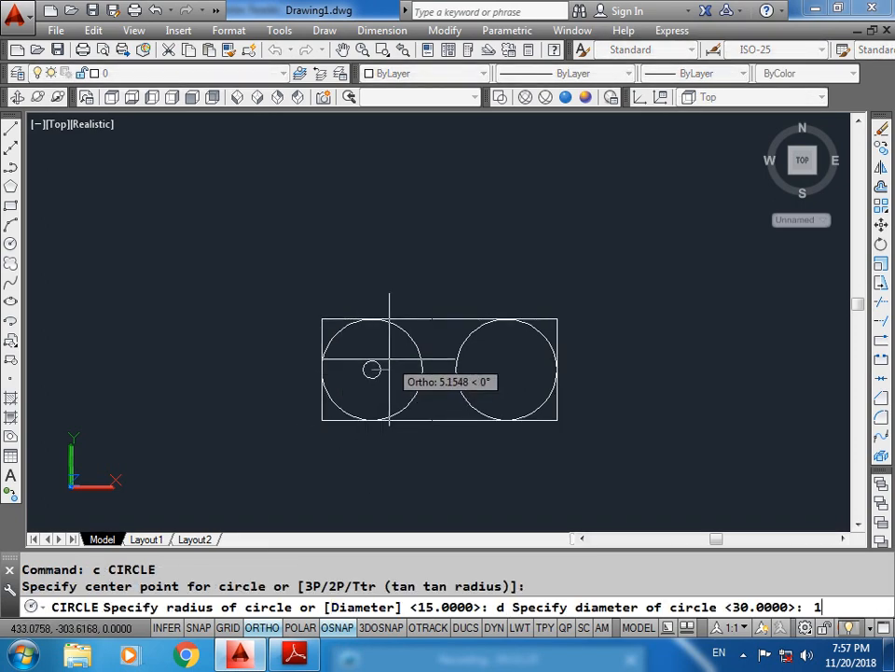
key(Return)
Step: Draw another 10-diameter circle at the centre of the right large circle
key(Return)
click(507, 370)
key(Escape)
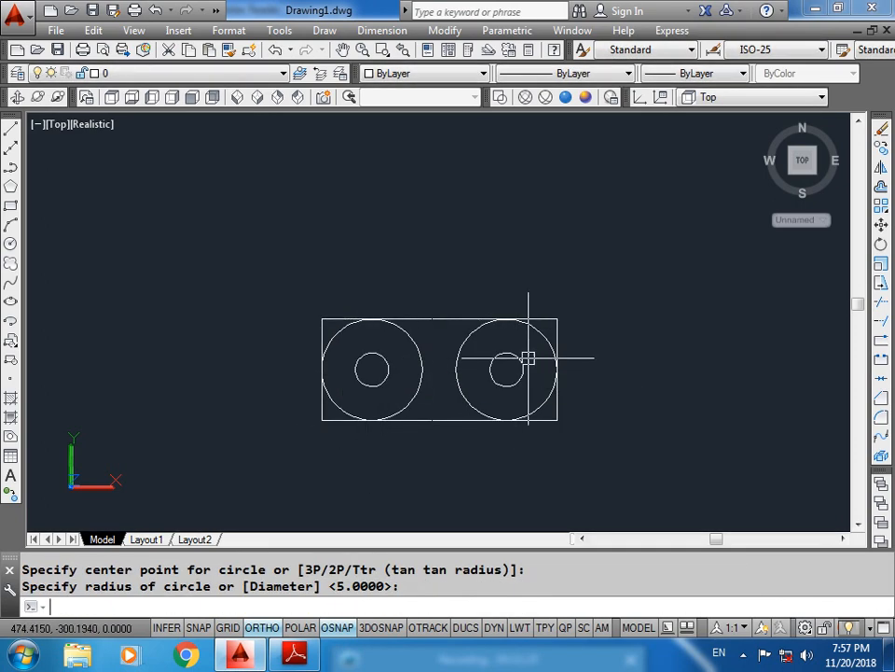
key(Escape)
Step: Create a closed boundary from the area between the two large circles inside the rectangle
text(bo)
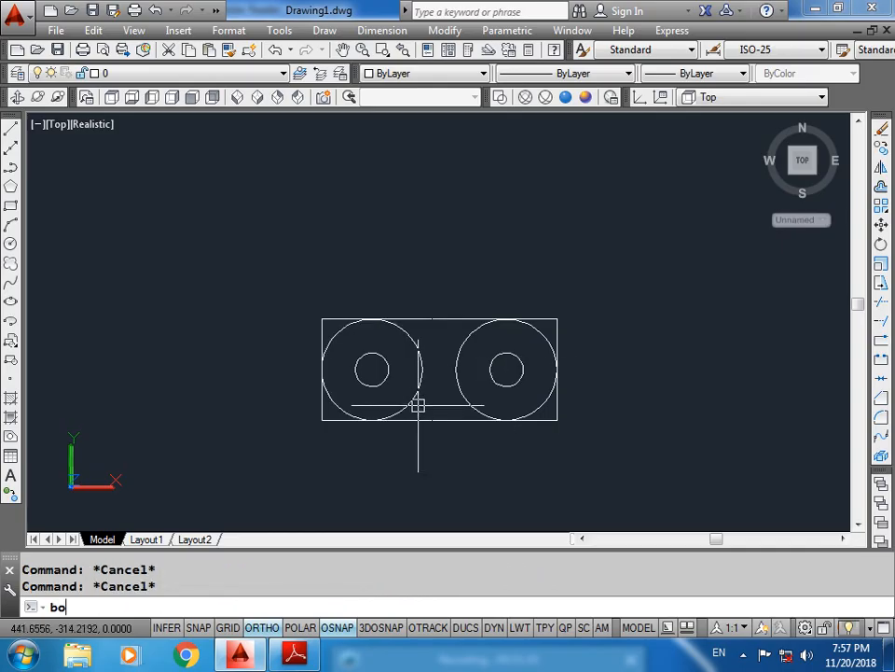
key(Return)
click(248, 86)
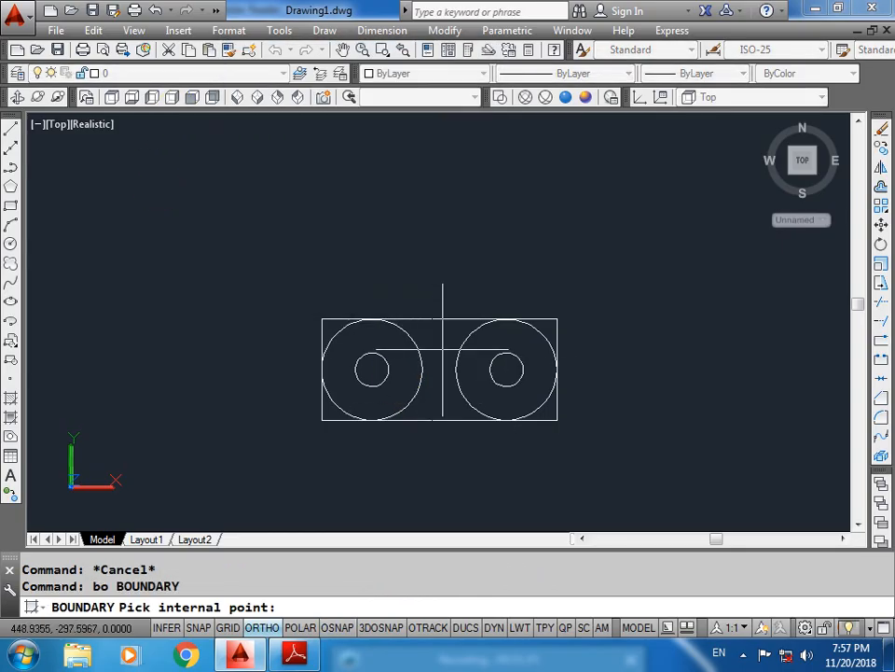
click(442, 350)
key(Return)
Step: Delete the original rectangle, keeping the circles and the boundary between them
click(421, 368)
key(Escape)
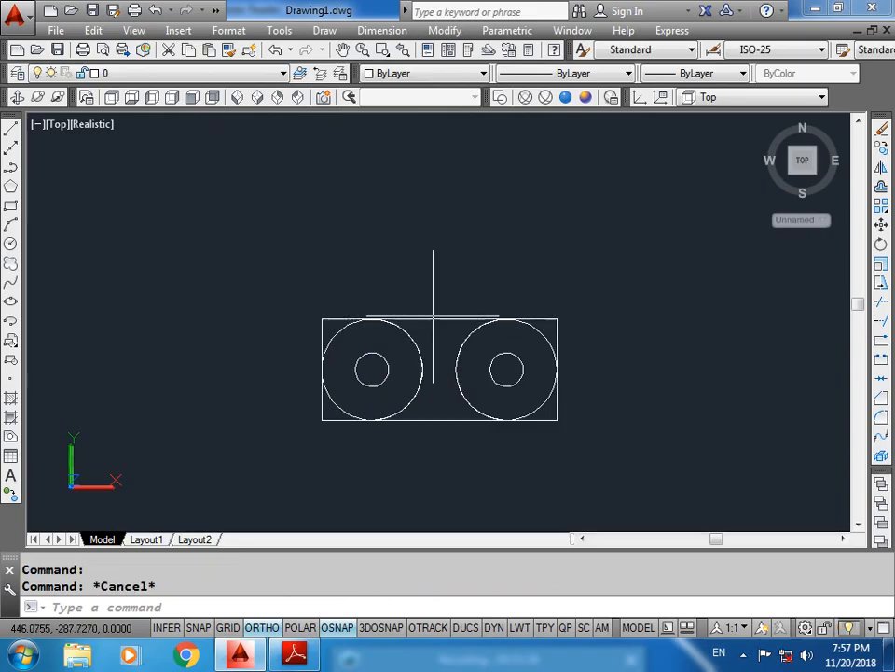
click(432, 318)
key(Delete)
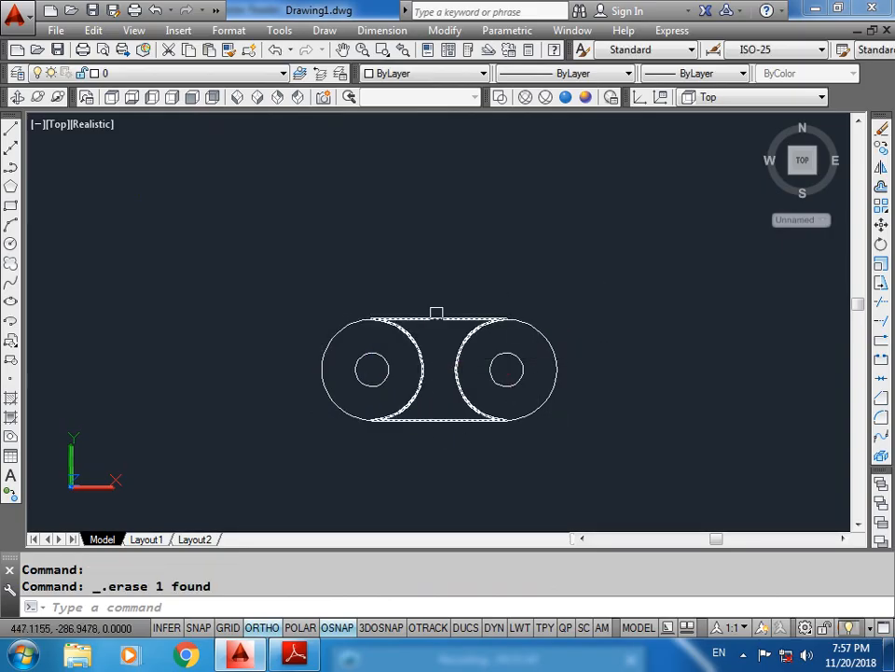
Step: Examine the connecting boundary and the outer and inner circles to see that each is a separate closed object
click(435, 318)
key(Escape)
scroll(440, 346, up, 1)
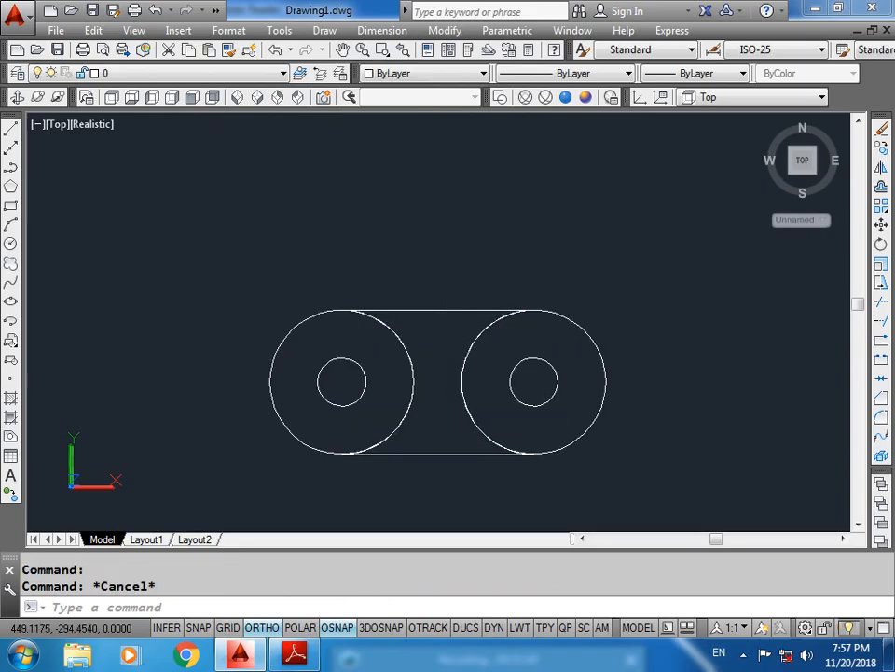
click(449, 317)
key(Escape)
click(577, 321)
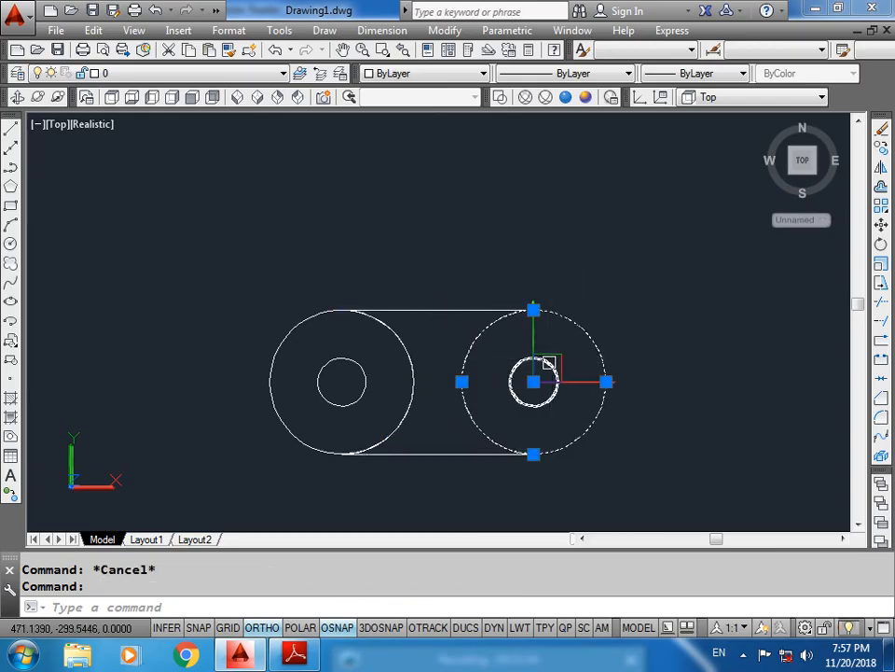
click(549, 362)
key(Escape)
click(316, 310)
click(290, 376)
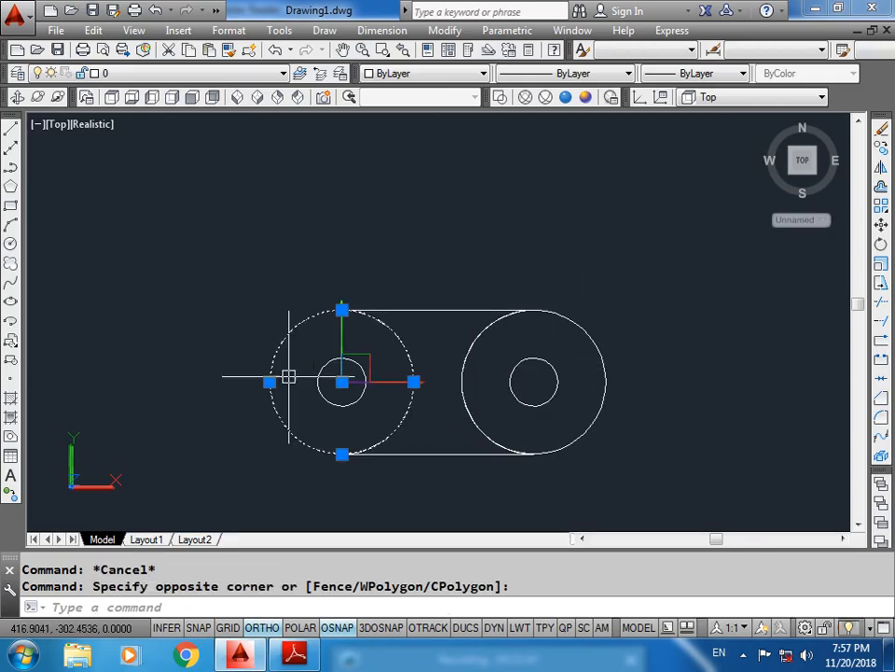
key(Escape)
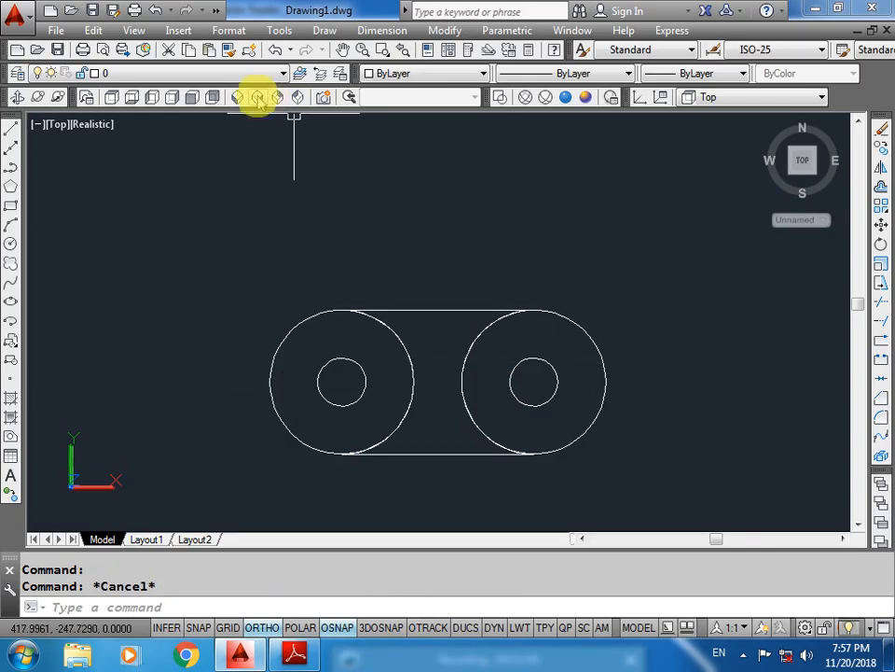
Step: Switch to the SW Isometric view of the outline and compare it with figure 22 in the PDF
click(237, 98)
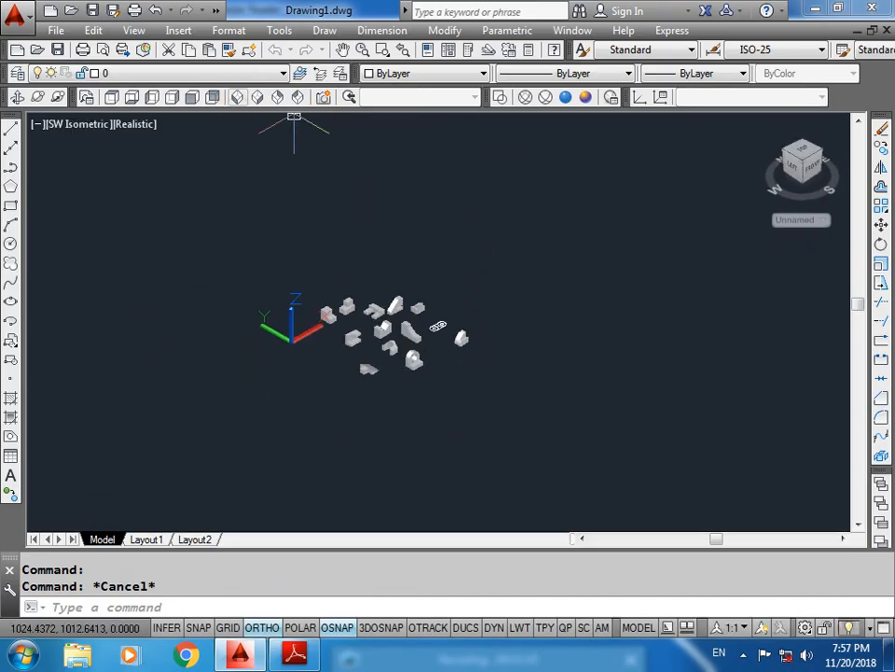
scroll(428, 321, up, 5)
scroll(522, 336, up, 4)
key(alt+Tab)
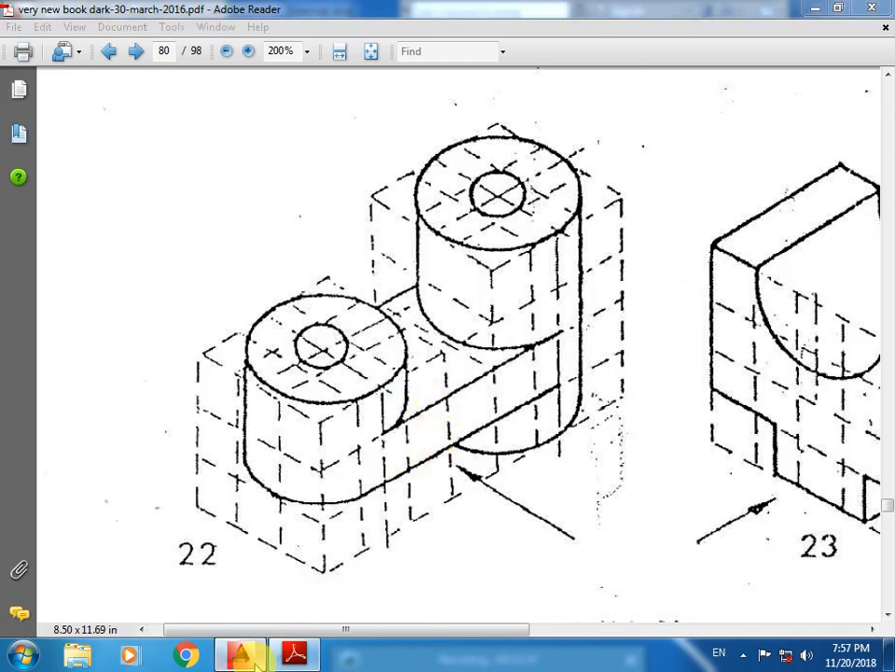
key(alt+Tab)
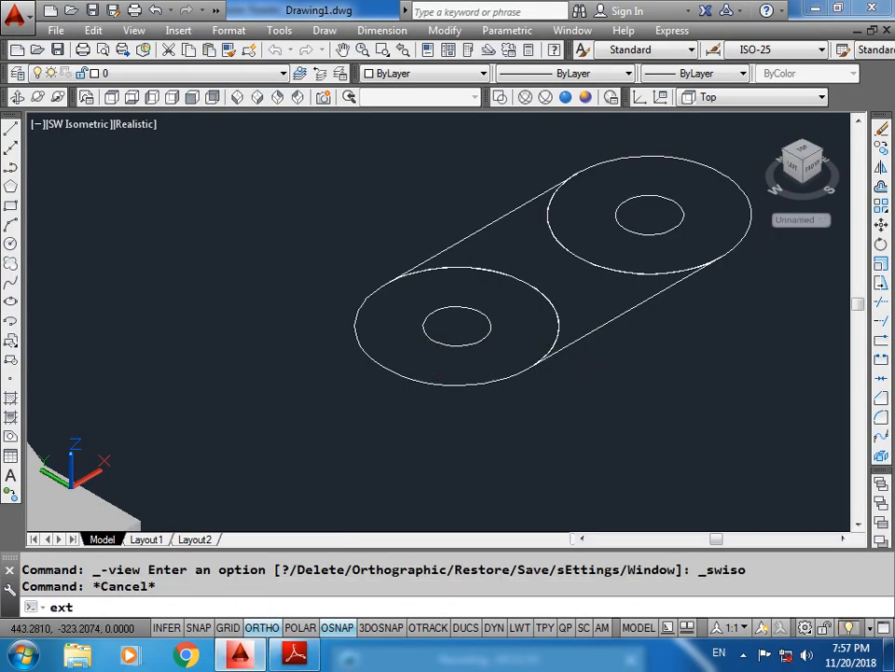
Step: Extrude the connecting boundary between the circles to a height of 10
text(ext)
key(Return)
click(597, 326)
key(Return)
text(1)
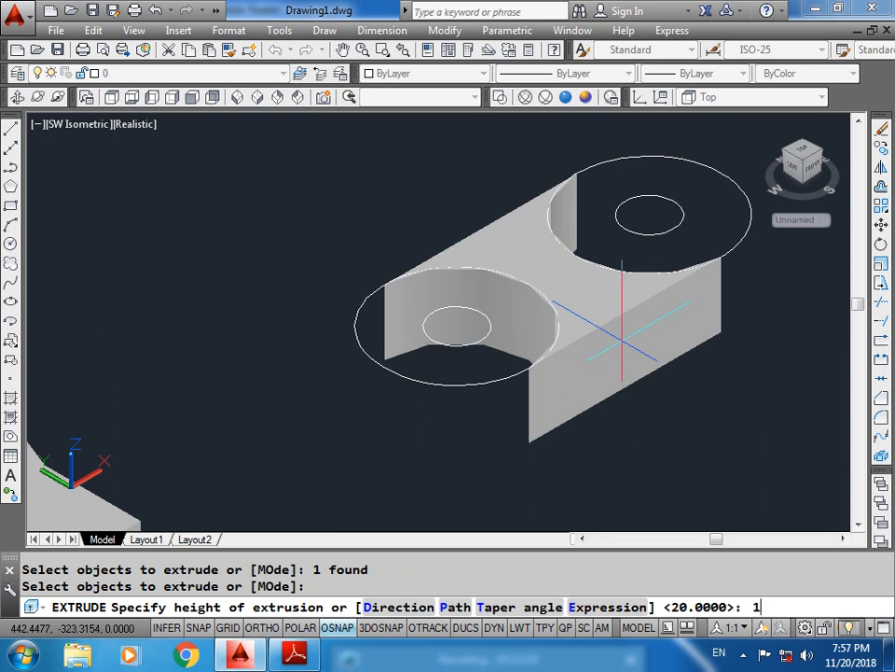
text(0)
key(Return)
key(Escape)
key(Escape)
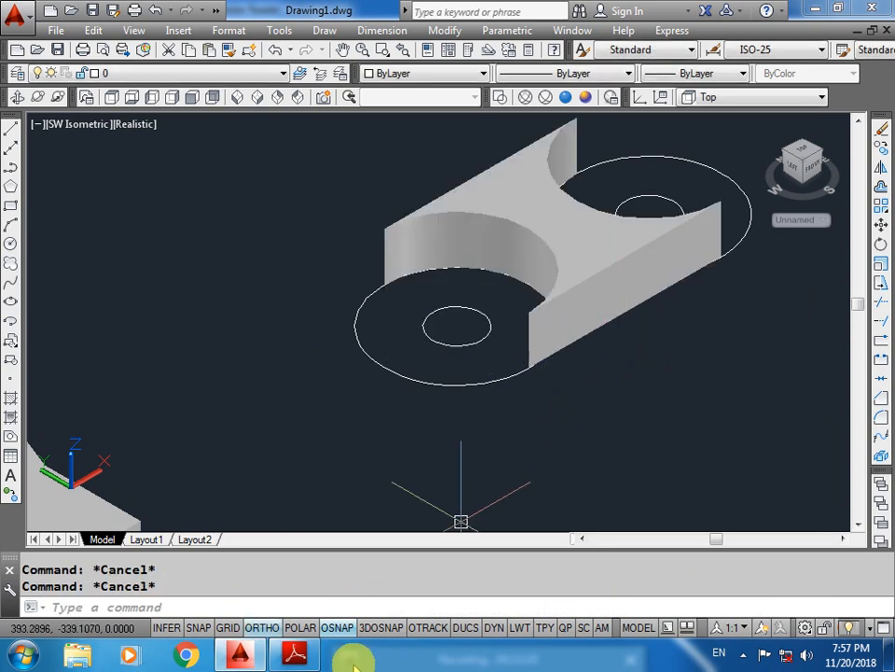
Step: Check the front cylinder's height in the PDF figure, and extrude both front concentric circles 20 in AutoCAD
click(294, 655)
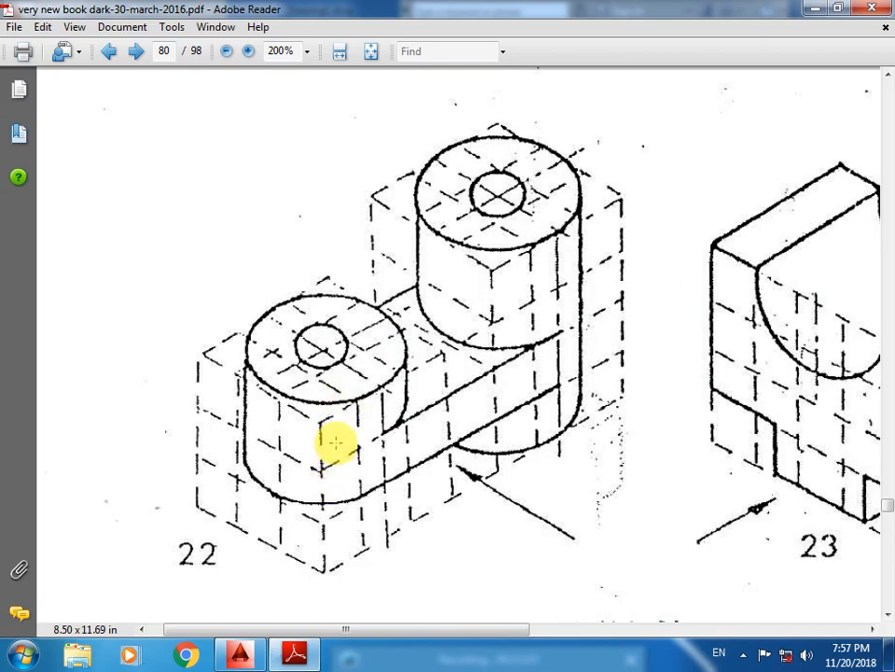
click(240, 655)
text(ex)
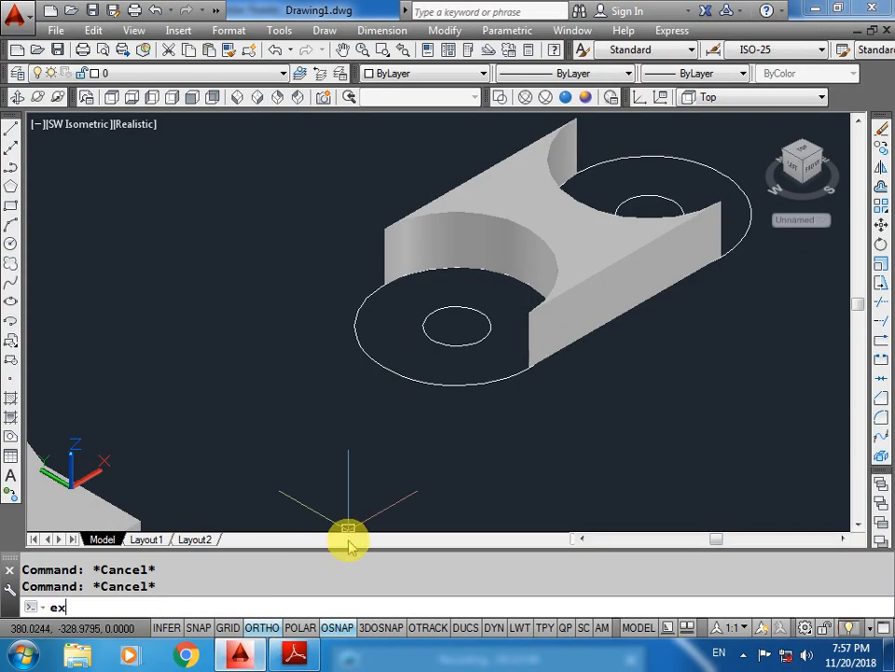
text(t)
key(space)
click(482, 407)
click(445, 320)
key(space)
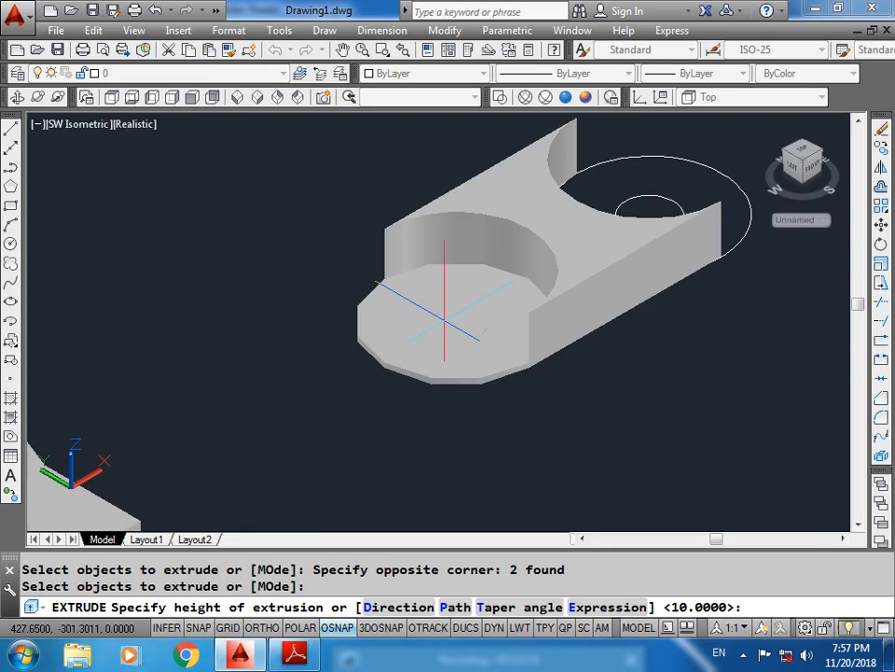
text(20)
key(Return)
key(Escape)
key(Escape)
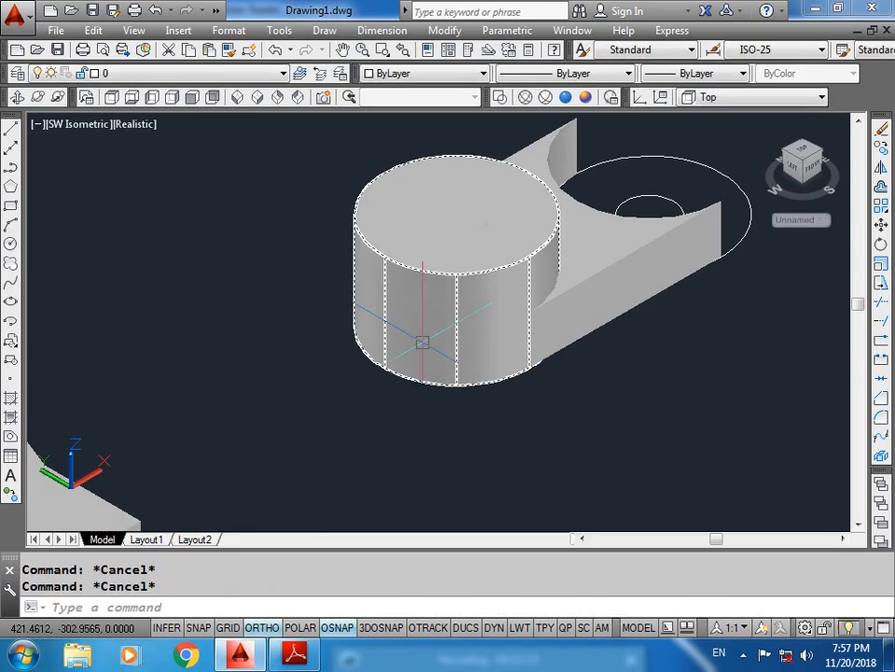
Step: Subtract the inner cylinder from the front outer cylinder to form its through hole
text(su)
key(space)
click(486, 224)
key(space)
click(473, 207)
key(space)
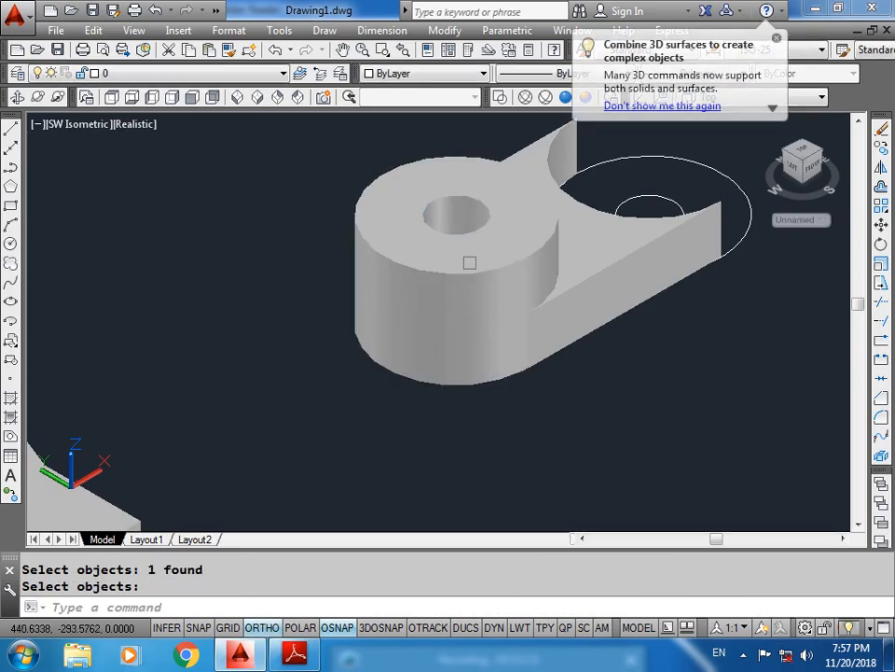
Step: Check the rear cylinder's height in the PDF figure, and extrude both rear concentric circles 40 in AutoCAD
middle_drag(513, 279, 240, 436)
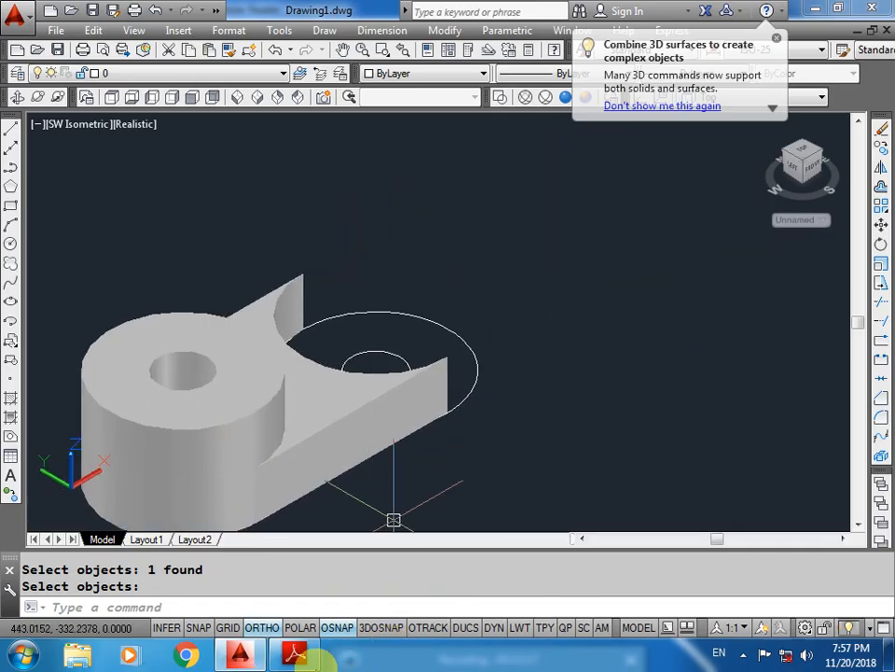
click(310, 659)
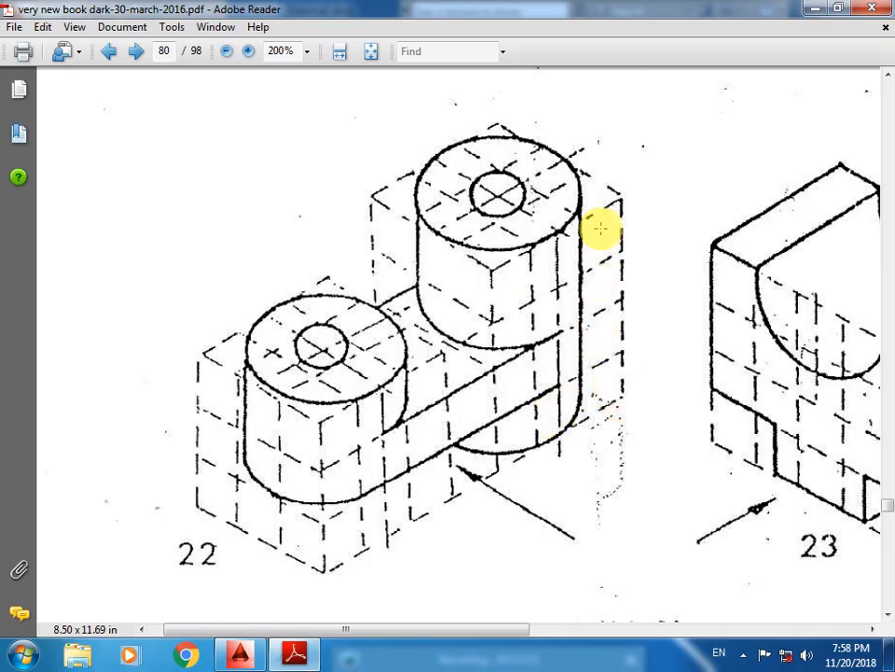
click(240, 653)
key(Escape)
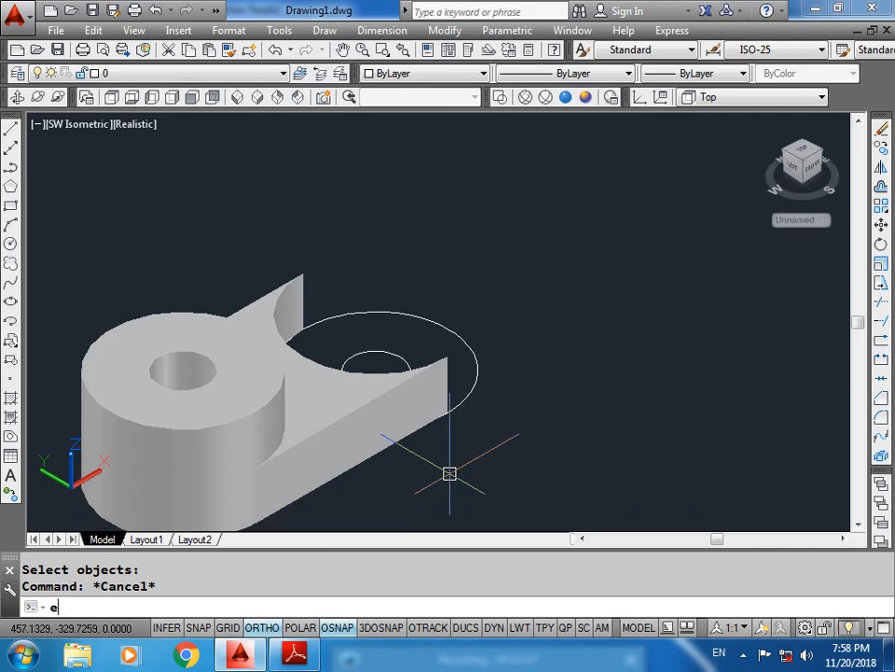
text(ext)
key(Return)
click(444, 290)
click(378, 366)
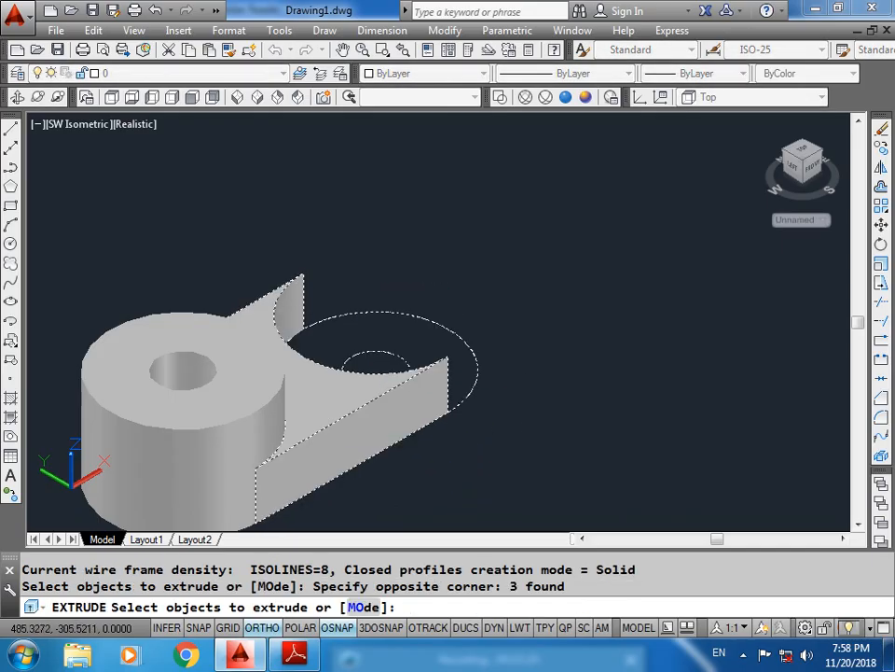
key(Return)
text(40)
key(Return)
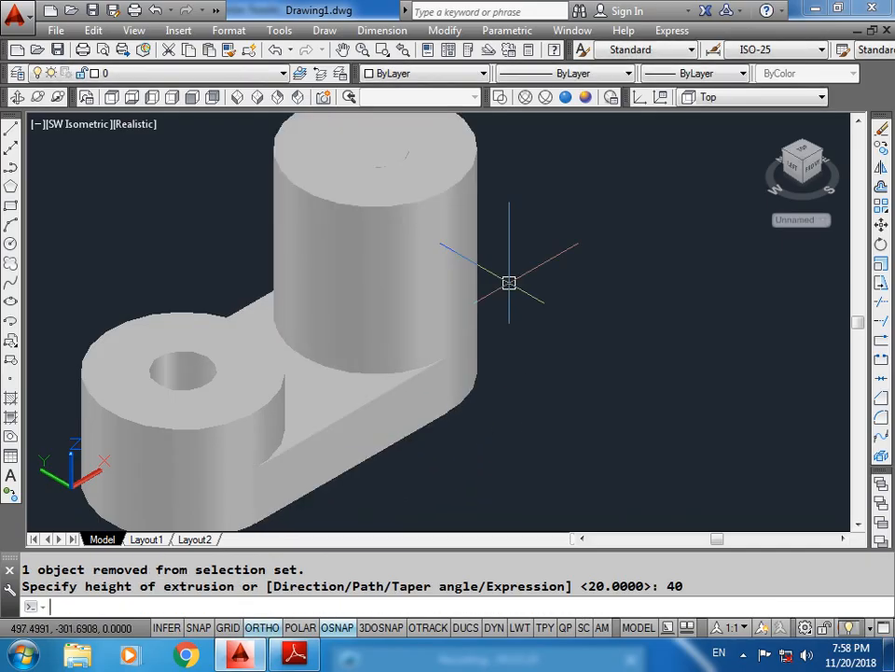
Step: Move the rear outer and inner cylinders straight down by 10
key(F8)
click(528, 187)
click(398, 181)
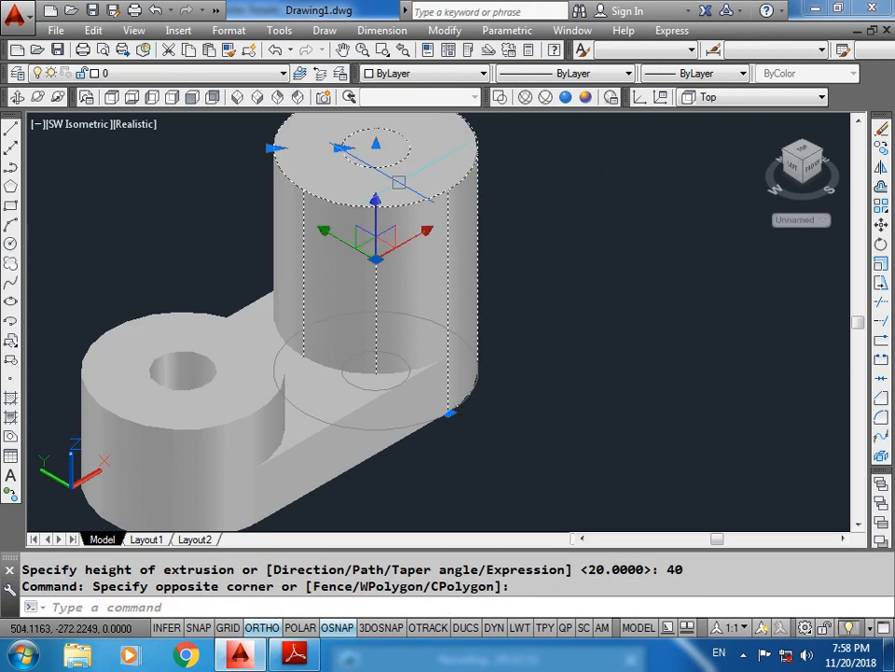
text(m)
key(Return)
click(549, 222)
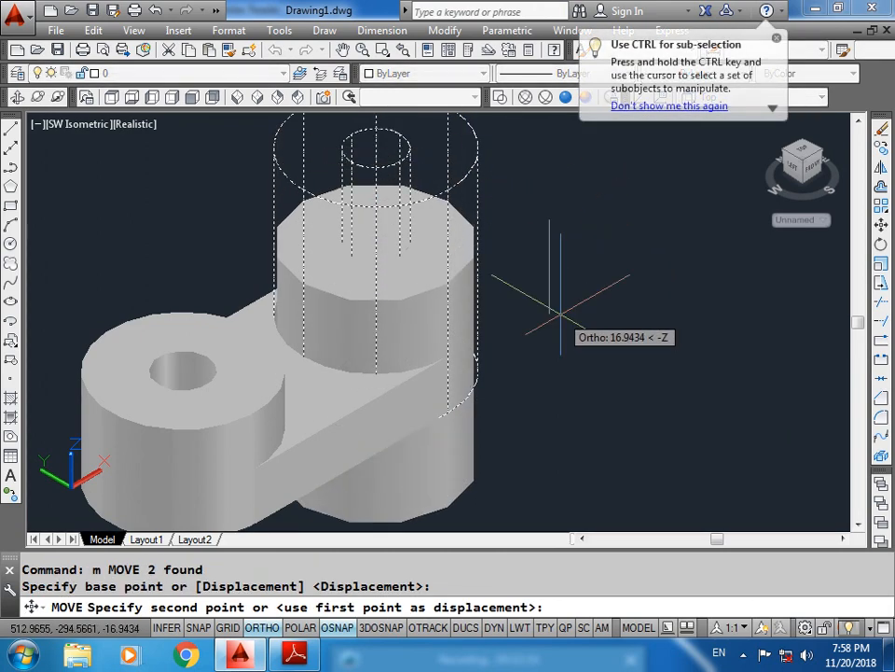
text(10)
key(Return)
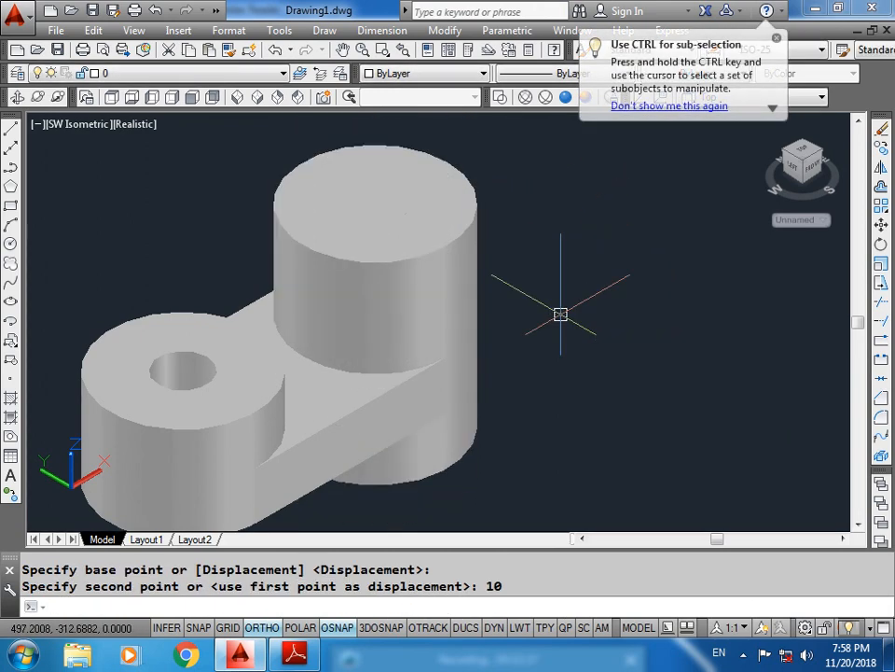
Step: Compare the model with figure 22 in the PDF, and subtract the inner cylinder from the rear outer cylinder in AutoCAD
click(296, 654)
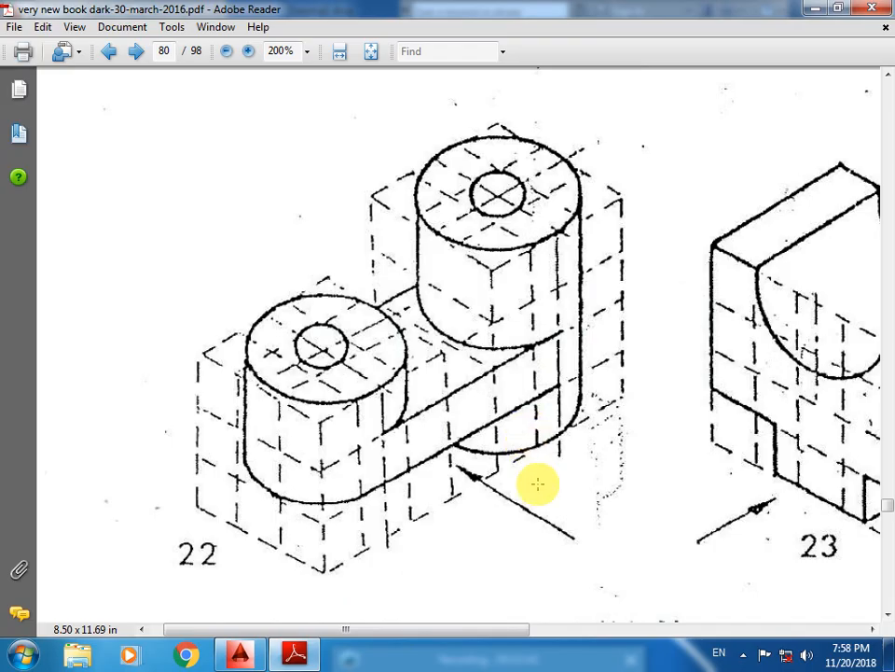
click(240, 654)
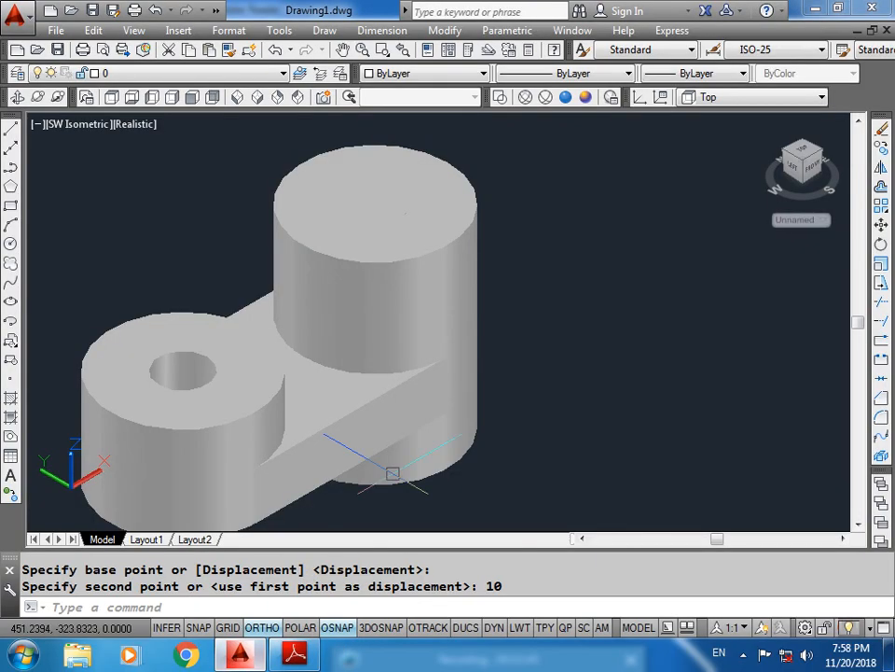
key(Escape)
text(su)
key(Return)
click(436, 253)
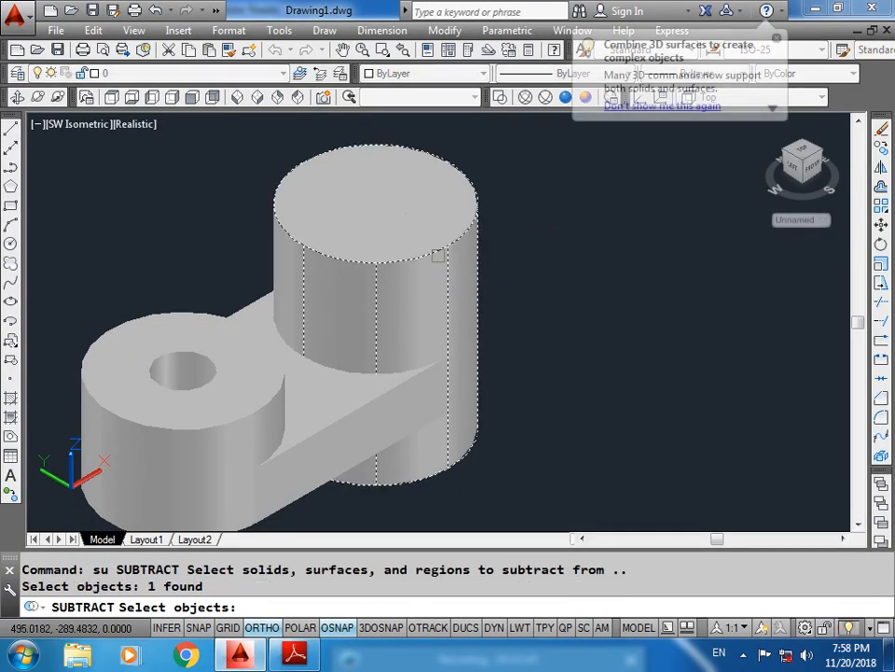
key(Return)
click(408, 228)
click(408, 228)
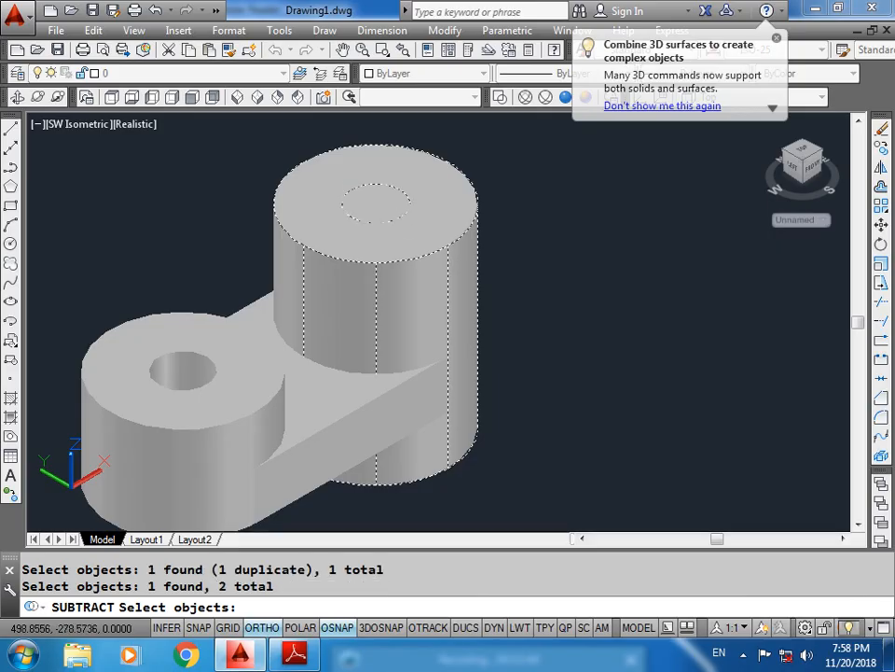
key(Return)
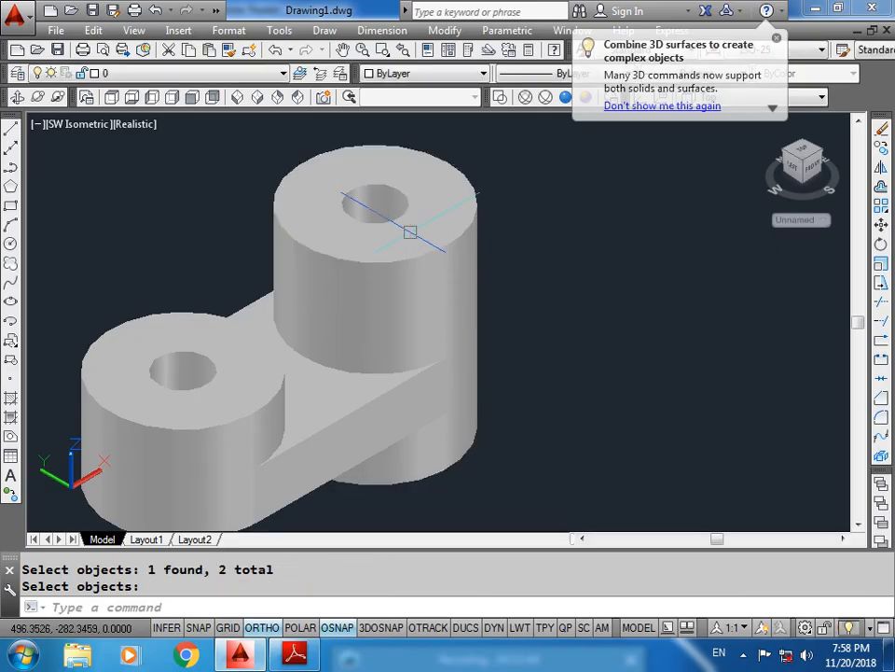
Step: Union the front cylinder, rear cylinder and connecting arm of figure 22's link into a single solid
click(776, 41)
ctrl+shift+middle_drag(383, 314, 411, 205)
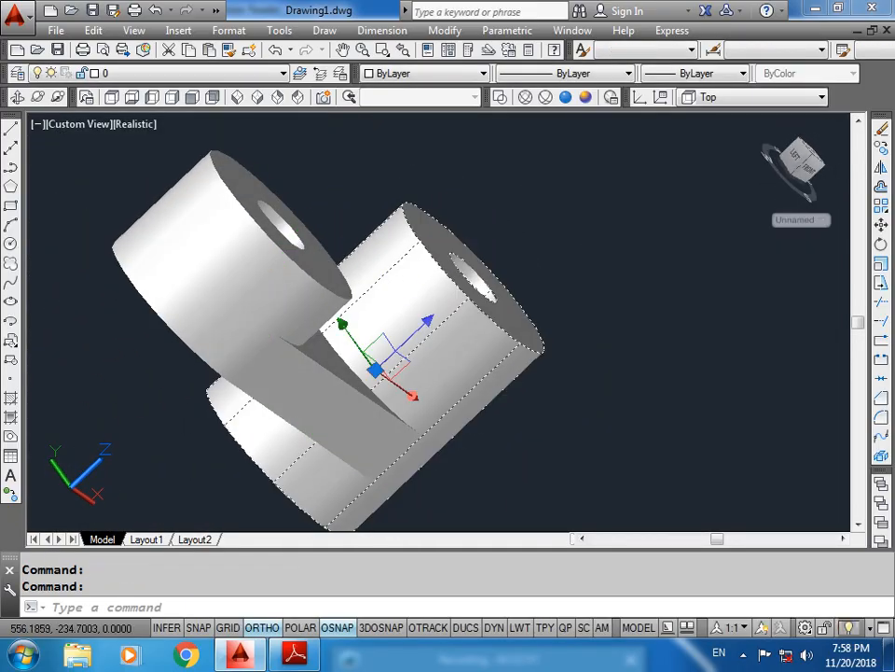
key(Escape)
click(238, 98)
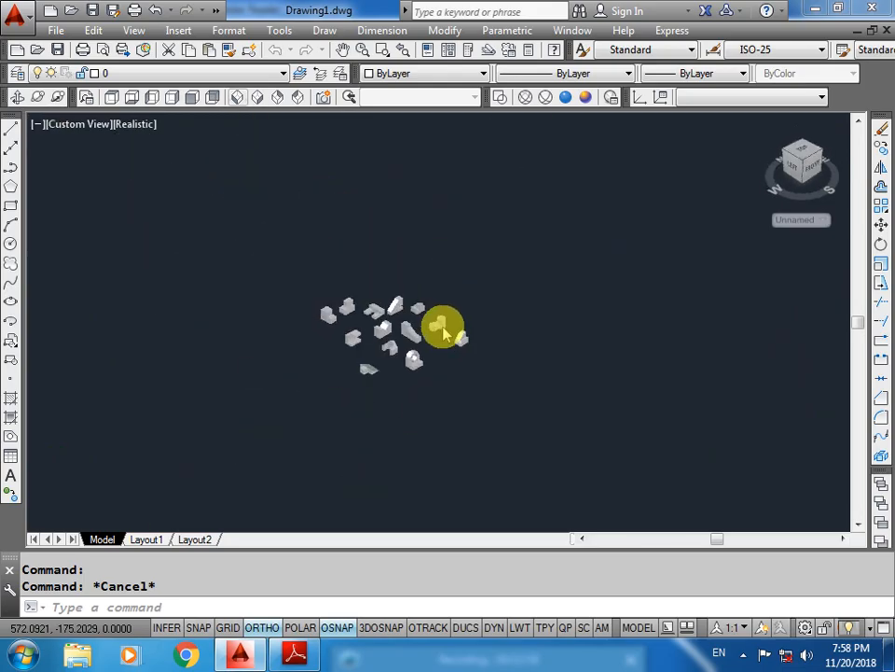
key(Escape)
text(un)
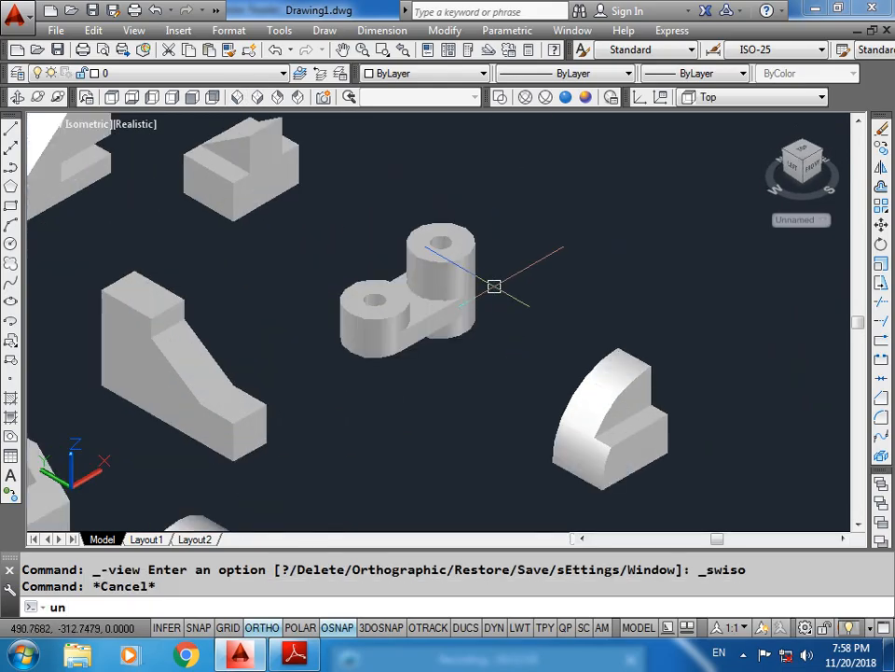
text(i)
key(Return)
click(515, 203)
click(323, 360)
key(Return)
click(361, 329)
key(Escape)
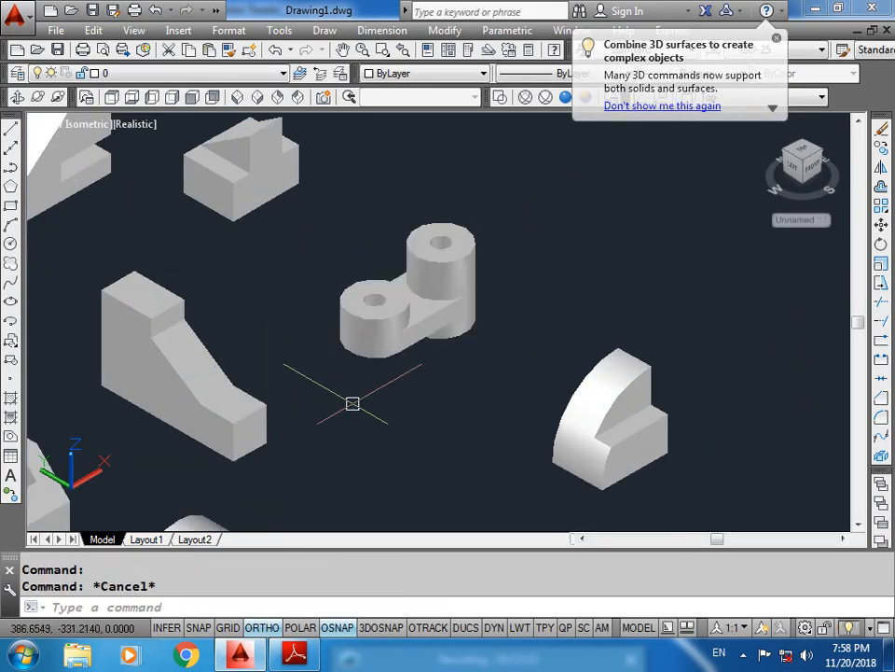
Step: Compare the unioned link with figure 22 in the PDF in Adobe Reader, and return to AutoCAD
scroll(353, 403, up, 3)
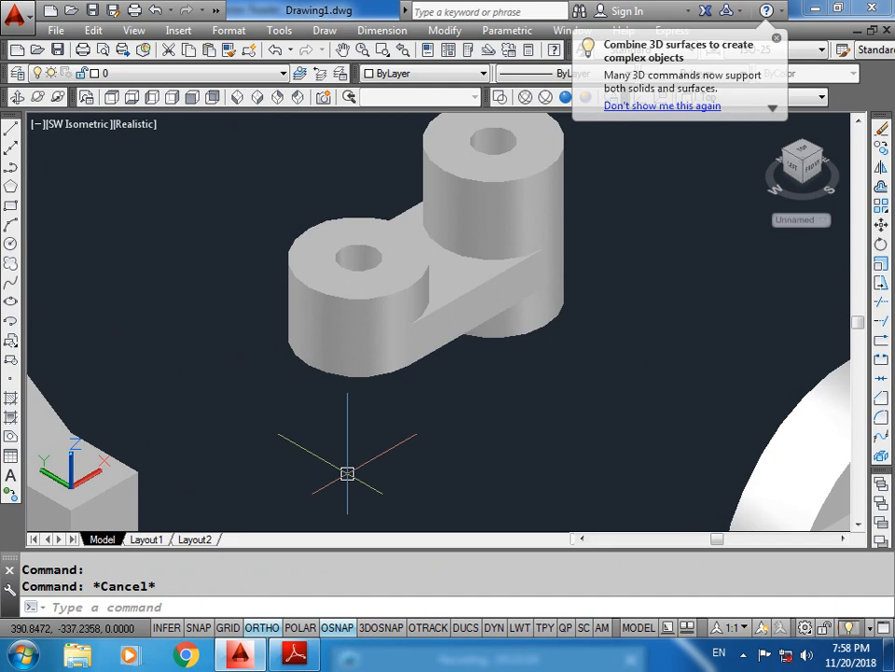
scroll(441, 358, down, 5)
scroll(487, 307, up, 2)
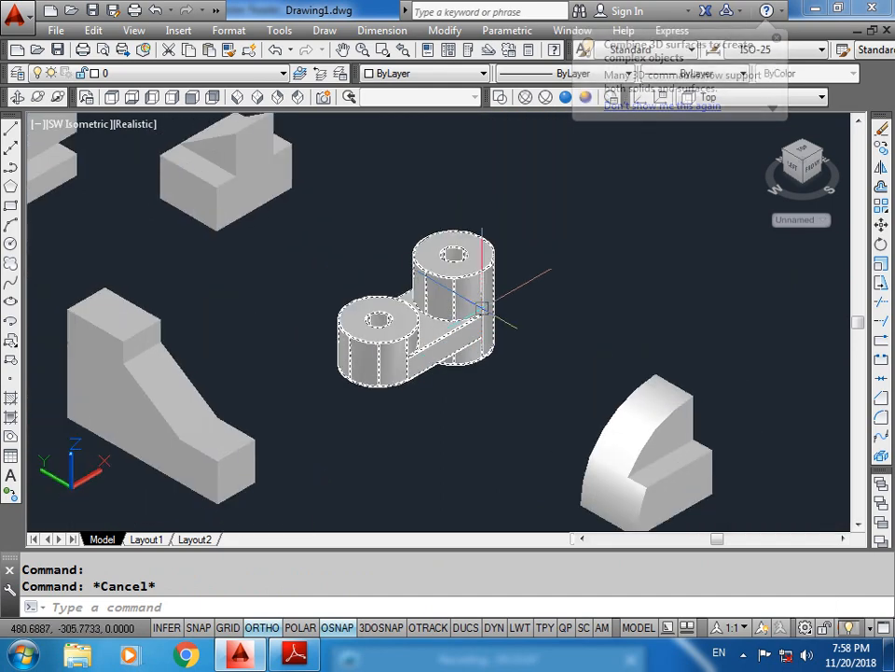
click(296, 656)
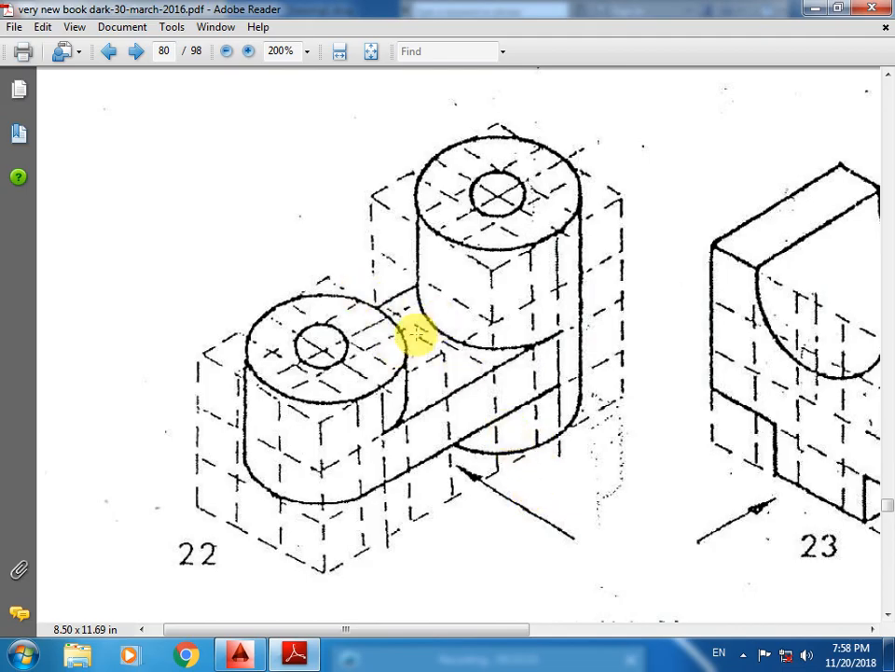
click(241, 653)
Step: Examine where the connecting arm meets the rear cylinder, and review the finished link among the other modelled figures in southwest isometric view
scroll(415, 317, up, 2)
shift+middle_drag(428, 338, 402, 332)
scroll(359, 259, up, 4)
scroll(355, 250, up, 3)
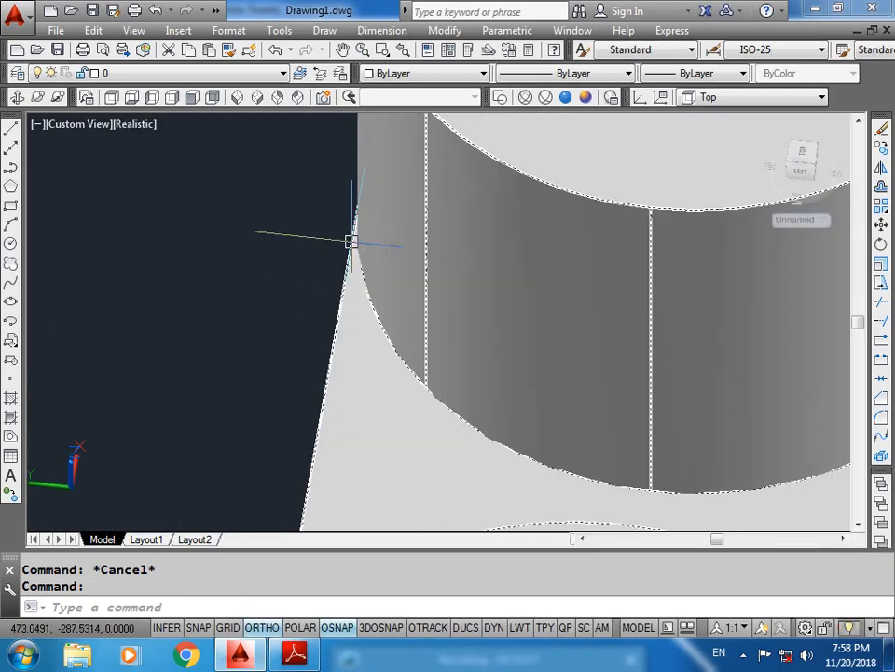
click(239, 98)
scroll(410, 333, up, 3)
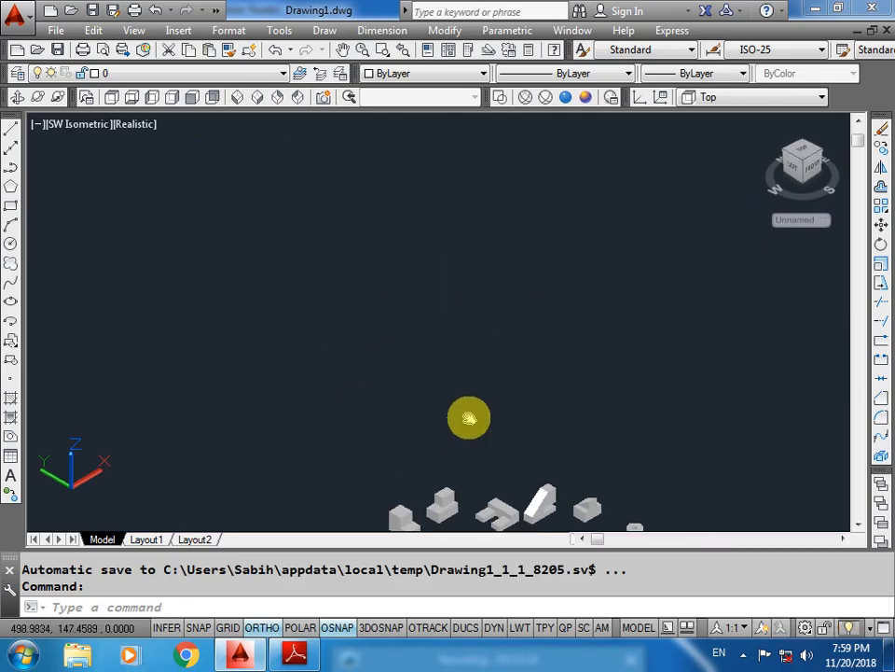
middle_drag(468, 416, 280, 240)
scroll(542, 205, up, 5)
middle_drag(542, 205, 355, 290)
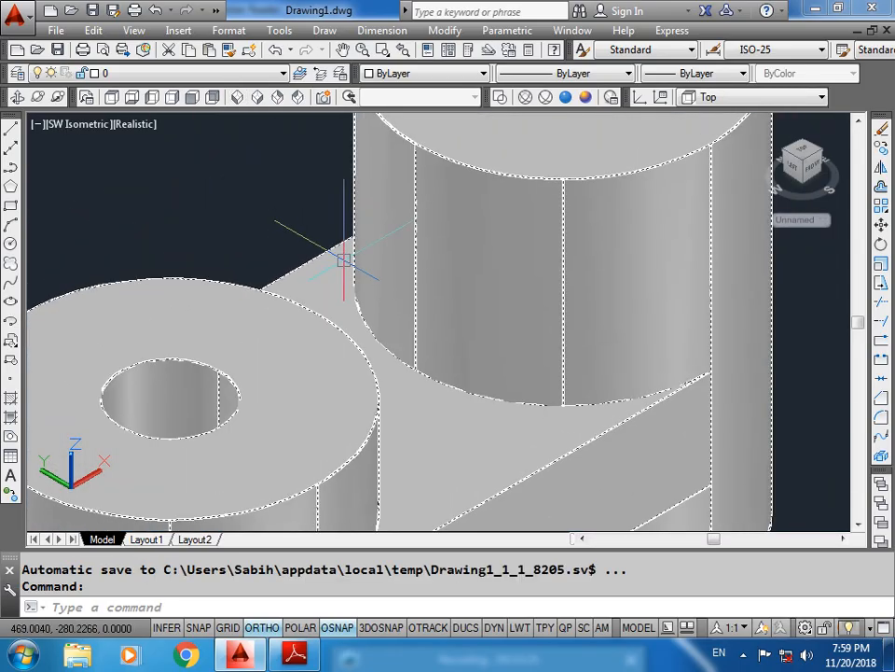
scroll(410, 294, down, 5)
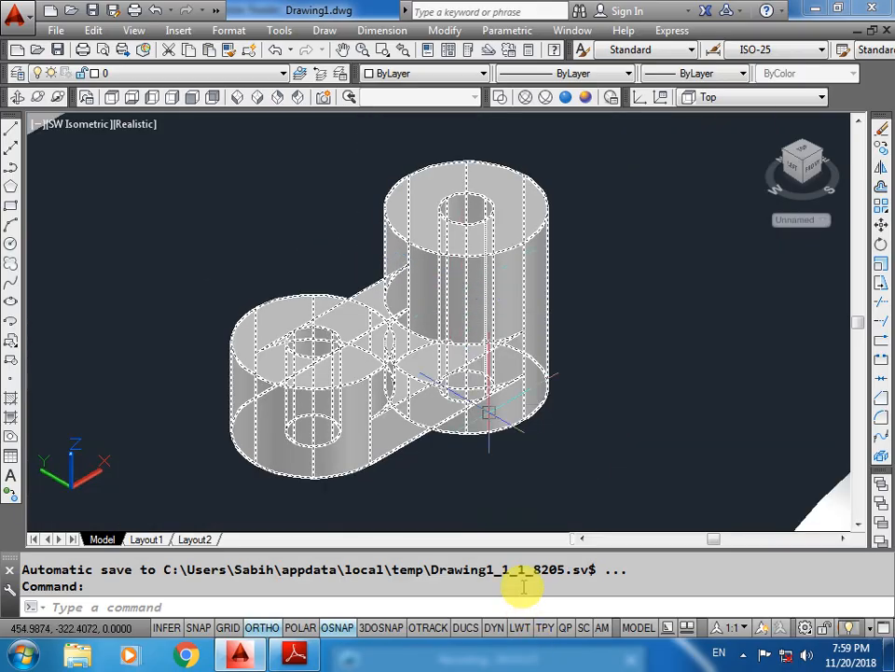
key(Escape)
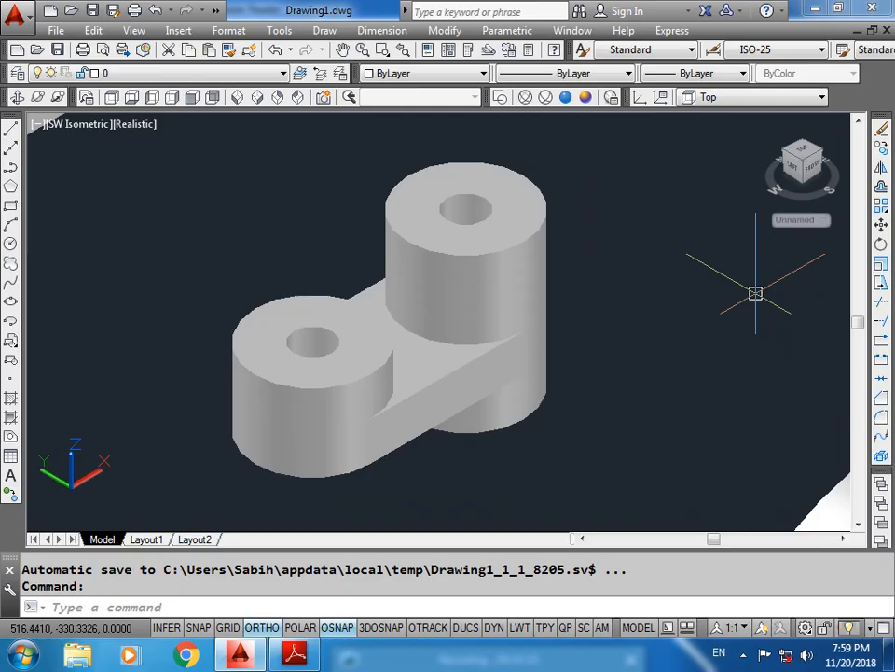
scroll(560, 364, down, 5)
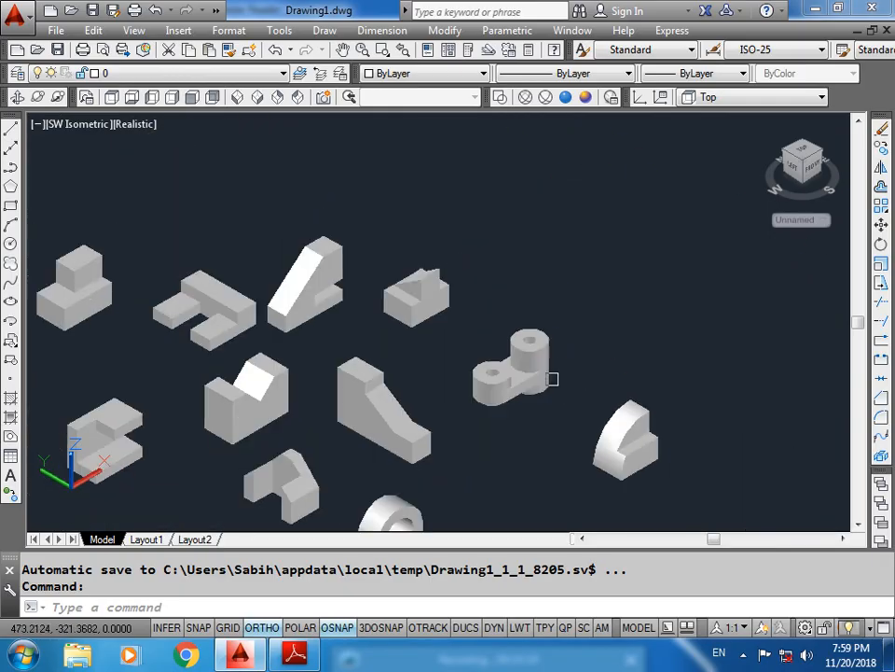
middle_drag(593, 407, 604, 385)
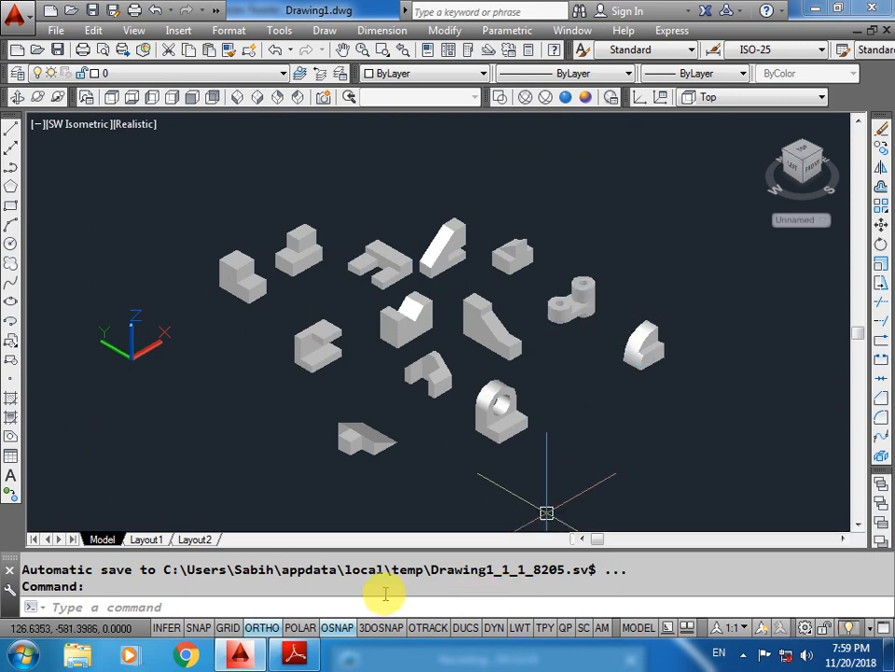
click(744, 653)
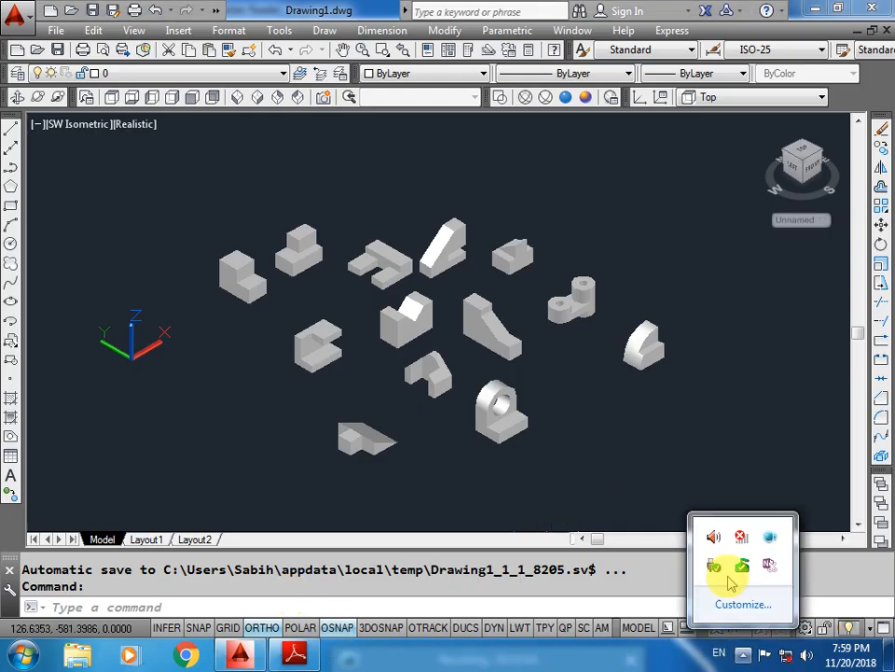
click(769, 536)
click(573, 660)
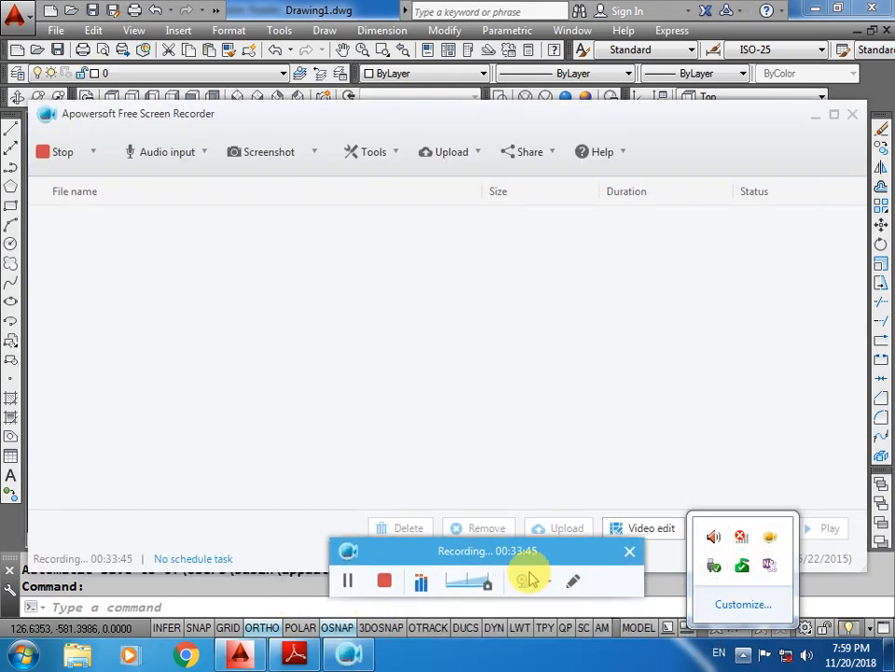